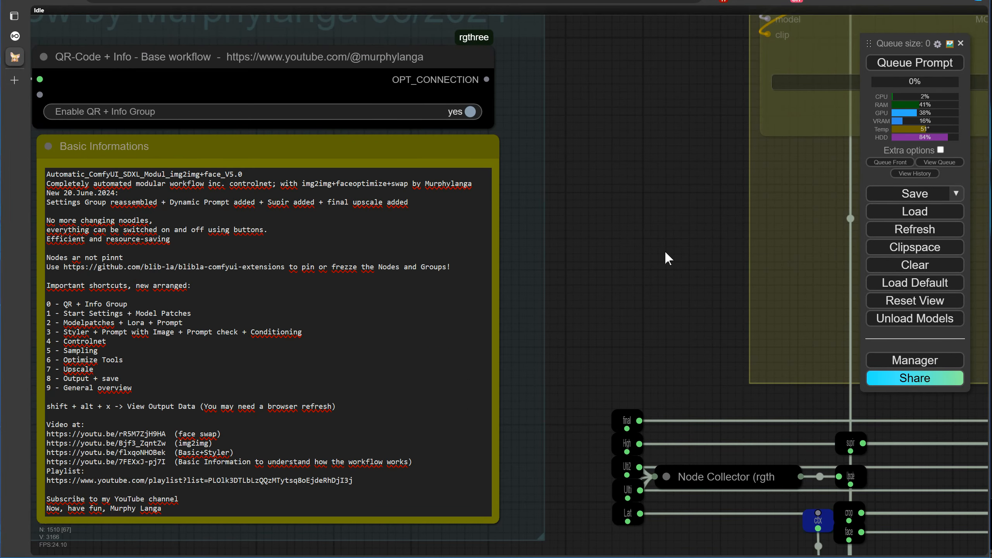
# - Look over the workflow layout from the basic information note across to the ControlNet groups
pyautogui.scroll(-11, 671, 263)
pyautogui.moveTo(672, 262); pyautogui.dragTo(1, 207)
pyautogui.scroll(-1, 546, 219)
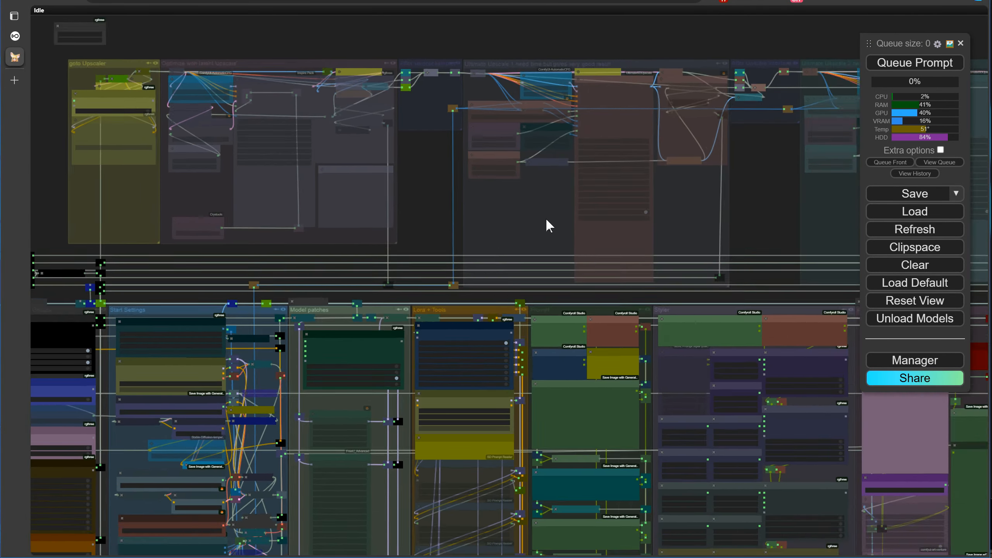
pyautogui.scroll(-5, 546, 218)
pyautogui.moveTo(629, 227); pyautogui.dragTo(1, 197)
pyautogui.scroll(1, 546, 190)
pyautogui.scroll(2, 545, 189)
pyautogui.moveTo(534, 190); pyautogui.dragTo(545, 3)
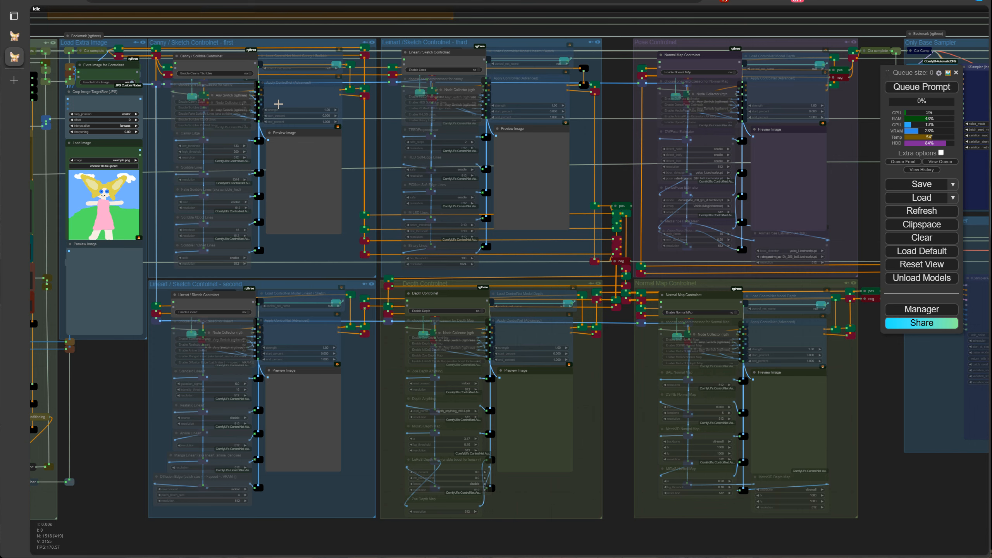
# - Enable the Canny / Scribble ControlNet in the first Canny / Sketch group
pyautogui.scroll(5, 279, 102)
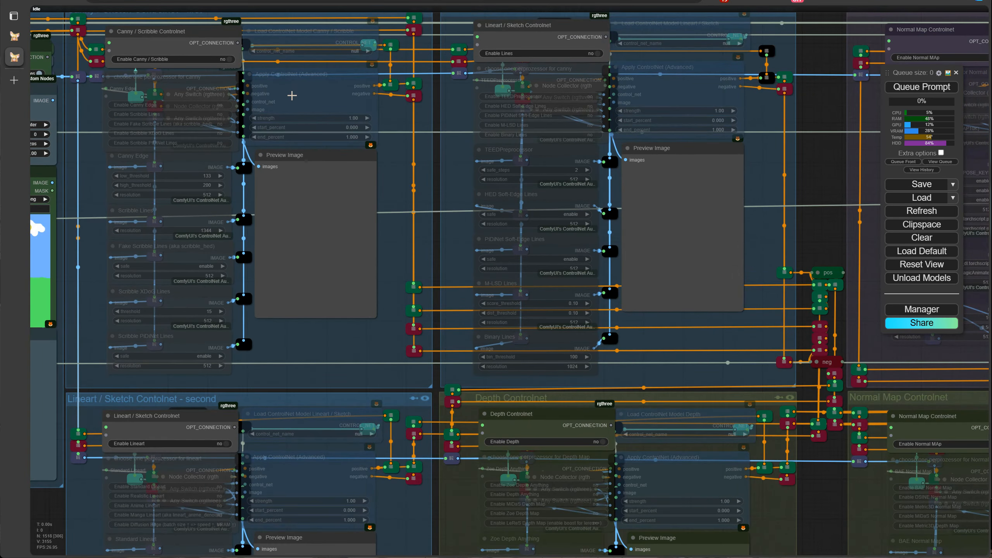
pyautogui.moveTo(393, 258)
pyautogui.mouseDown()
pyautogui.moveTo(549, 351)
pyautogui.moveTo(682, 366)
pyautogui.moveTo(649, 332)
pyautogui.mouseUp()
pyautogui.scroll(3, 429, 143)
pyautogui.scroll(4, 429, 143)
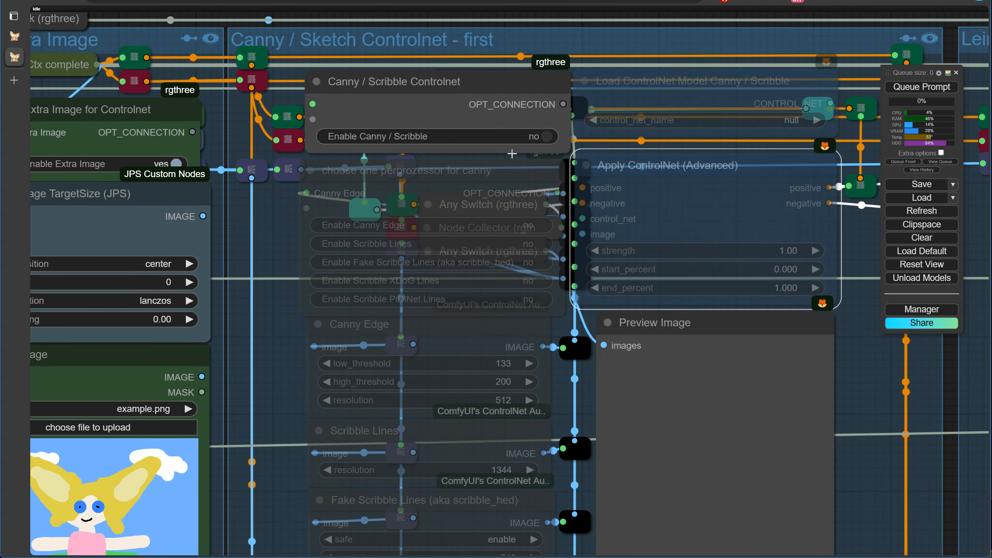
pyautogui.click(550, 143)
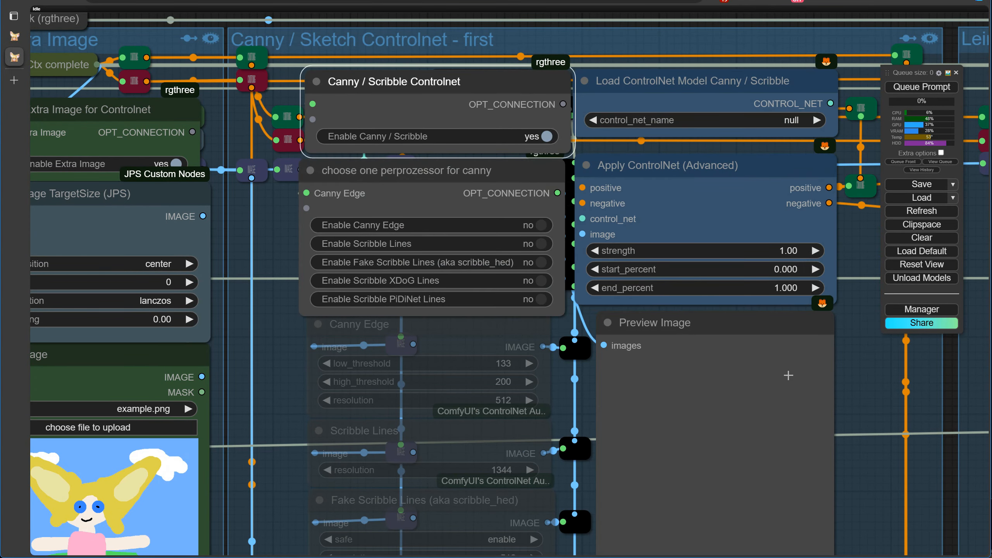
# - Enable all five canny preprocessors: Canny Edge, Scribble Lines, Fake Scribble Lines, Scribble XDoG Lines and Scribble PiDiNet Lines
pyautogui.scroll(-2, 839, 457)
pyautogui.moveTo(852, 468); pyautogui.dragTo(601, 314)
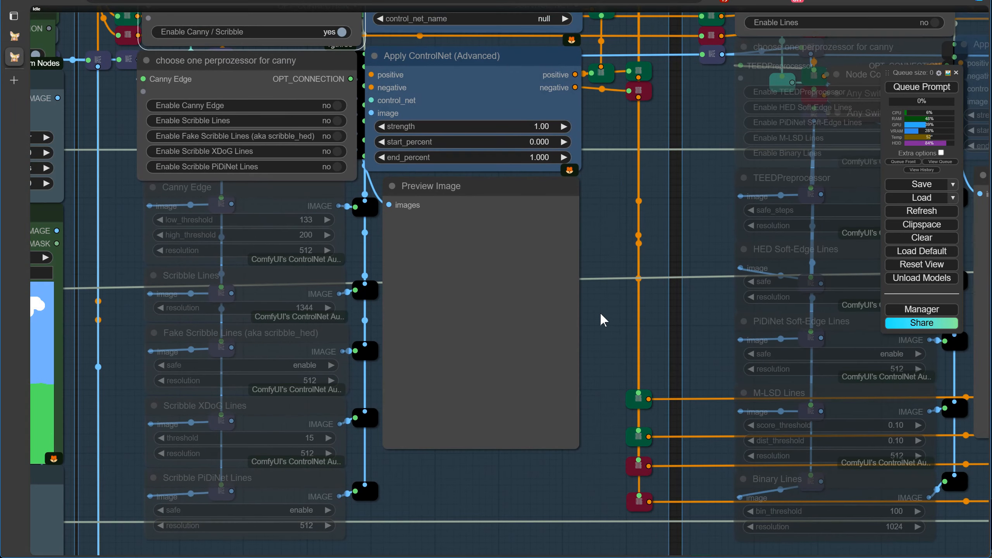
pyautogui.click(337, 105)
pyautogui.click(337, 121)
pyautogui.click(337, 136)
pyautogui.click(338, 152)
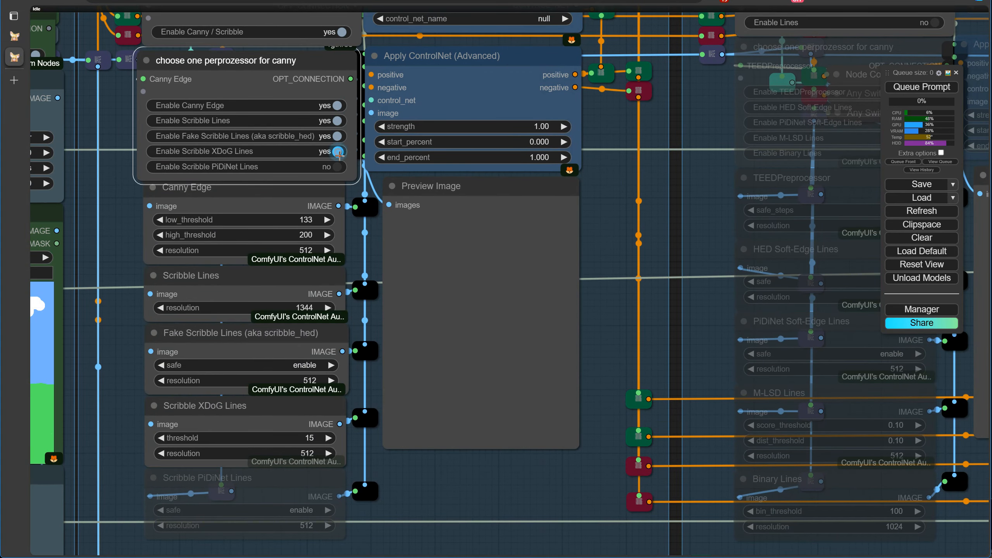
pyautogui.click(339, 167)
# - Disable all five preprocessors of the Canny / Scribble ControlNet again, from Scribble PiDiNet Lines back to Canny Edge
pyautogui.click(338, 167)
pyautogui.click(338, 152)
pyautogui.click(339, 137)
pyautogui.click(340, 121)
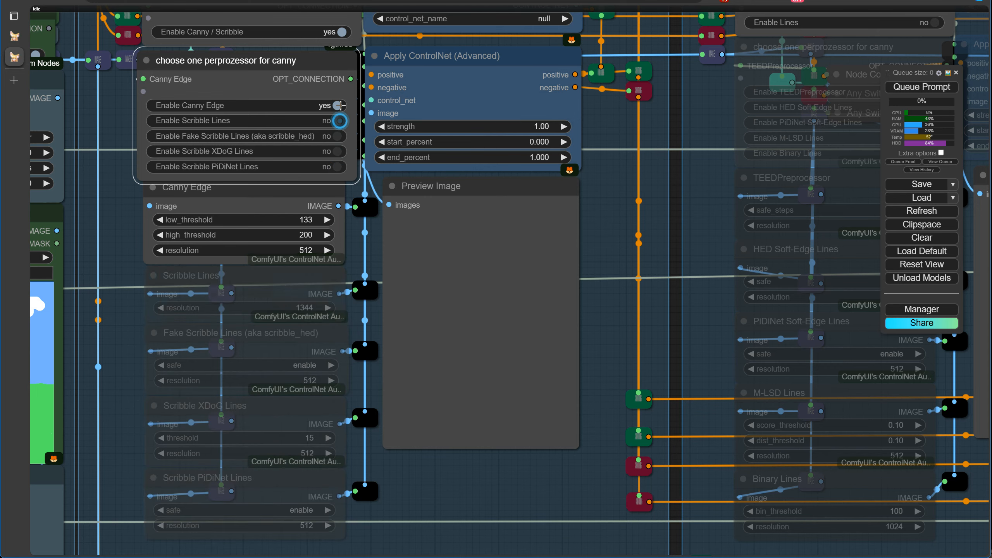
pyautogui.click(338, 106)
# - Enable the second group's Lineart / Sketch ControlNet with its Standard, Realistic, Anime and Manga Lineart and Diffusion Edge preprocessors
pyautogui.scroll(-1, 484, 535)
pyautogui.moveTo(483, 532); pyautogui.dragTo(480, 4)
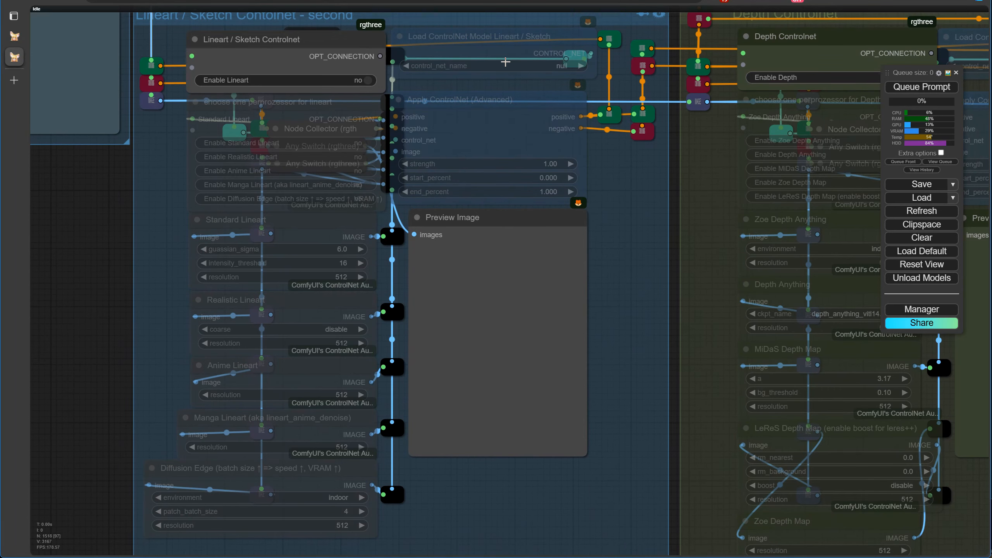
pyautogui.click(367, 81)
pyautogui.click(369, 143)
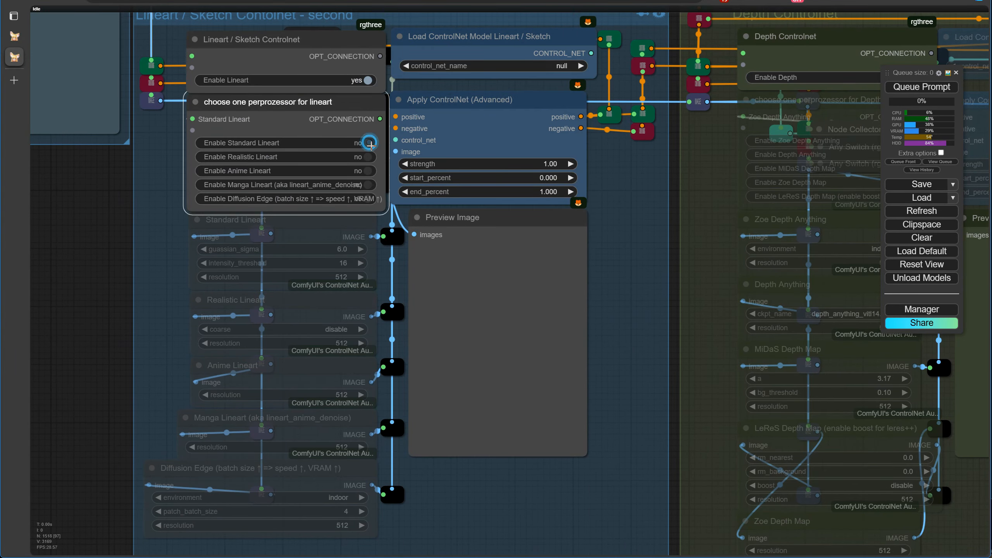
pyautogui.click(368, 157)
pyautogui.click(368, 171)
pyautogui.click(371, 185)
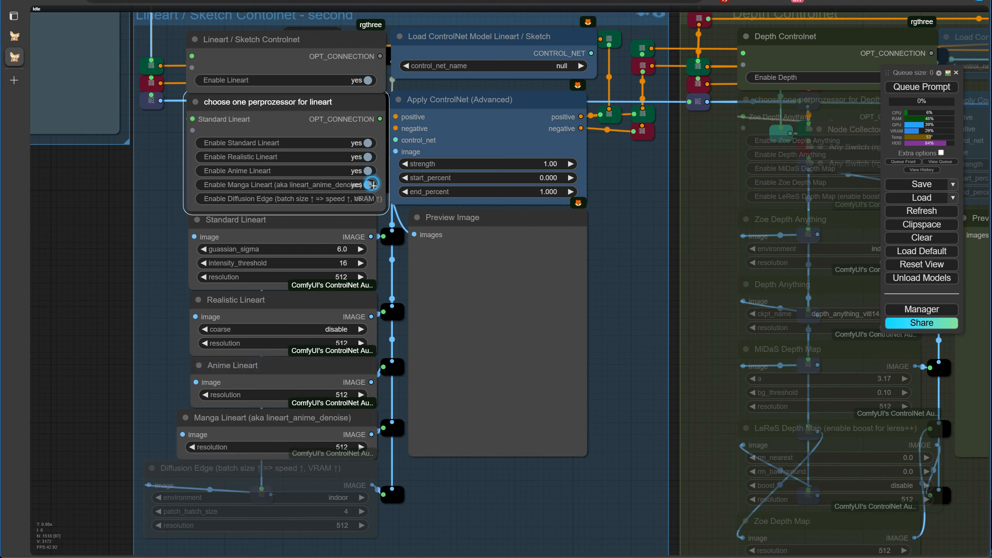
pyautogui.click(373, 200)
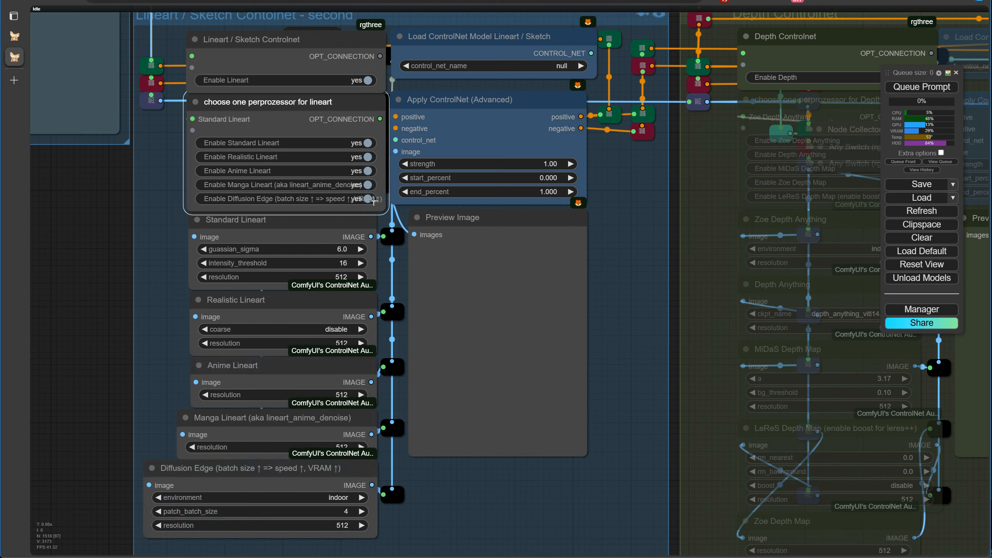
# - Disable all five lineart preprocessors and the Lineart / Sketch ControlNet of the second group
pyautogui.click(373, 199)
pyautogui.click(370, 185)
pyautogui.click(368, 171)
pyautogui.click(369, 157)
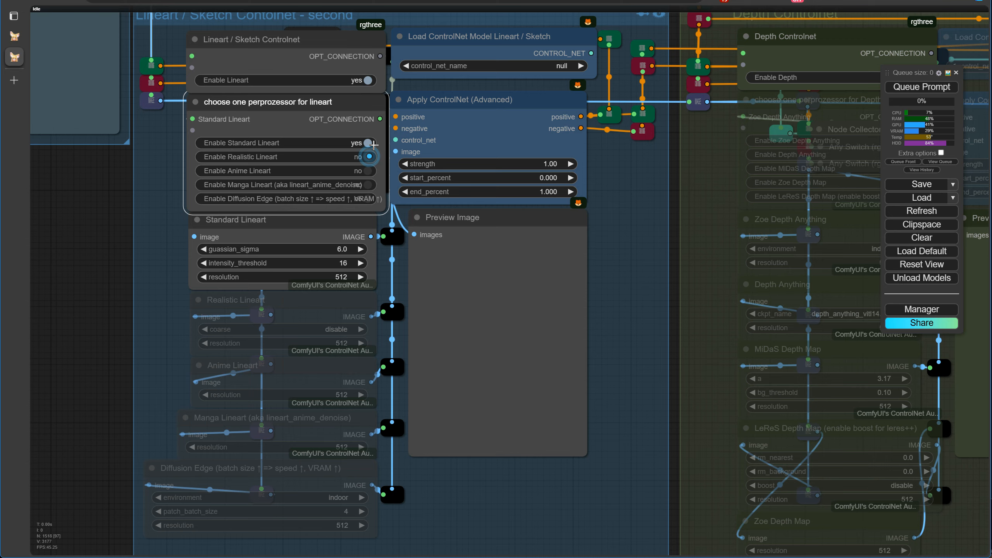
pyautogui.click(369, 143)
pyautogui.click(368, 80)
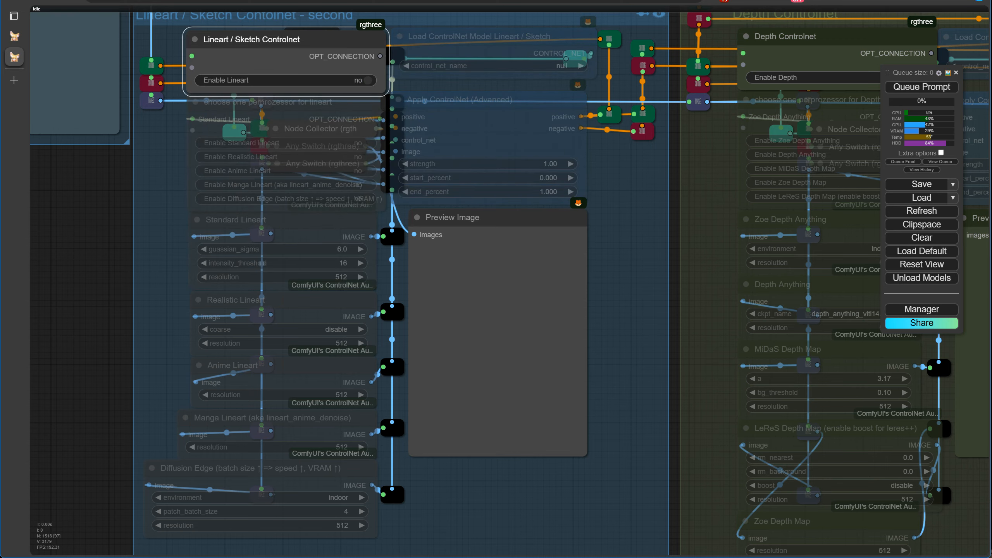
# - Enable Lines in the third group's Lineart / Sketch ControlNet
pyautogui.moveTo(723, 216); pyautogui.dragTo(721, 222)
pyautogui.scroll(-7, 750, 239)
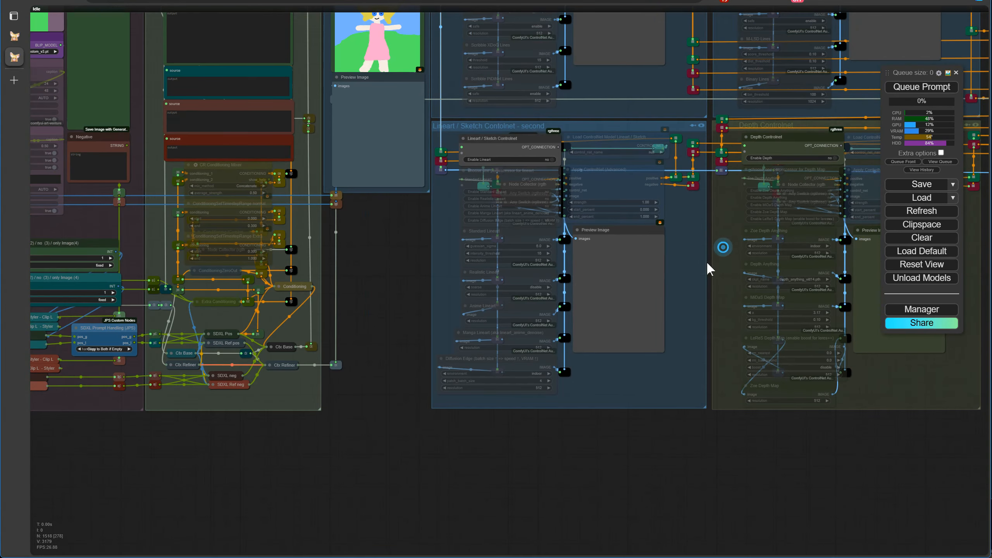
pyautogui.moveTo(706, 261); pyautogui.dragTo(340, 541)
pyautogui.scroll(8, 474, 310)
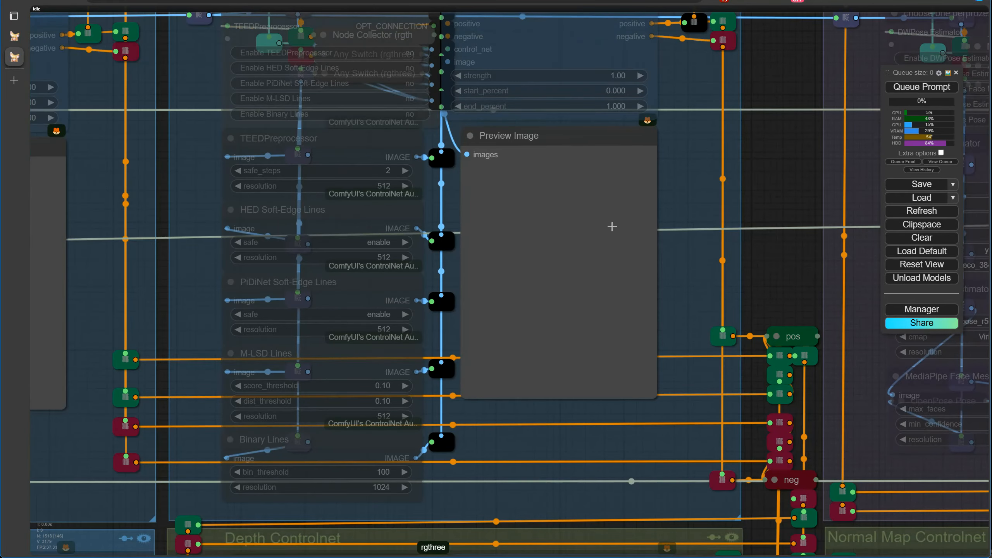
pyautogui.moveTo(693, 206); pyautogui.dragTo(710, 261)
pyautogui.scroll(-1, 710, 261)
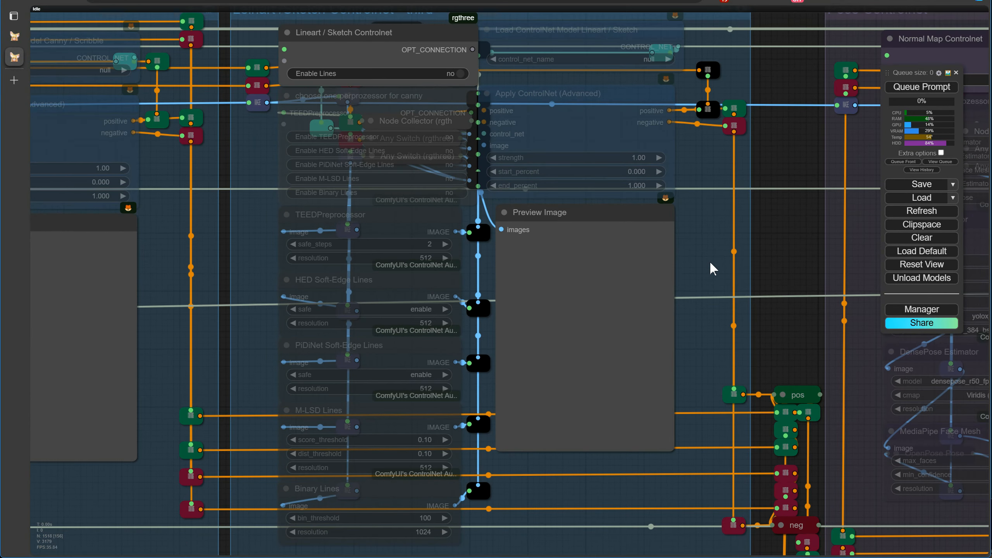
pyautogui.click(462, 77)
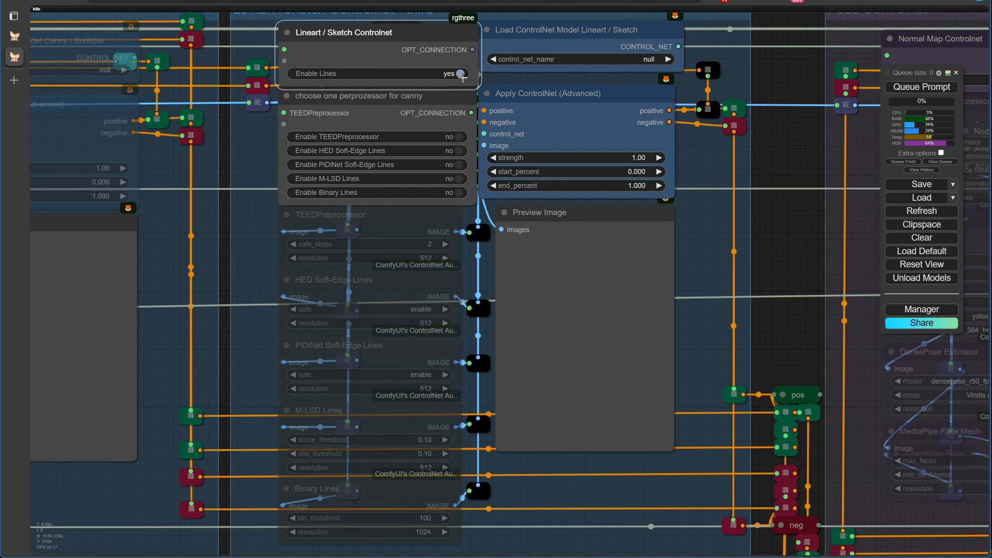
# - Enable the third group's TEEDPreprocessor, HED Soft-Edge, PiDiNet Soft-Edge, M-LSD and Binary Lines preprocessors
pyautogui.click(460, 137)
pyautogui.click(460, 150)
pyautogui.click(460, 166)
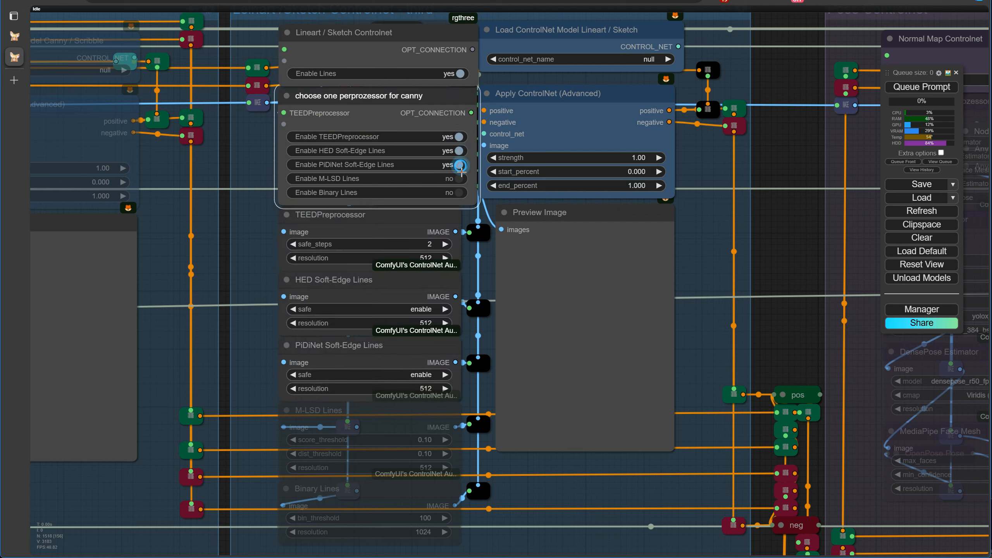
pyautogui.click(459, 179)
pyautogui.click(459, 193)
# - Disable the third group's five line preprocessors and its Lineart / Sketch ControlNet
pyautogui.click(460, 193)
pyautogui.click(459, 179)
pyautogui.click(459, 165)
pyautogui.click(459, 151)
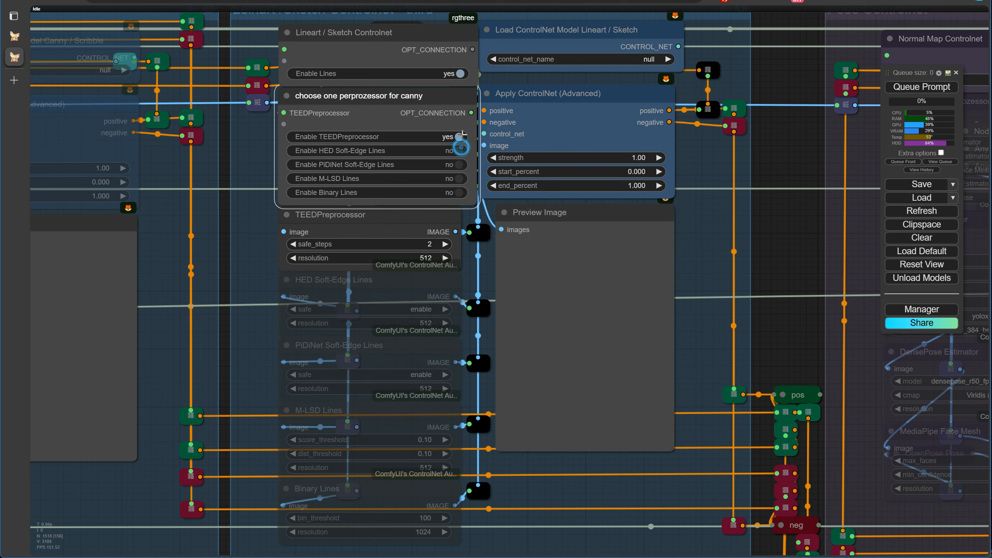
pyautogui.click(460, 137)
pyautogui.click(460, 74)
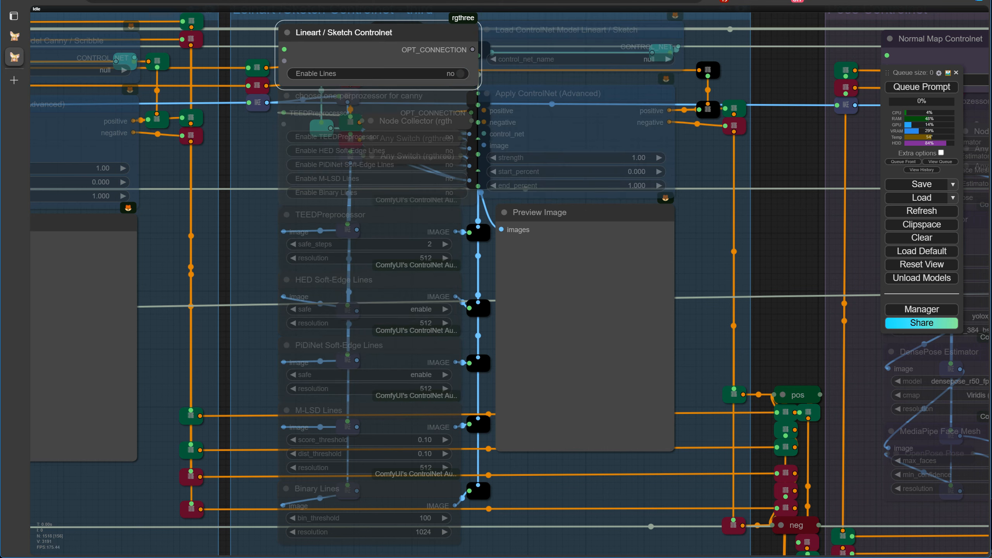
# - Enable the Depth ControlNet with its Zoe Depth Anything, Depth Anything, MiDaS, Zoe and LeReS Depth Map preprocessors
pyautogui.moveTo(772, 338); pyautogui.dragTo(718, 18)
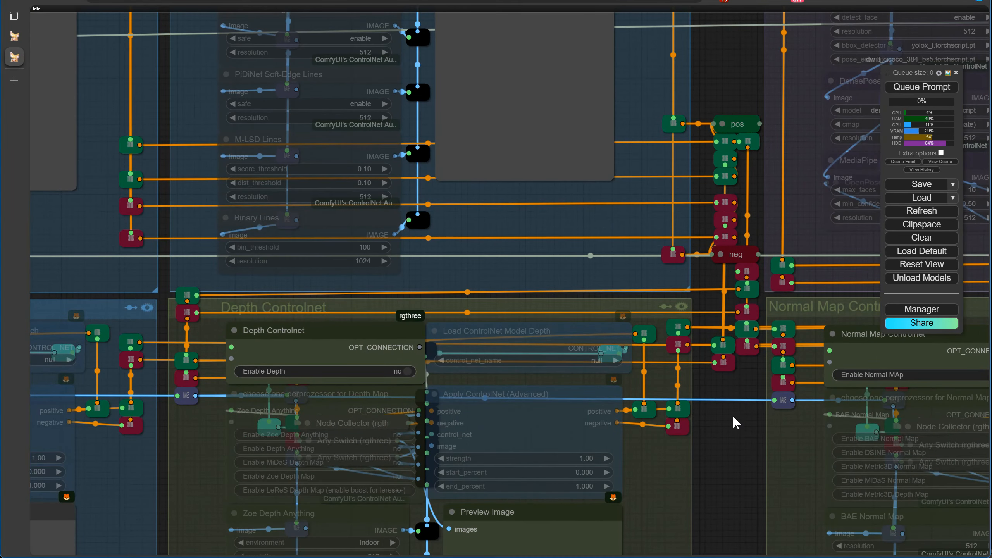
pyautogui.moveTo(723, 438); pyautogui.dragTo(760, 173)
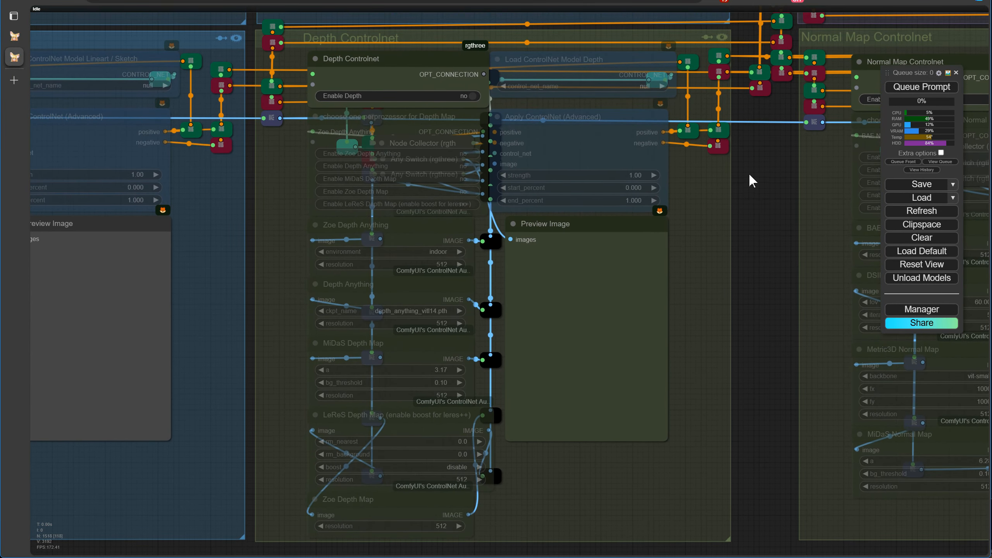
pyautogui.click(473, 100)
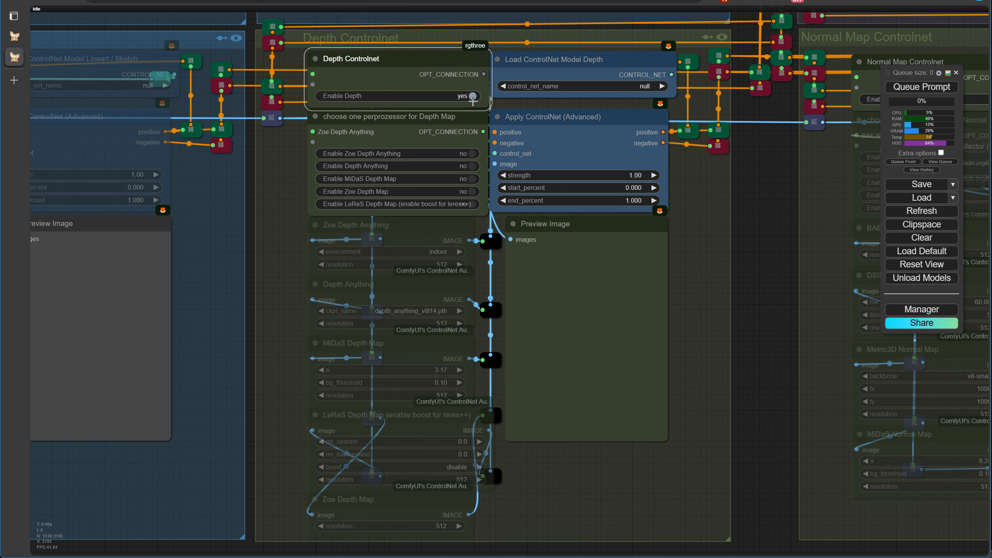
pyautogui.click(474, 154)
pyautogui.click(474, 166)
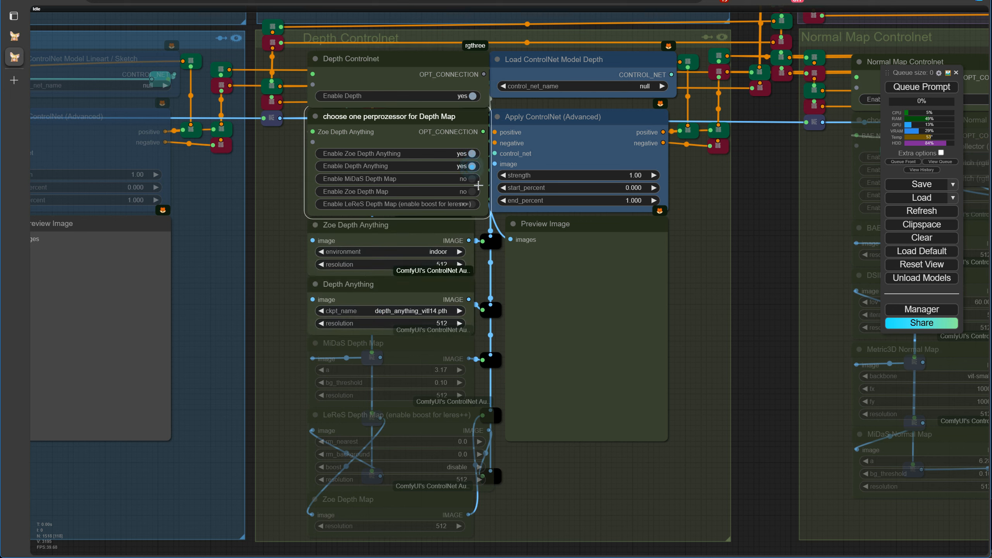
pyautogui.click(474, 179)
pyautogui.click(473, 192)
pyautogui.click(473, 204)
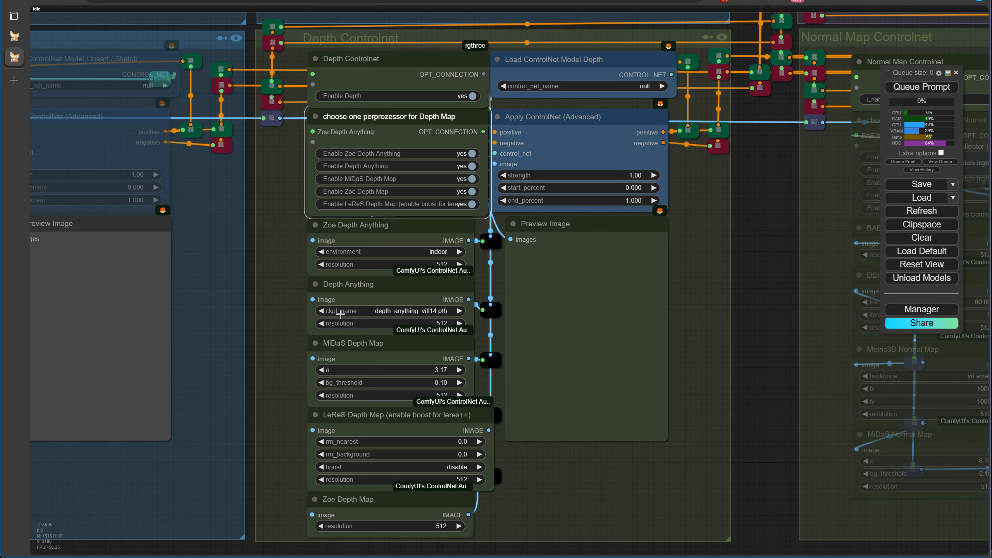
# - Disable all five depth map preprocessors and the Depth ControlNet
pyautogui.click(473, 203)
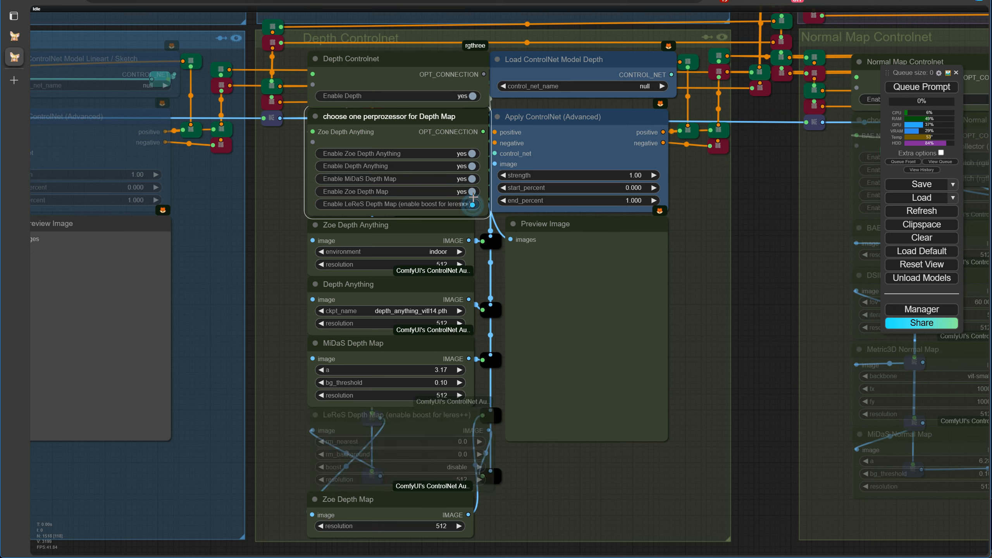
pyautogui.click(473, 191)
pyautogui.click(473, 179)
pyautogui.click(473, 167)
pyautogui.click(474, 154)
pyautogui.click(473, 95)
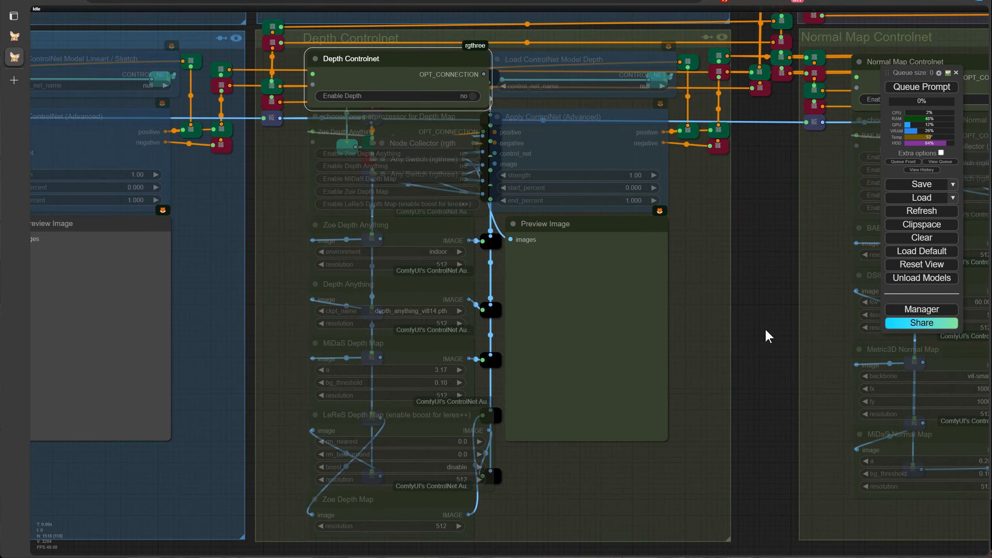
# - Enable the Normal Map ControlNet with its BAE, DSINE, Metric3D and MiDaS Normal Map and Metric3D Depth Map preprocessors
pyautogui.moveTo(768, 336); pyautogui.dragTo(162, 320)
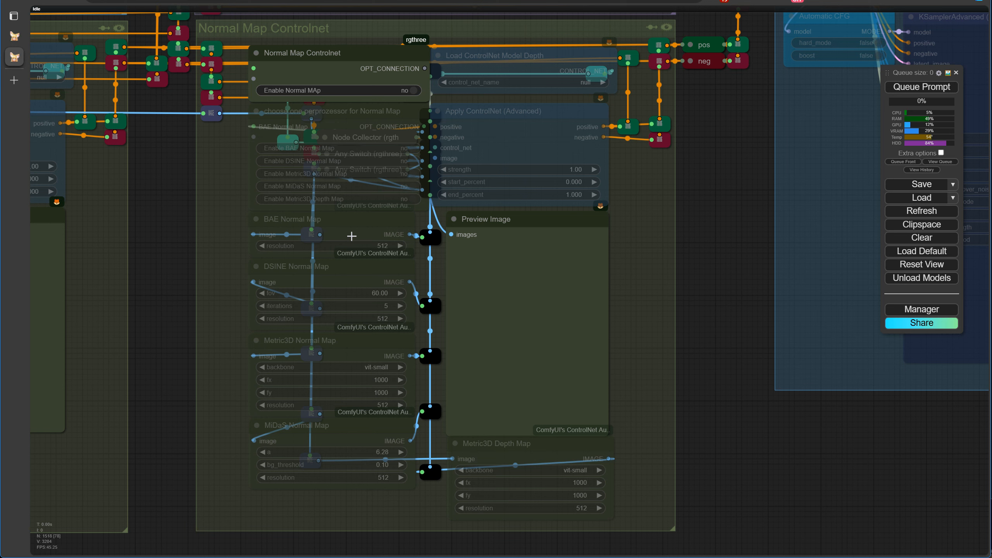
pyautogui.click(423, 94)
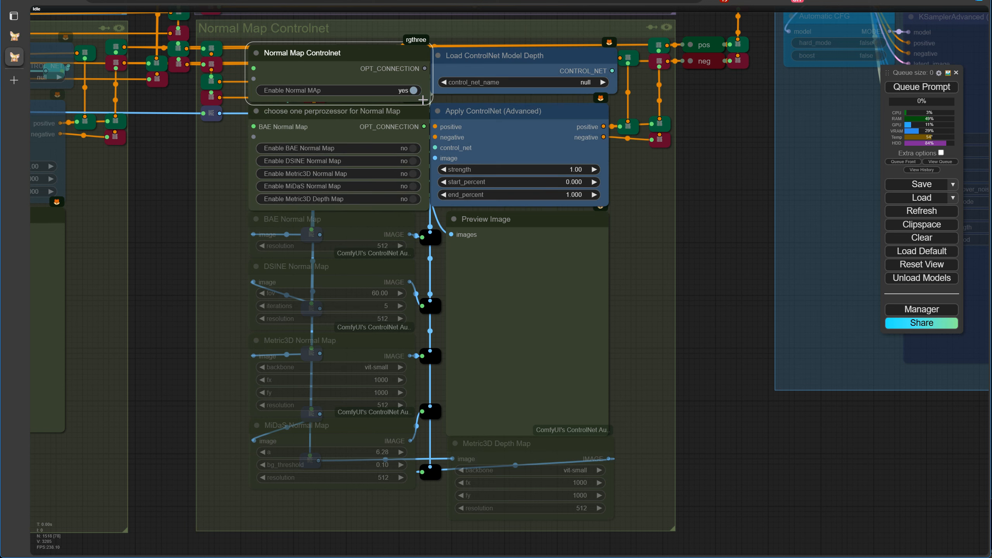
pyautogui.click(418, 149)
pyautogui.click(413, 161)
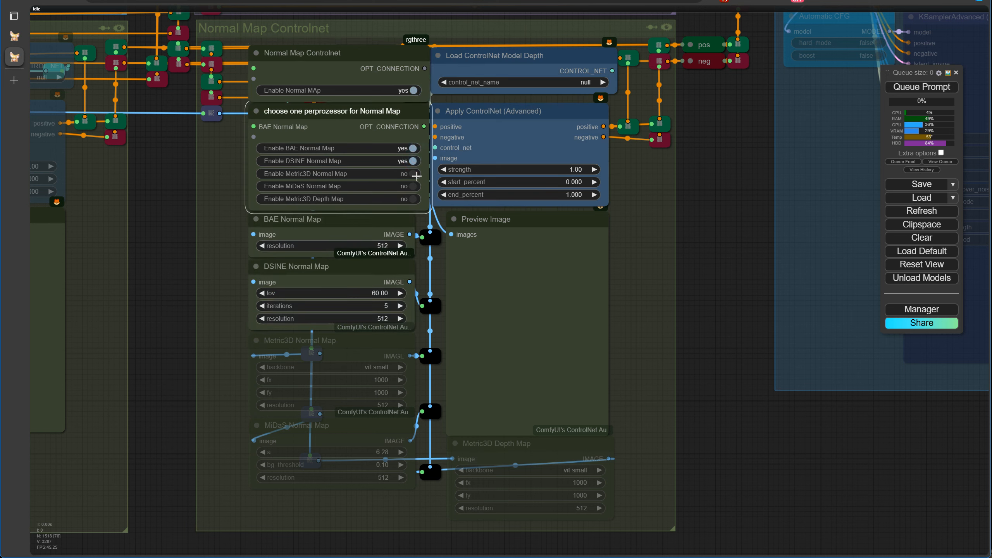
pyautogui.click(413, 174)
pyautogui.click(413, 186)
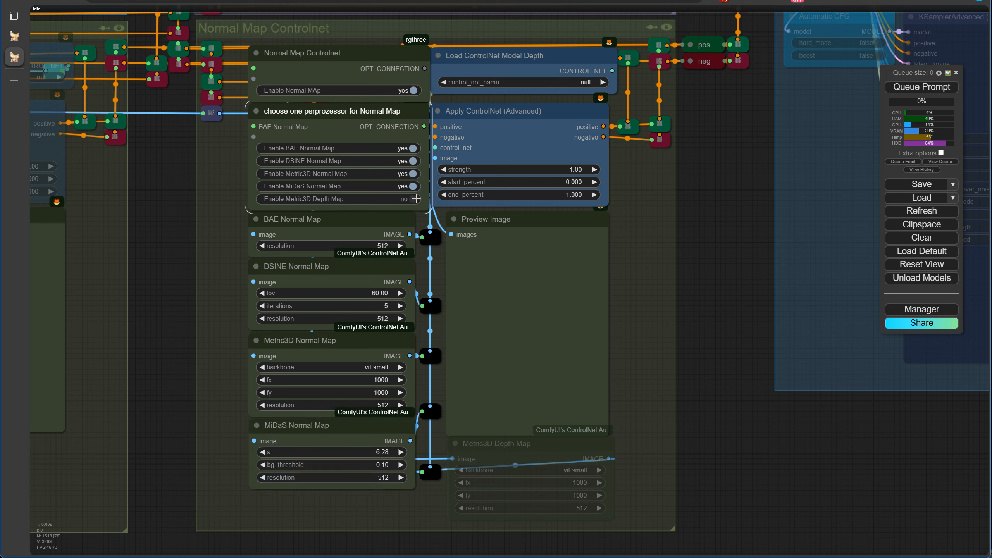
pyautogui.click(415, 199)
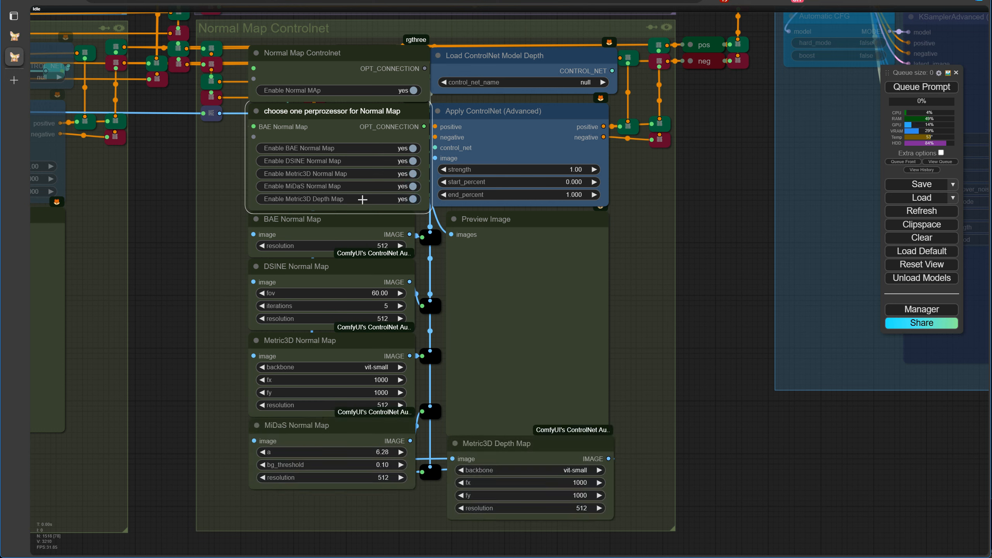
# - Disable all five normal map preprocessors and the Normal Map ControlNet
pyautogui.click(413, 199)
pyautogui.click(415, 186)
pyautogui.click(414, 174)
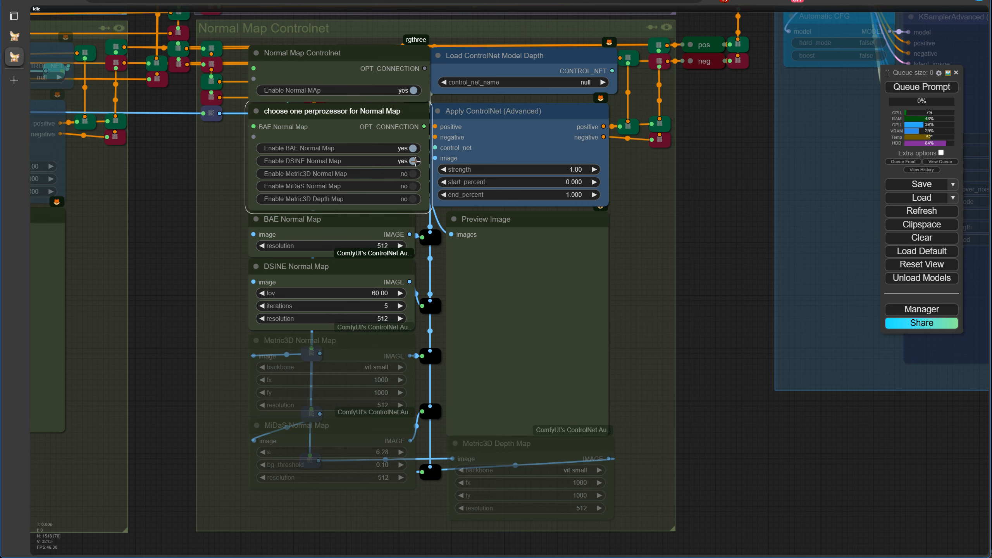
pyautogui.click(415, 160)
pyautogui.click(416, 148)
pyautogui.click(413, 90)
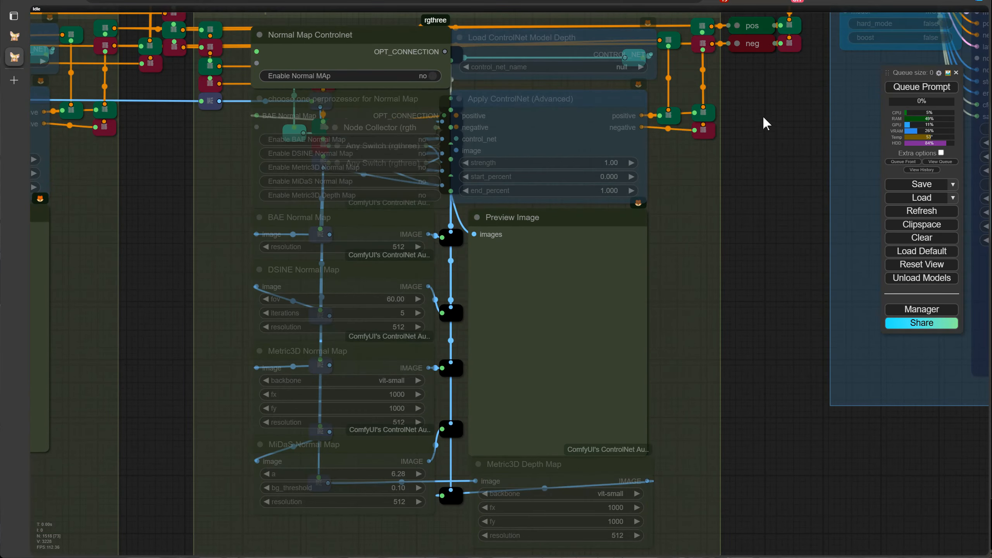
# - Enable the Pose ControlNet with its DWPose, DensePose, MediaPipe Face Mesh, AnimalPose and OpenPose Pose preprocessors
pyautogui.moveTo(763, 115); pyautogui.dragTo(754, 410)
pyautogui.moveTo(749, 115); pyautogui.dragTo(798, 388)
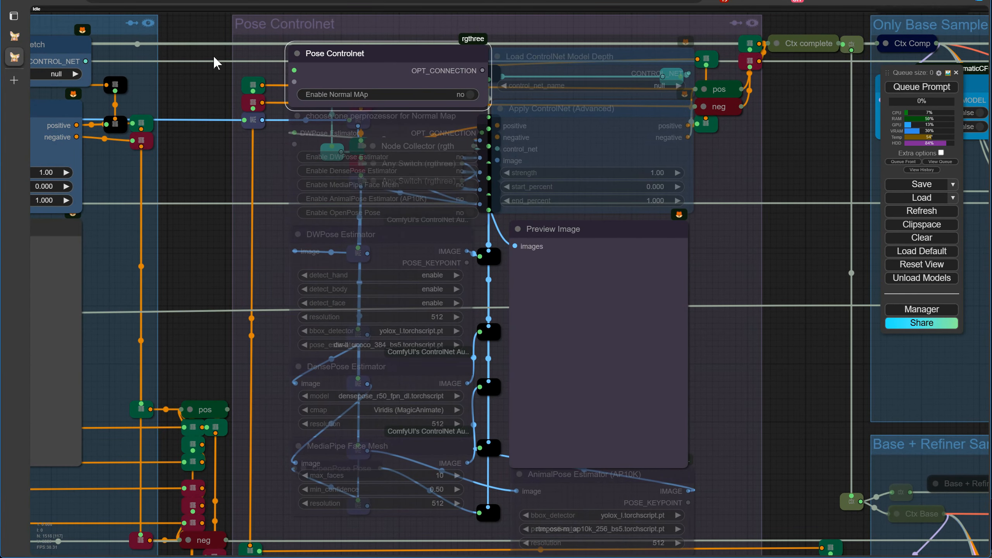
pyautogui.click(473, 95)
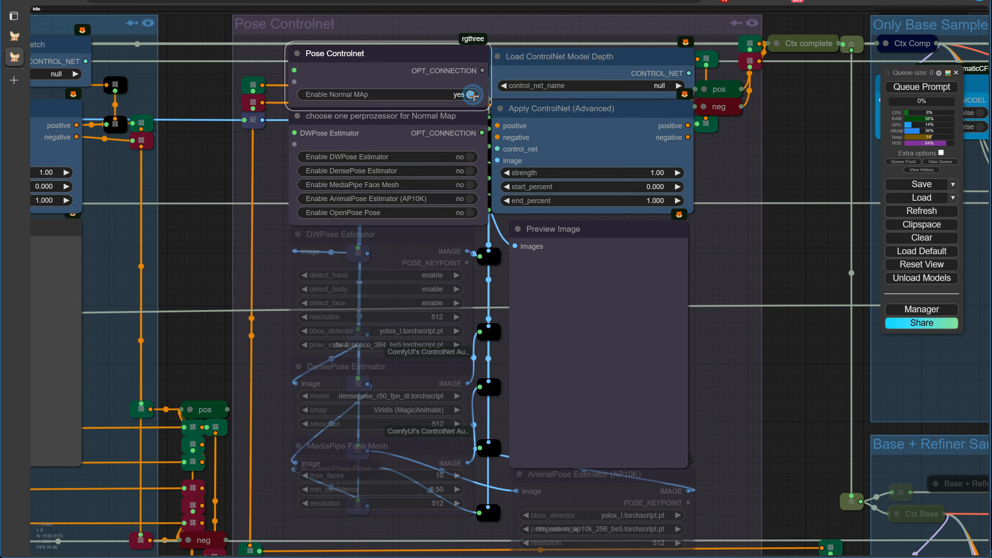
pyautogui.click(473, 157)
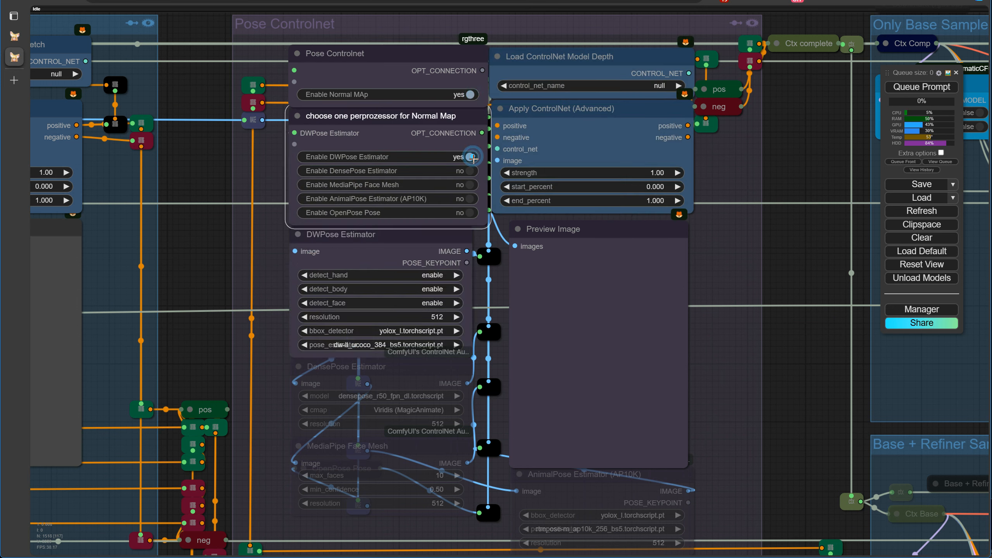
pyautogui.click(471, 170)
pyautogui.click(472, 184)
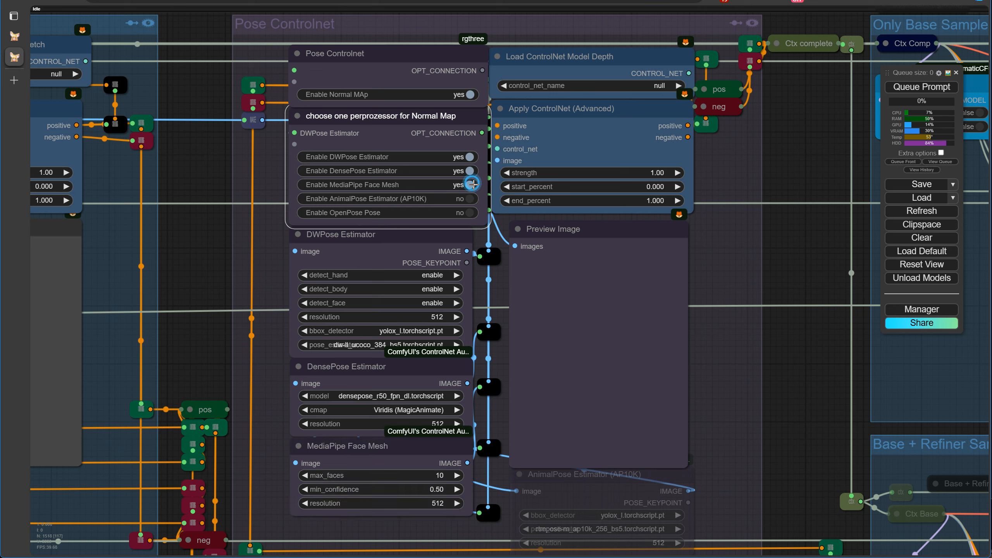
pyautogui.click(471, 199)
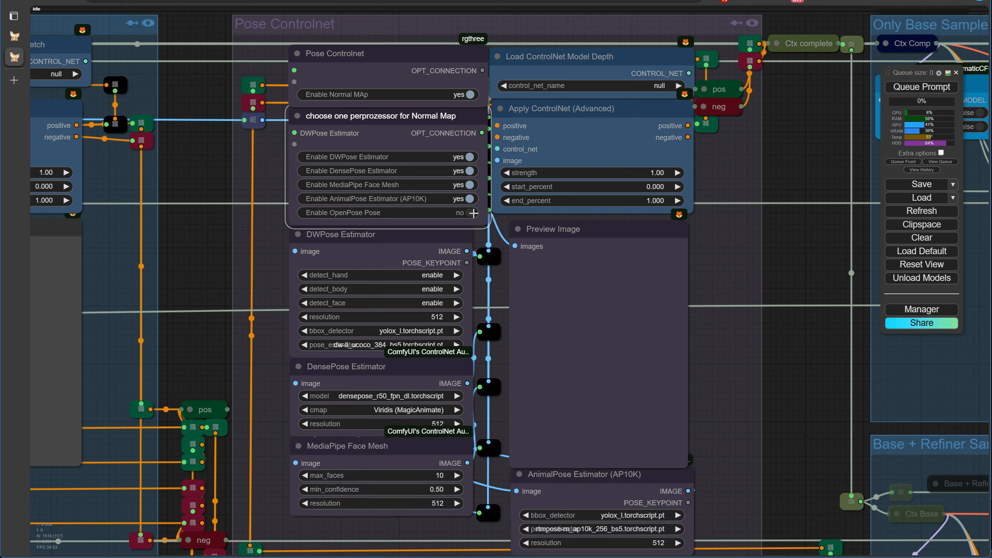
pyautogui.click(474, 214)
# - Disable all five pose preprocessors and the Pose ControlNet
pyautogui.click(472, 213)
pyautogui.click(471, 199)
pyautogui.click(471, 185)
pyautogui.click(471, 170)
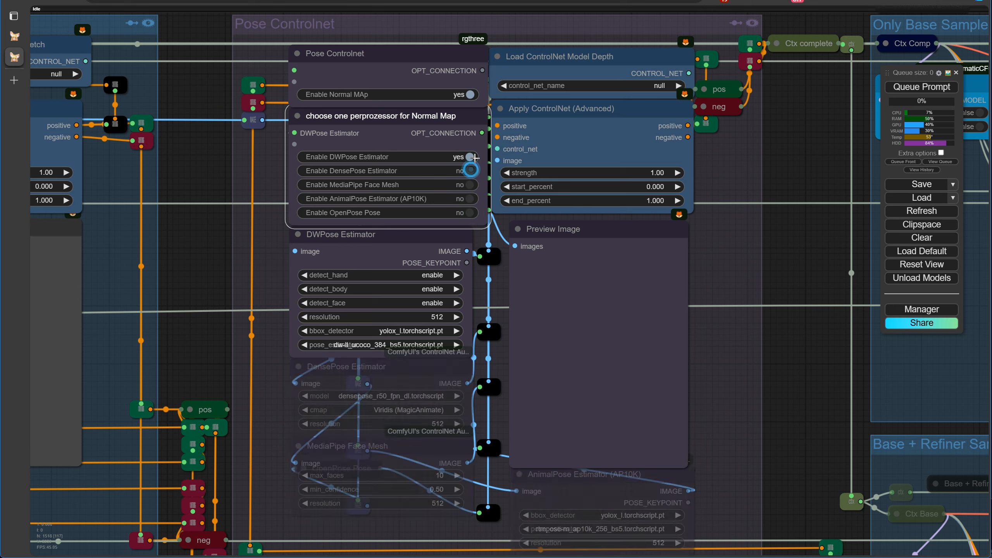
pyautogui.click(471, 157)
pyautogui.click(471, 94)
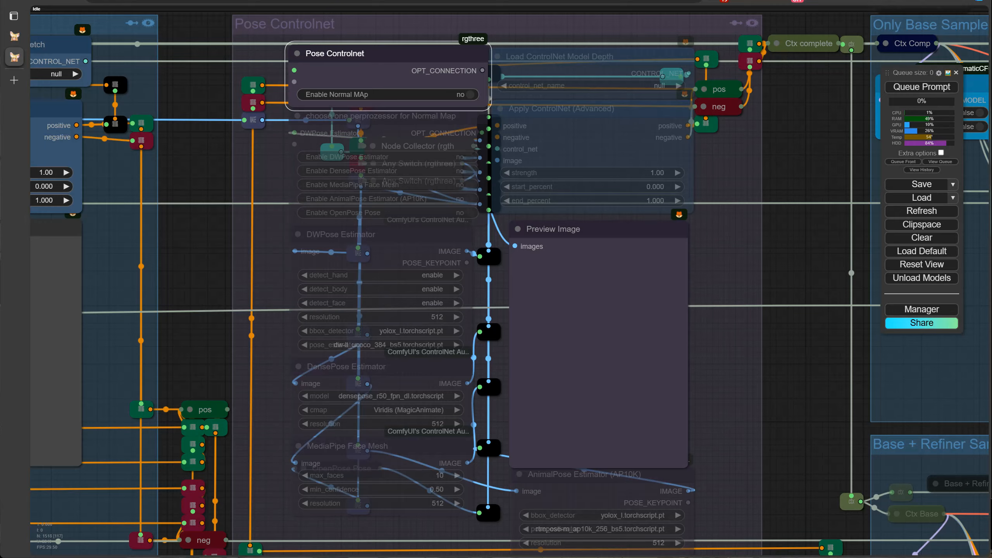
# - Examine the overall layout of the ControlNet groups and the Load Extra Image group beside the first Canny / Sketch ControlNet
pyautogui.scroll(-10, 787, 362)
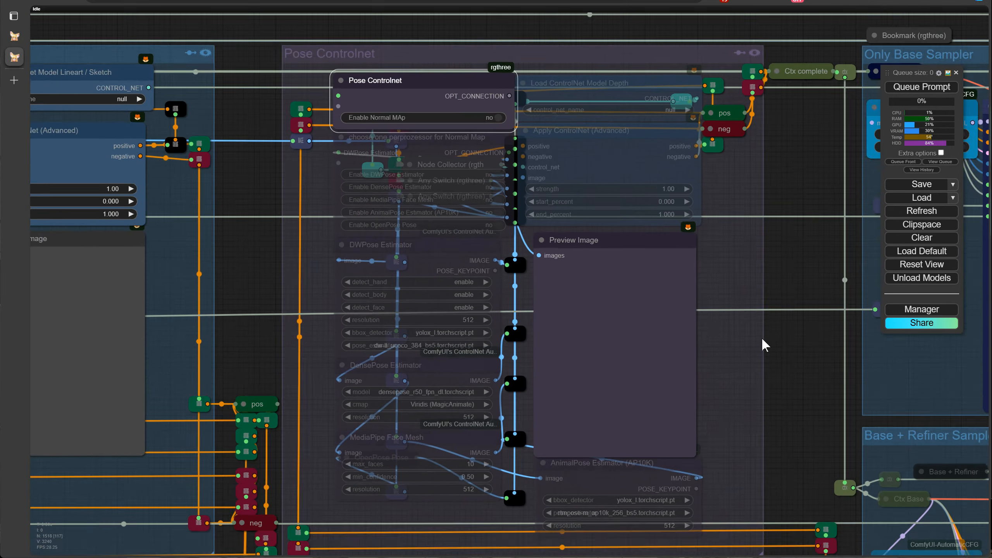
pyautogui.scroll(-5, 749, 328)
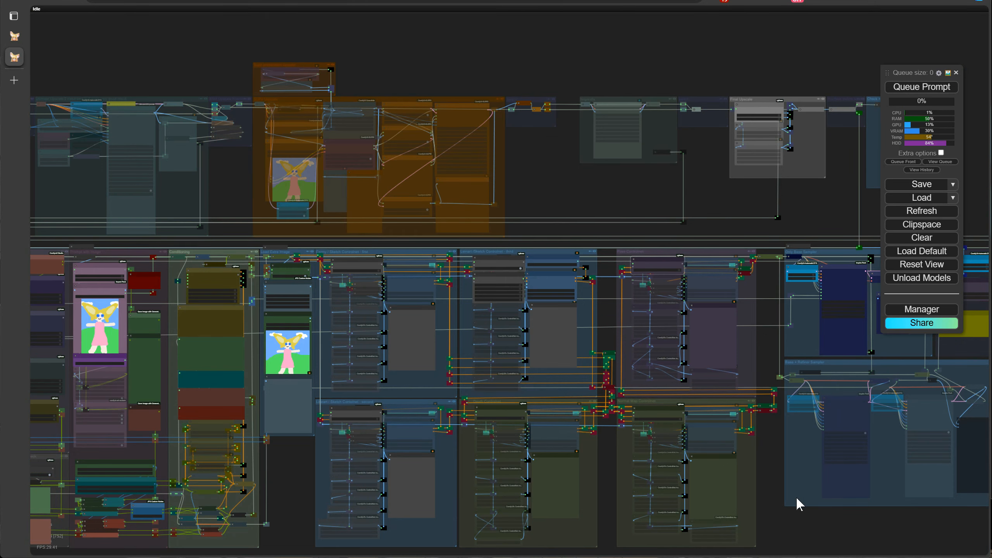
pyautogui.moveTo(799, 528); pyautogui.dragTo(812, 443)
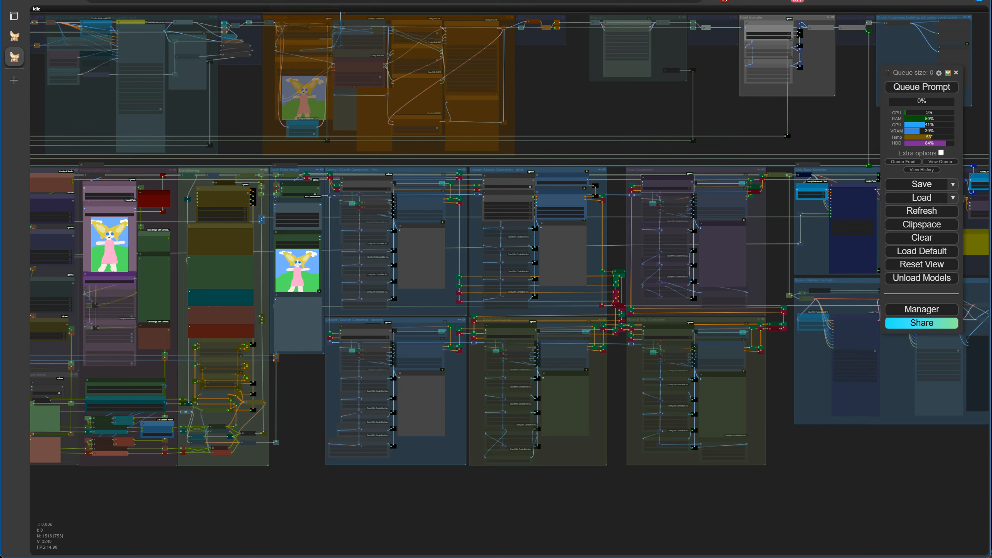
pyautogui.scroll(5, 455, 533)
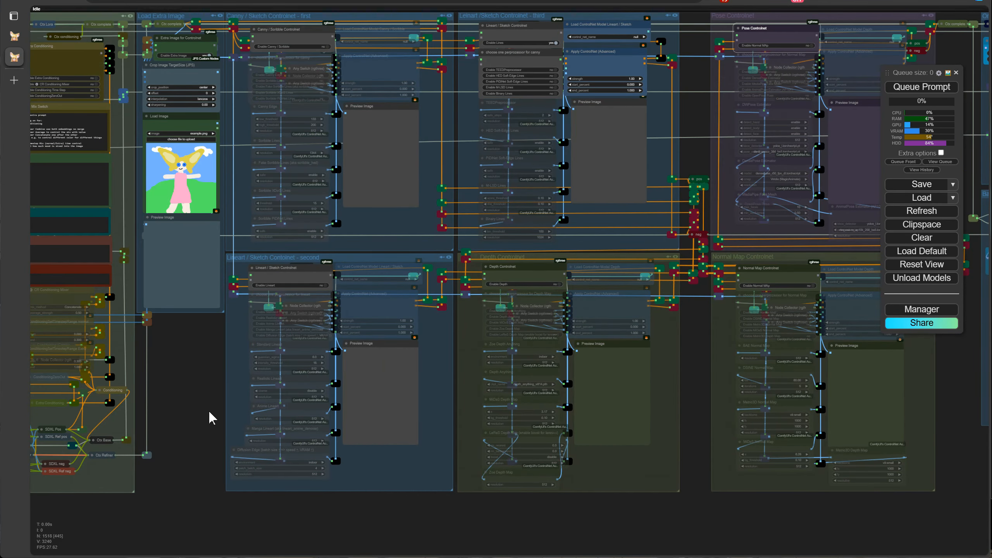
pyautogui.moveTo(209, 411); pyautogui.dragTo(304, 498)
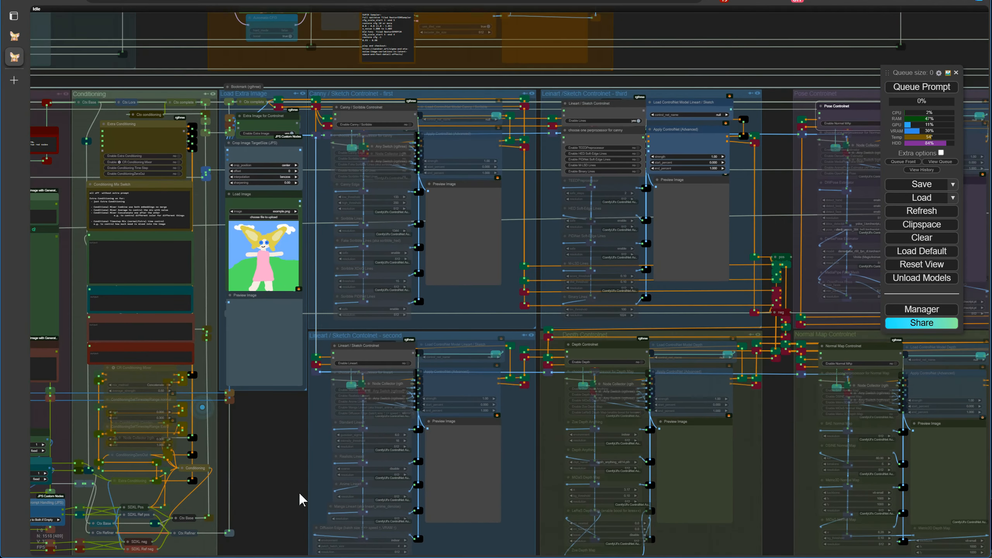
pyautogui.scroll(3, 310, 359)
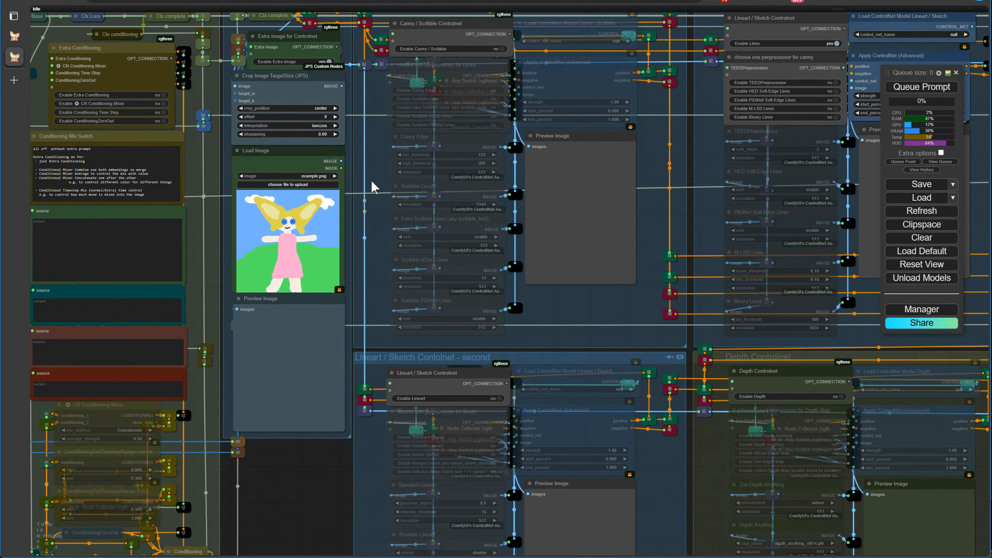
pyautogui.moveTo(377, 166); pyautogui.dragTo(458, 254)
pyautogui.scroll(3, 440, 236)
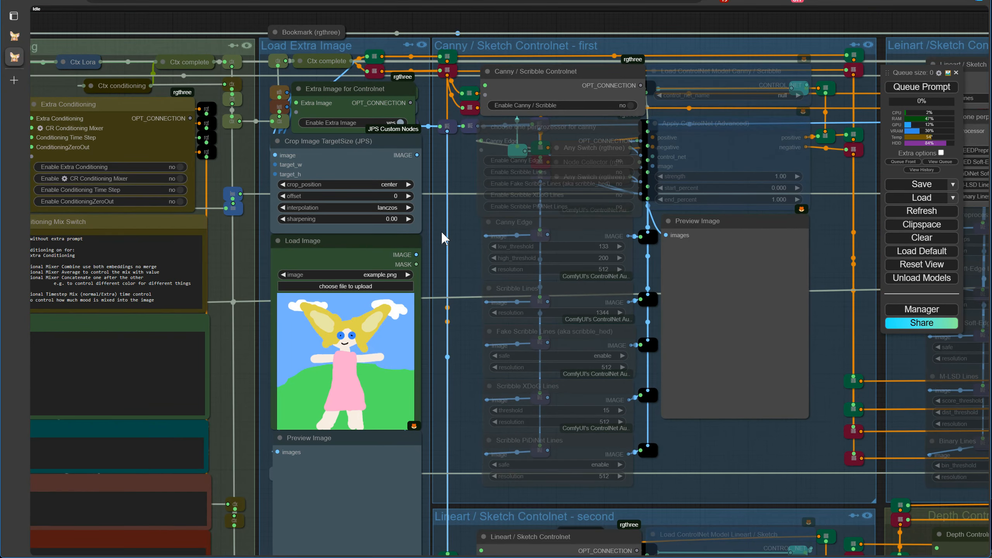
# - Choose center as the extra image's crop position, and switch the extra ControlNet image off and on again
pyautogui.click(390, 184)
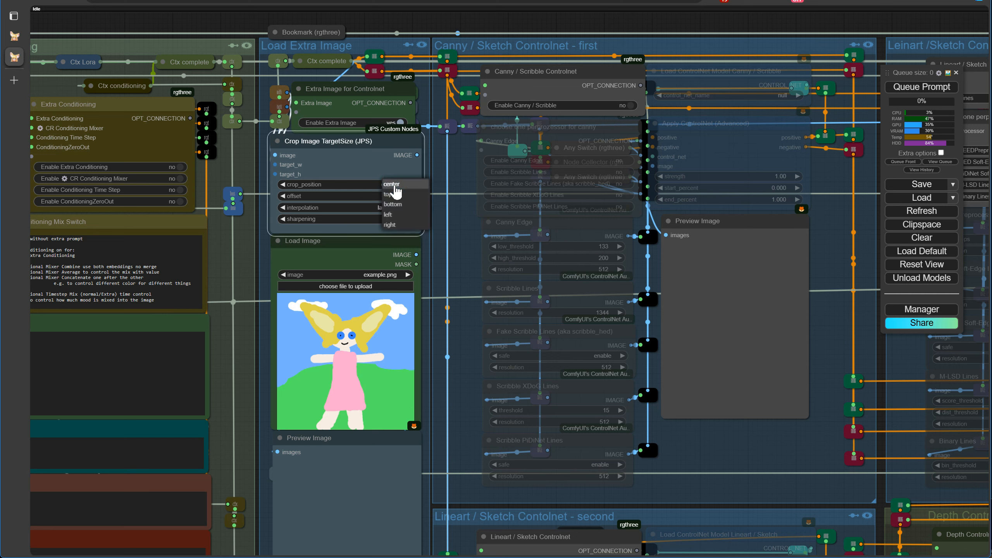
pyautogui.click(391, 184)
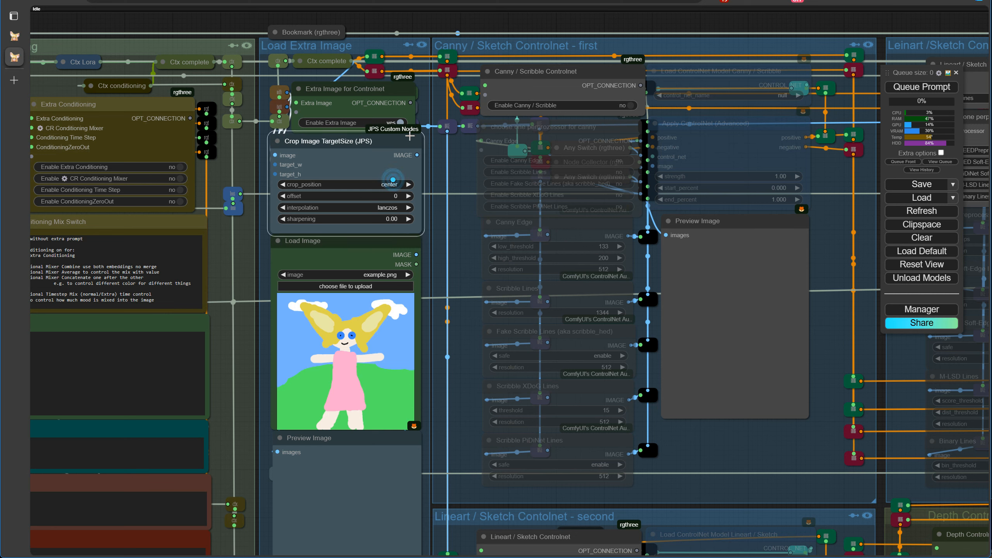
pyautogui.click(401, 122)
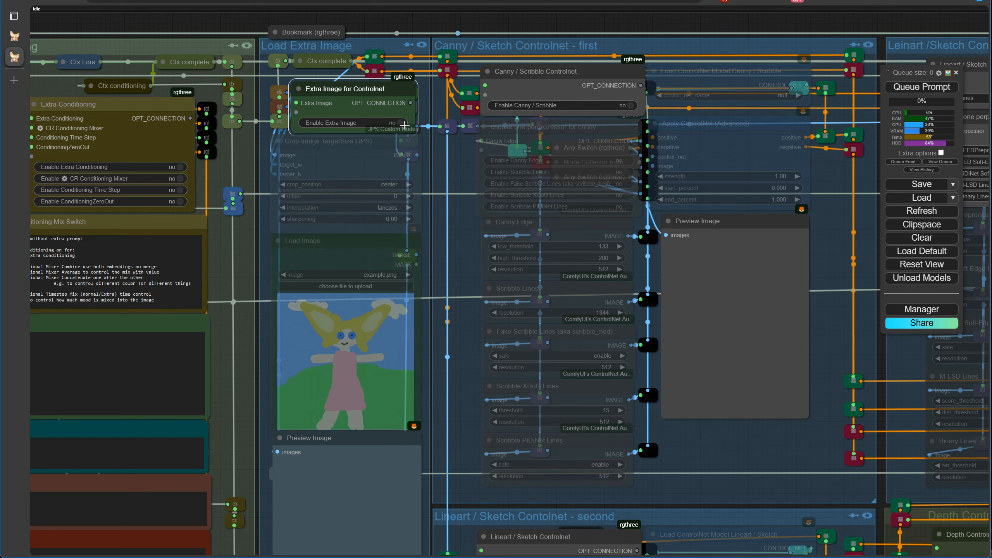
pyautogui.click(402, 123)
# - Examine the Image Input group with its image loader, target-size crop and preview nodes at the start of the workflow
pyautogui.scroll(-14, 450, 241)
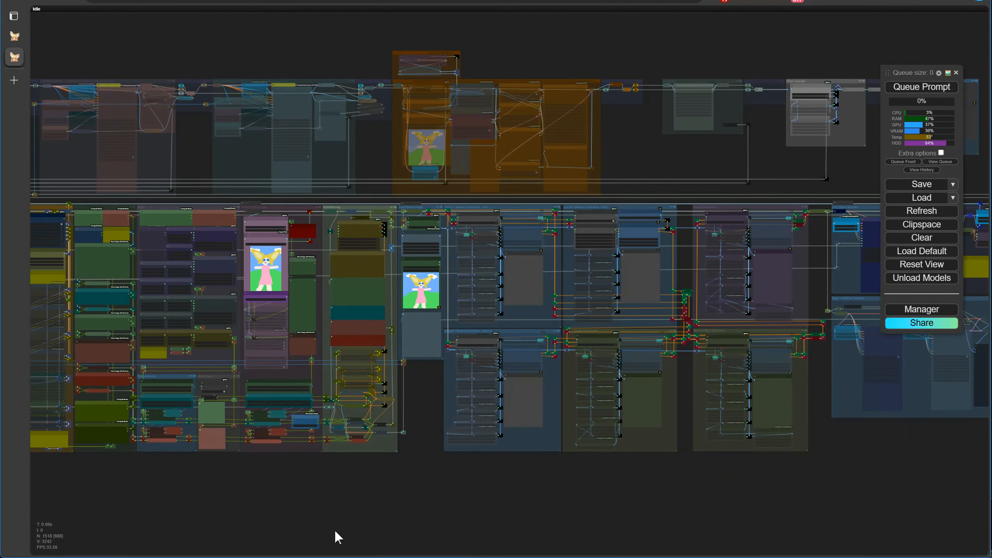
pyautogui.moveTo(331, 521); pyautogui.dragTo(887, 484)
pyautogui.scroll(14, 443, 495)
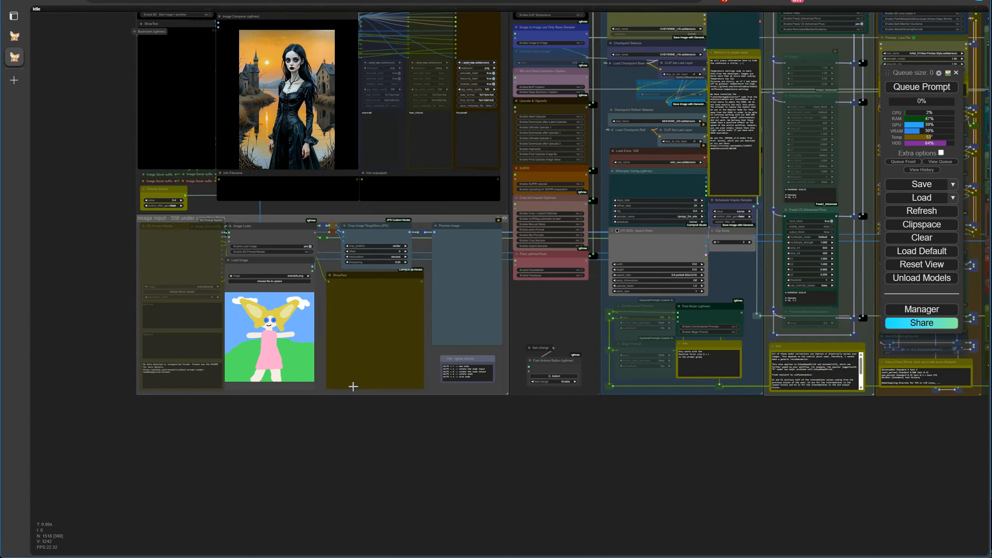
pyautogui.scroll(4, 346, 388)
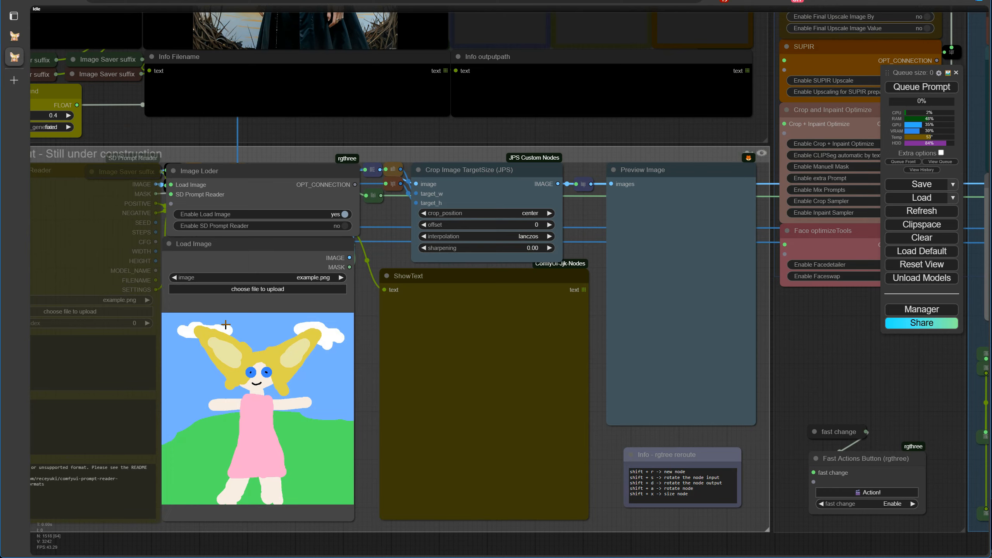
pyautogui.scroll(-4, 261, 420)
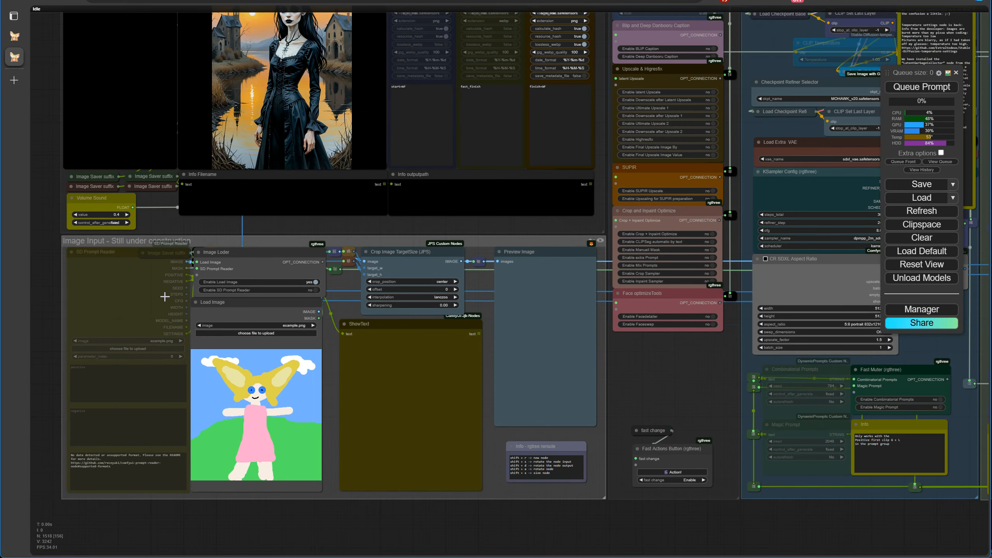
pyautogui.scroll(3, 442, 289)
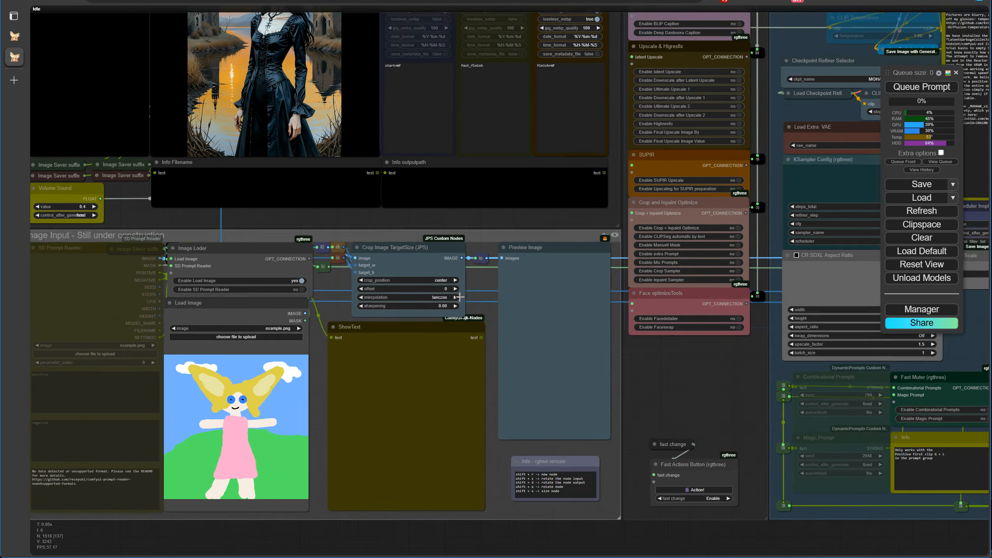
pyautogui.scroll(-3, 447, 298)
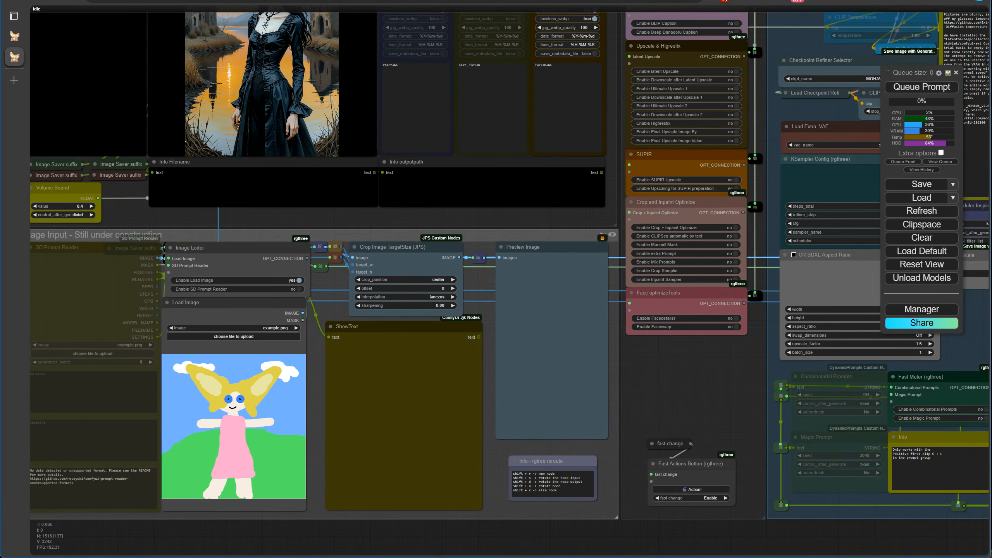
pyautogui.scroll(-4, 59, 223)
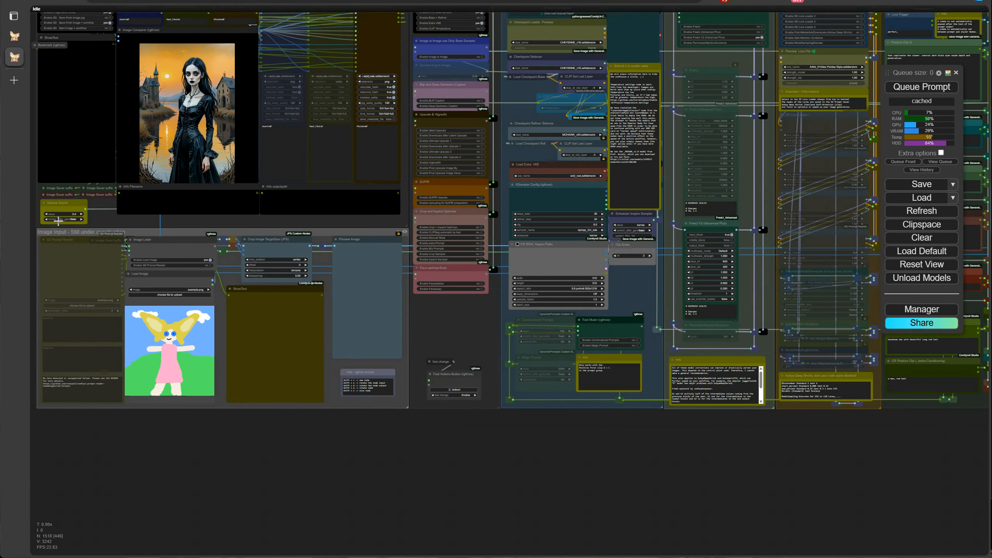
# - Switch to the controlnet check workflow and examine the preprocessor previews of the drawing, including the pose estimators' results
pyautogui.click(14, 36)
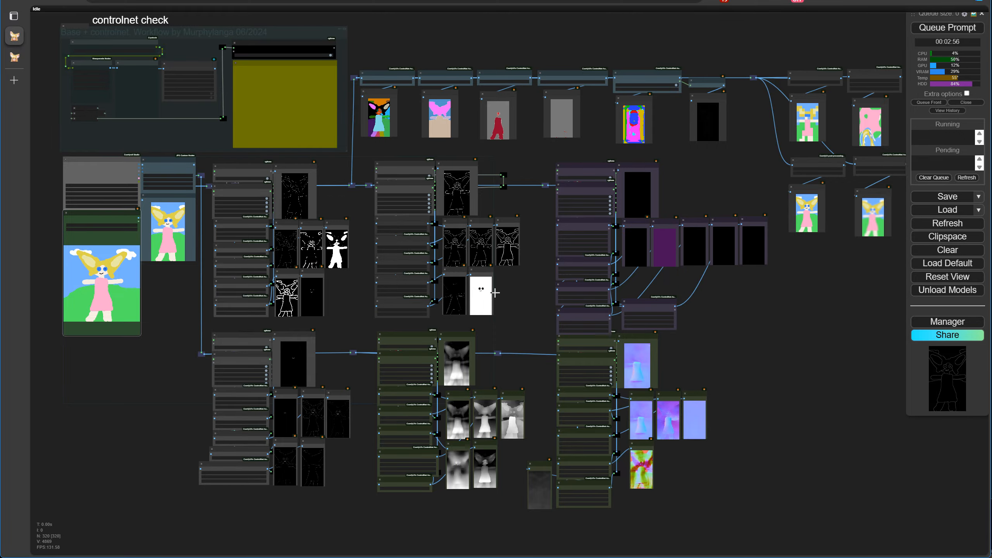
pyautogui.scroll(5, 336, 309)
pyautogui.moveTo(345, 337); pyautogui.dragTo(44, 155)
pyautogui.scroll(-4, 443, 282)
pyautogui.moveTo(784, 208); pyautogui.dragTo(697, 410)
pyautogui.scroll(7, 579, 293)
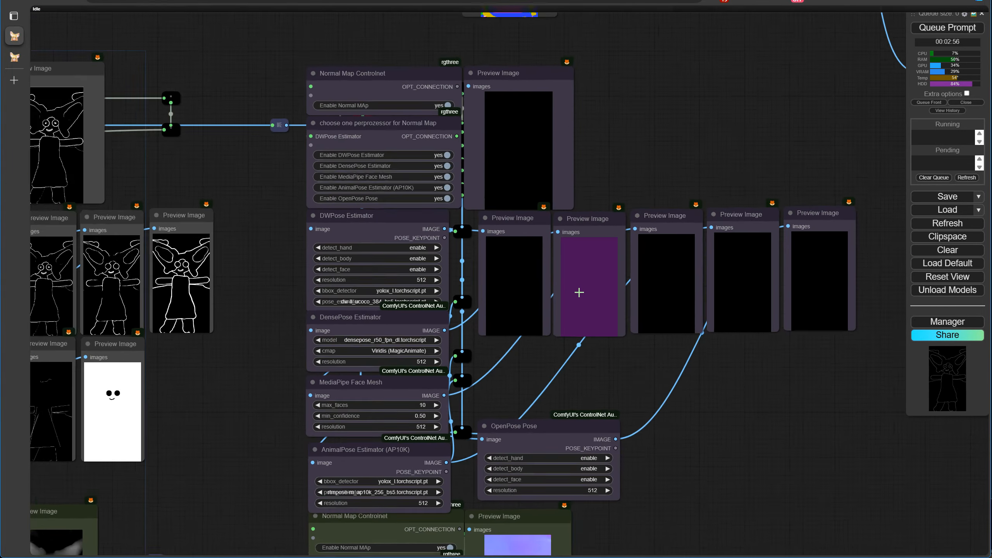
pyautogui.scroll(-6, 570, 291)
pyautogui.moveTo(617, 150); pyautogui.dragTo(844, 202)
pyautogui.scroll(-2, 581, 235)
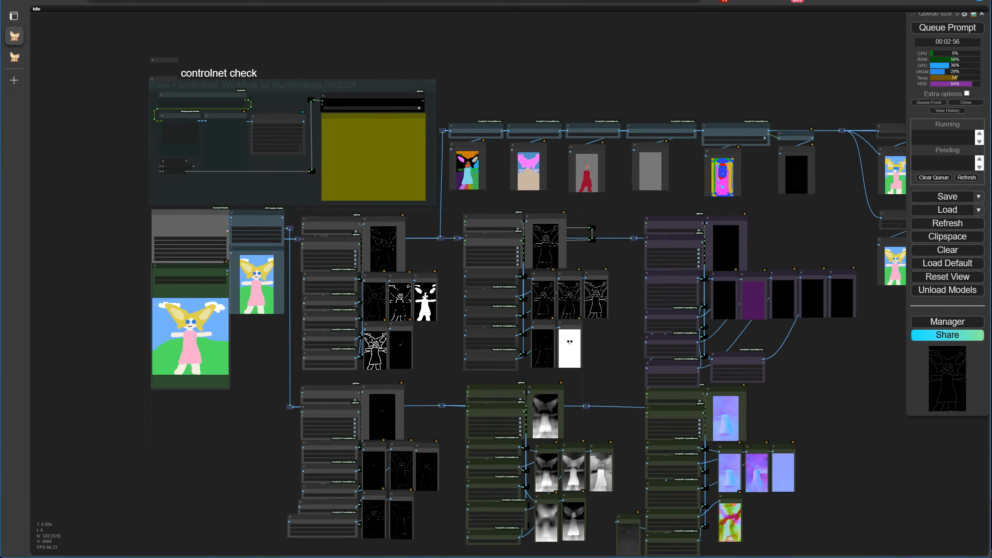
# - Load the picture of the woman in the white dress into the Load Image node and queue the prompt
pyautogui.scroll(5, 268, 373)
pyautogui.moveTo(255, 317); pyautogui.dragTo(415, 371)
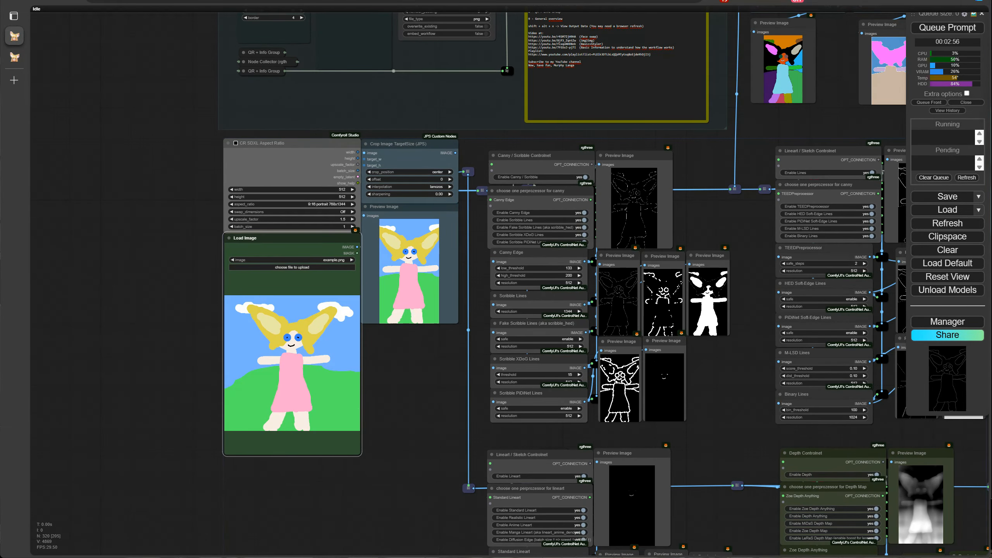
pyautogui.moveTo(991, 367); pyautogui.dragTo(271, 369)
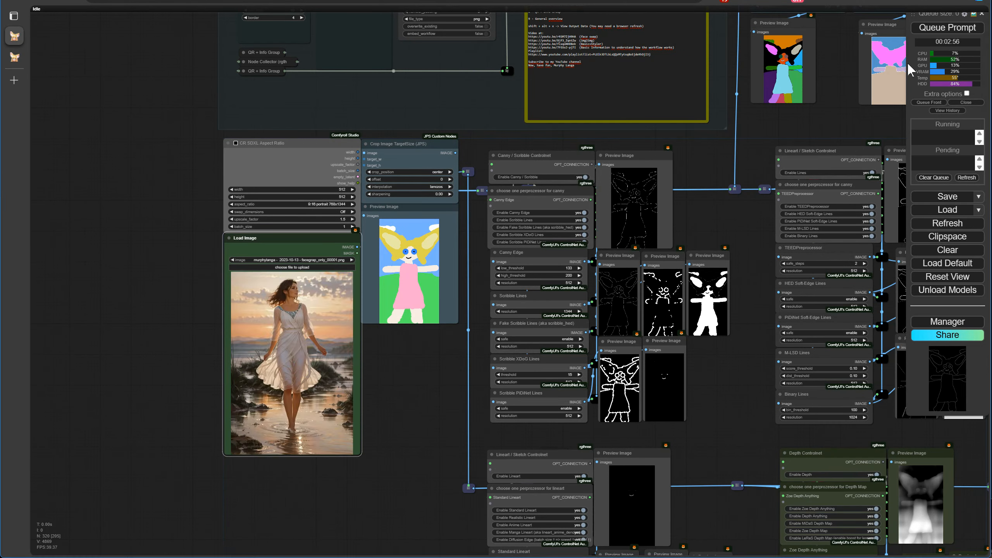
pyautogui.click(928, 32)
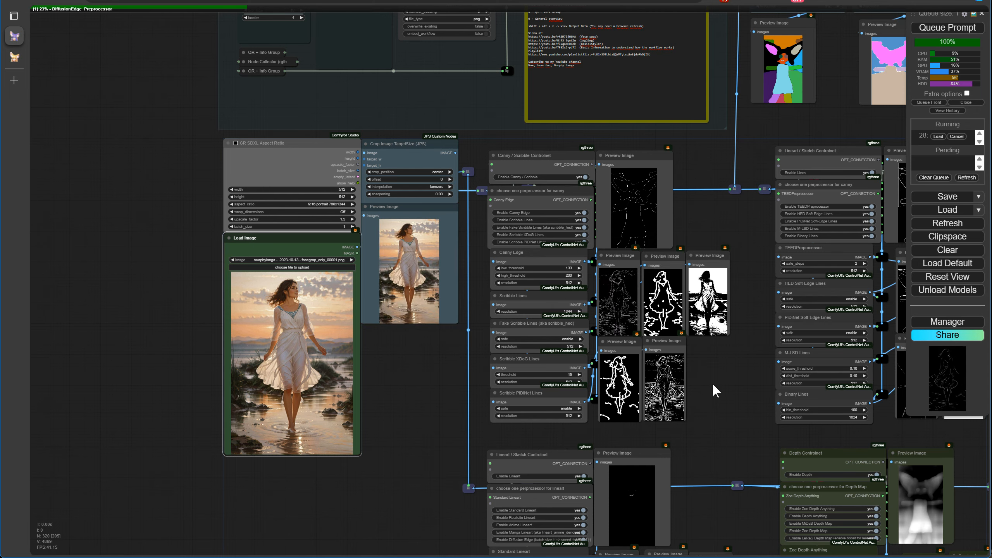
# - Review the new scribble, lineart and depth previews during the run, and bring the currently executing node into view
pyautogui.moveTo(720, 395); pyautogui.dragTo(560, 376)
pyautogui.scroll(6, 463, 361)
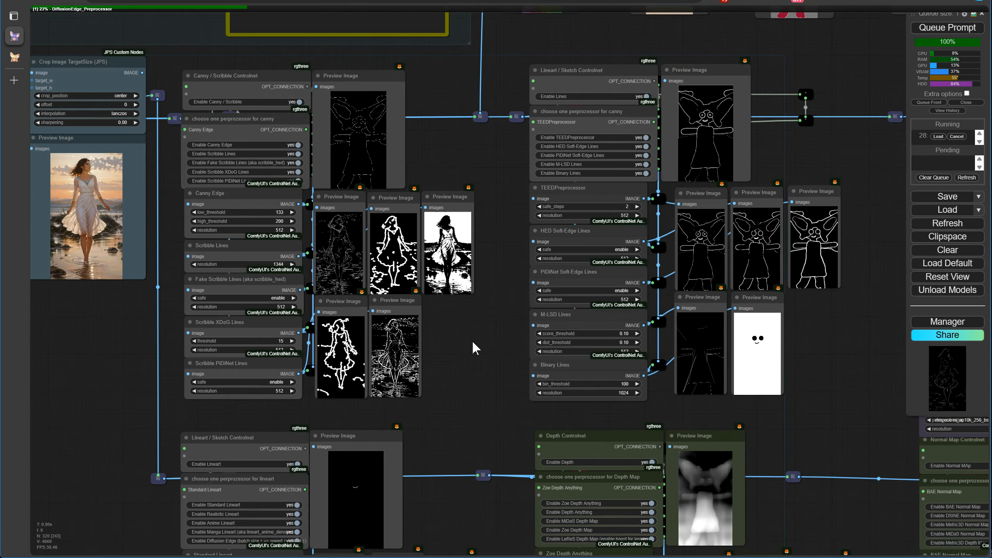
pyautogui.scroll(-10, 475, 343)
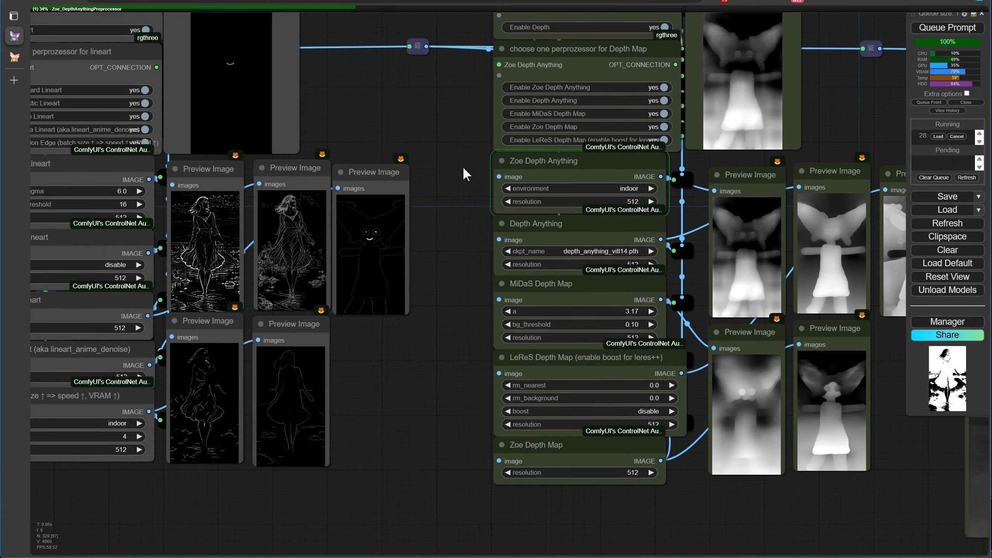
pyautogui.moveTo(464, 170); pyautogui.dragTo(385, 199)
pyautogui.scroll(-4, 384, 197)
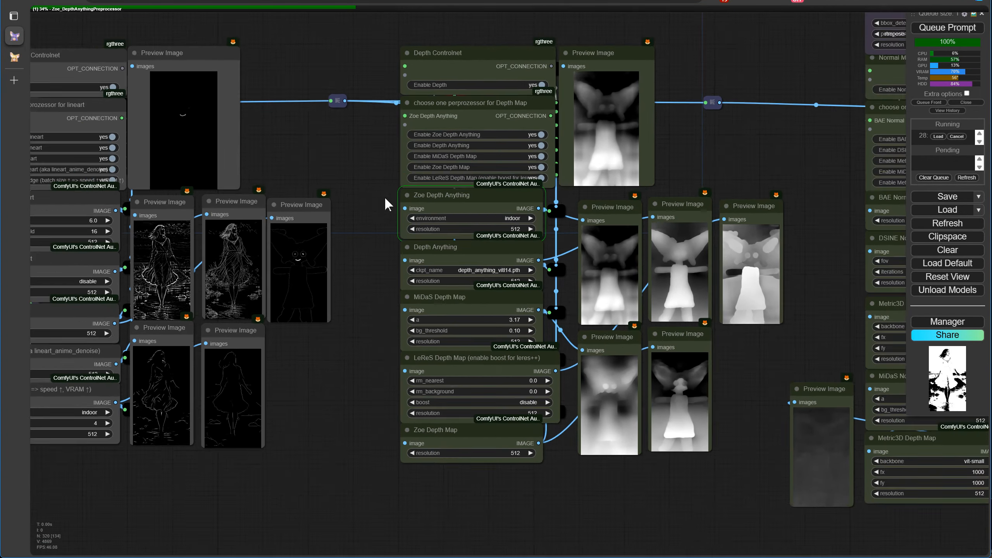
pyautogui.rightClick(649, 176)
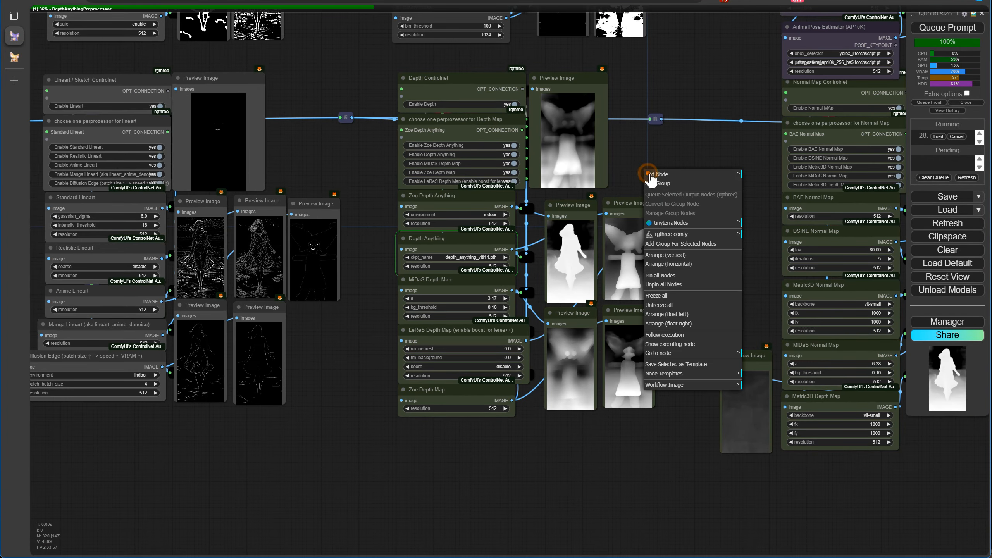
pyautogui.click(685, 344)
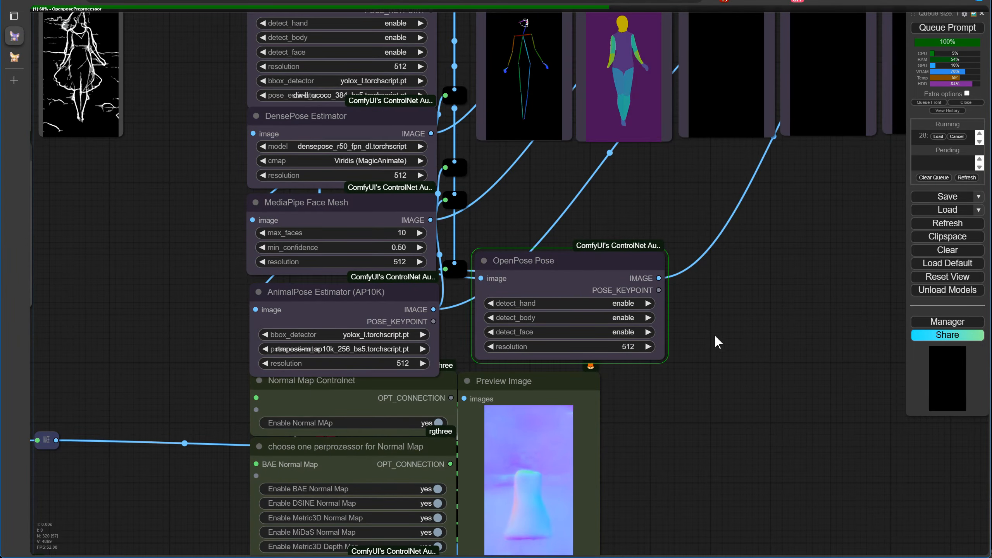
# - Stop following the executing node and examine the pose, DensePose and OpenPose previews of the woman in the white dress
pyautogui.rightClick(764, 340)
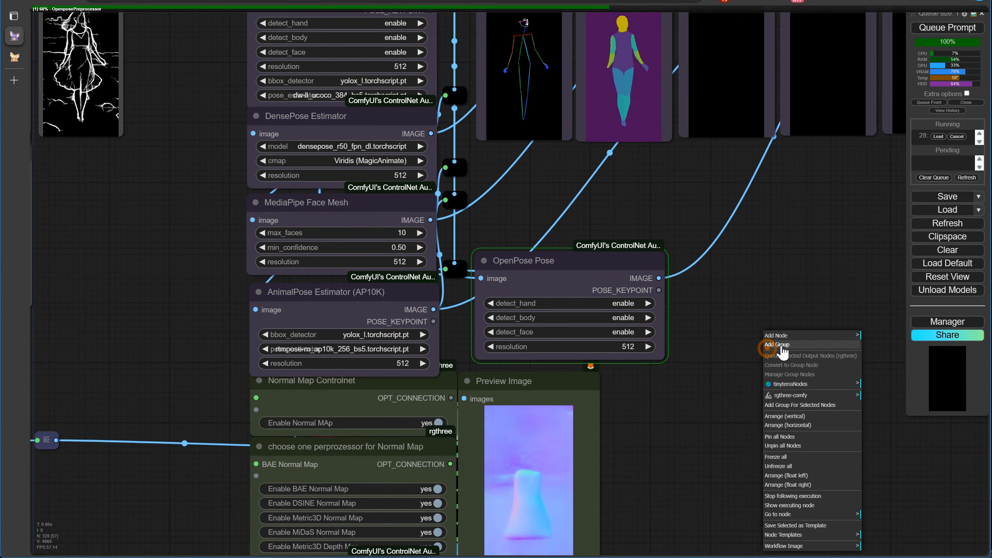
pyautogui.click(802, 499)
pyautogui.scroll(-8, 647, 453)
pyautogui.moveTo(647, 453); pyautogui.dragTo(534, 231)
pyautogui.scroll(6, 594, 295)
pyautogui.moveTo(727, 516); pyautogui.dragTo(289, 407)
pyautogui.moveTo(812, 344); pyautogui.dragTo(574, 419)
pyautogui.scroll(20, 655, 318)
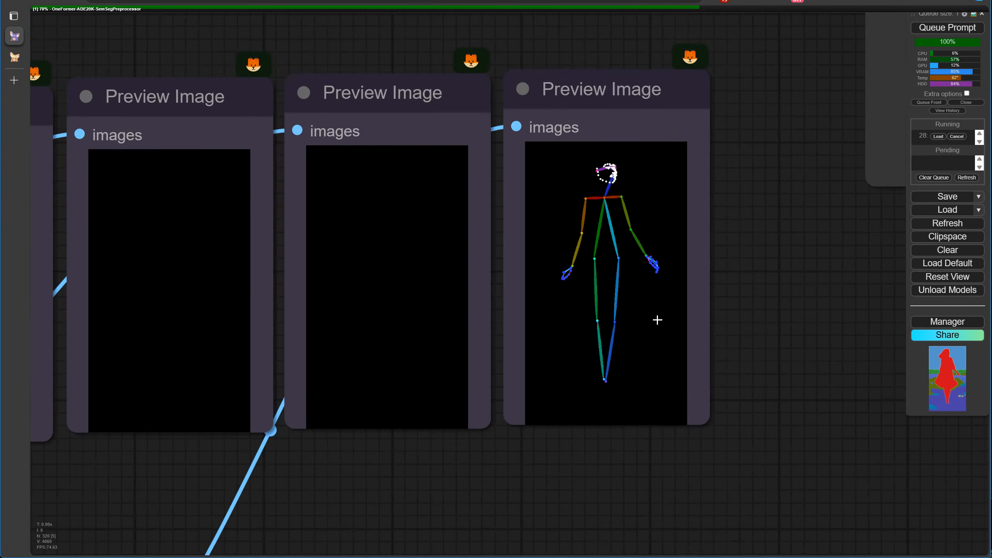
pyautogui.scroll(-13, 653, 315)
pyautogui.moveTo(181, 440); pyautogui.dragTo(588, 430)
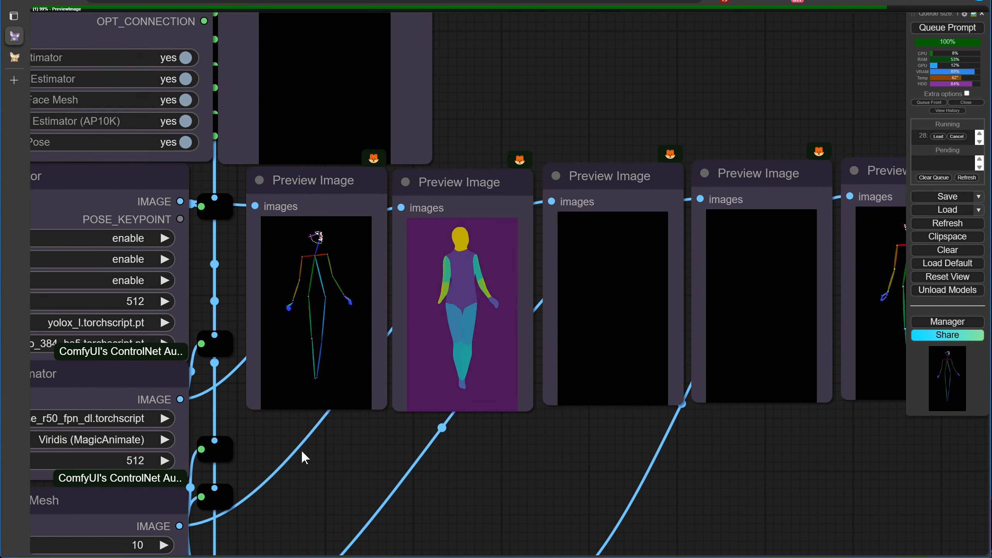
pyautogui.scroll(-4, 333, 438)
pyautogui.moveTo(490, 207); pyautogui.dragTo(652, 170)
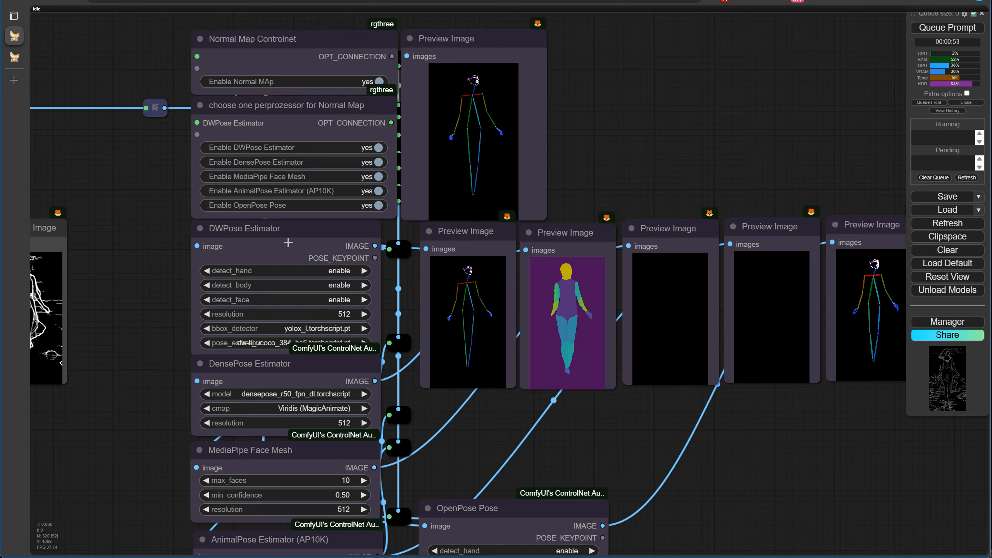
# - Inspect the DWPose Estimator's settings, including the options for detect_hand
pyautogui.scroll(4, 288, 234)
pyautogui.click(353, 289)
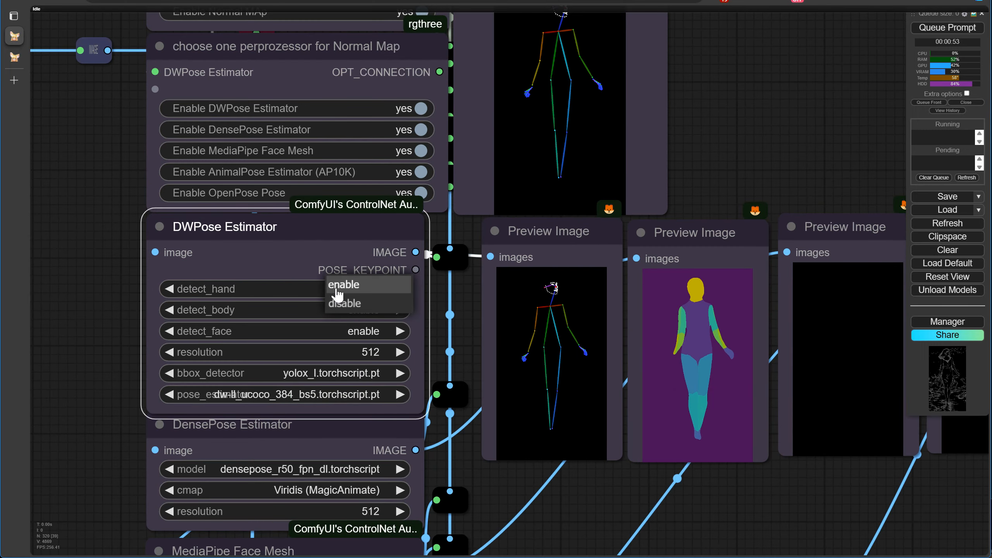
pyautogui.click(339, 356)
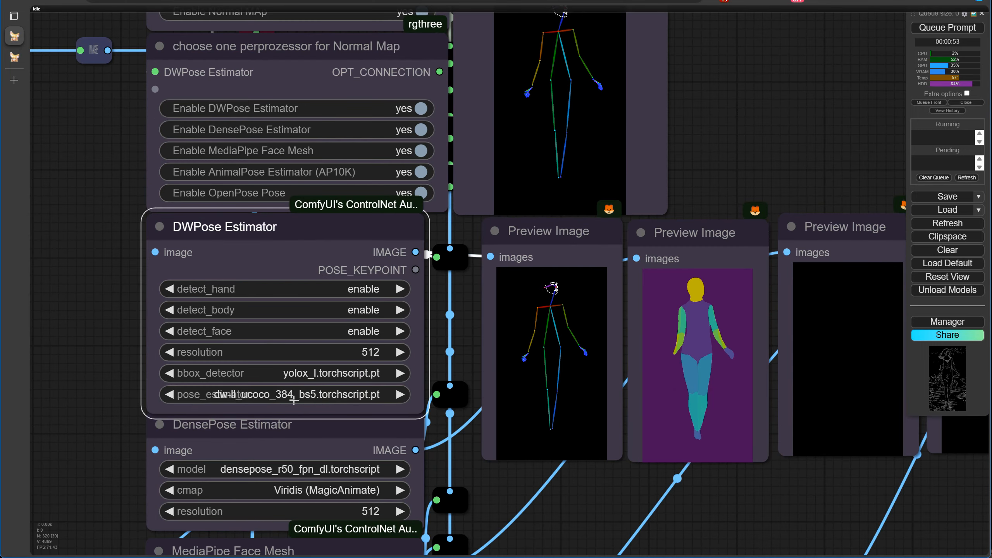
# - Examine the Blur, Tile, Color Palette, Content Shuffle and segmentation previews, ending with an overview of the whole controlnet check workflow
pyautogui.scroll(-15, 720, 235)
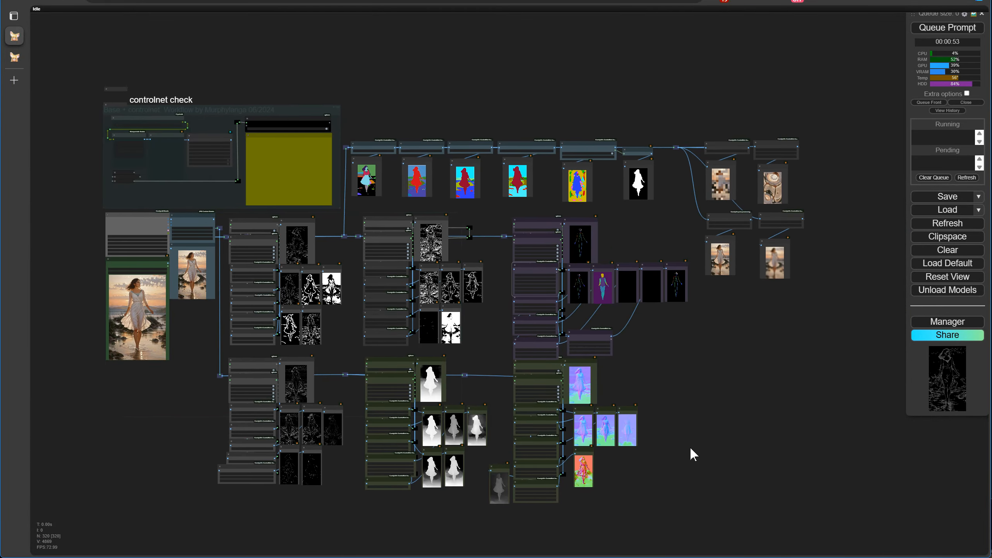
pyautogui.moveTo(690, 447); pyautogui.dragTo(141, 557)
pyautogui.scroll(12, 723, 346)
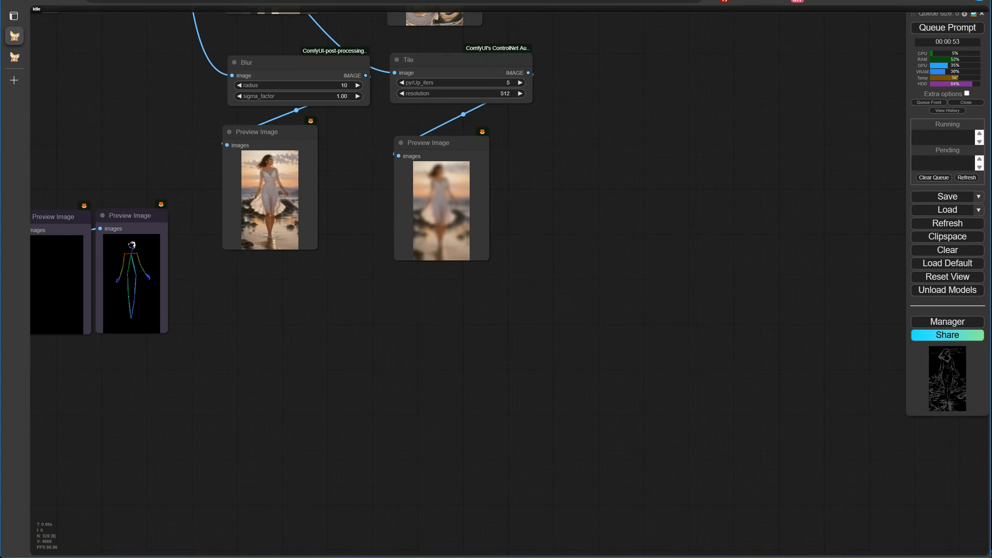
pyautogui.scroll(6, 142, 281)
pyautogui.moveTo(537, 295); pyautogui.dragTo(558, 498)
pyautogui.scroll(-13, 559, 498)
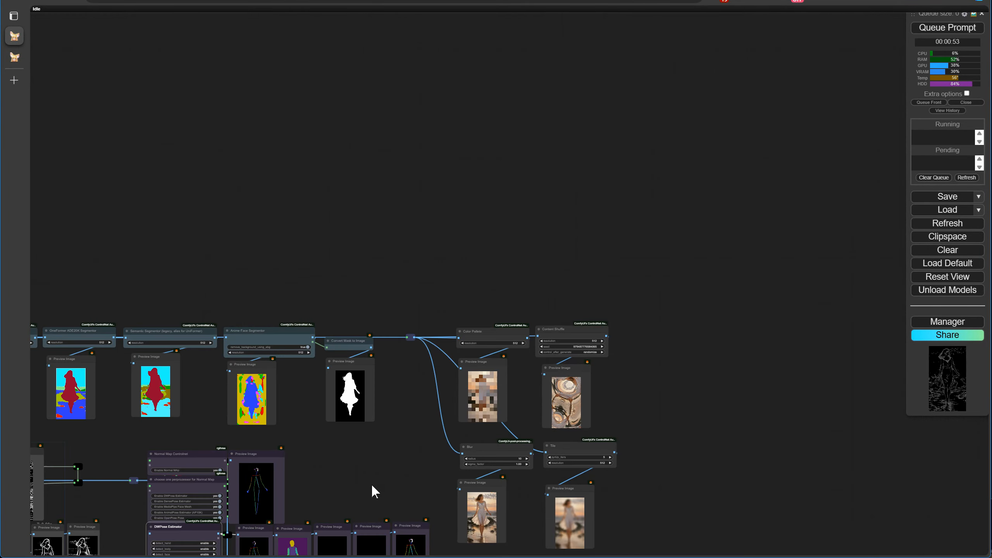
pyautogui.moveTo(371, 484); pyautogui.dragTo(634, 266)
pyautogui.scroll(-8, 635, 273)
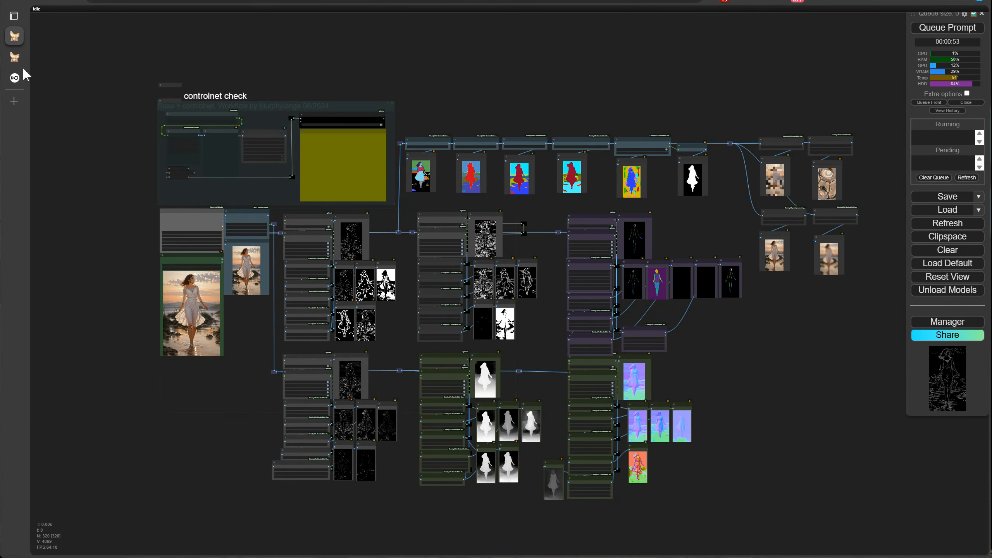
# - Close both ComfyUI browser tabs, keep the My Profile tab, and switch to another window
pyautogui.moveTo(23, 75)
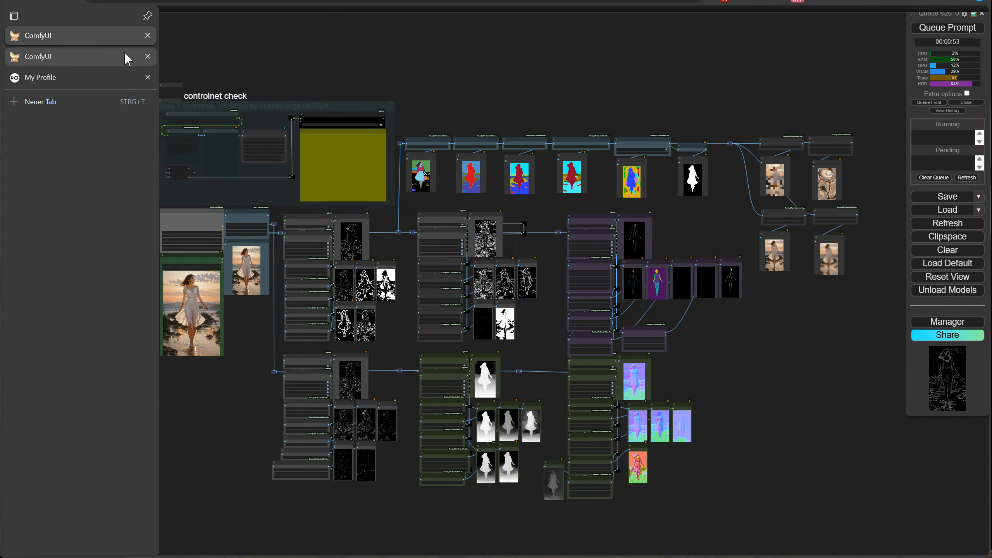
pyautogui.click(148, 56)
pyautogui.click(148, 36)
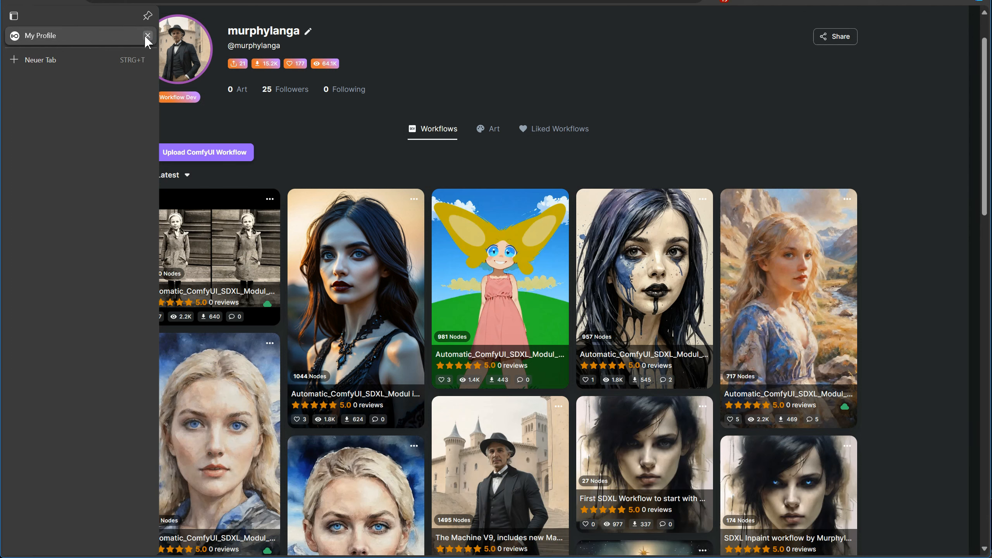
pyautogui.hotkey('alt', 'Tab')
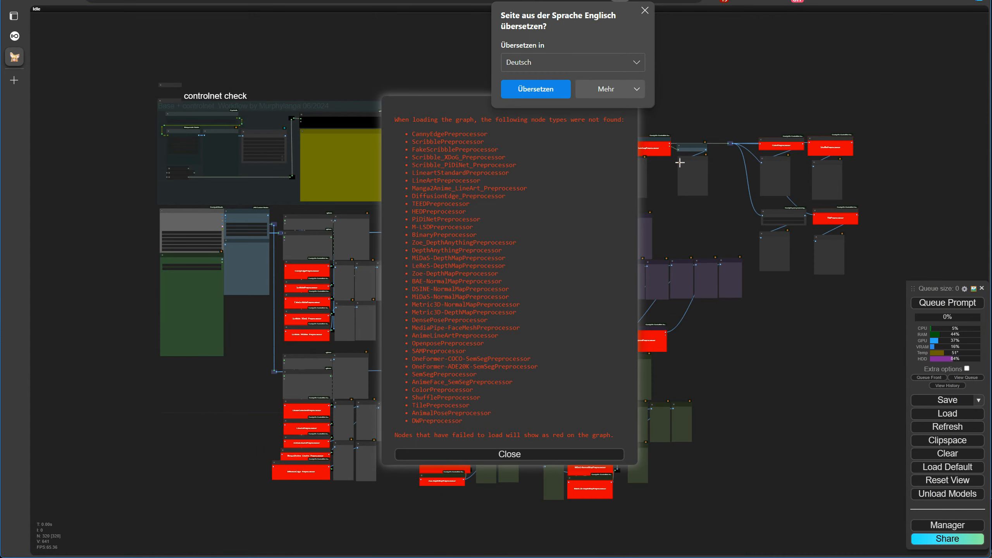
# - Dismiss the translation offer and the missing-node message, and open the ComfyUI Manager's list of missing custom nodes
pyautogui.click(645, 11)
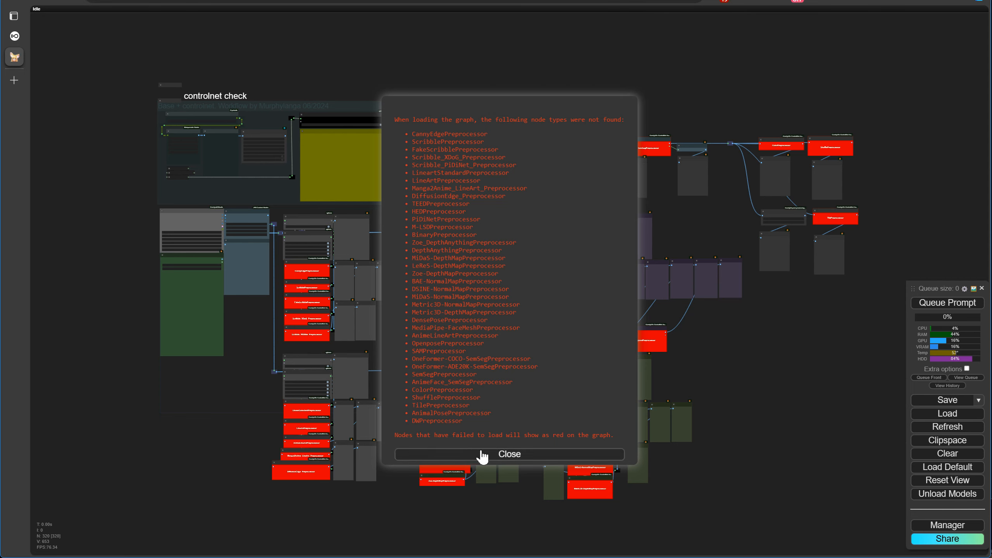
pyautogui.click(513, 456)
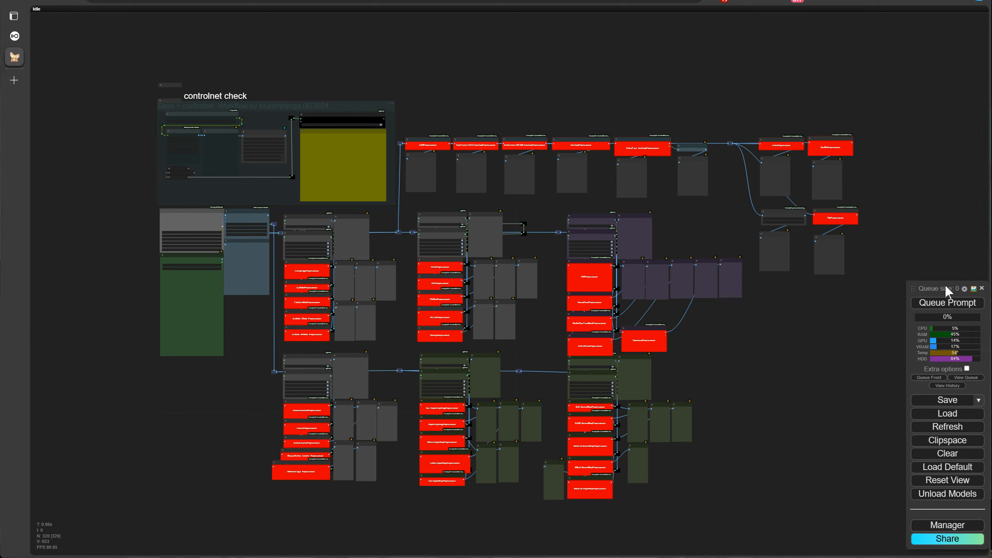
pyautogui.moveTo(918, 292); pyautogui.dragTo(867, 97)
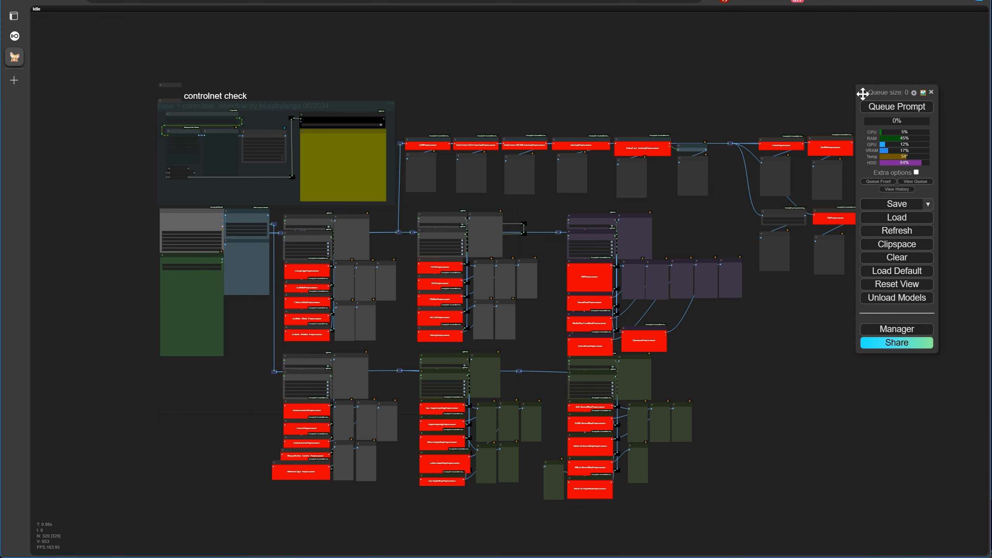
pyautogui.click(894, 329)
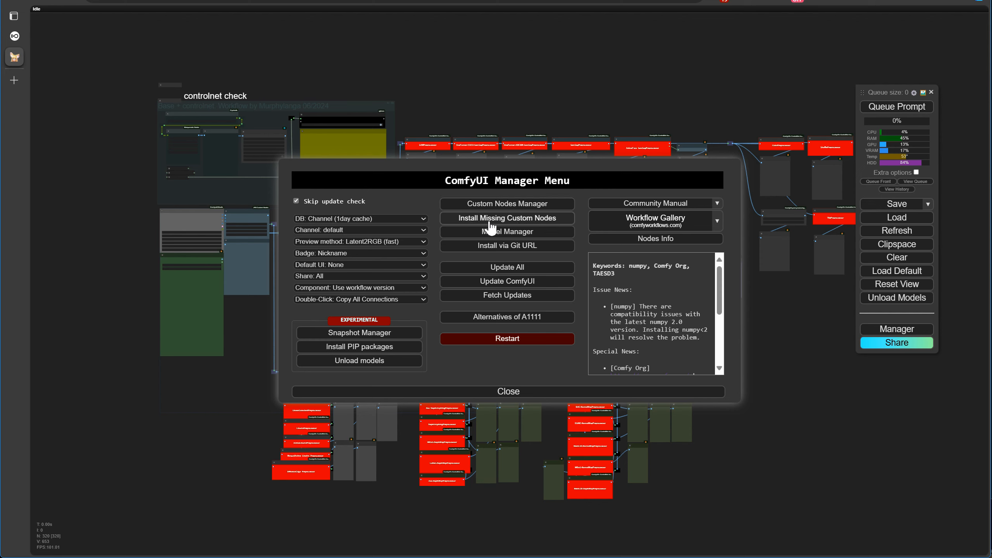
pyautogui.click(473, 220)
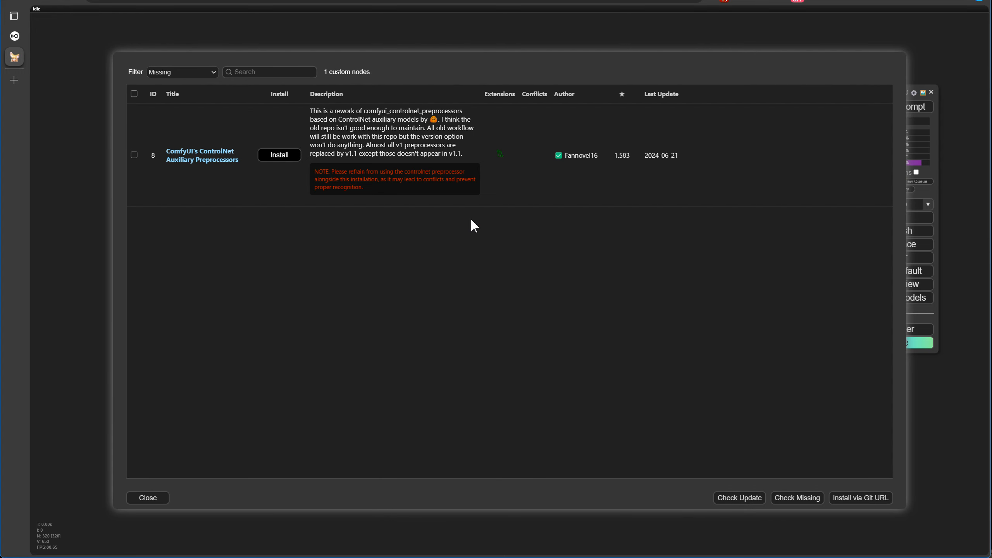
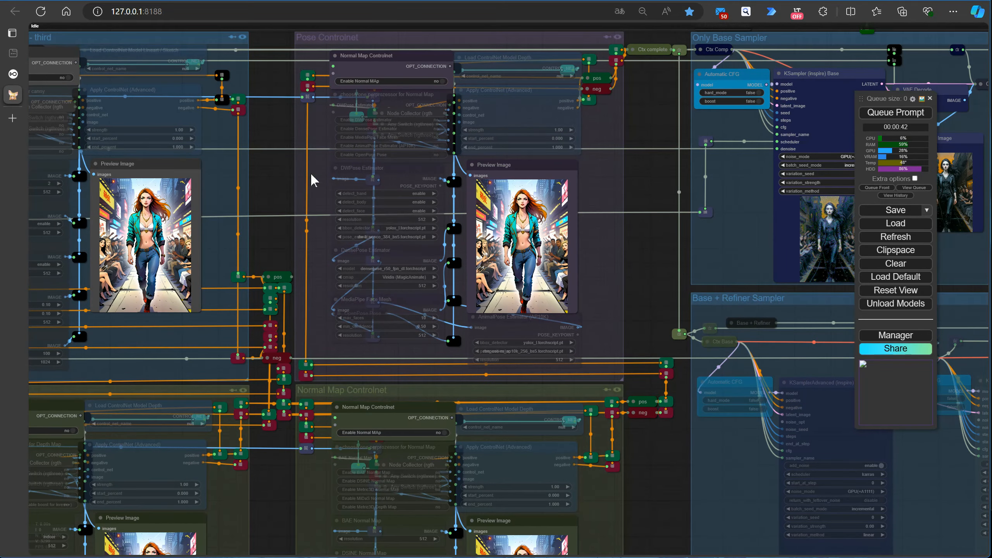
# - Enable the Pose Controlnet with the DWPose Estimator, load t2i-adapter-openpose-sdxl-1.0.safetensors as its model, and queue the prompt
pyautogui.click(446, 82)
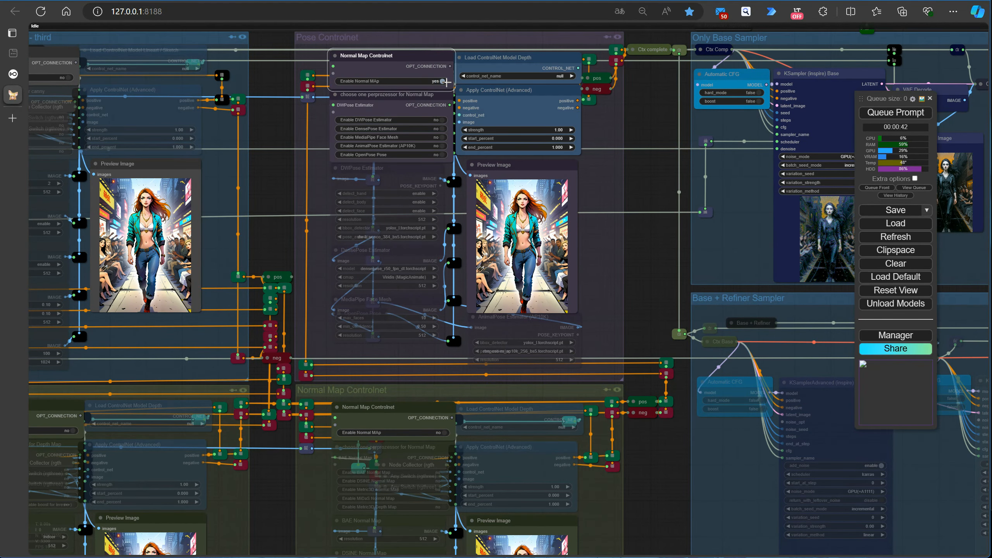
pyautogui.click(443, 121)
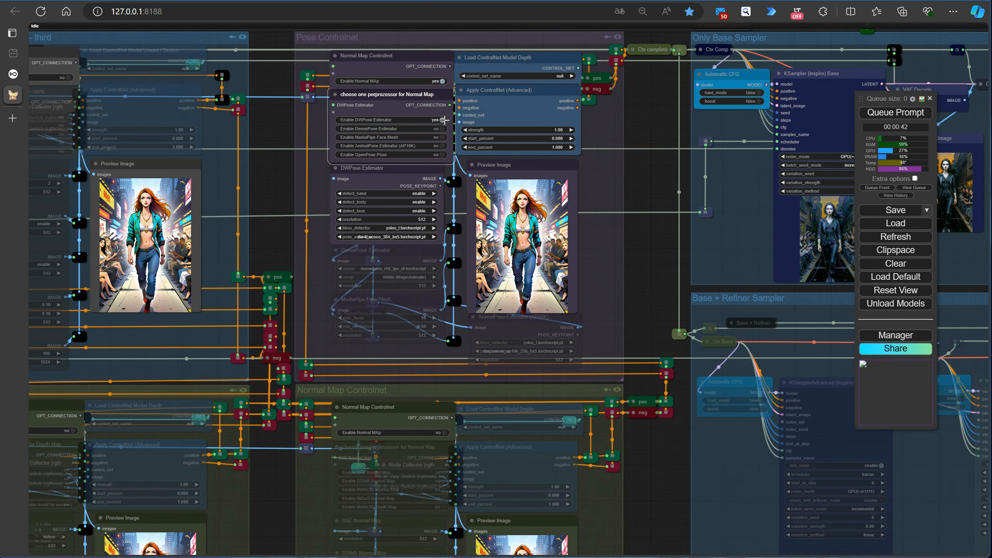
pyautogui.click(547, 77)
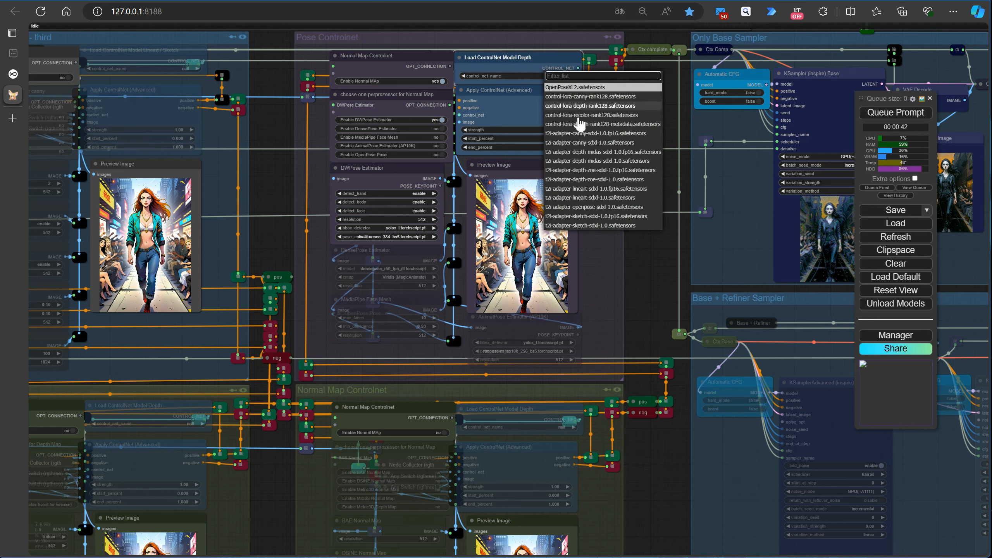
pyautogui.click(582, 207)
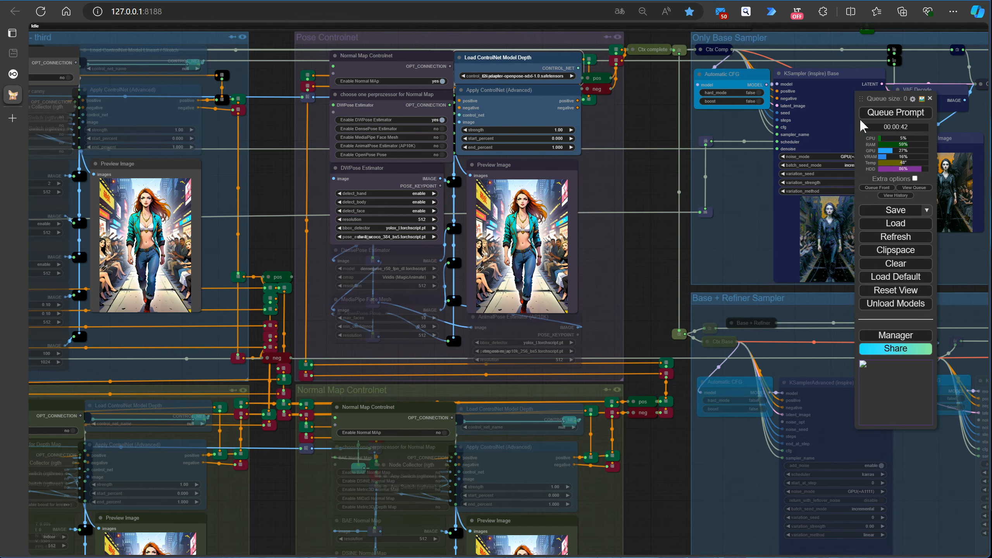
pyautogui.click(895, 113)
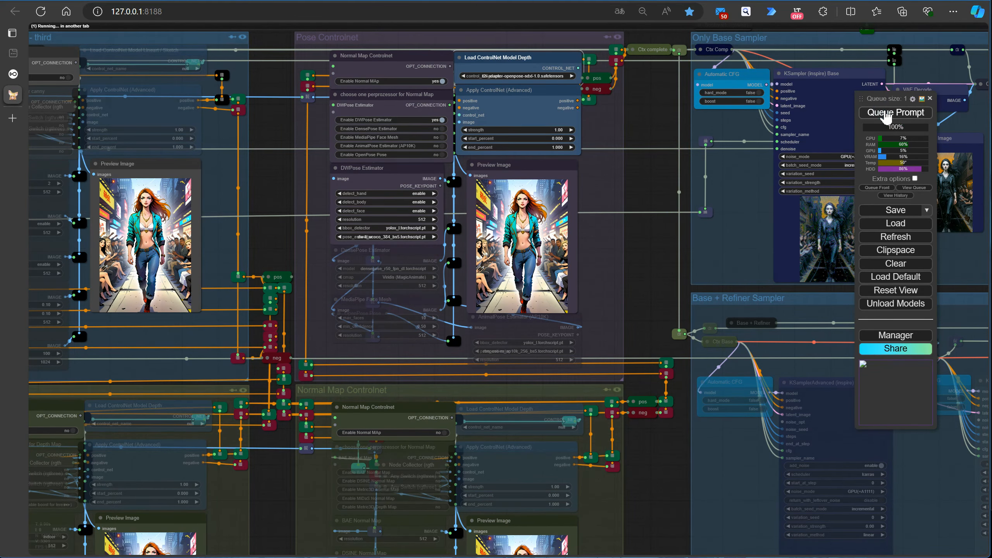
# - Watch the pose and base sampler previews during the run, and check the DWPose progress in the console window
pyautogui.scroll(-4, 645, 287)
pyautogui.moveTo(647, 287); pyautogui.dragTo(453, 293)
pyautogui.scroll(6, 476, 275)
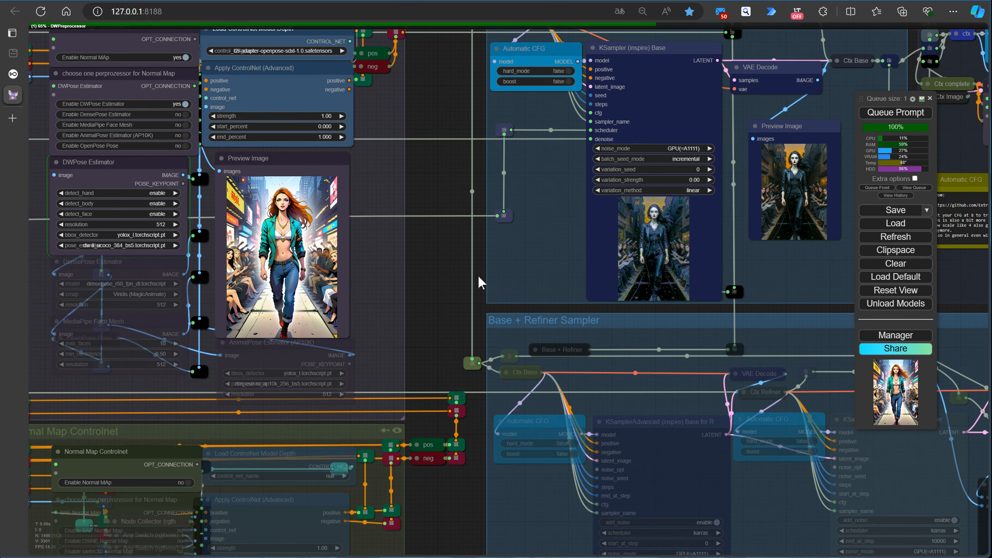
pyautogui.hotkey('alt', 'Tab')
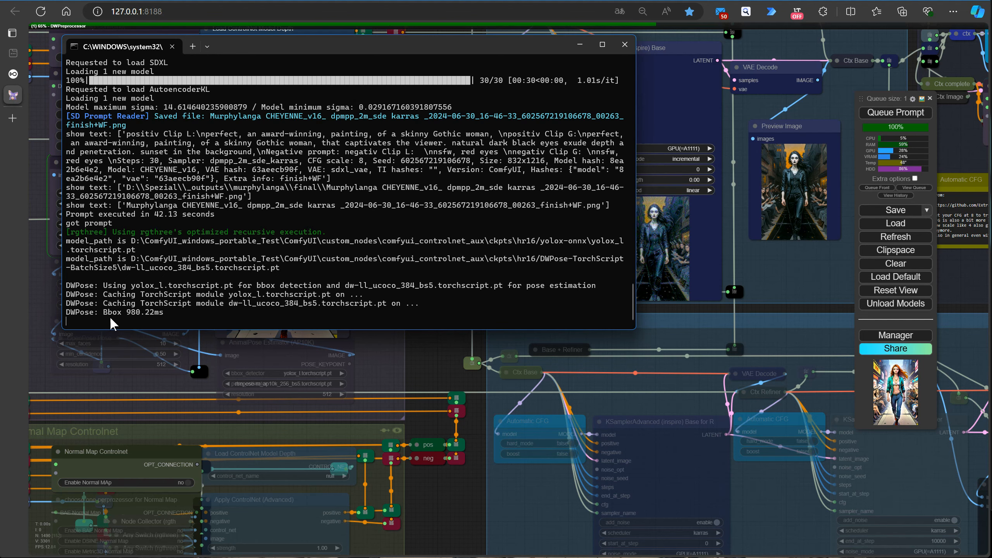
pyautogui.click(581, 45)
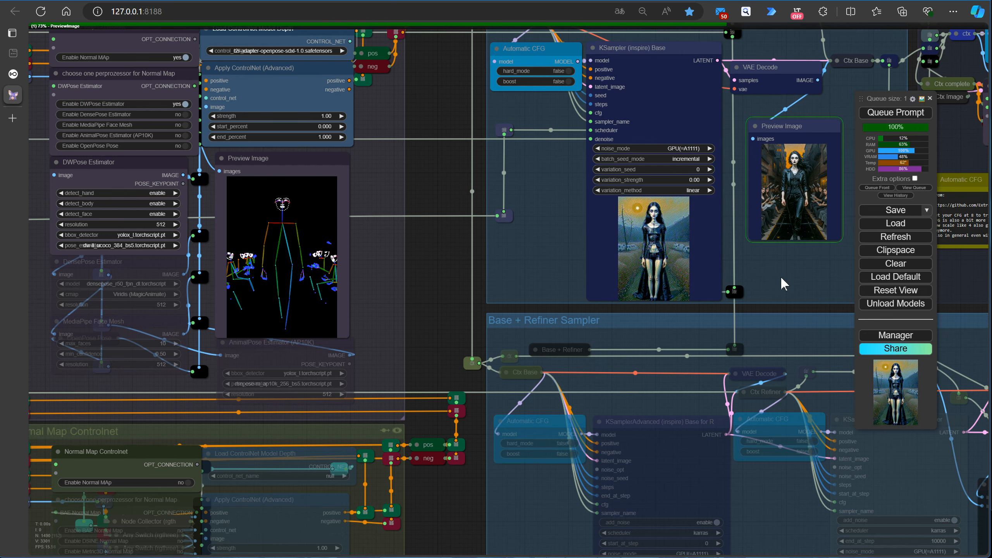
# - Examine the generated Gothic woman image in the base sampler preview and in the Image Comparer
pyautogui.scroll(4, 781, 276)
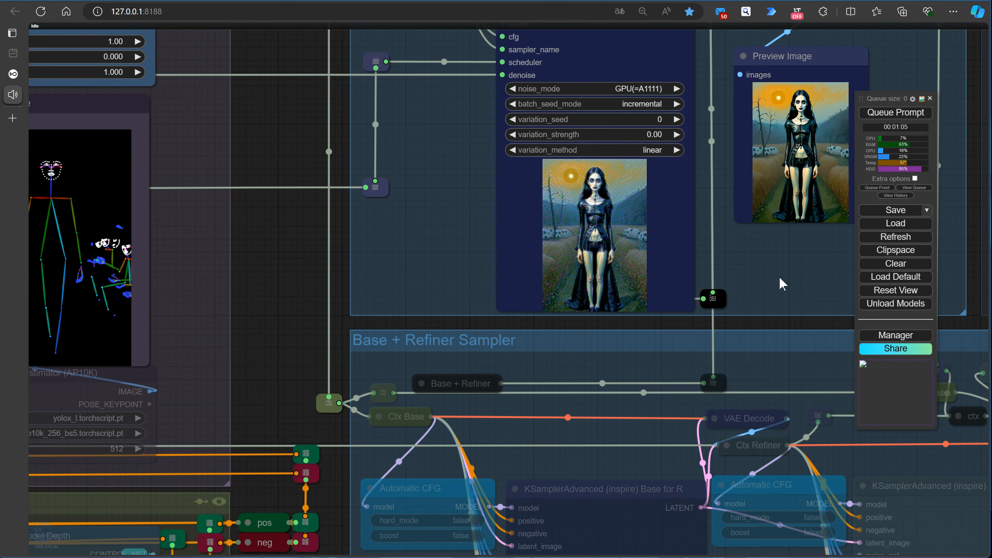
pyautogui.press('1')
pyautogui.scroll(5, 383, 396)
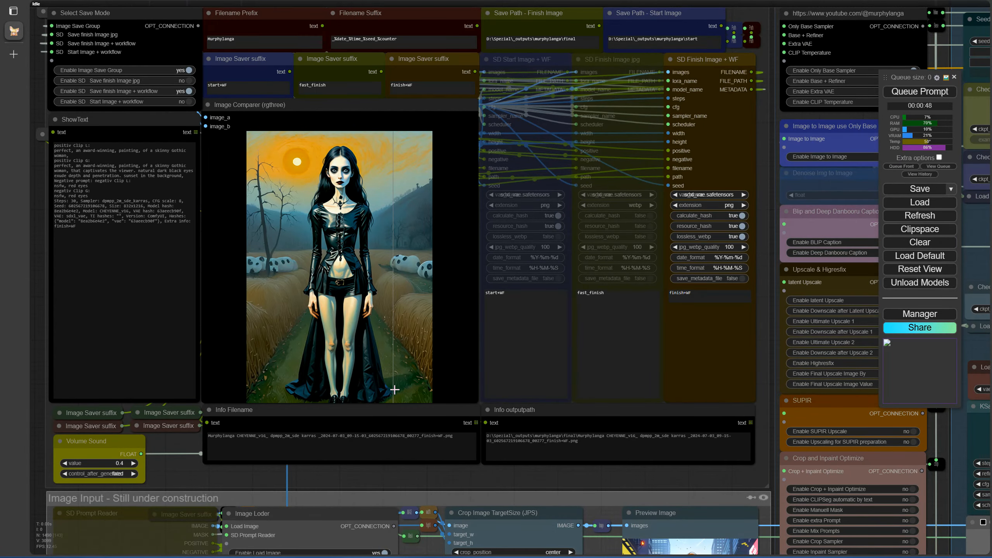
pyautogui.press('1')
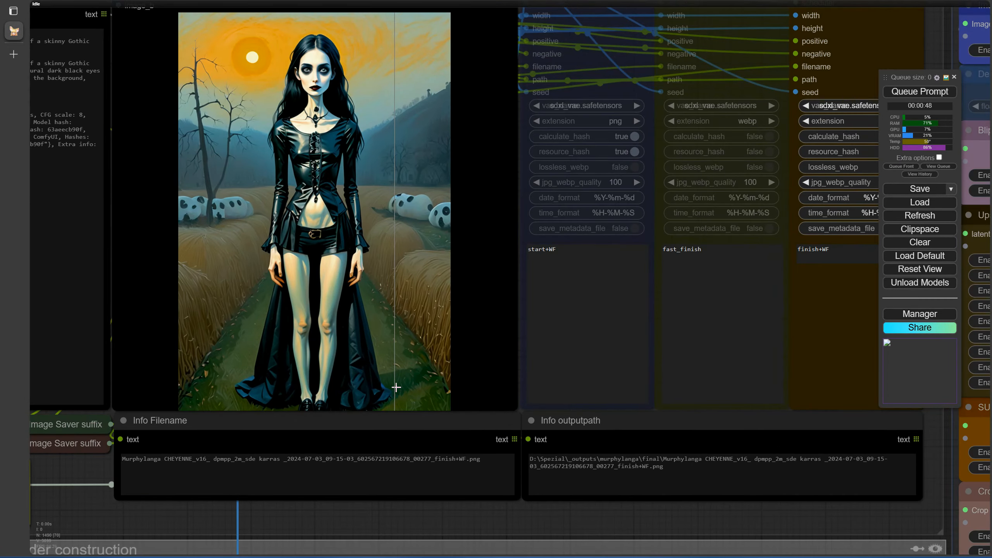
# - Follow the workflow from the Image Input group to the Pose Controlnet group and examine its DWPose settings and skeleton preview
pyautogui.scroll(-9, 396, 387)
pyautogui.moveTo(140, 456); pyautogui.dragTo(28, 295)
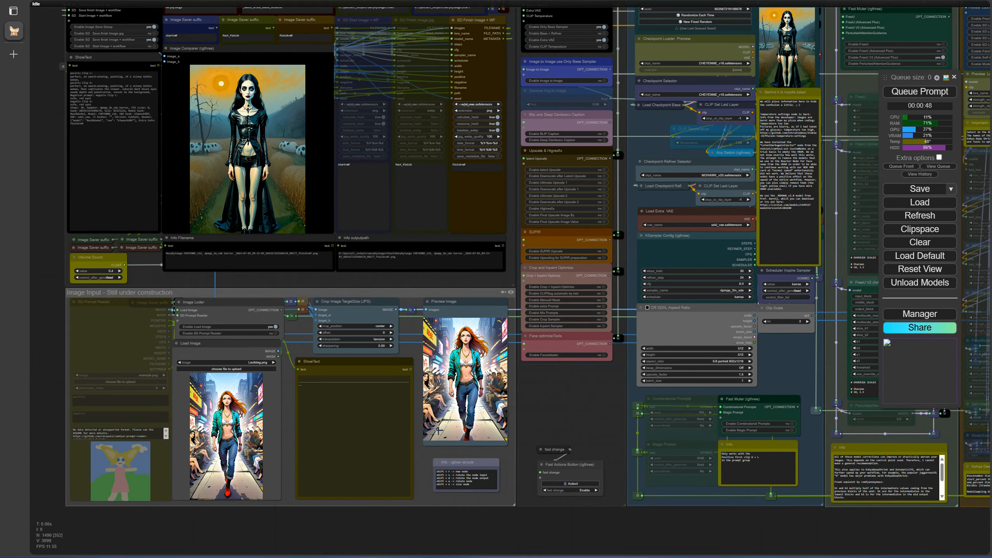
pyautogui.moveTo(876, 539); pyautogui.dragTo(76, 520)
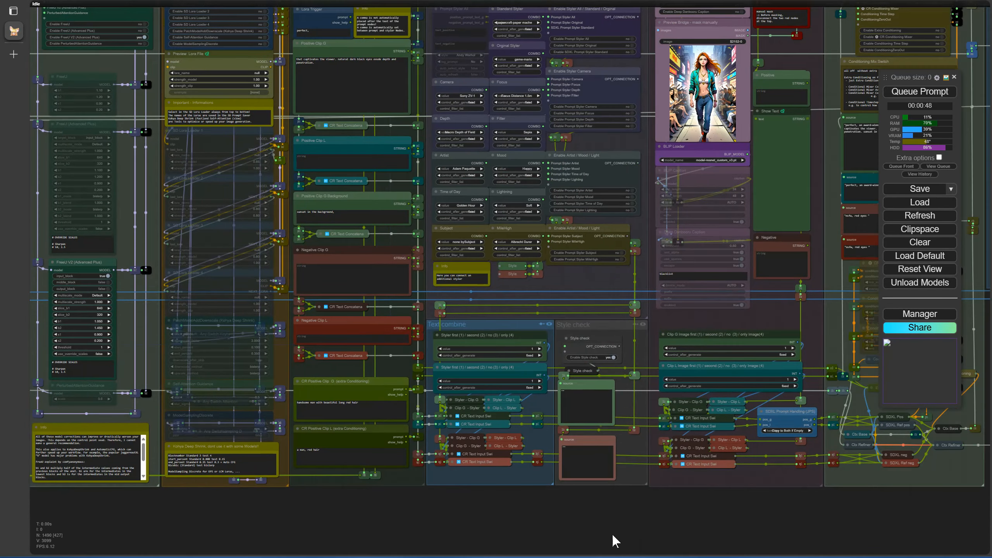
pyautogui.moveTo(764, 536); pyautogui.dragTo(363, 556)
pyautogui.moveTo(625, 412); pyautogui.dragTo(20, 493)
pyautogui.moveTo(600, 233); pyautogui.dragTo(263, 236)
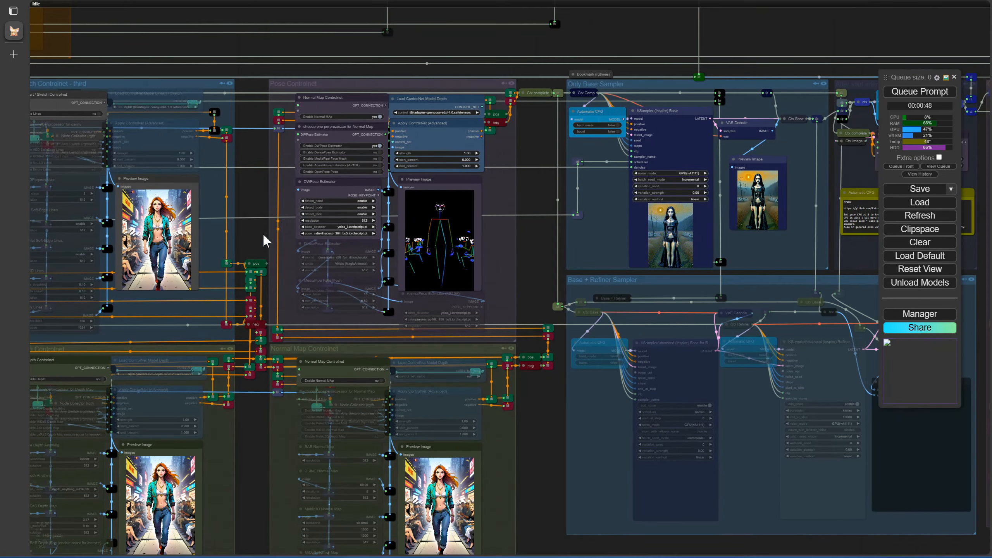
pyautogui.scroll(6, 535, 262)
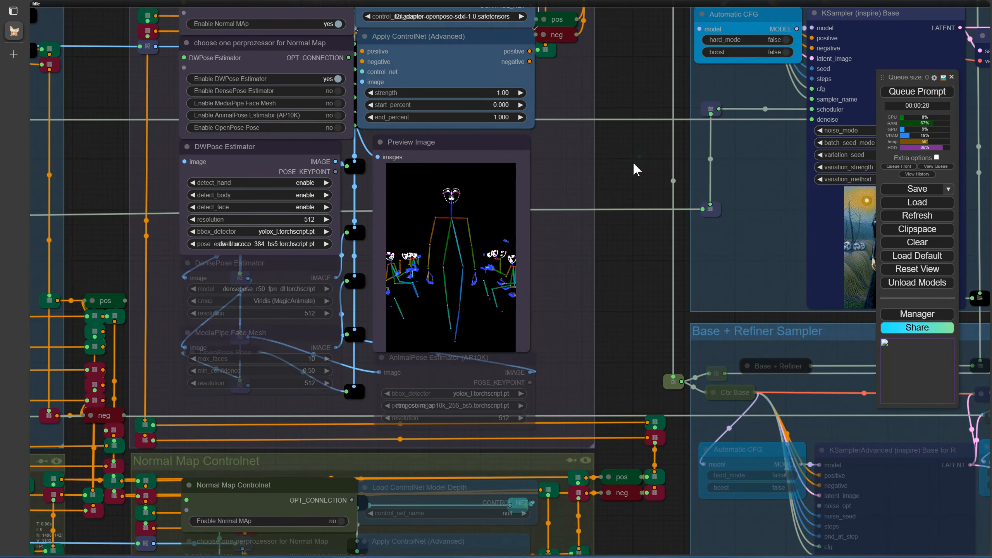
pyautogui.moveTo(632, 162); pyautogui.dragTo(613, 264)
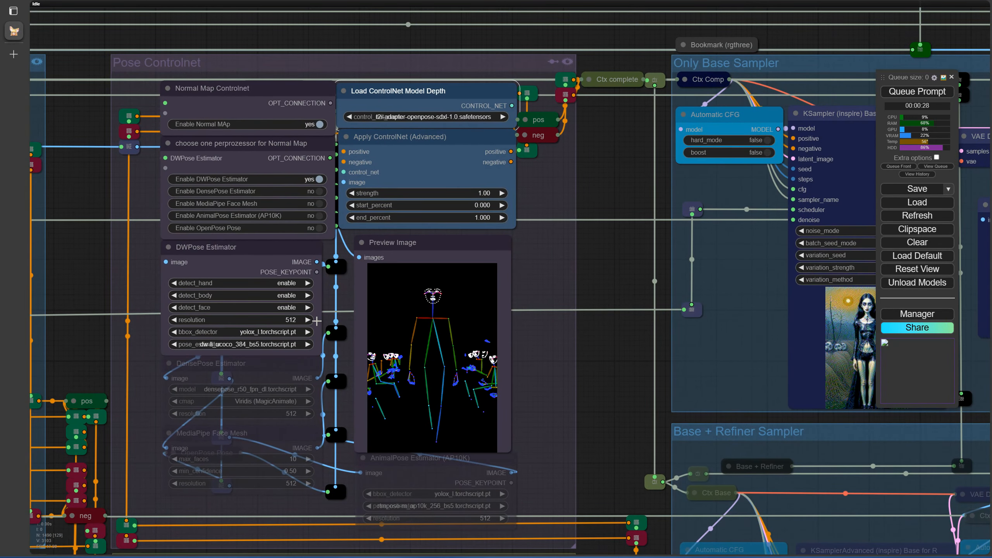
# - Load OpenPoseXL2.safetensors as the ControlNet model in the Pose Controlnet group
pyautogui.moveTo(605, 150); pyautogui.dragTo(557, 202)
pyautogui.scroll(8, 360, 174)
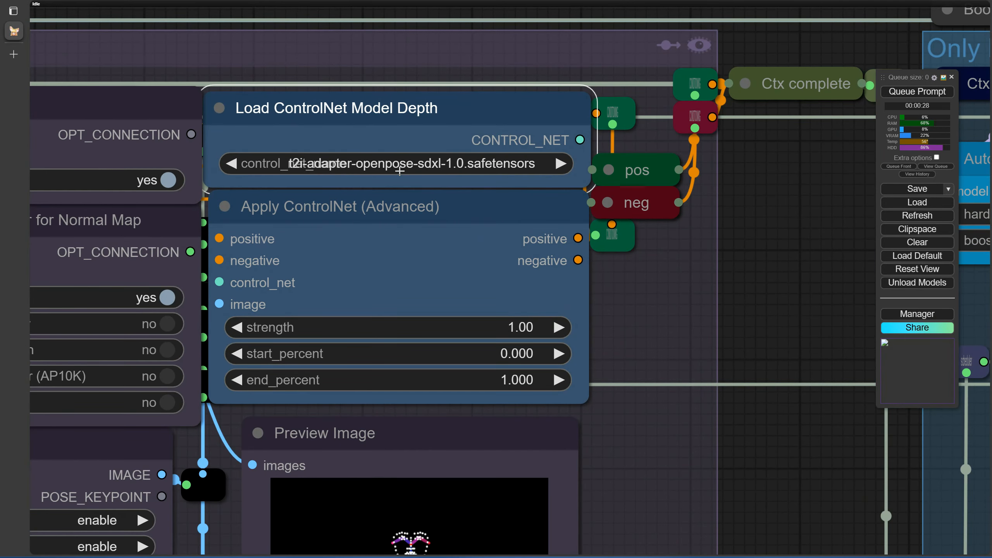
pyautogui.click(400, 167)
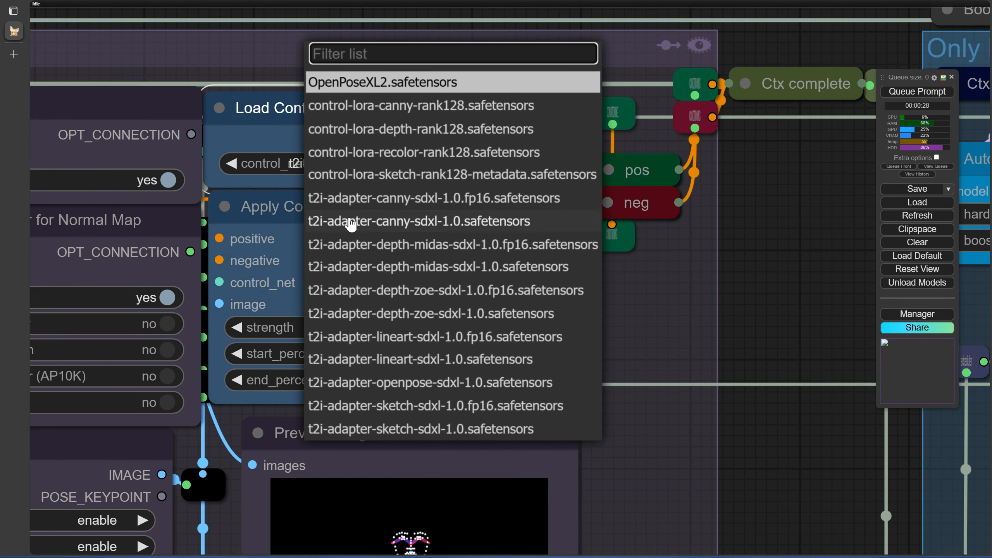
pyautogui.scroll(1, 397, 214)
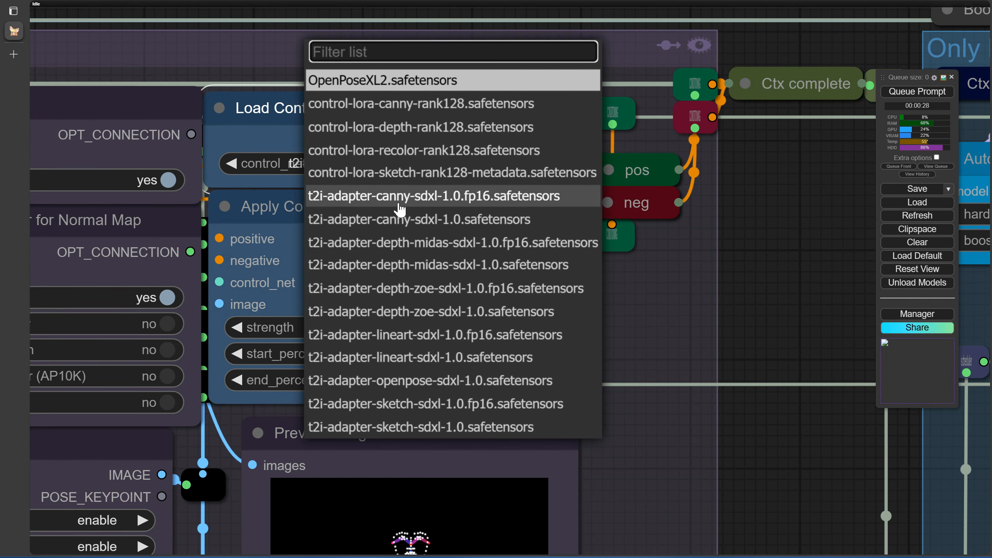
pyautogui.click(334, 77)
pyautogui.scroll(-5, 812, 239)
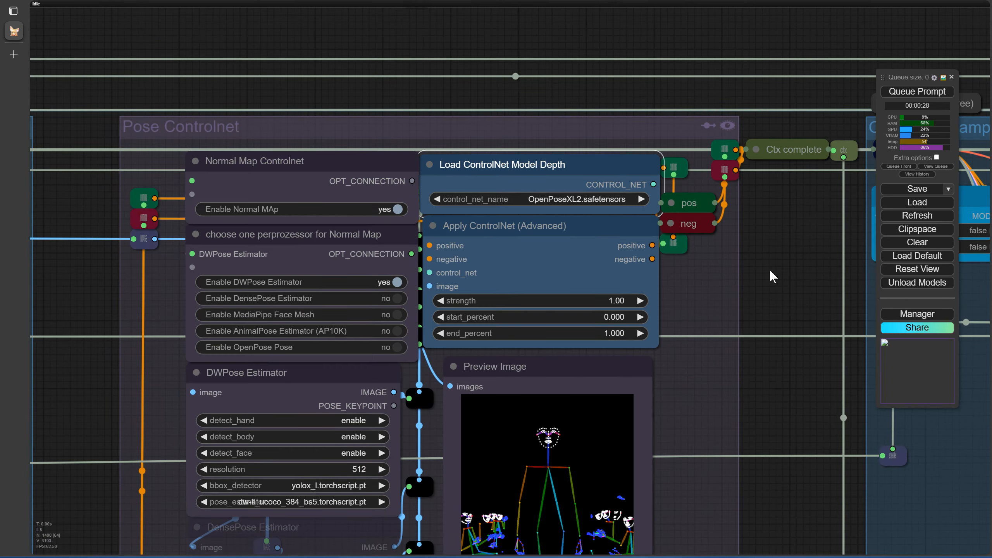
pyautogui.moveTo(769, 268); pyautogui.dragTo(684, 149)
pyautogui.scroll(-3, 697, 227)
pyautogui.moveTo(697, 250); pyautogui.dragTo(698, 216)
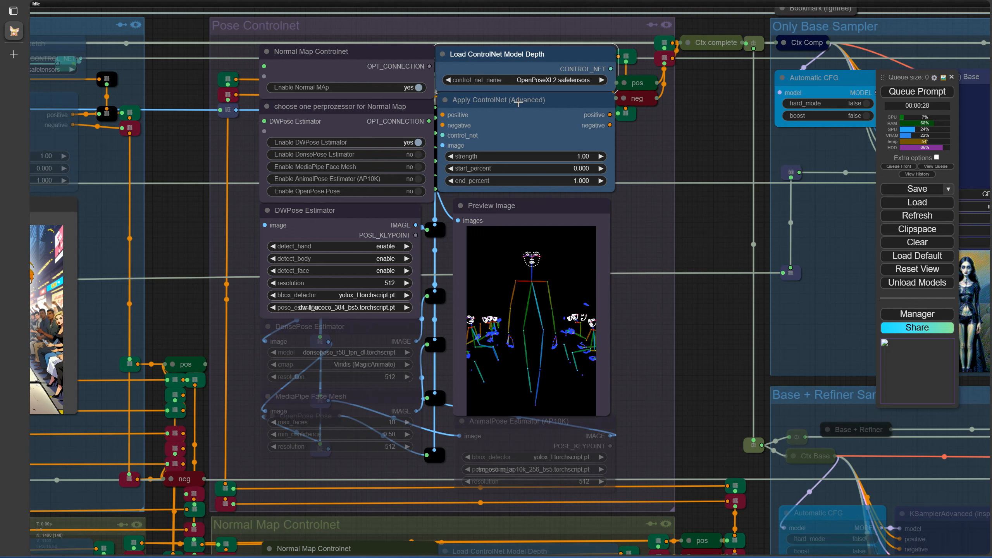
pyautogui.click(410, 190)
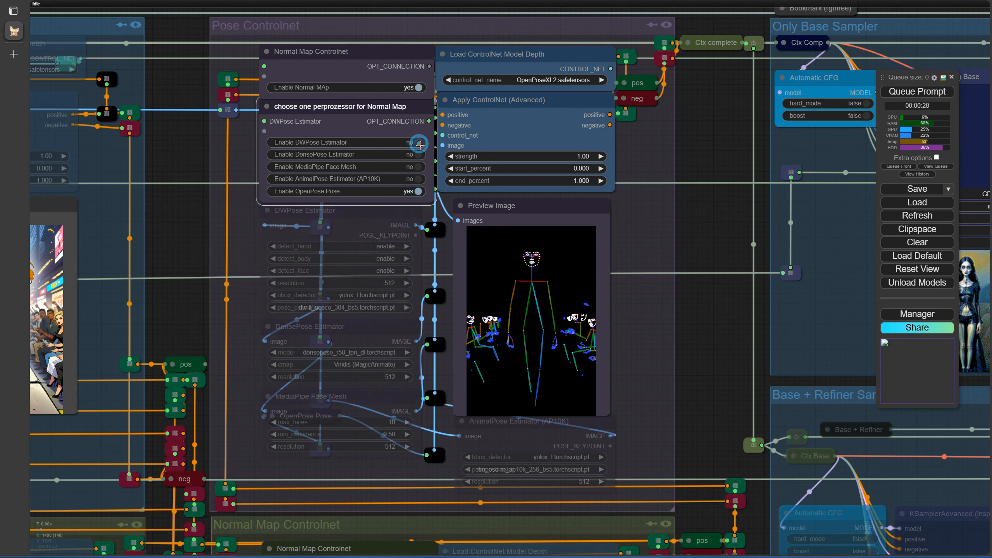
pyautogui.click(421, 142)
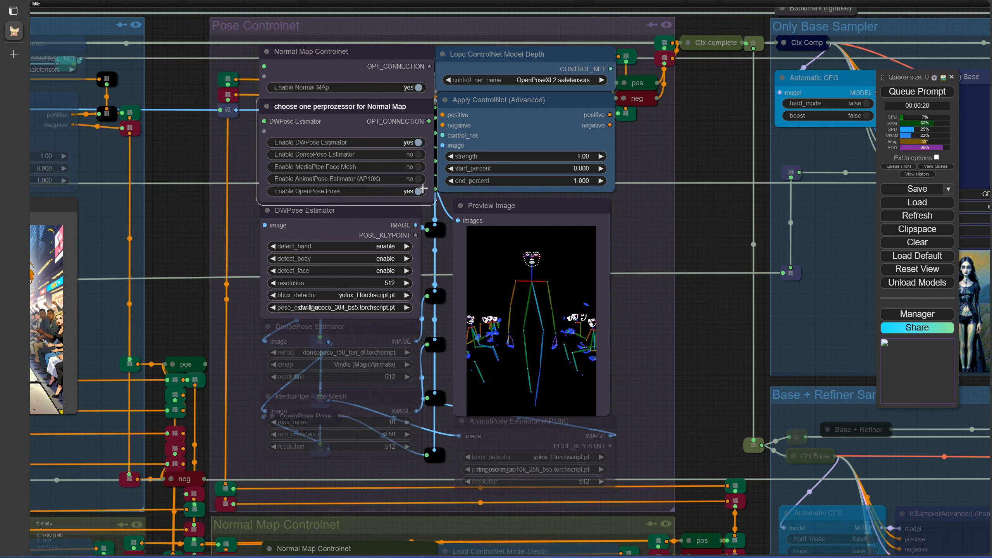
pyautogui.click(420, 192)
# - Queue the prompt with the DWPose Estimator and bring the Only Base Sampler preview into view
pyautogui.click(917, 91)
pyautogui.scroll(-3, 715, 299)
pyautogui.scroll(2, 386, 295)
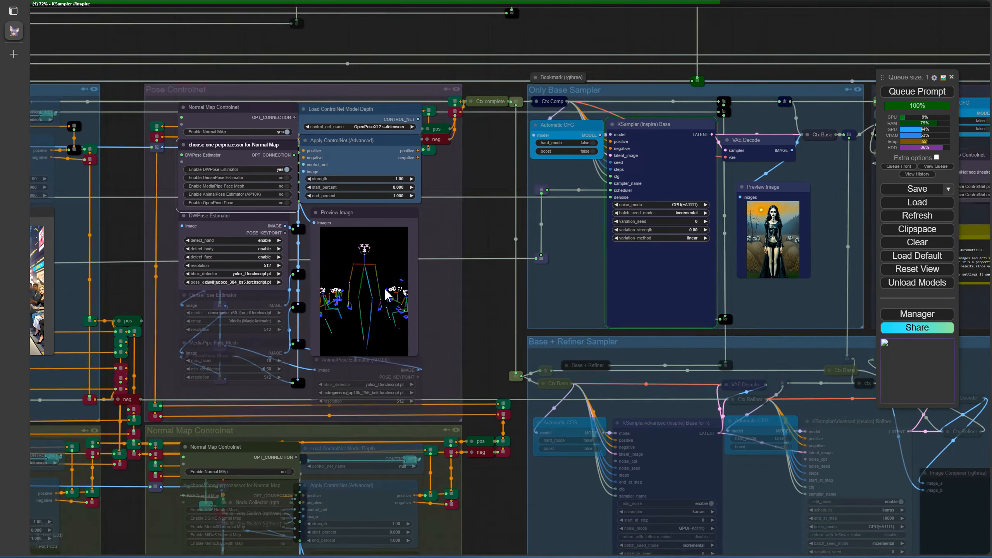
pyautogui.moveTo(487, 287); pyautogui.dragTo(295, 284)
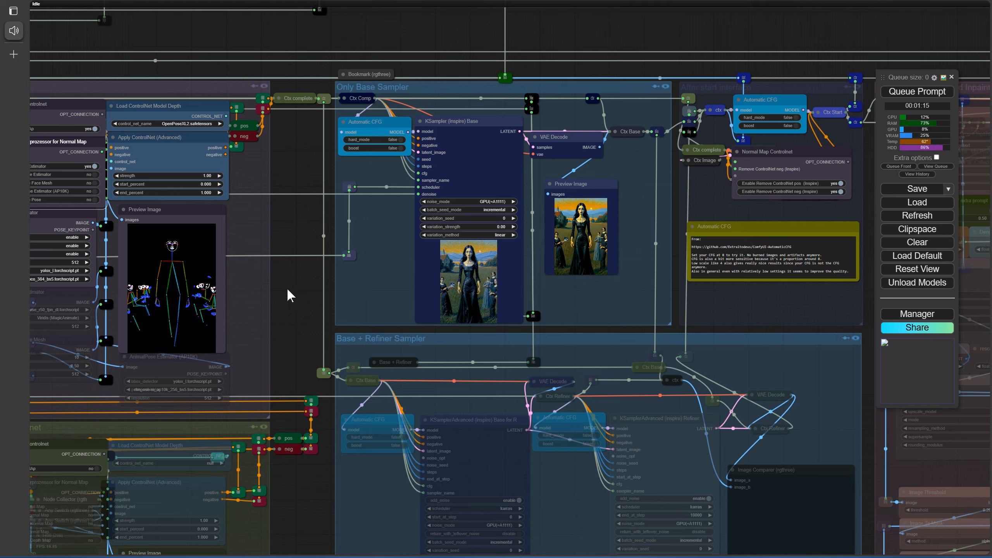
# - Examine the generated Gothic woman in the Image Comparer and compare her pose with the Image Input reference picture
pyautogui.scroll(6, 609, 270)
pyautogui.scroll(6, 582, 261)
pyautogui.scroll(-1, 582, 263)
pyautogui.press('1')
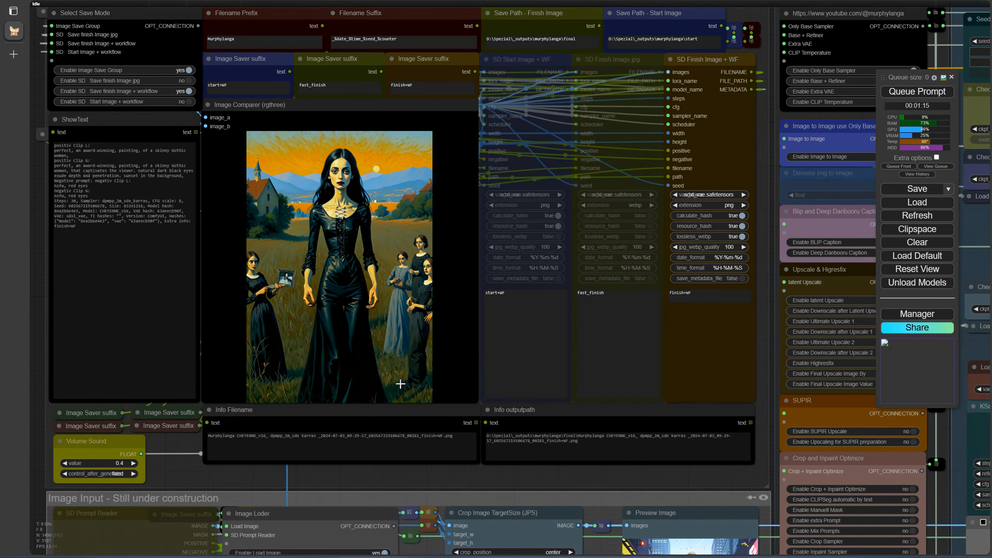
pyautogui.scroll(2, 400, 383)
pyautogui.scroll(-5, 400, 383)
pyautogui.scroll(4, 56, 351)
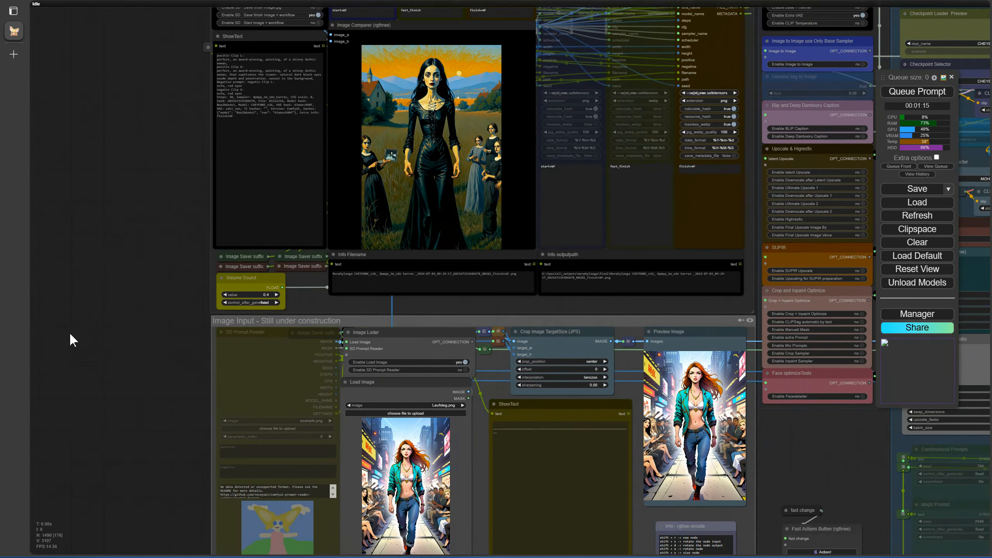
pyautogui.scroll(2, 70, 333)
pyautogui.moveTo(196, 178); pyautogui.dragTo(99, 230)
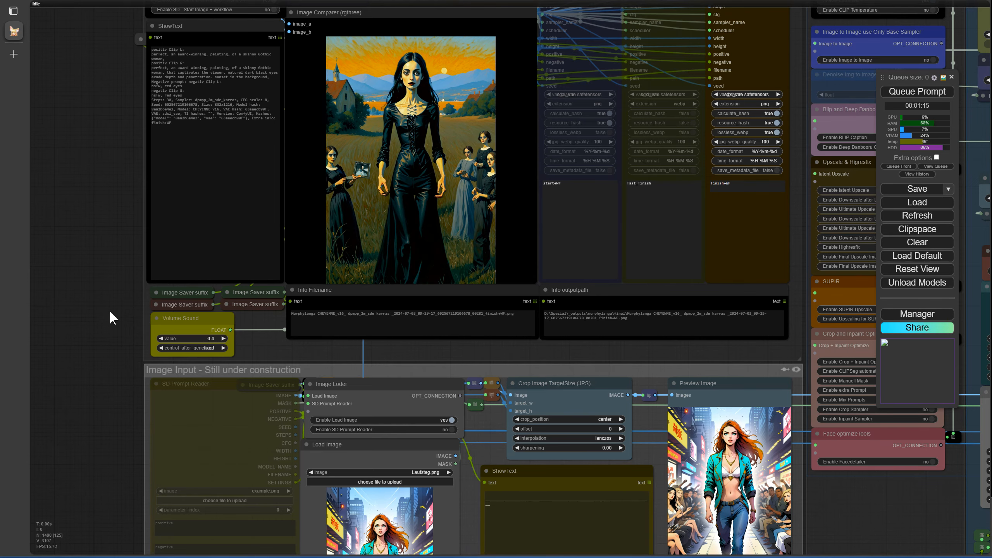
pyautogui.scroll(5, 114, 311)
pyautogui.moveTo(434, 378); pyautogui.dragTo(140, 509)
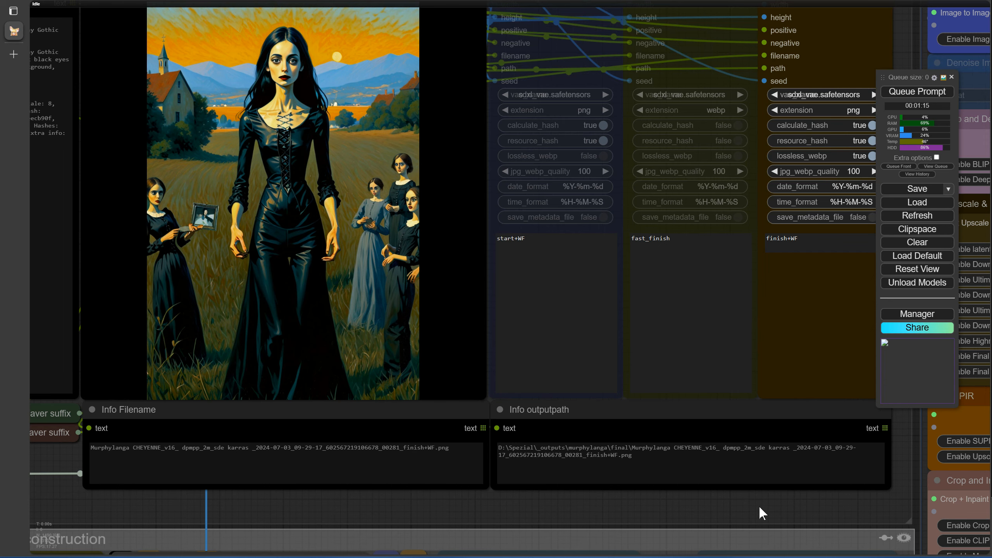
pyautogui.scroll(-5, 724, 414)
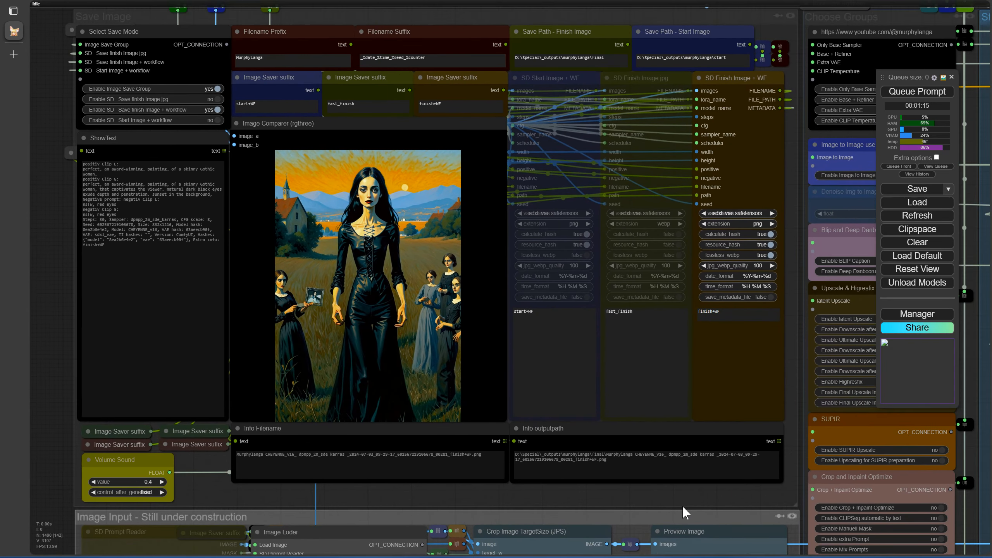
pyautogui.moveTo(683, 507); pyautogui.dragTo(611, 509)
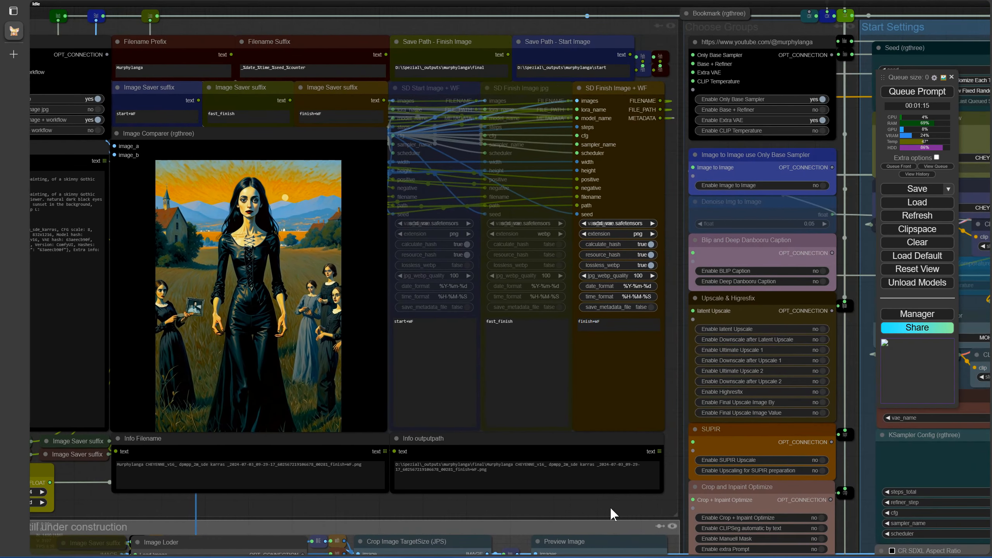
# - Open the Model Manager and search the external models for "xinsir"
pyautogui.click(917, 315)
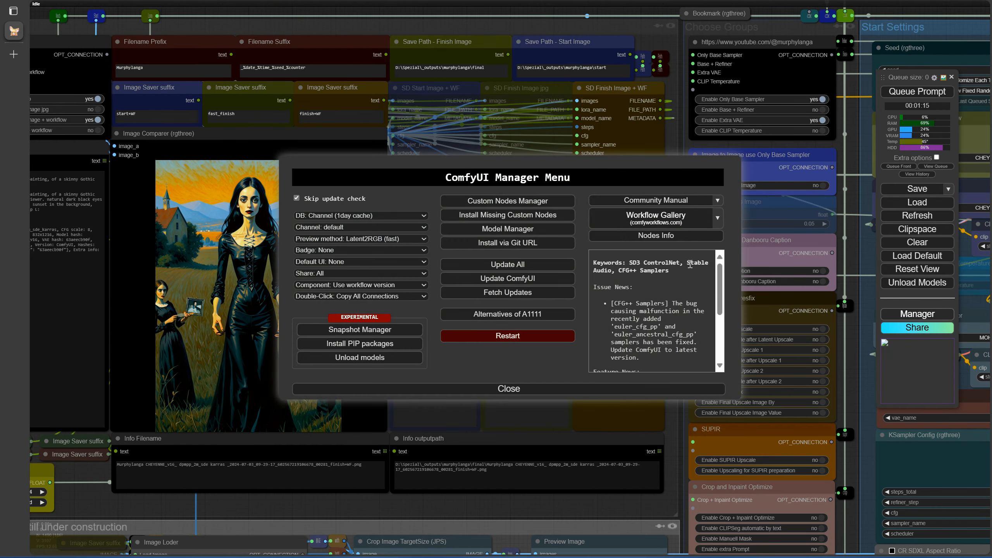
pyautogui.click(468, 229)
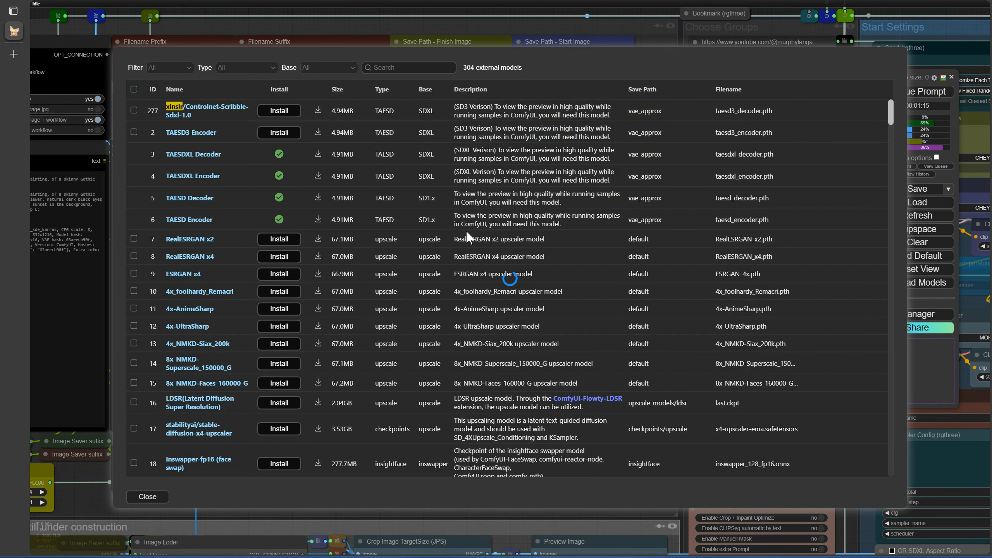
pyautogui.click(394, 68)
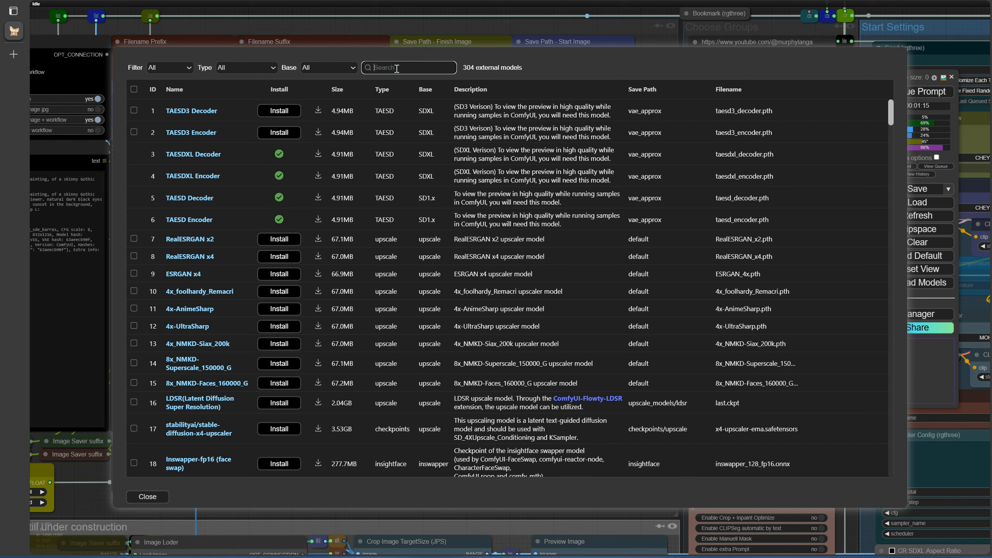
pyautogui.write('xinsir')
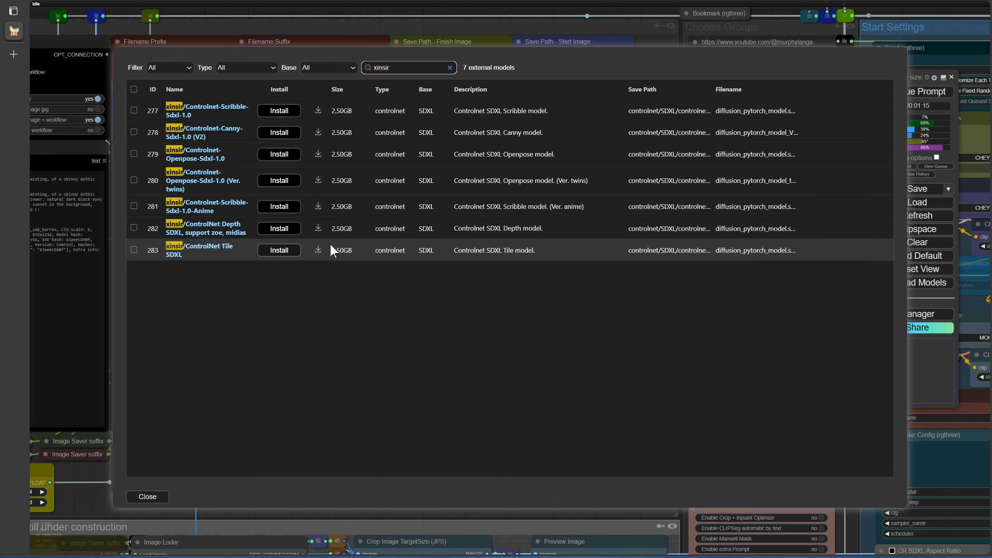
# - Select all the listed xinsir SDXL models, from Scribble, Canny and Openpose to Depth and Tile, and install them together
pyautogui.click(133, 110)
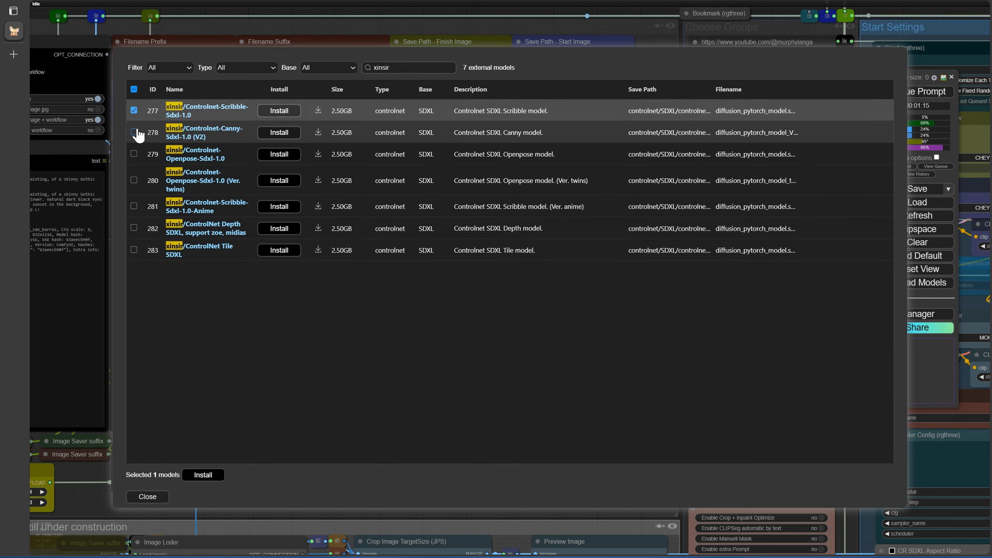
pyautogui.click(135, 133)
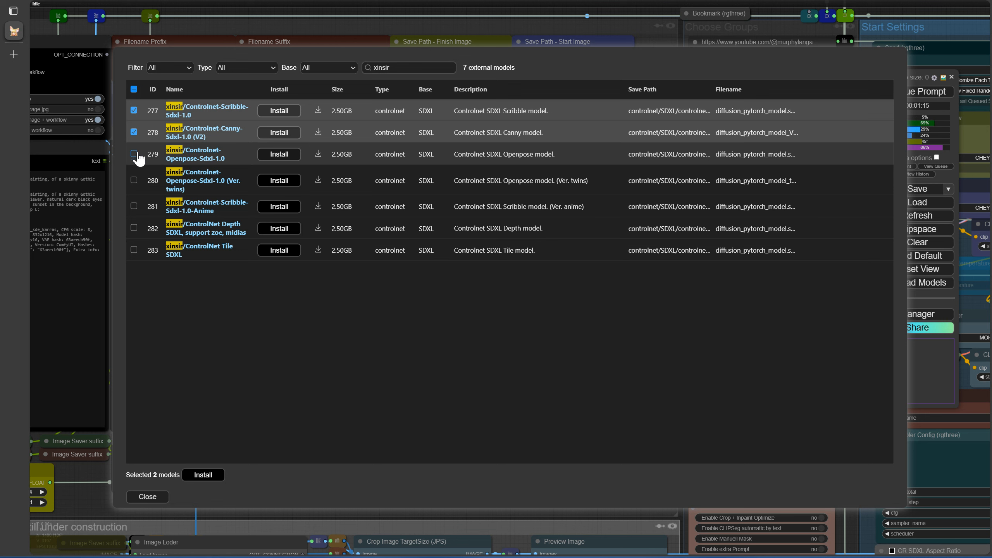
pyautogui.click(135, 153)
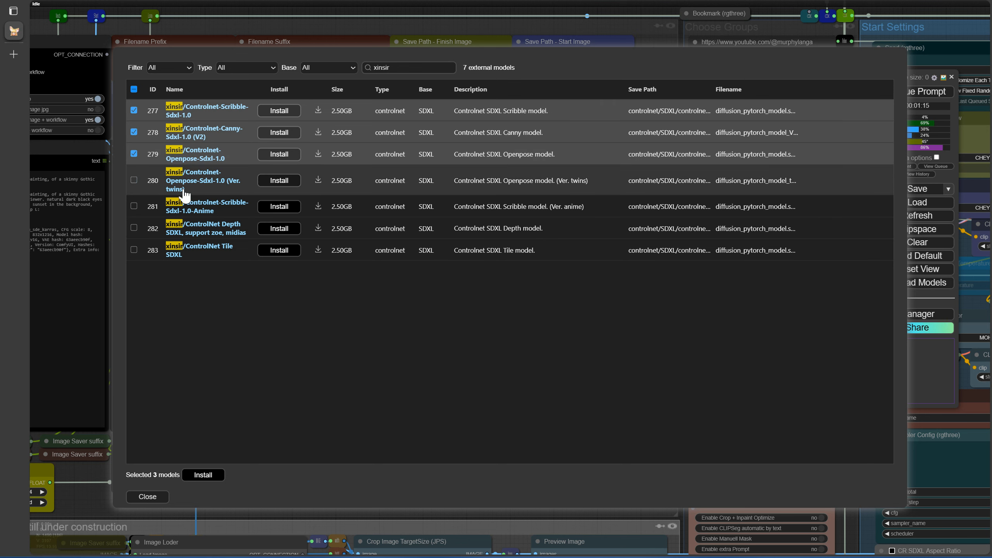
pyautogui.click(133, 181)
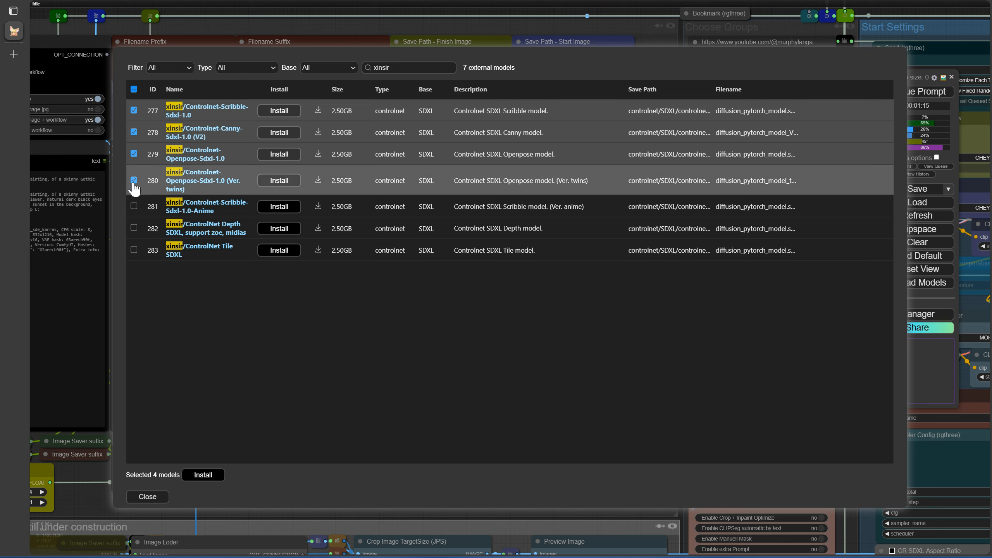
pyautogui.click(137, 230)
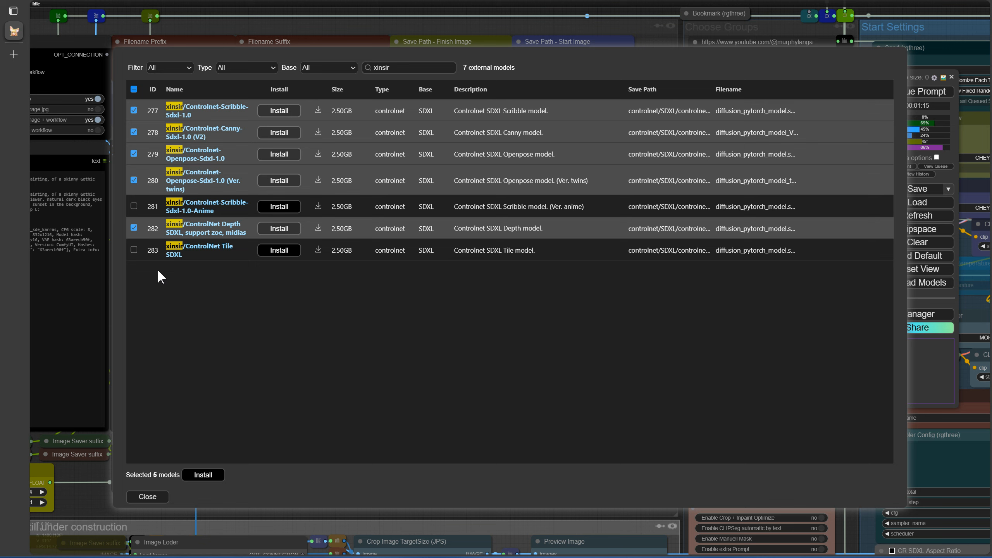
pyautogui.click(134, 250)
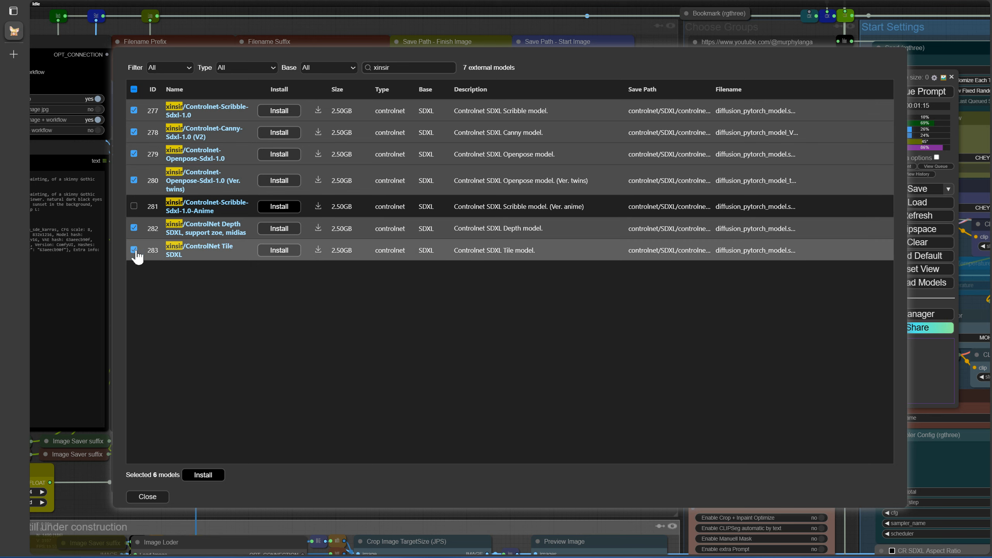
pyautogui.click(134, 206)
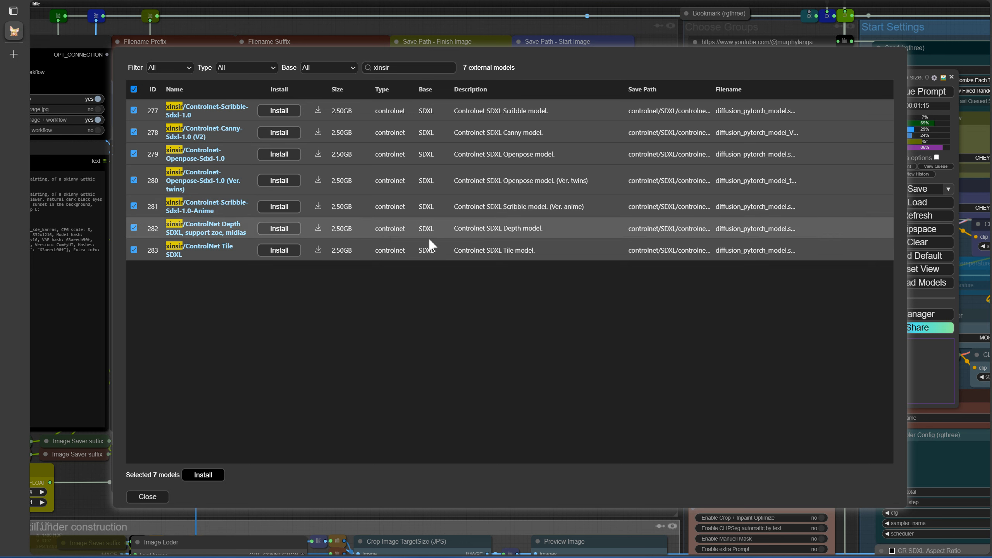
pyautogui.click(203, 475)
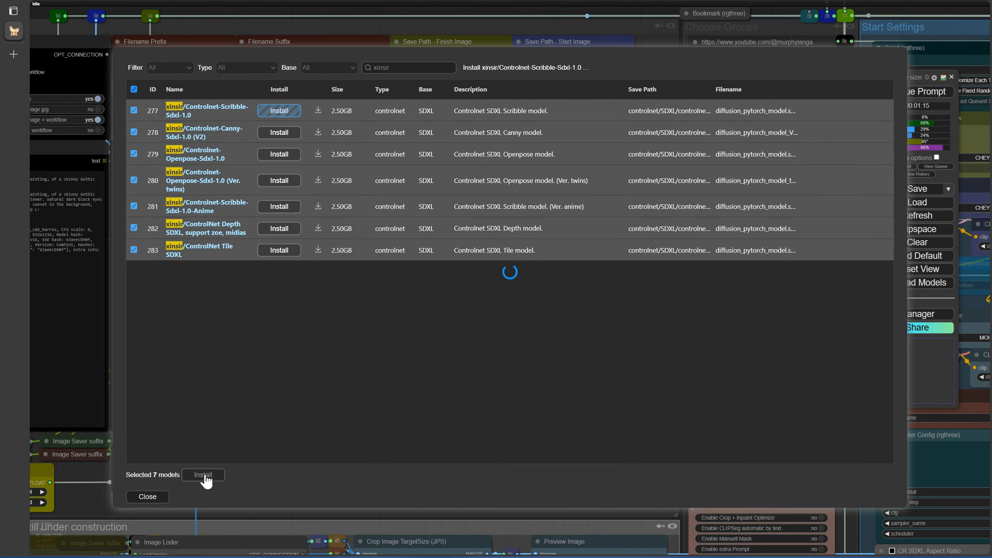
# - Bring up the console window and follow the download progress of the xinsir models
pyautogui.hotkey('alt', 'Tab')
pyautogui.moveTo(550, 93); pyautogui.dragTo(630, 165)
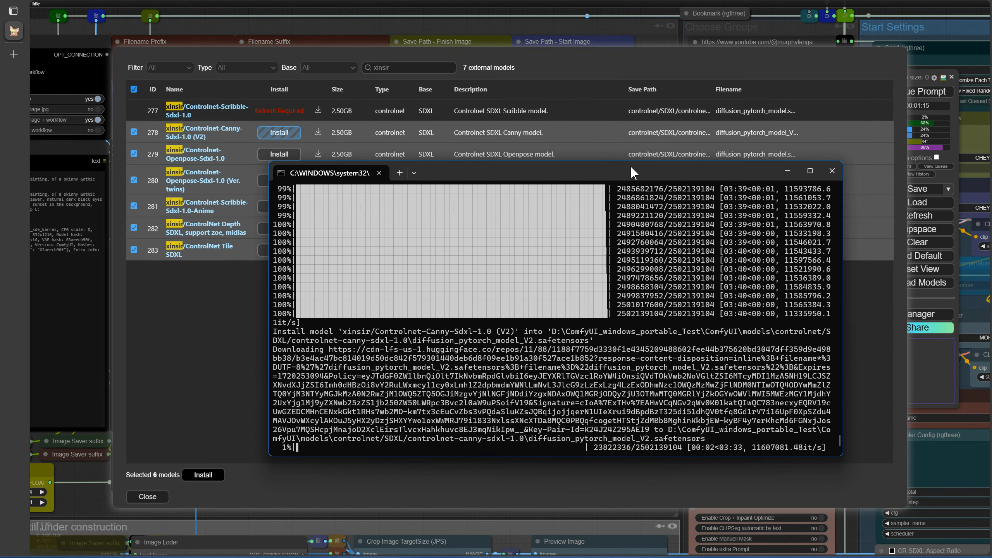
pyautogui.moveTo(592, 171); pyautogui.dragTo(629, 178)
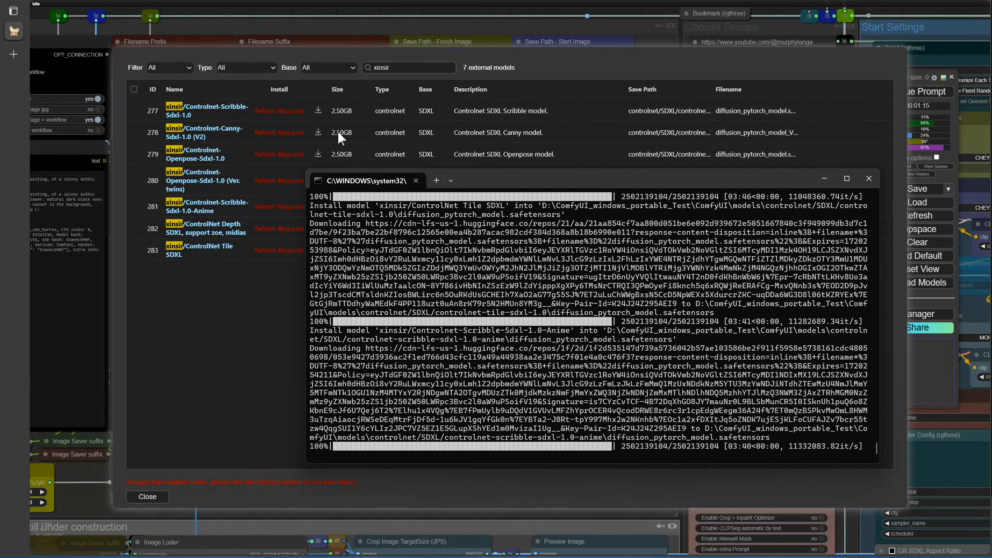
pyautogui.click(225, 386)
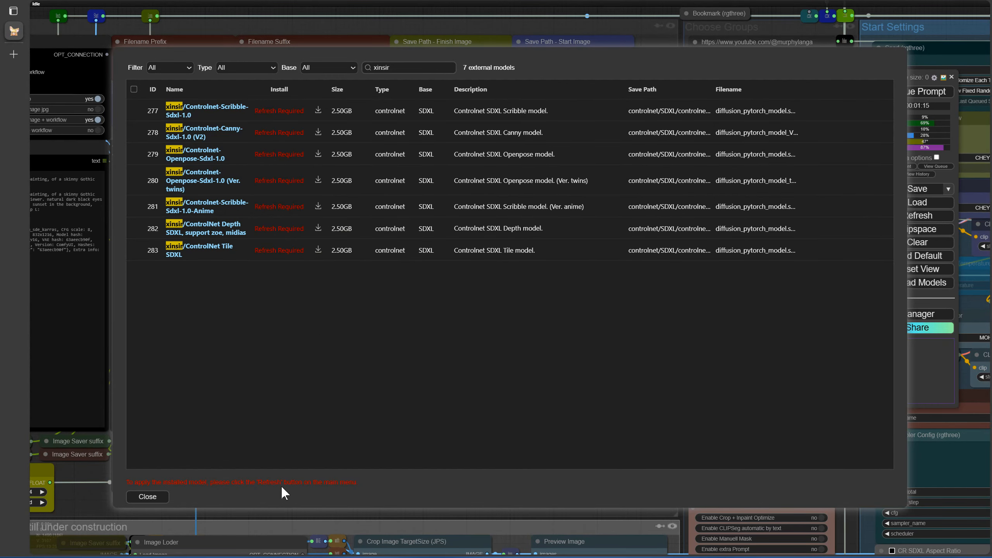
# - Close the Model Manager and the Manager menu, and refresh the node lists to load the installed models
pyautogui.click(147, 497)
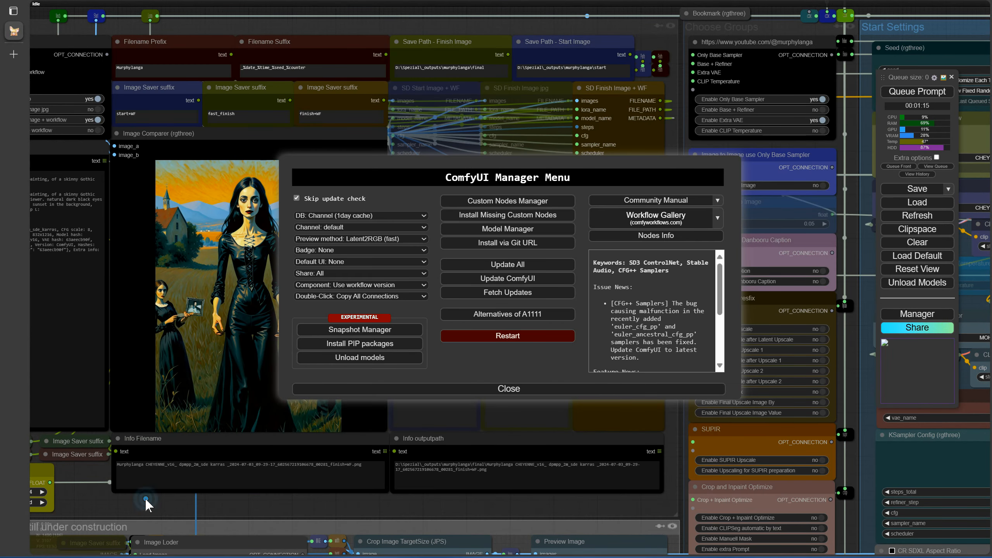
pyautogui.click(509, 389)
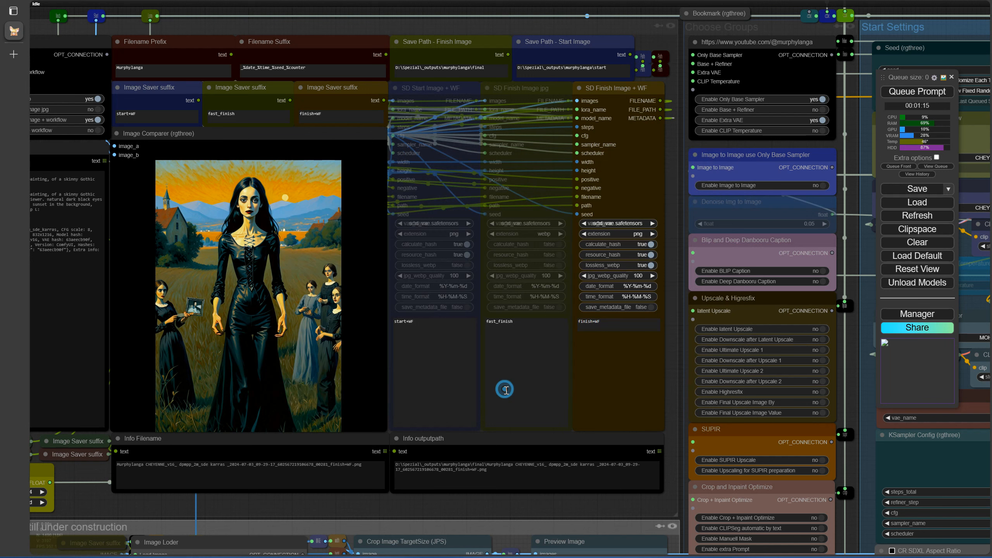
pyautogui.click(903, 217)
# - In the Pose Controlnet group, load the SDXL model controlnet-openpose-sdxl-1.0 diffusion_pytorch_model.safetensors as the ControlNet model
pyautogui.scroll(-3, 541, 505)
pyautogui.moveTo(615, 511); pyautogui.dragTo(33, 486)
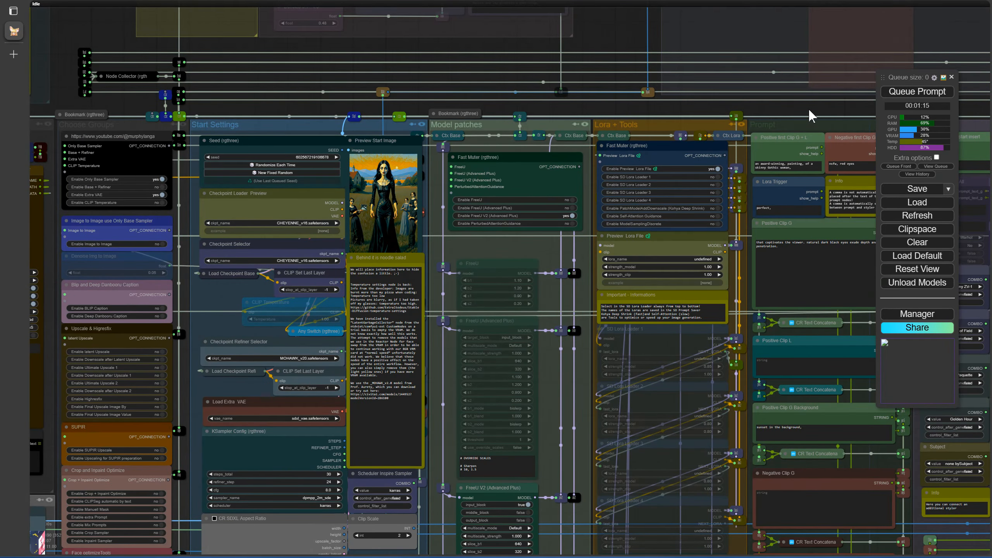
pyautogui.moveTo(797, 110); pyautogui.dragTo(2, 106)
pyautogui.moveTo(735, 98); pyautogui.dragTo(128, 115)
pyautogui.moveTo(708, 115); pyautogui.dragTo(493, 111)
pyautogui.scroll(3, 586, 232)
pyautogui.moveTo(667, 196); pyautogui.dragTo(331, 207)
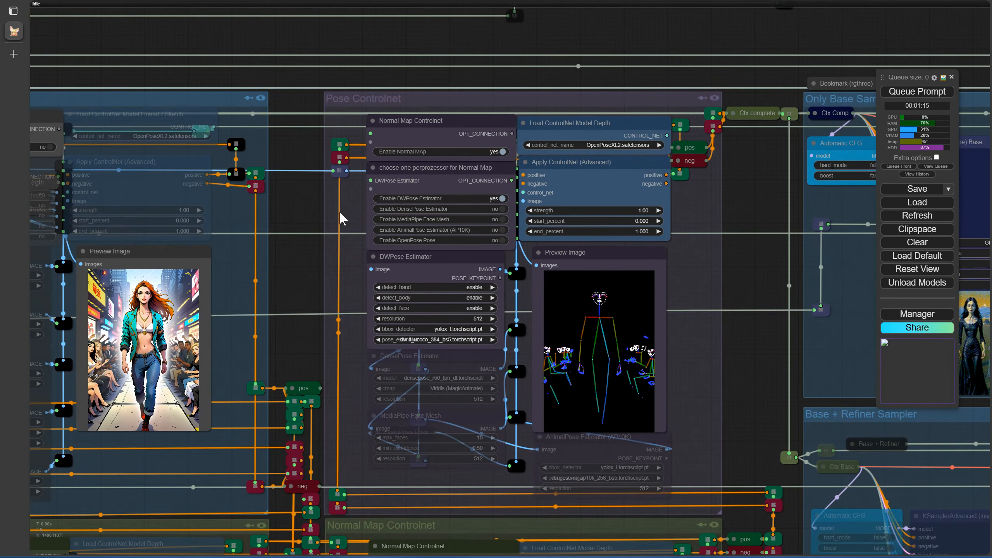
pyautogui.scroll(4, 697, 207)
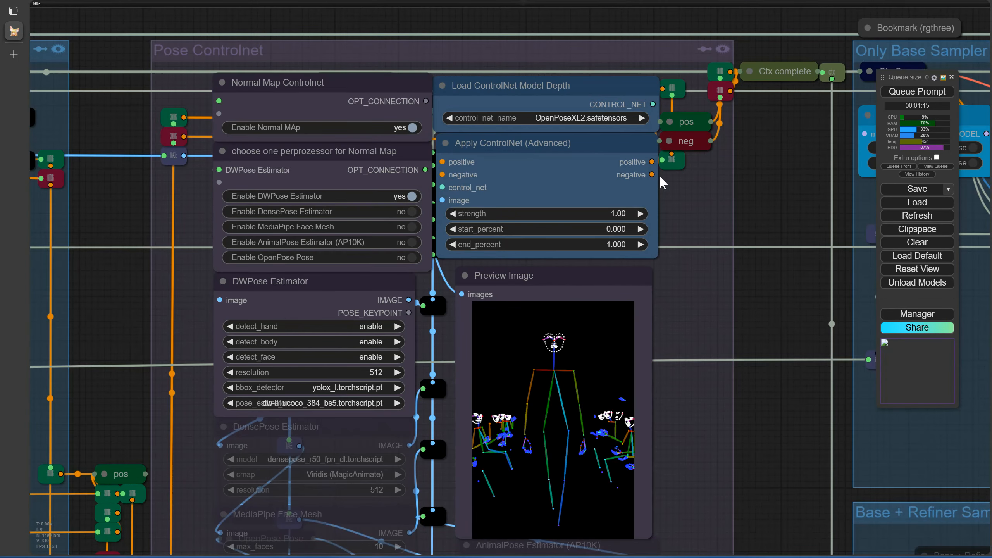
pyautogui.click(608, 118)
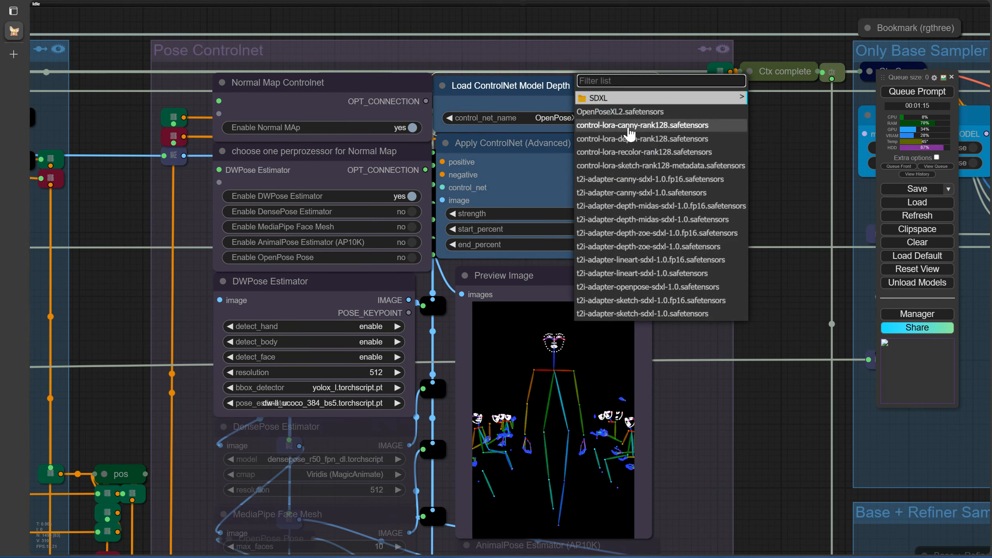
pyautogui.click(607, 99)
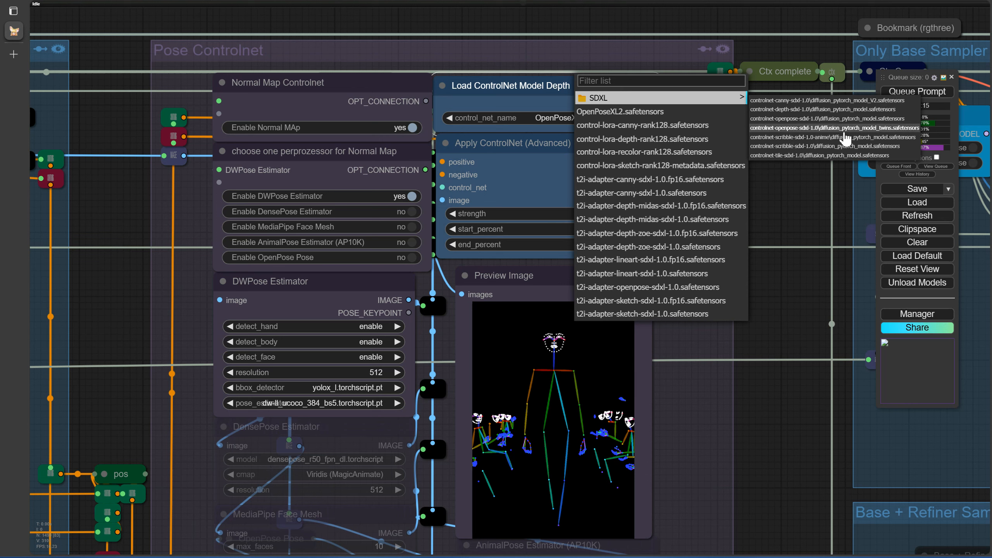
pyautogui.click(795, 119)
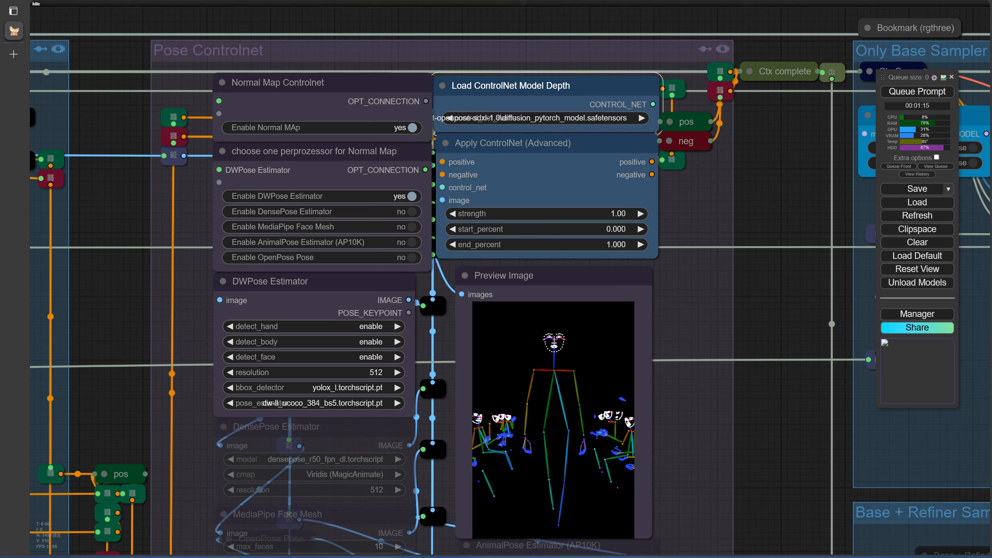
# - Queue the prompt with the xinsir openpose model and follow the generation in the Only Base Sampler group
pyautogui.click(905, 94)
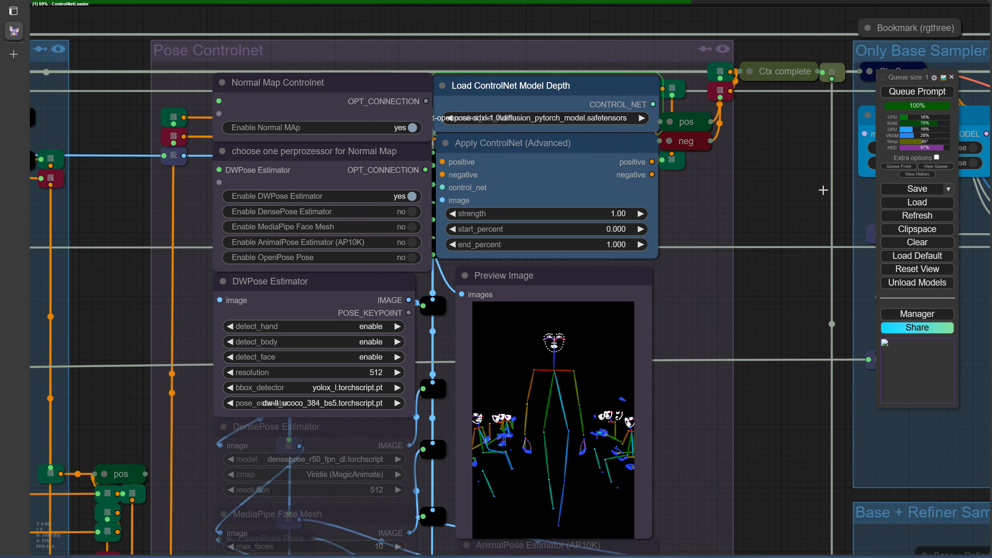
pyautogui.scroll(-4, 775, 263)
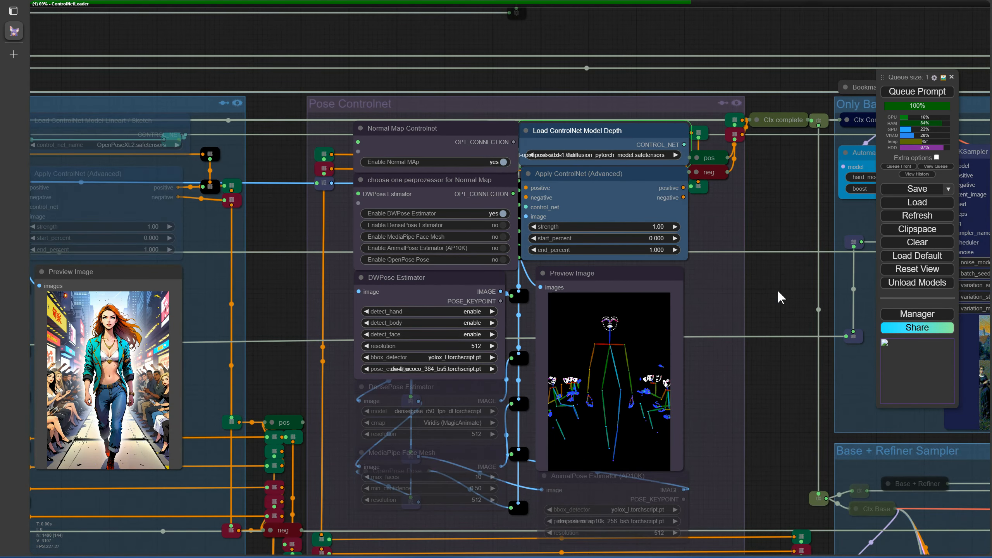
pyautogui.scroll(1, 741, 283)
pyautogui.moveTo(741, 282); pyautogui.dragTo(488, 247)
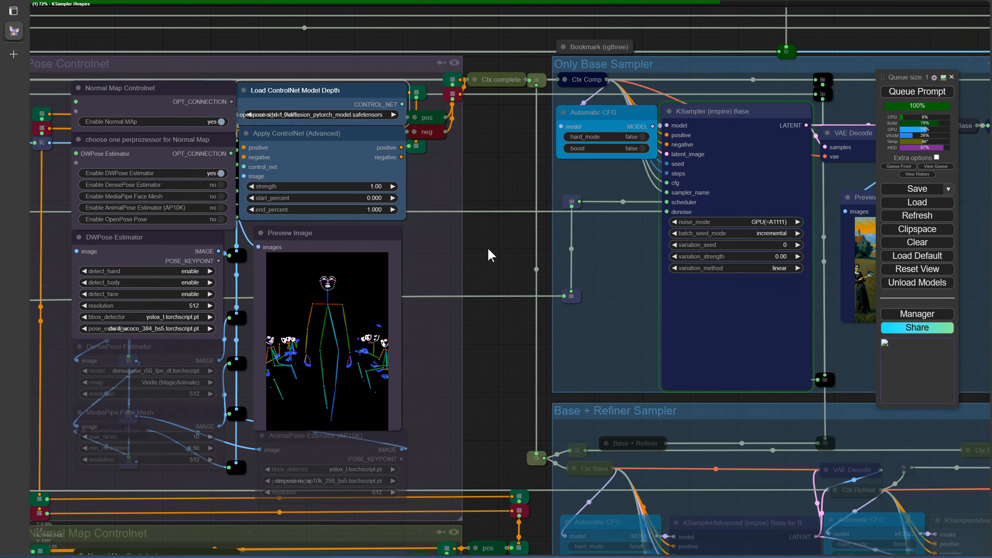
pyautogui.moveTo(506, 355); pyautogui.dragTo(409, 349)
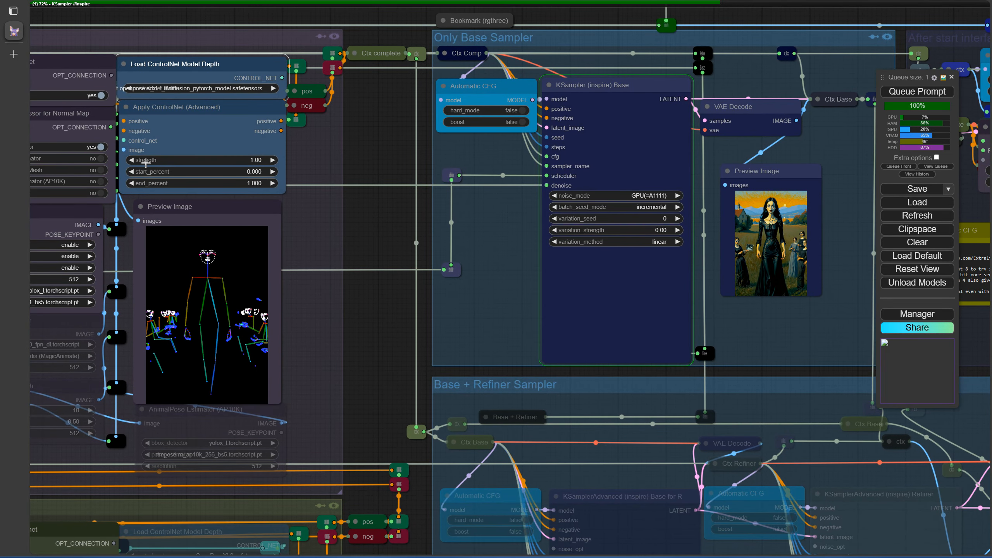
# - Open the strength value of the Apply ControlNet (Advanced) node in the Pose Controlnet group
pyautogui.click(233, 161)
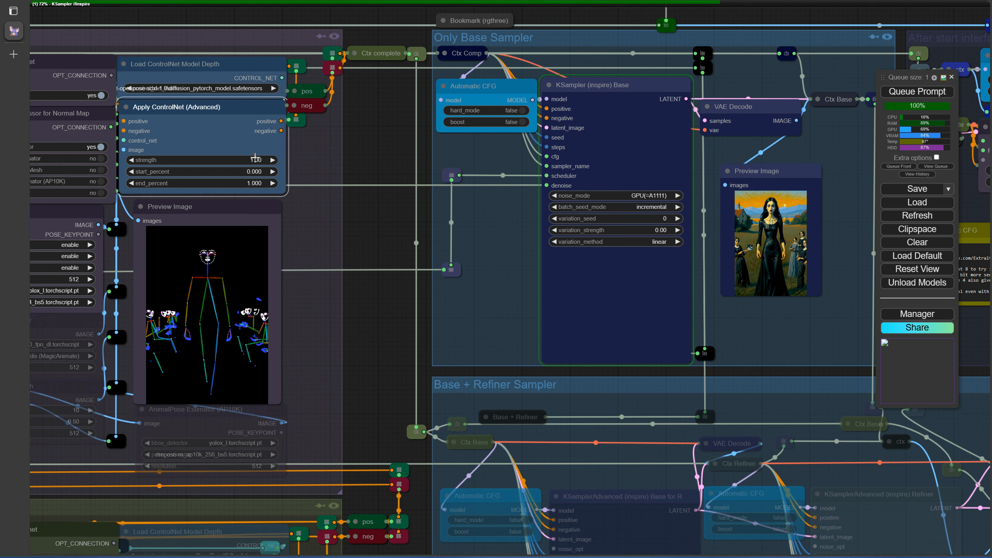
pyautogui.click(255, 159)
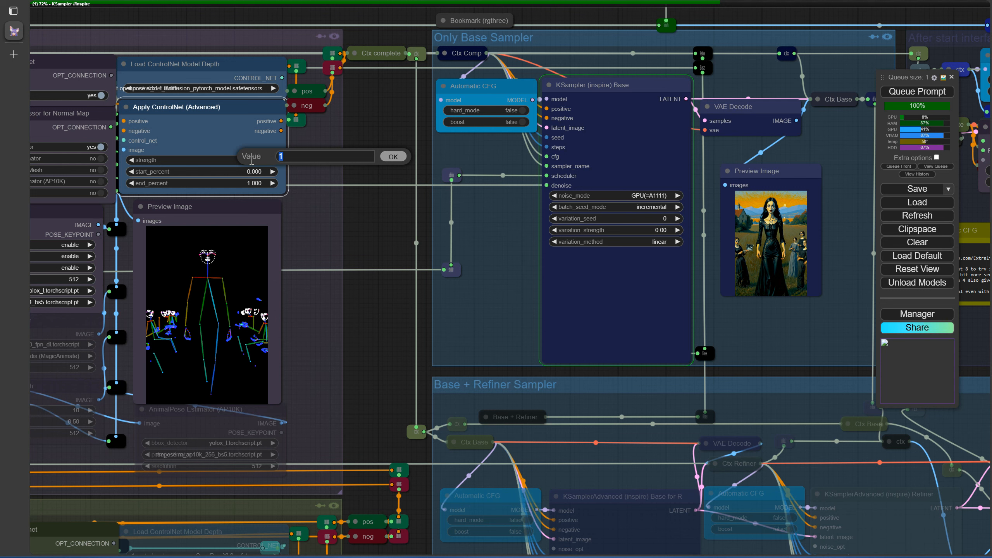
pyautogui.click(398, 156)
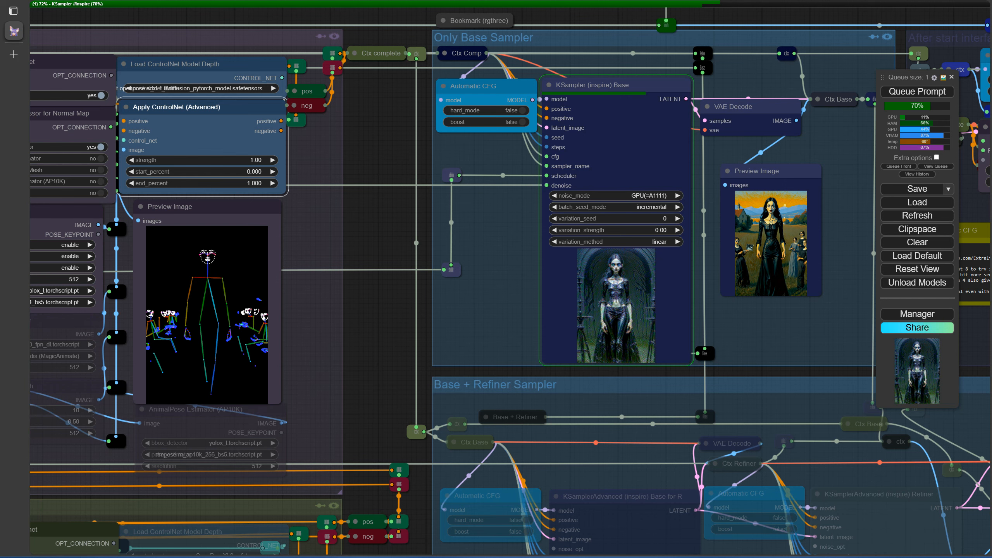
# - Check the sampling progress in the console window, and go to the finished image in the Image Comparer
pyautogui.click(706, 557)
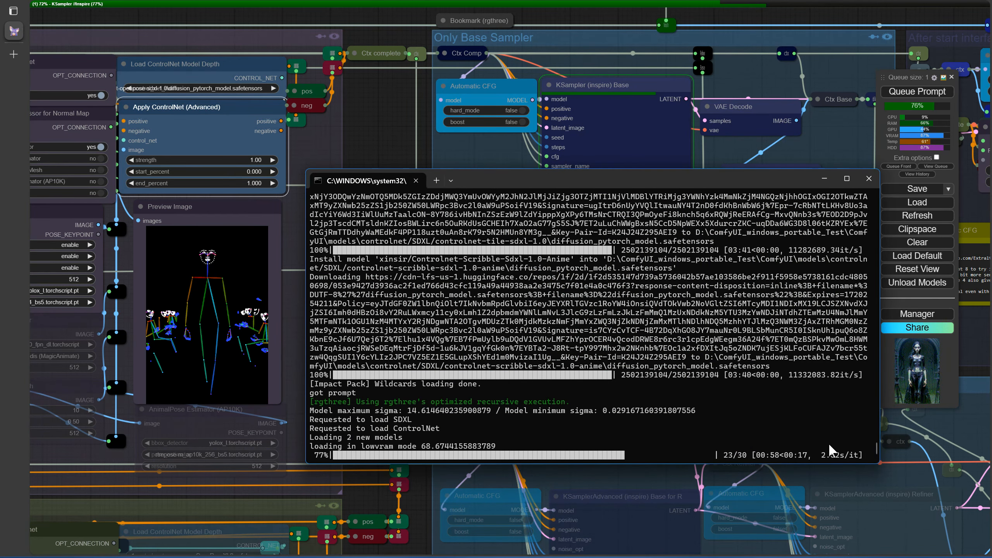
pyautogui.click(378, 127)
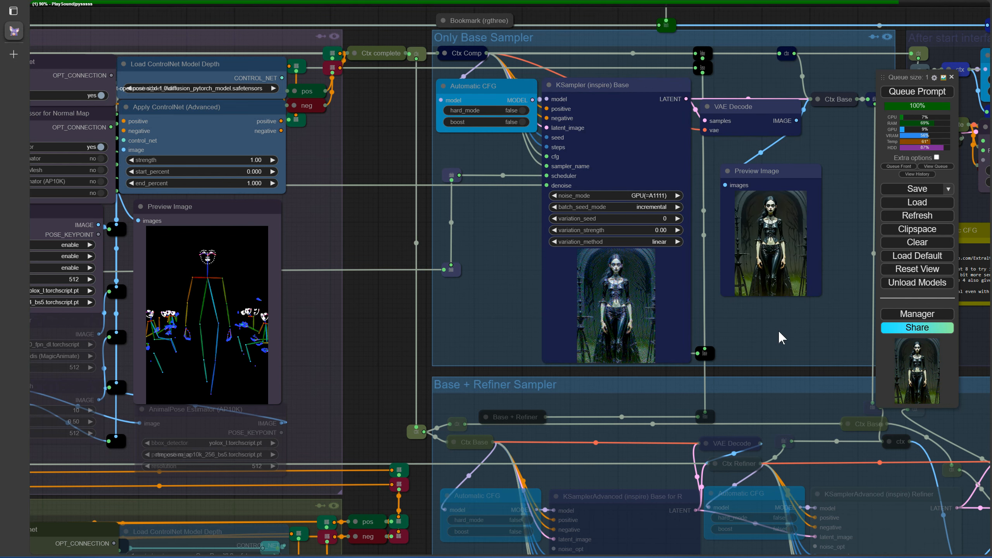
pyautogui.press('1')
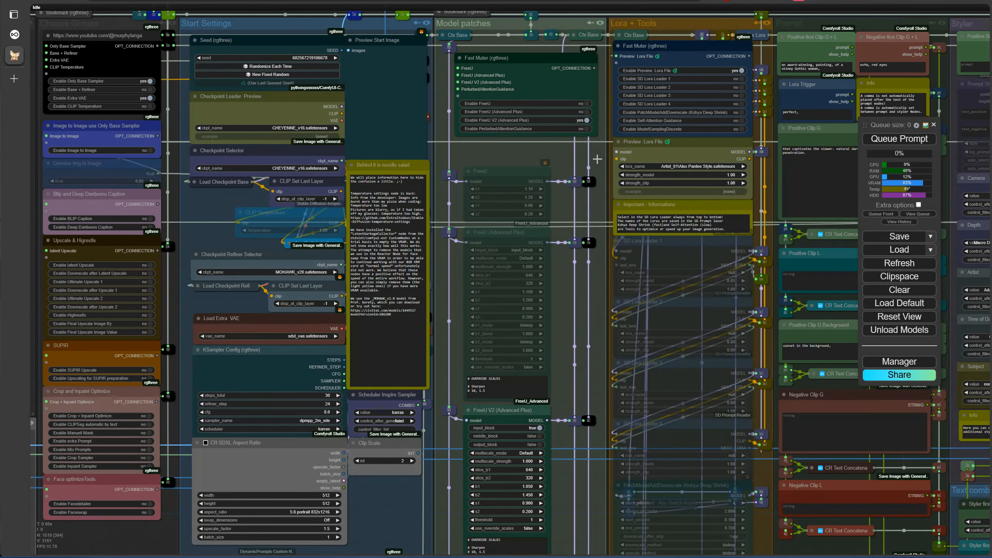
# - Load Laufsteg.png as the image in the Load Extra Image group
pyautogui.scroll(3, 570, 155)
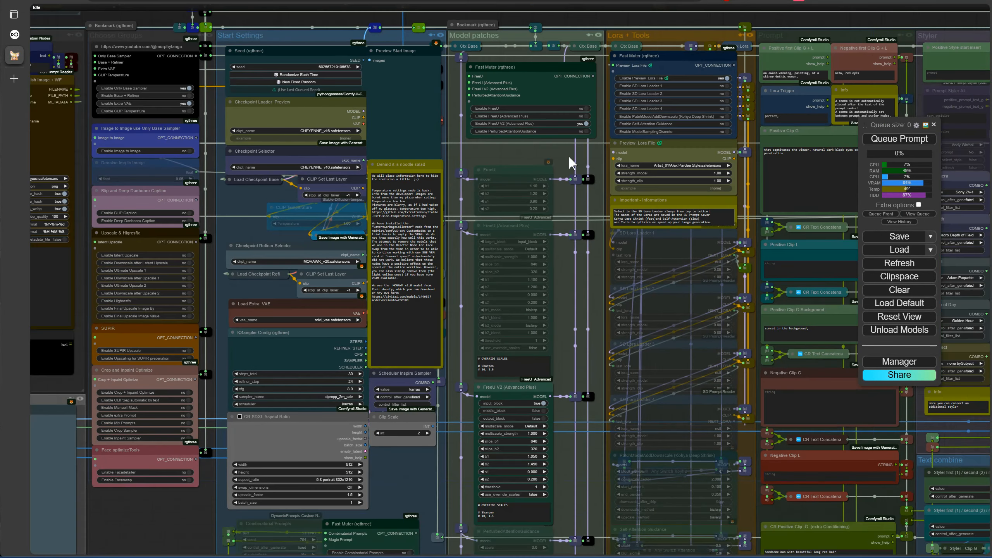
pyautogui.scroll(-3, 570, 154)
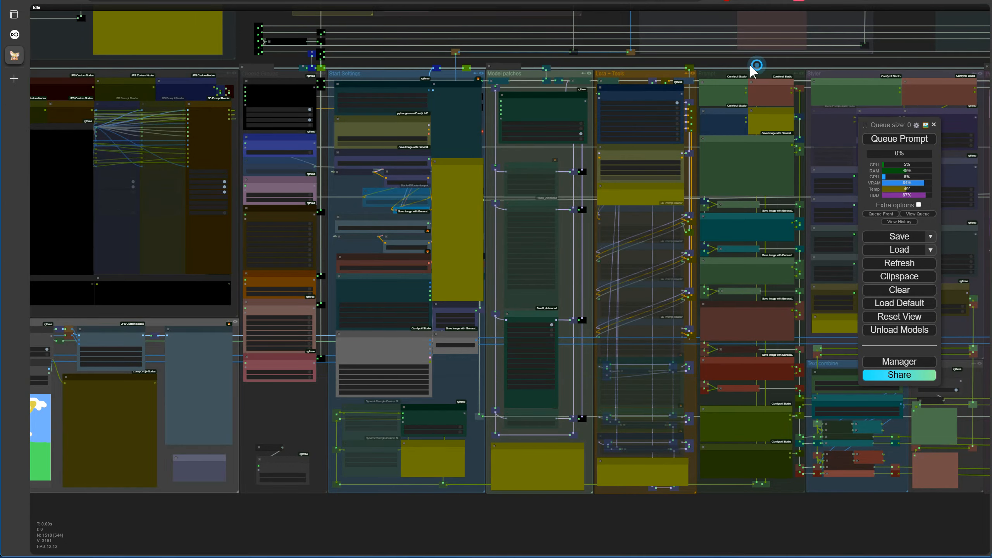
pyautogui.moveTo(755, 64); pyautogui.dragTo(1, 83)
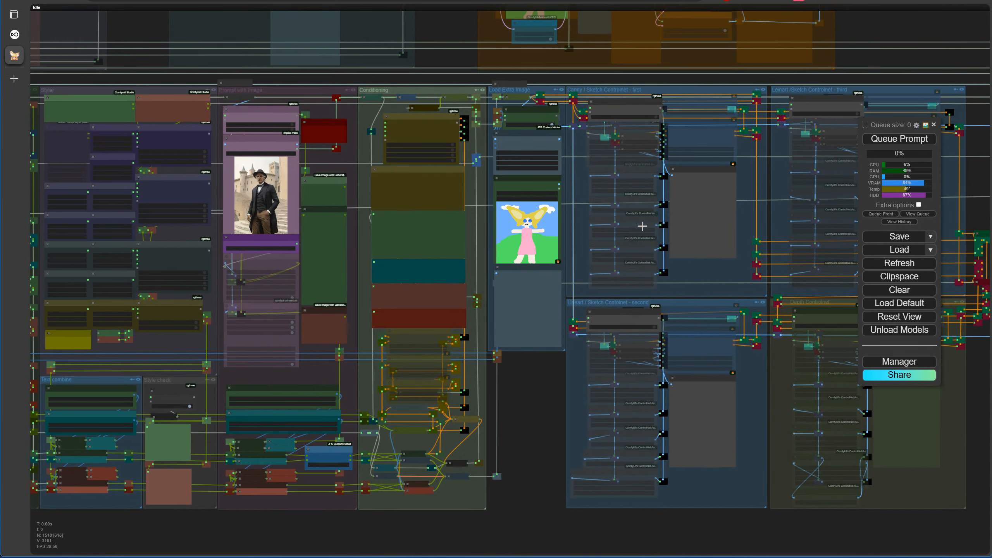
pyautogui.scroll(1, 572, 148)
pyautogui.scroll(12, 574, 150)
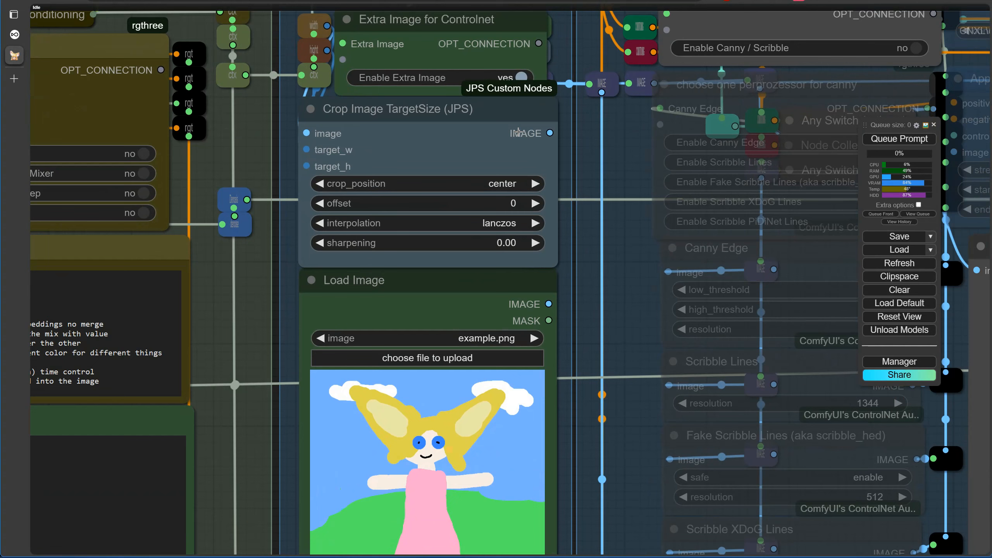
pyautogui.click(468, 338)
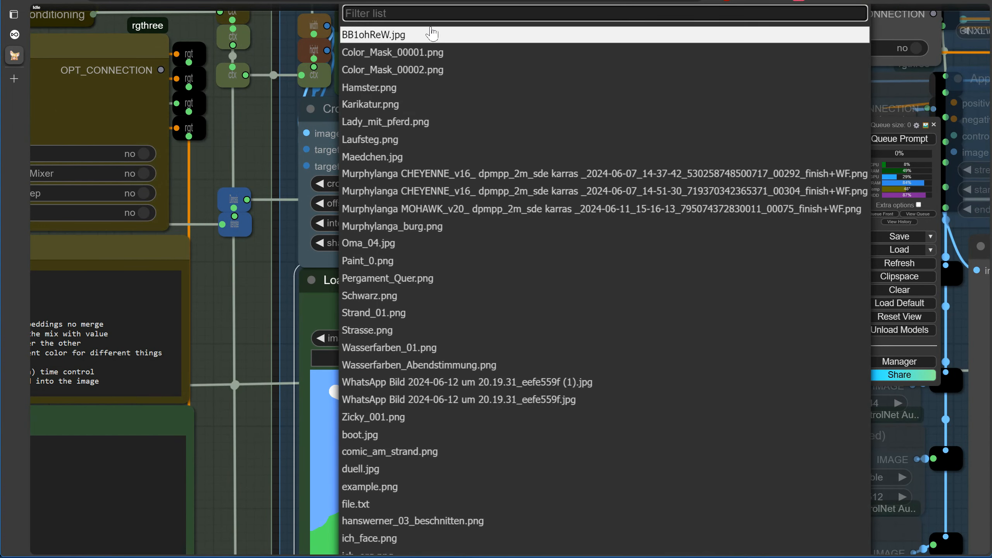
pyautogui.write('la')
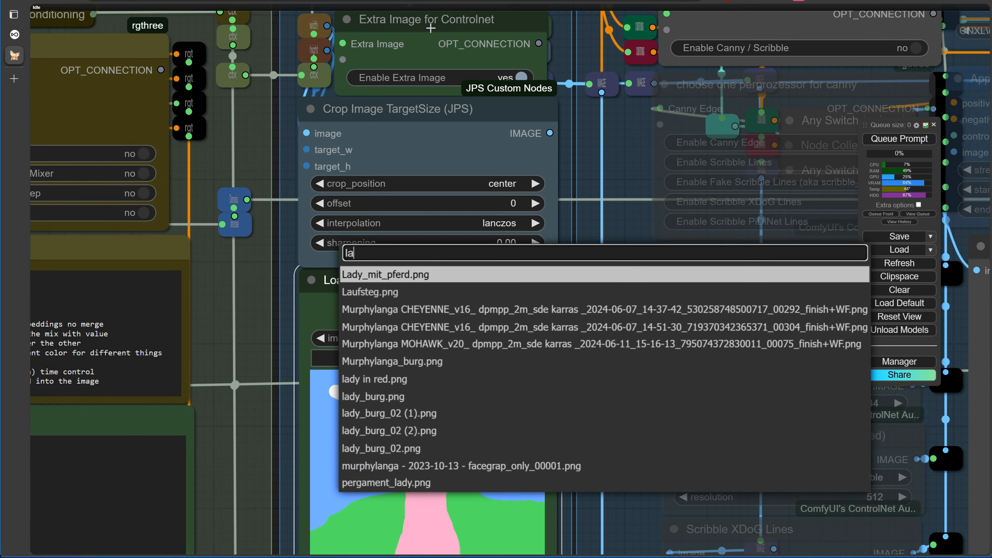
pyautogui.click(358, 292)
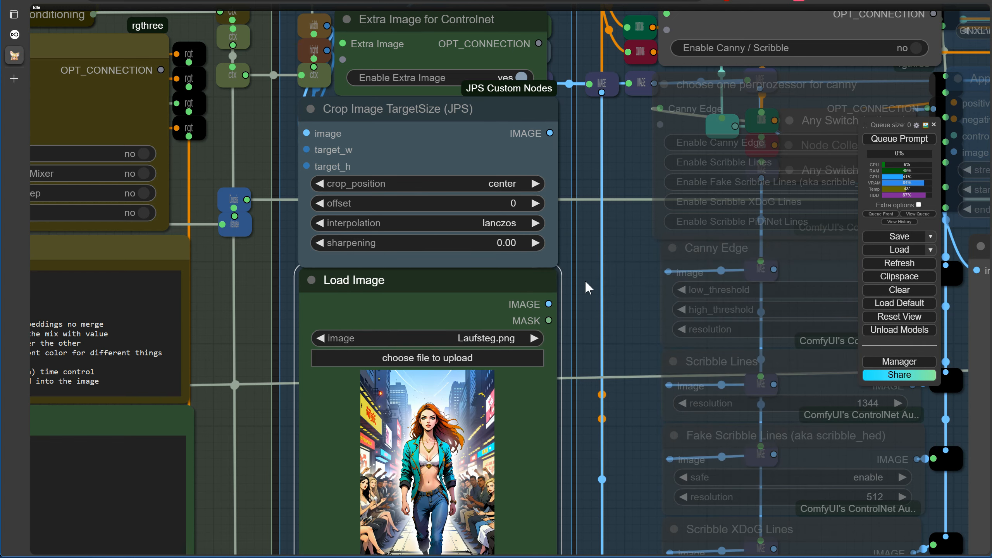
# - Enable the Canny / Scribble ControlNet in the first Canny / Sketch group and choose Scribble Lines as its preprocessor
pyautogui.scroll(-4, 586, 281)
pyautogui.moveTo(601, 269)
pyautogui.mouseDown()
pyautogui.moveTo(587, 285)
pyautogui.moveTo(318, 279)
pyautogui.mouseUp()
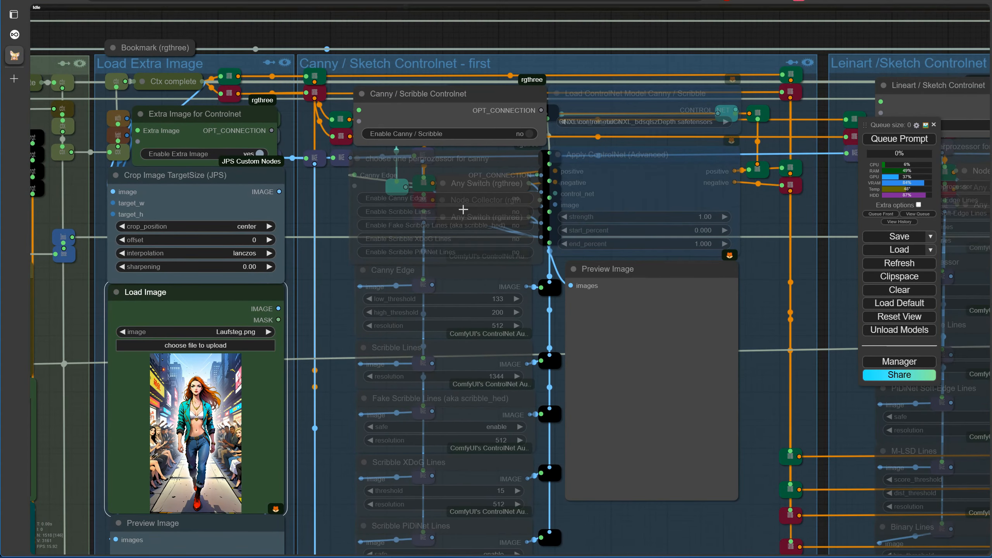
pyautogui.click(531, 134)
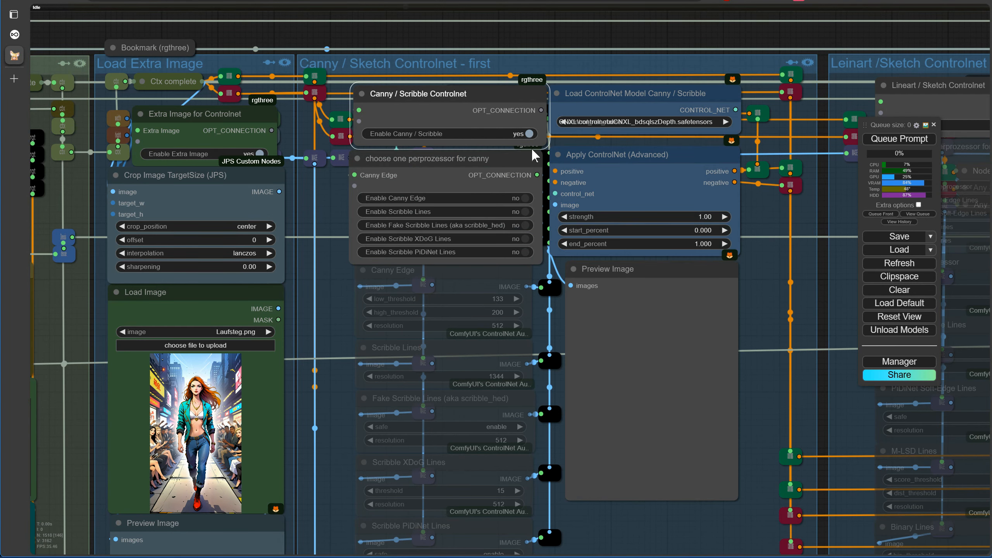
pyautogui.click(529, 212)
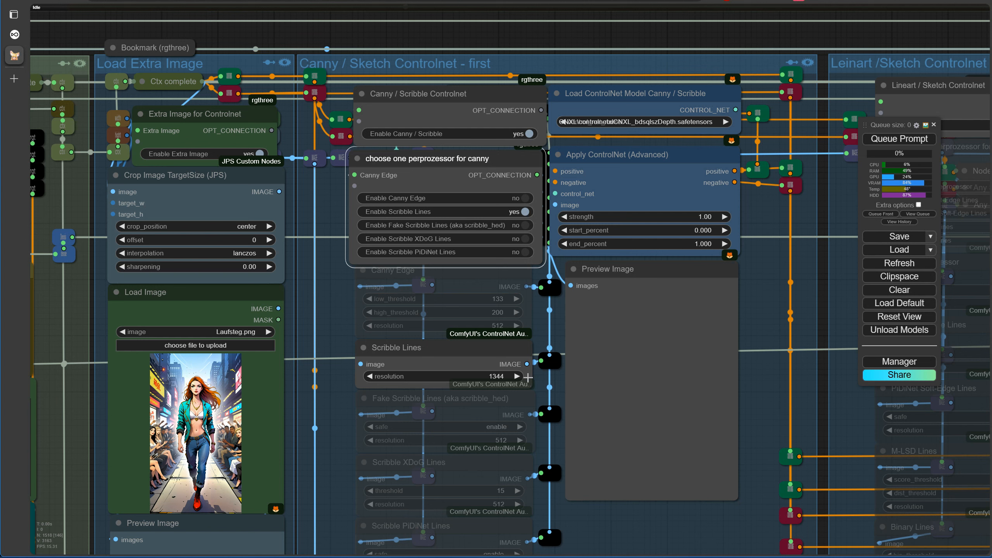
# - Load the SDXL model controlnet-scribble-sdxl-1.0 diffusion_pytorch_model.safetensors for the Canny / Scribble ControlNet
pyautogui.click(686, 122)
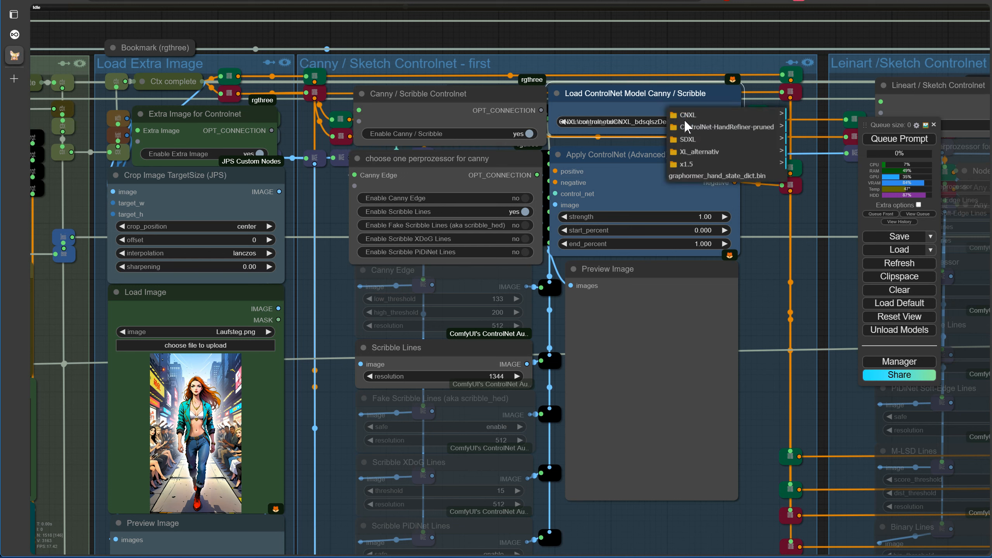
pyautogui.click(690, 139)
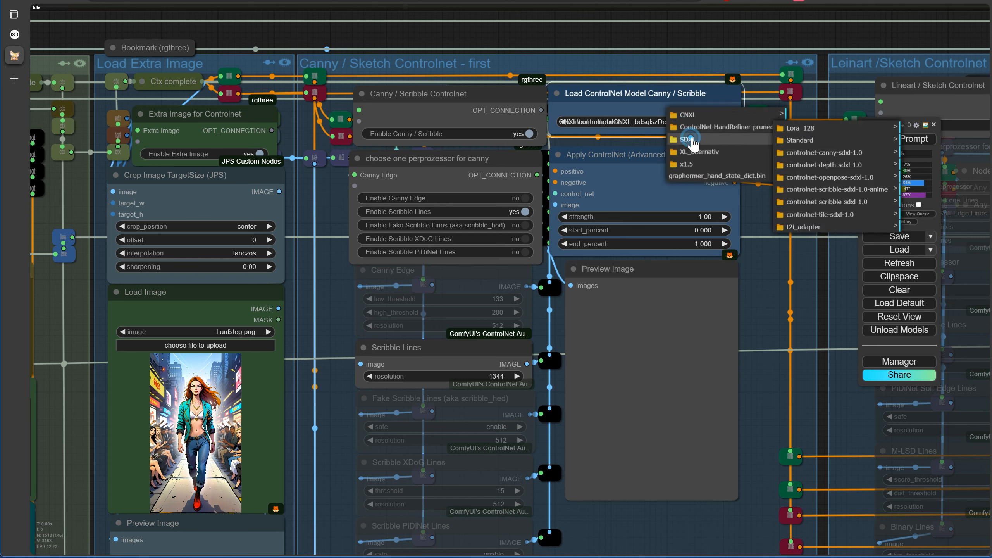
pyautogui.click(804, 204)
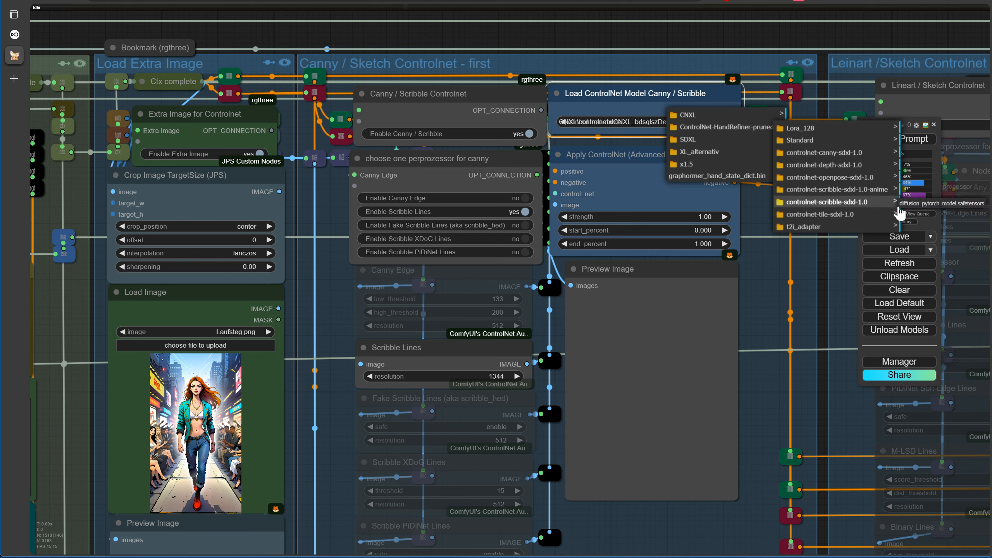
pyautogui.click(919, 212)
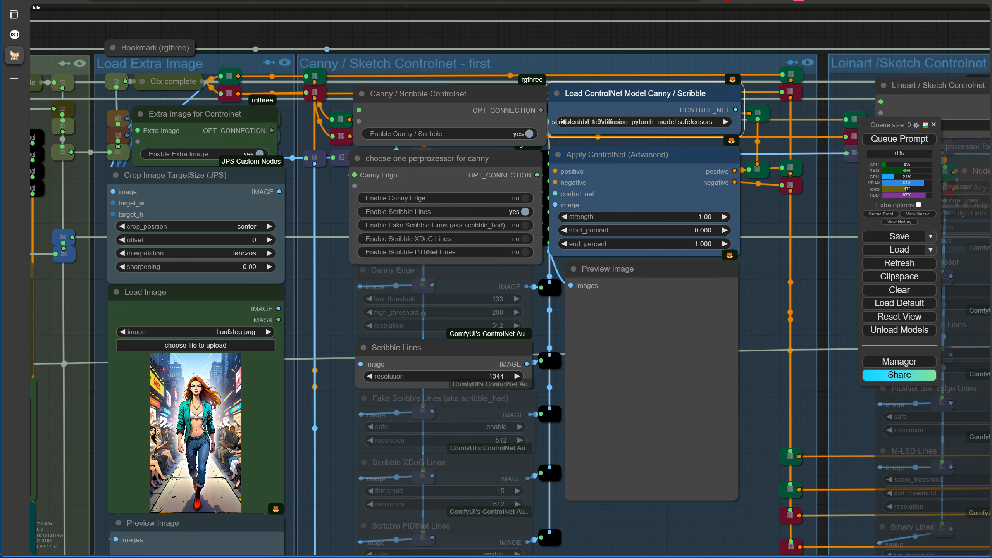
# - Queue the prompt with the scribble ControlNet and follow the generation to the Only Base Sampler preview
pyautogui.click(880, 143)
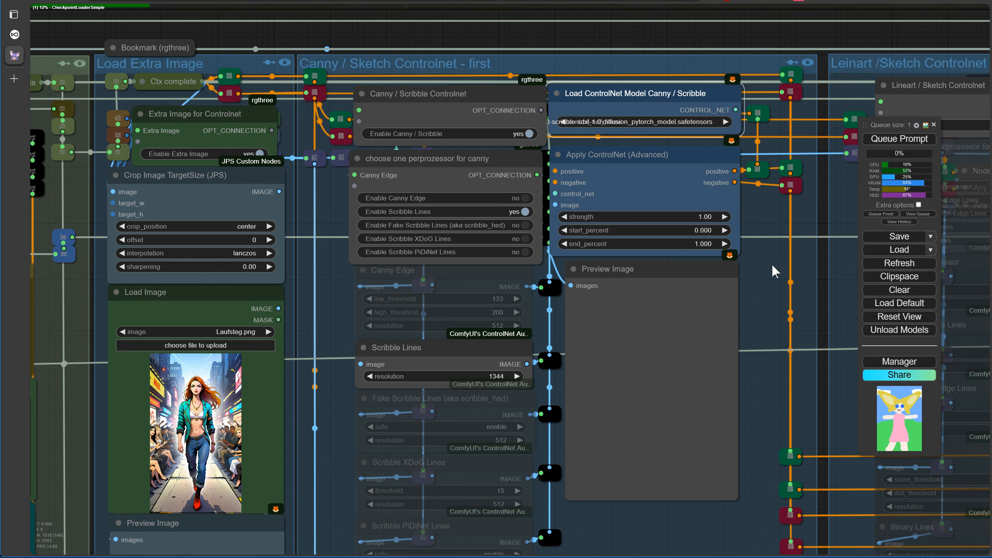
pyautogui.scroll(-10, 771, 268)
pyautogui.moveTo(690, 368); pyautogui.dragTo(38, 323)
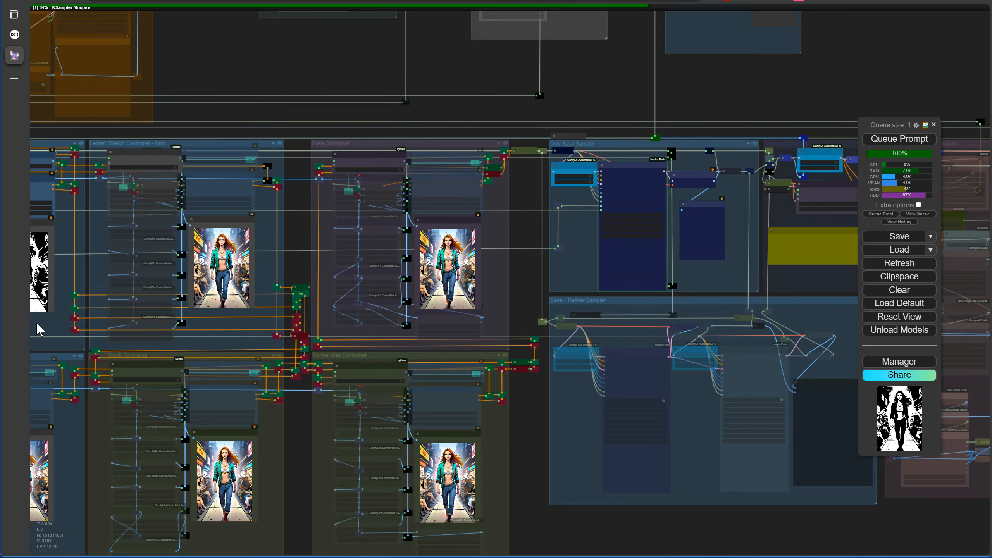
pyautogui.scroll(-3, 528, 426)
pyautogui.scroll(4, 529, 425)
pyautogui.scroll(4, 490, 288)
pyautogui.moveTo(490, 288); pyautogui.dragTo(43, 353)
pyautogui.scroll(6, 311, 303)
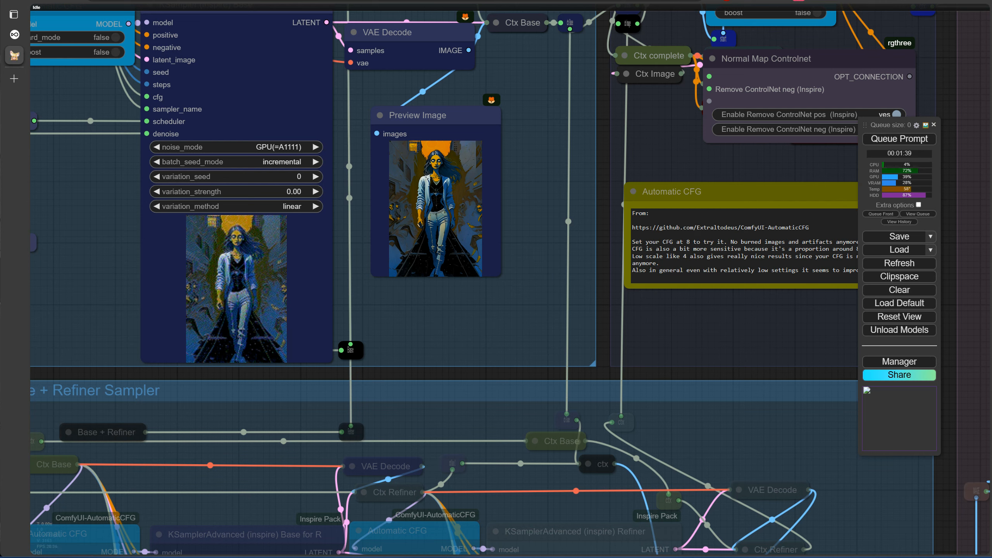
# - Examine the finished scribble-guided image up close in the Image Comparer
pyautogui.press('1')
pyautogui.scroll(5, 476, 286)
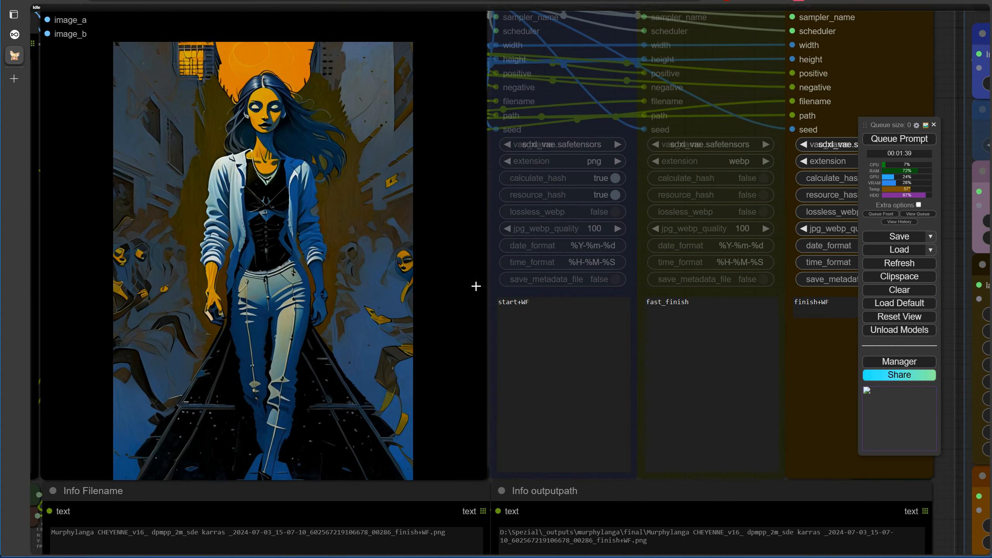
pyautogui.scroll(1, 476, 286)
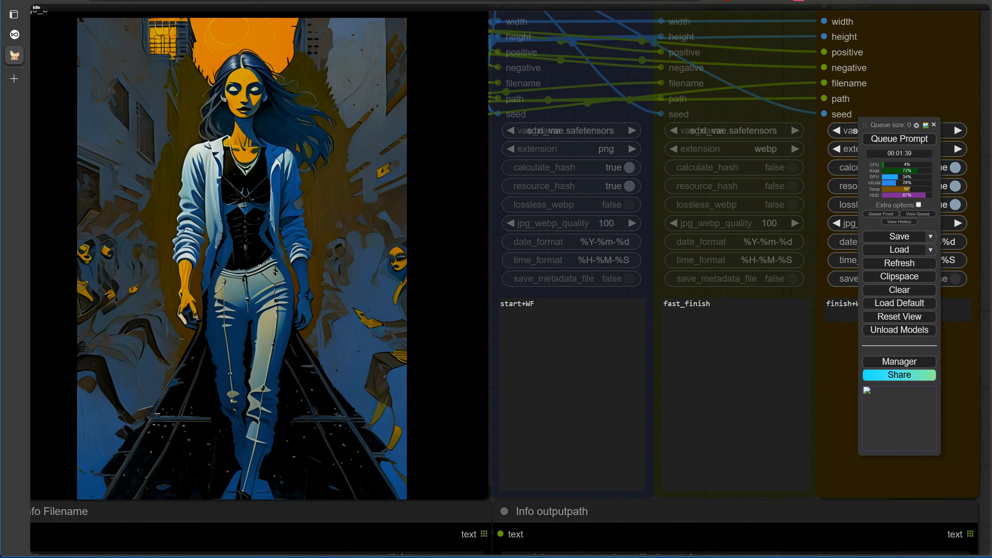
# - Switch the first group's scribble preprocessor to Fake Scribble Lines and set its Apply ControlNet strength to 0.60
pyautogui.click(731, 512)
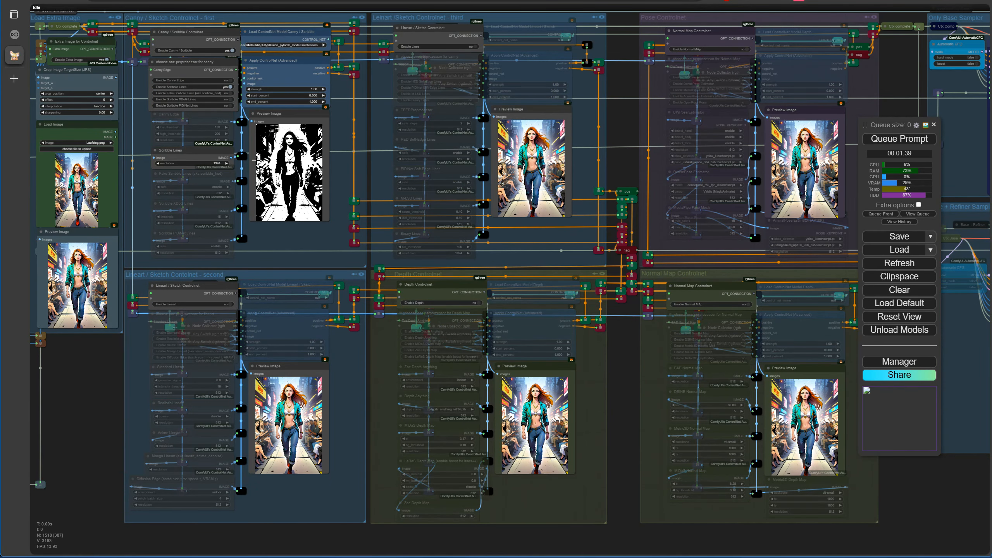
pyautogui.scroll(3, 331, 89)
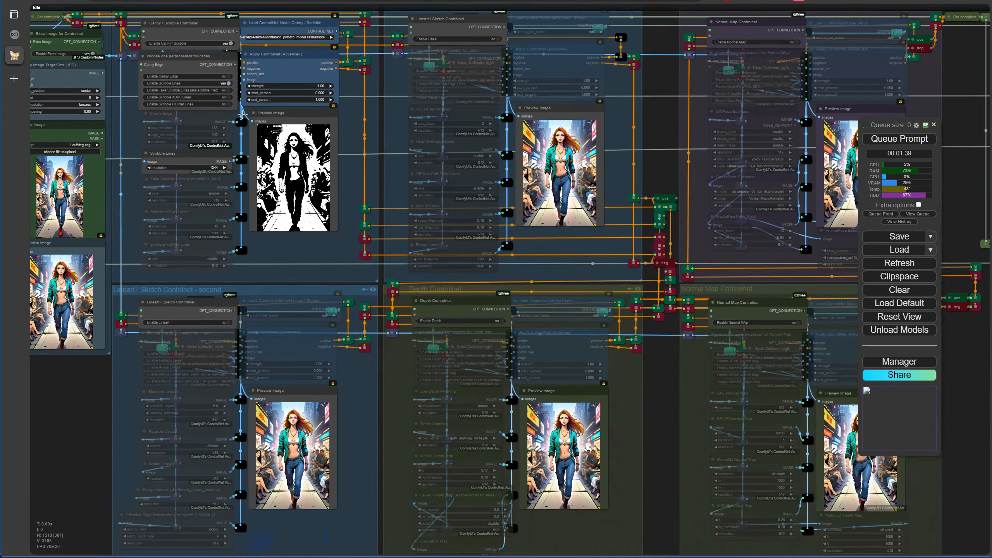
pyautogui.scroll(6, 331, 90)
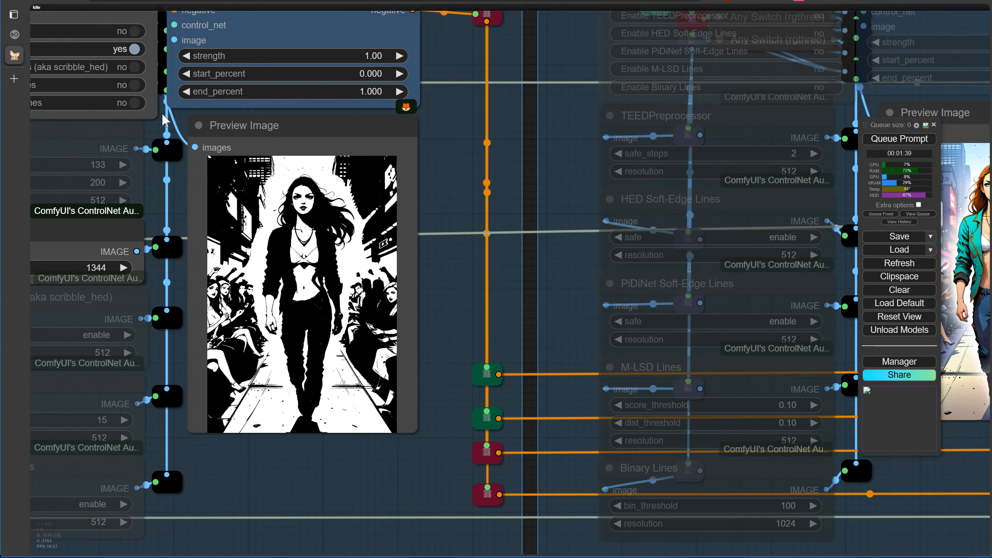
pyautogui.scroll(-3, 164, 120)
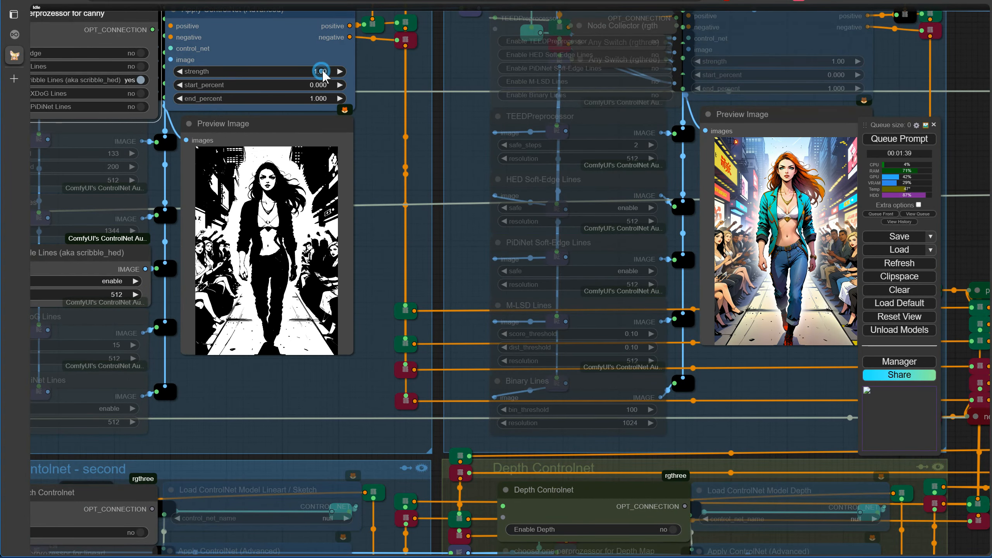
pyautogui.click(321, 74)
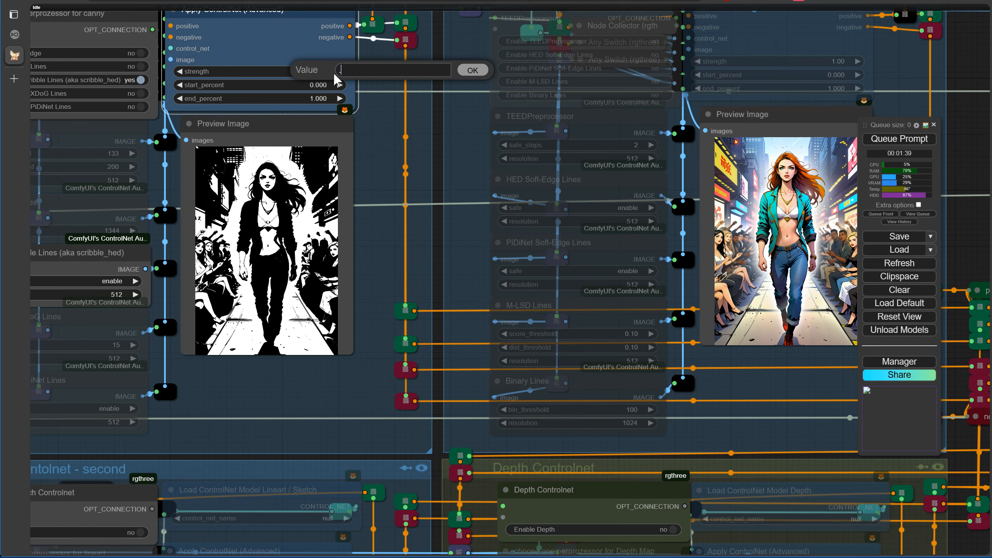
pyautogui.write('.6')
pyautogui.click(473, 71)
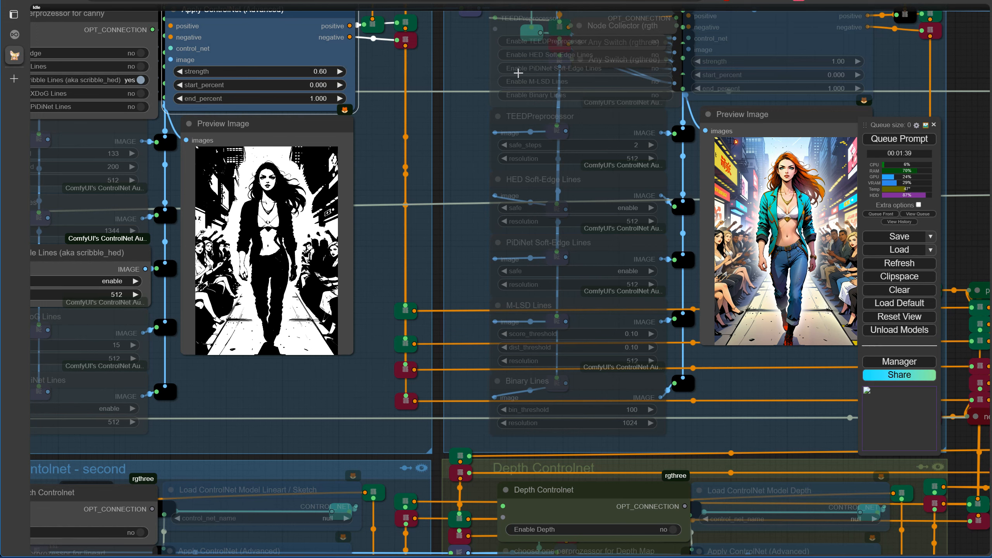
# - Queue the prompt with Fake Scribble Lines and follow the generation in the Only Base Sampler group
pyautogui.click(882, 141)
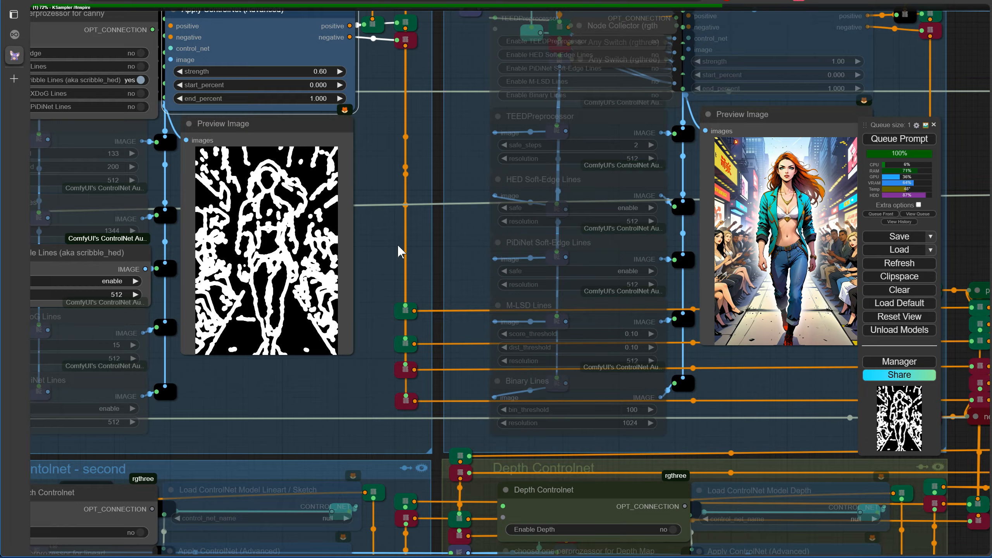
pyautogui.scroll(-4, 398, 246)
pyautogui.moveTo(793, 238); pyautogui.dragTo(2, 253)
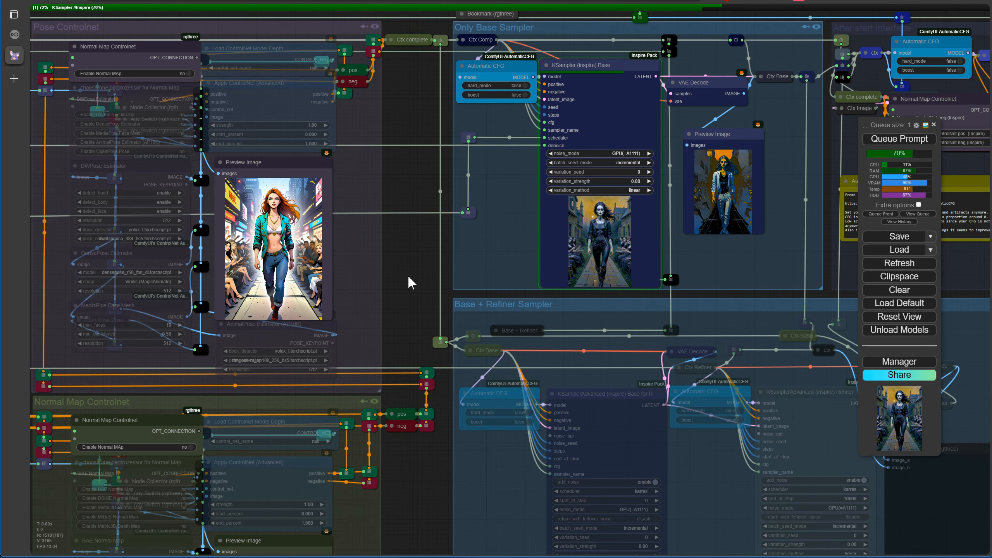
pyautogui.scroll(2, 414, 262)
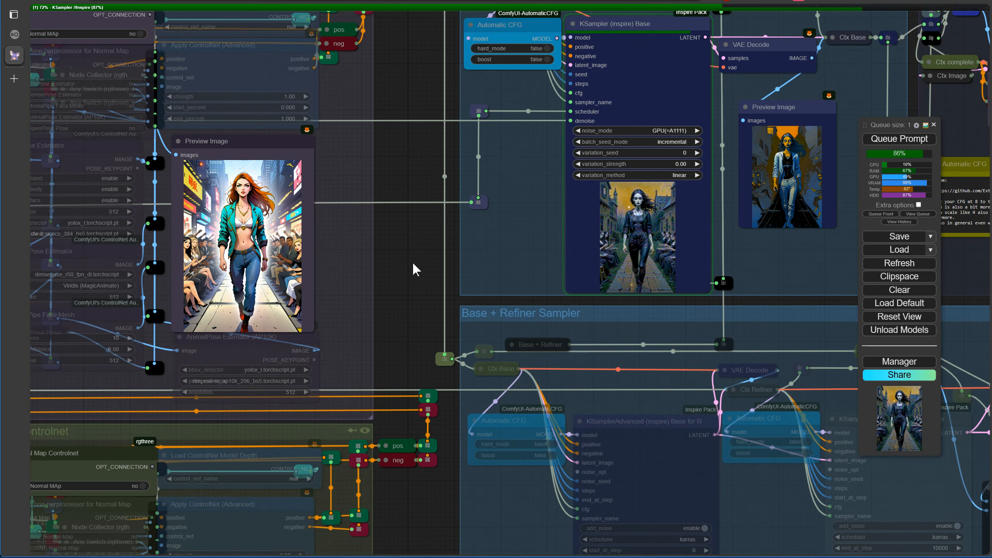
pyautogui.moveTo(412, 263); pyautogui.dragTo(245, 296)
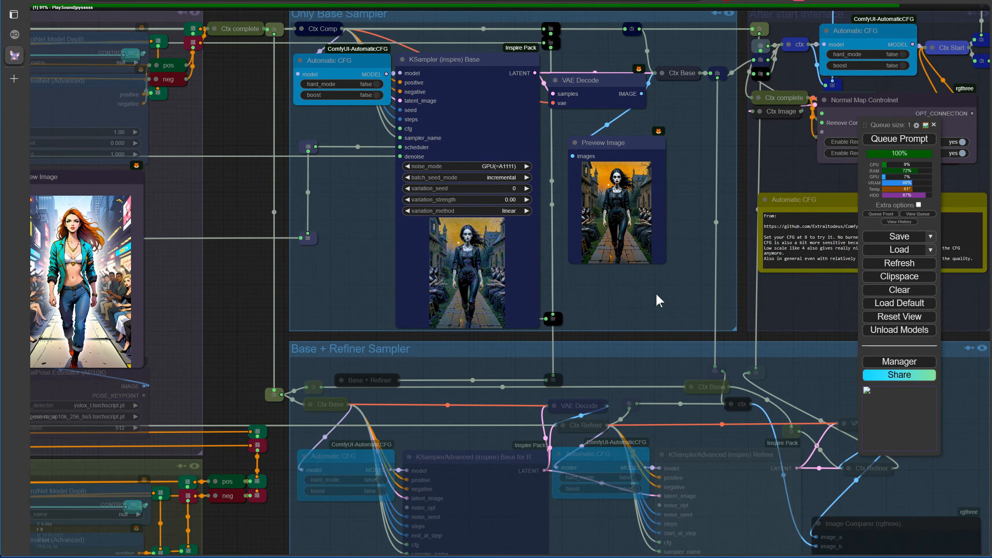
# - Examine the finished image made with Fake Scribble Lines up close in the Image Comparer
pyautogui.press('1')
pyautogui.scroll(2, 359, 471)
pyautogui.scroll(2, 358, 471)
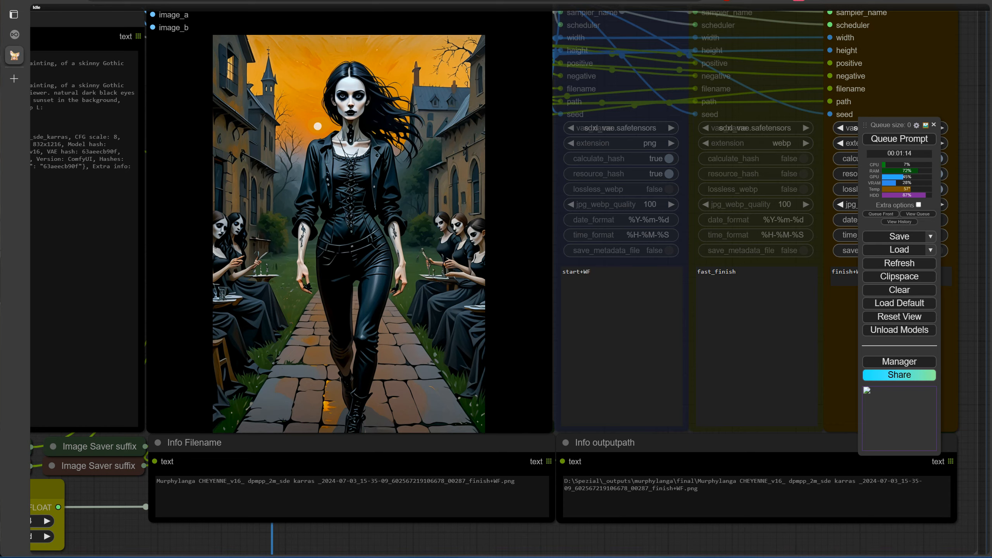
pyautogui.hotkey('shift', 'alt', 'x')
# - Switch the first group's canny preprocessor from Fake Scribble Lines to Scribble PiDiNet Lines
pyautogui.hotkey('shift', 'alt', 'c')
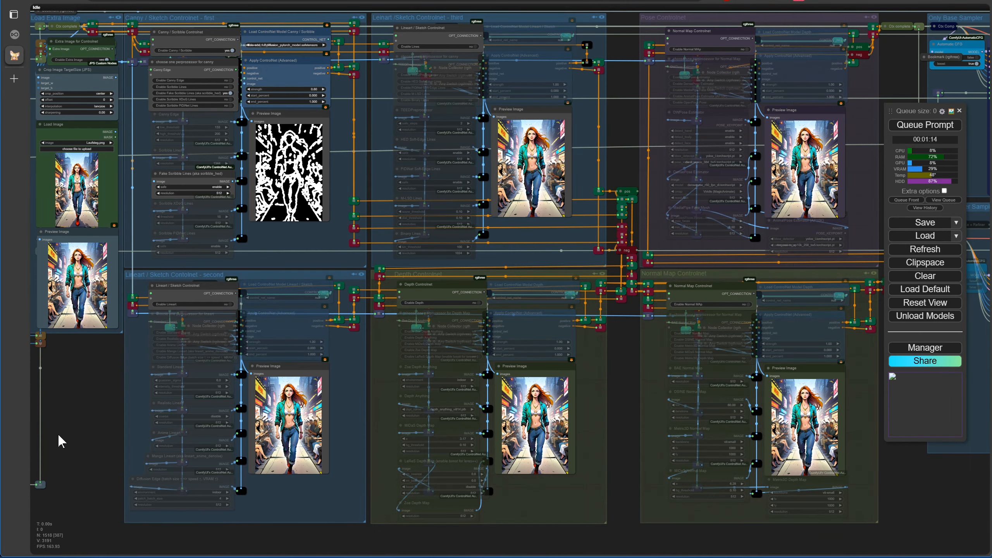
pyautogui.scroll(7, 205, 118)
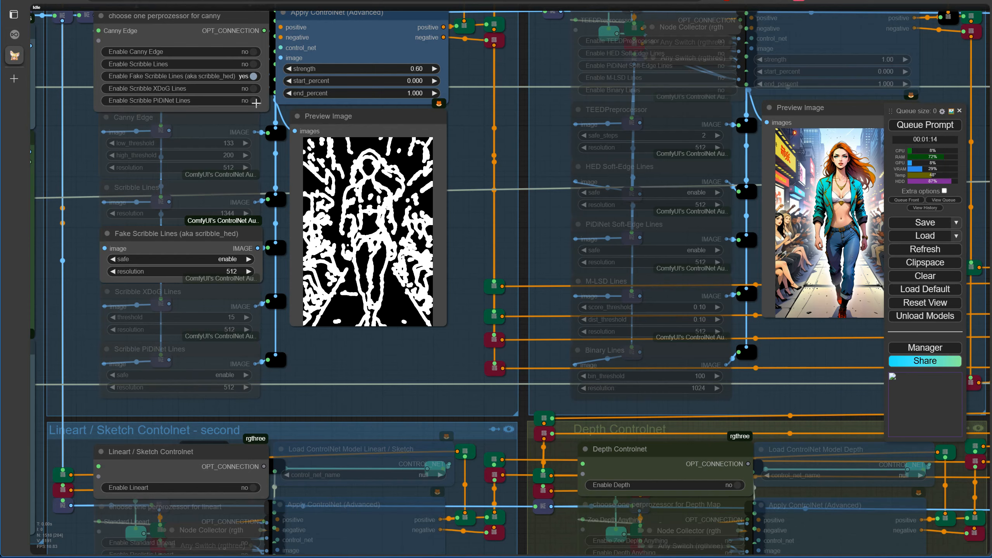
pyautogui.click(256, 103)
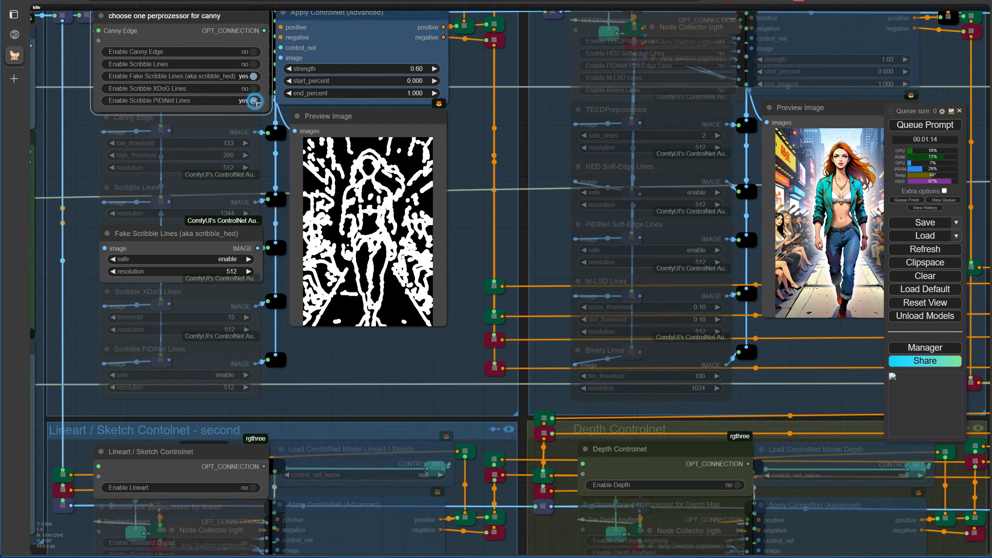
pyautogui.click(252, 77)
pyautogui.scroll(-3, 457, 157)
pyautogui.scroll(-2, 457, 156)
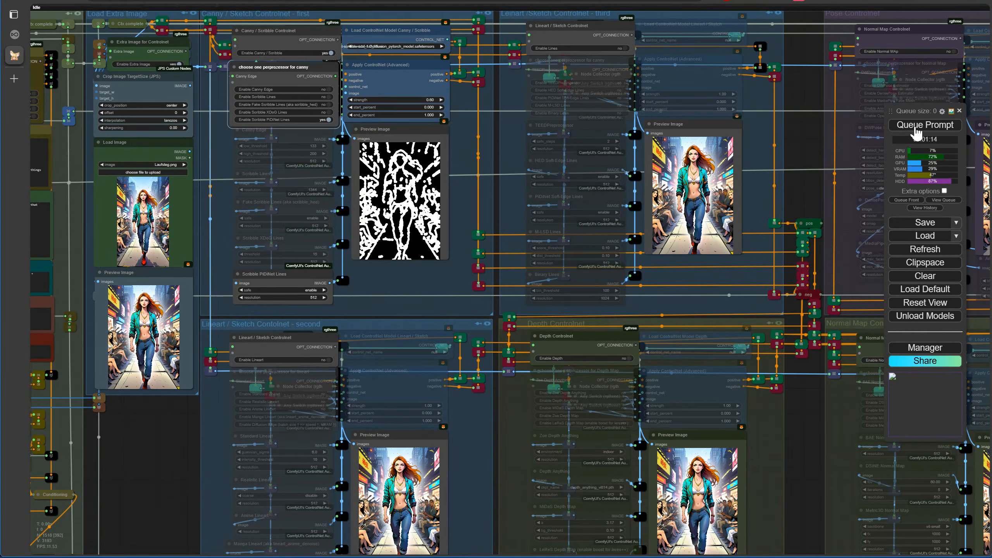
# - Queue the prompt with Scribble PiDiNet Lines and view the finished image in the Image Comparer
pyautogui.click(916, 125)
pyautogui.click(809, 133)
pyautogui.press('2')
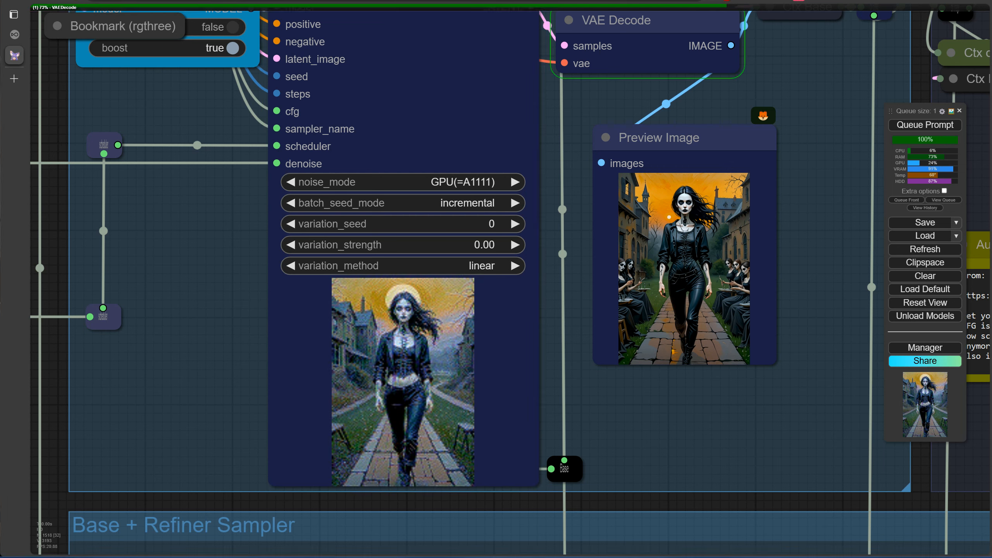
pyautogui.hotkey('shift', 'alt', 'x')
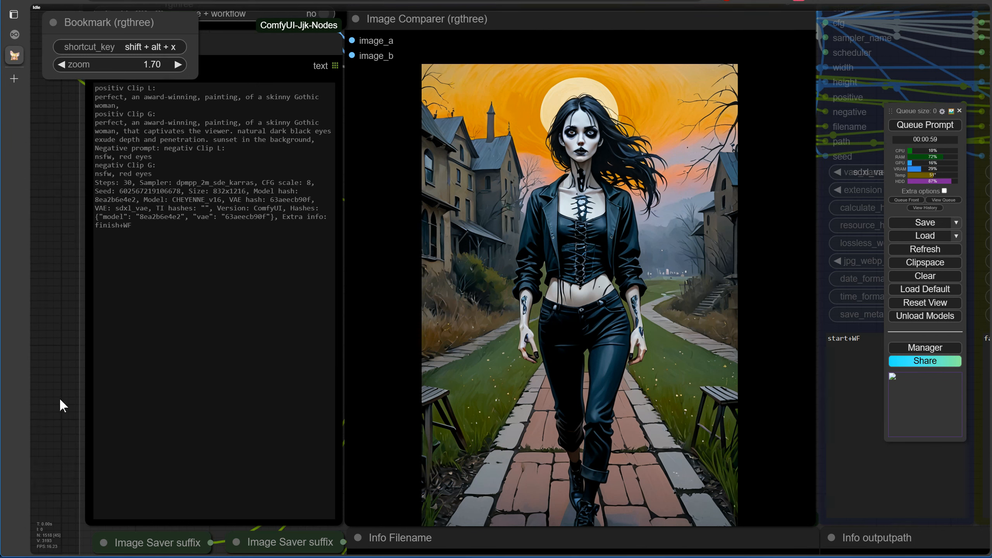
# - Disable the Canny / Scribble ControlNet in the first Canny / Sketch group
pyautogui.hotkey('shift', 'alt', 'c')
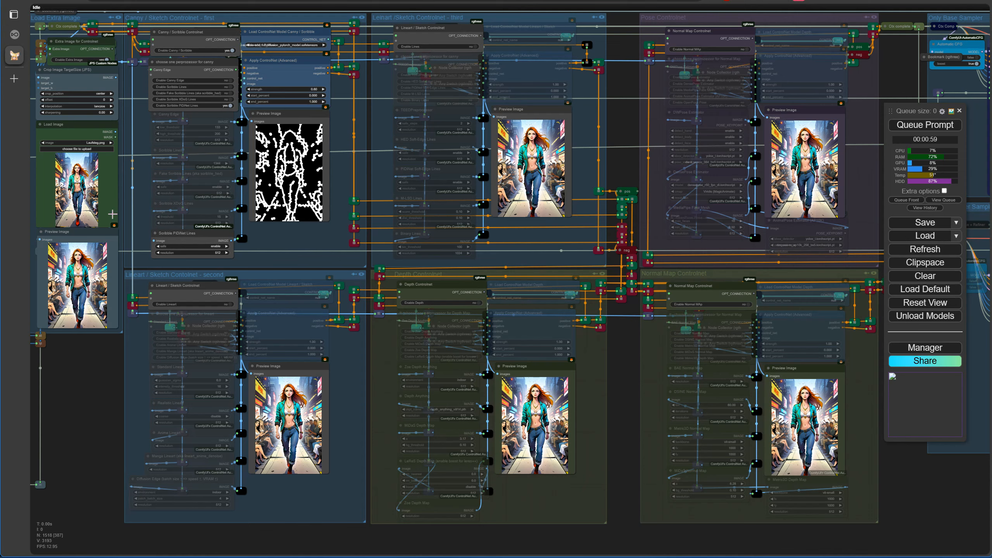
pyautogui.scroll(2, 216, 141)
pyautogui.click(239, 34)
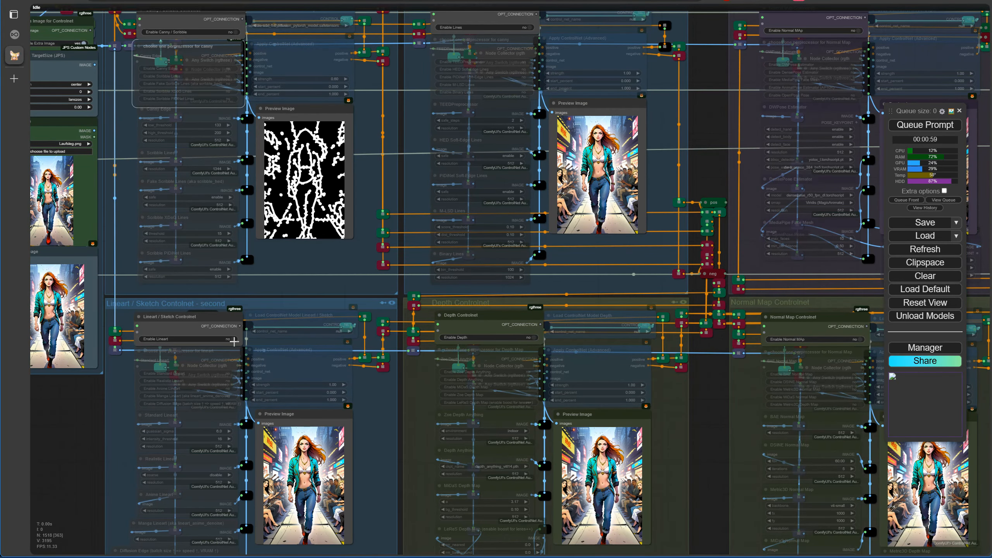
# - Enable the Lineart ControlNet in the second Lineart / Sketch group and choose Anime Lineart as its preprocessor
pyautogui.click(234, 340)
pyautogui.scroll(6, 195, 409)
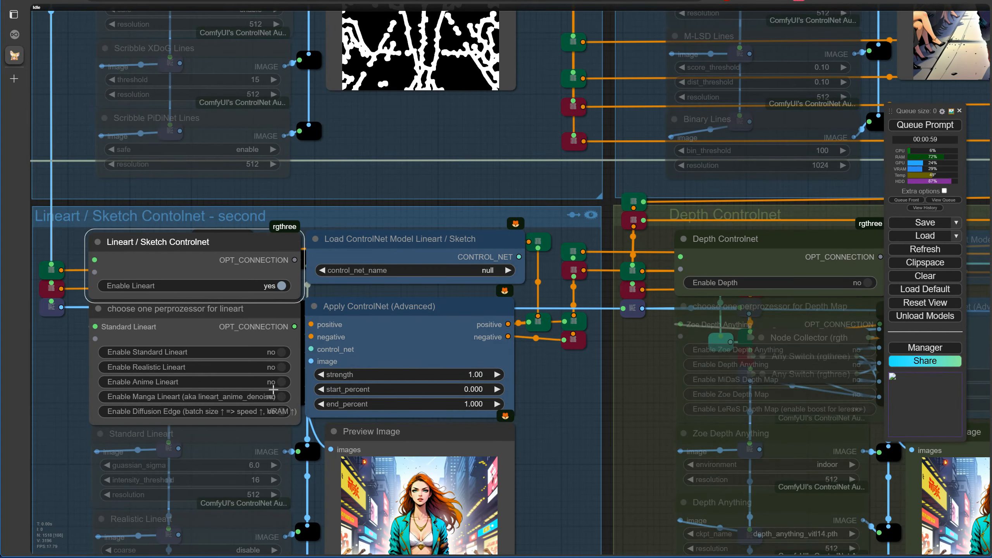
pyautogui.click(284, 384)
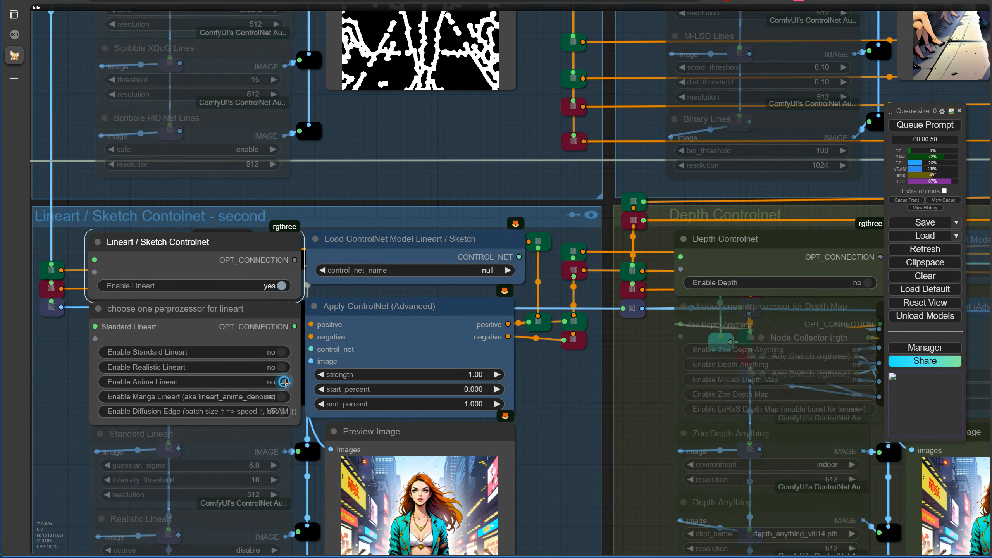
# - Load the SDXL model controlnet-scribble-sdxl-1.0 diffusion_pytorch_model.safetensors for the Lineart / Sketch ControlNet
pyautogui.click(426, 270)
pyautogui.moveTo(450, 288)
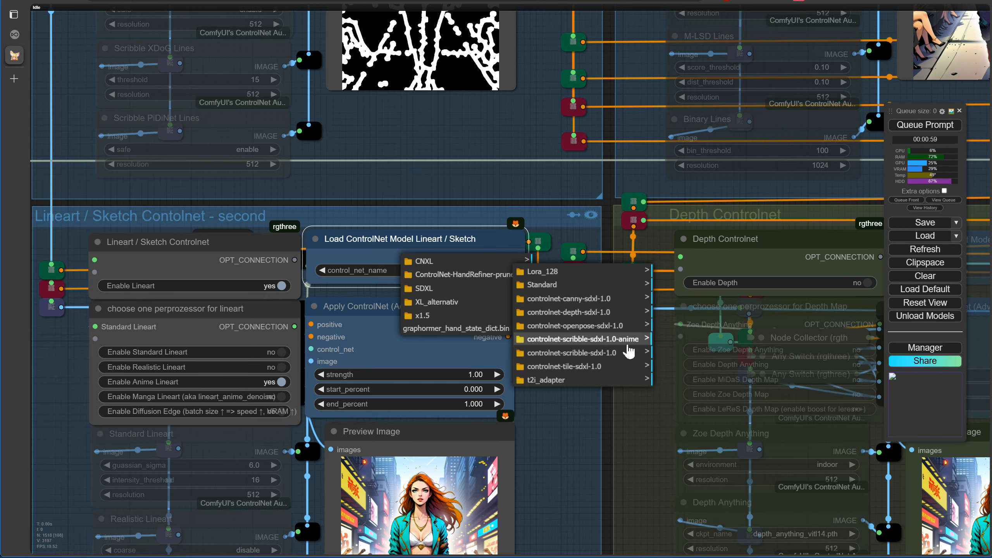
pyautogui.moveTo(614, 354)
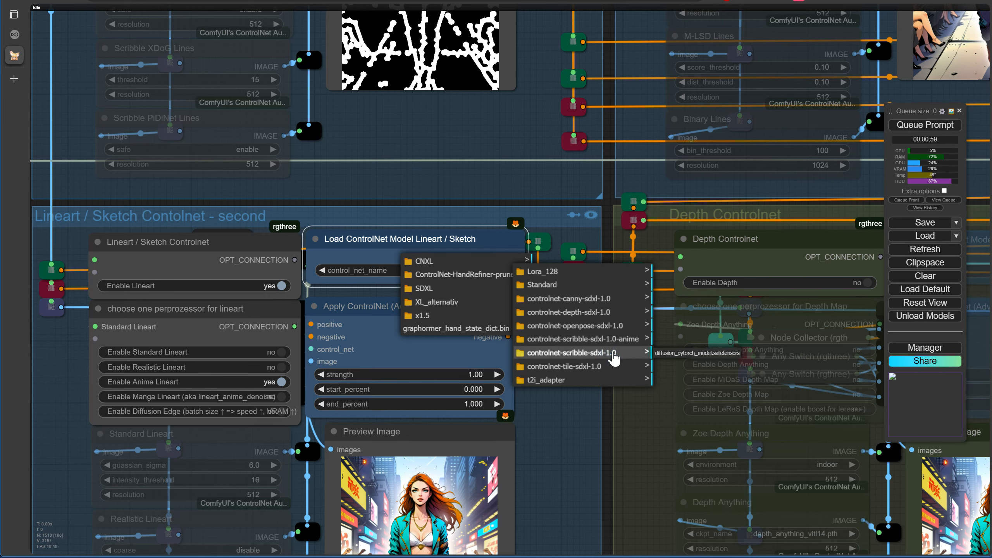
pyautogui.click(681, 354)
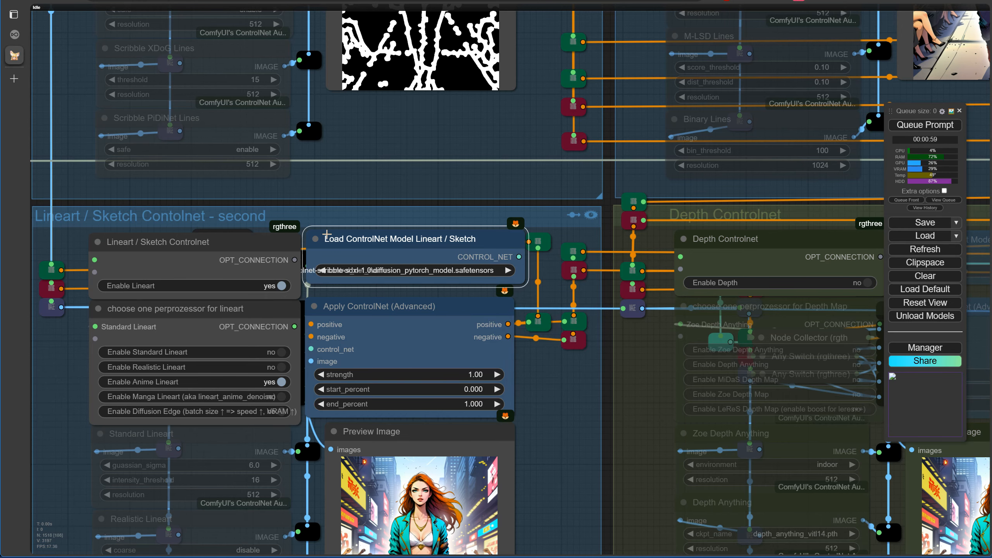
# - Queue the prompt with the Anime Lineart guidance and view the finished image in the Image Comparer
pyautogui.scroll(-10, 493, 145)
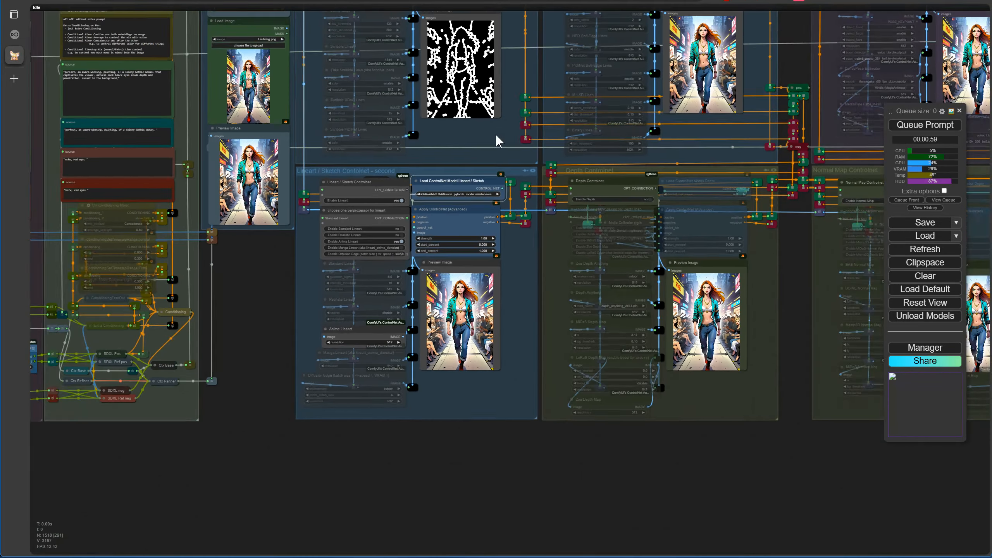
pyautogui.moveTo(495, 134); pyautogui.dragTo(483, 239)
pyautogui.click(906, 126)
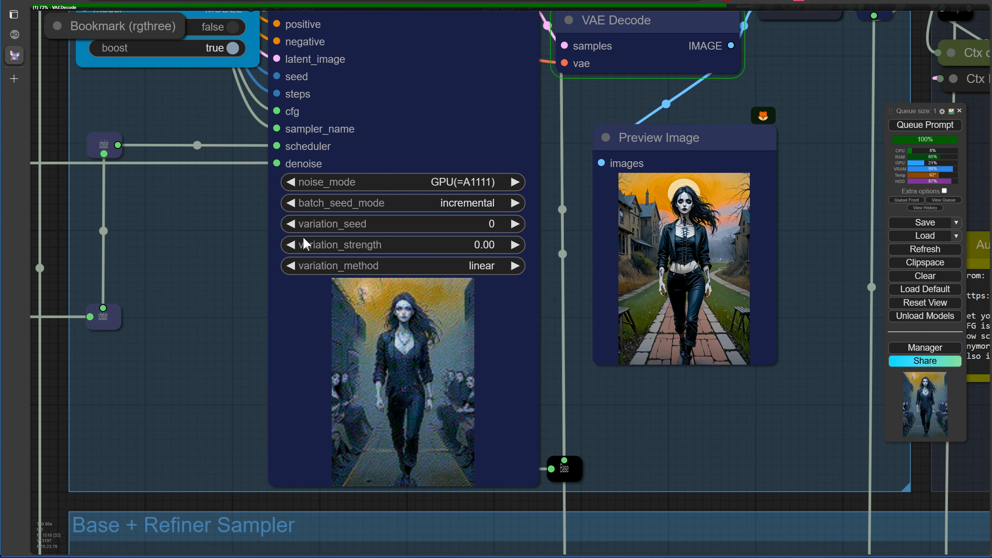
pyautogui.hotkey('shift', 'alt', 'x')
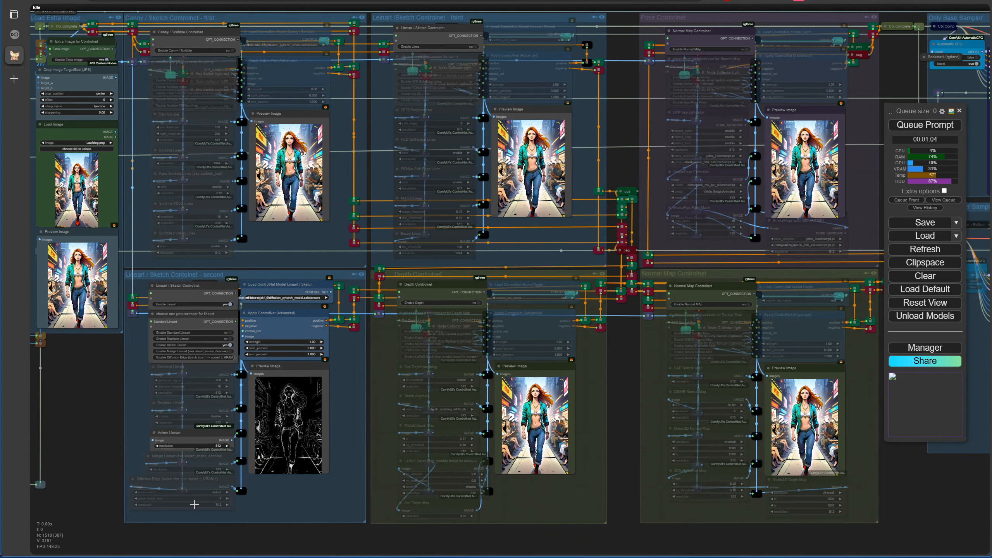
# - Set the second Lineart / Sketch group's Apply ControlNet strength to 0.60 and its end_percent to 0.800
pyautogui.scroll(8, 308, 361)
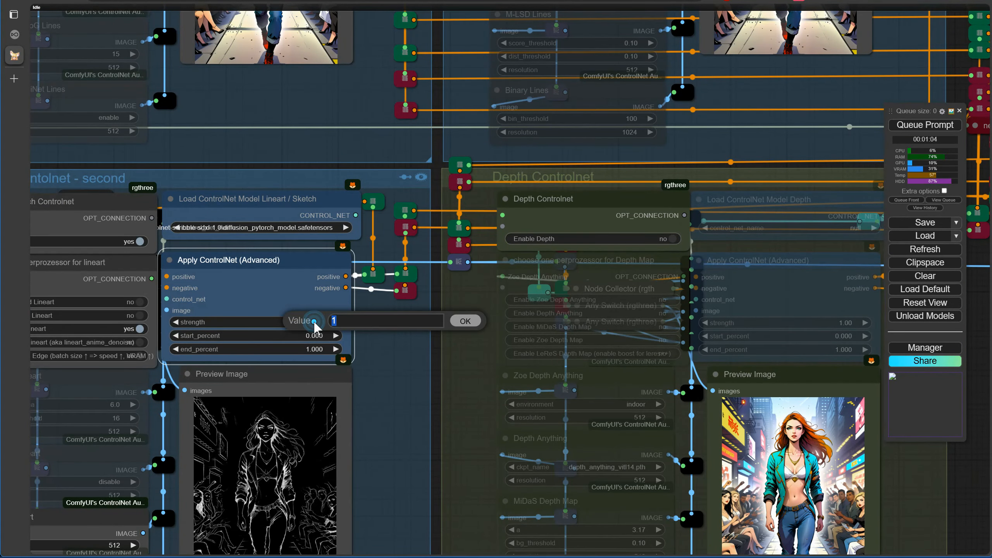
pyautogui.click(313, 342)
pyautogui.click(465, 320)
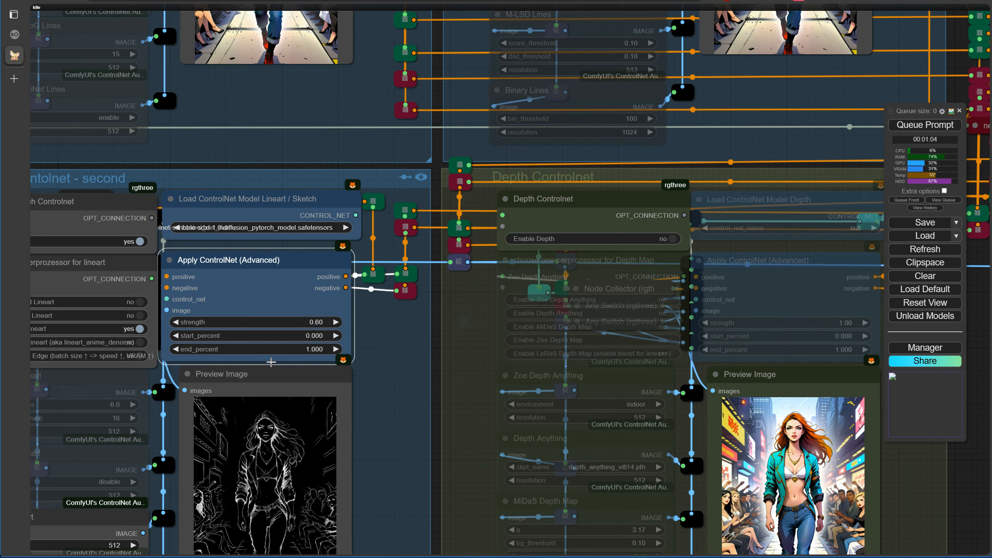
pyautogui.click(312, 350)
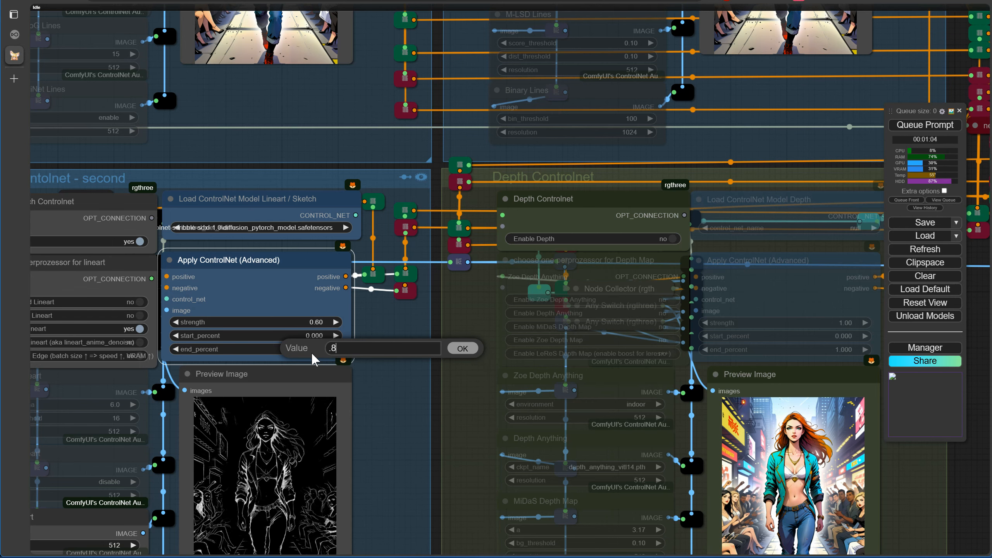
pyautogui.click(464, 349)
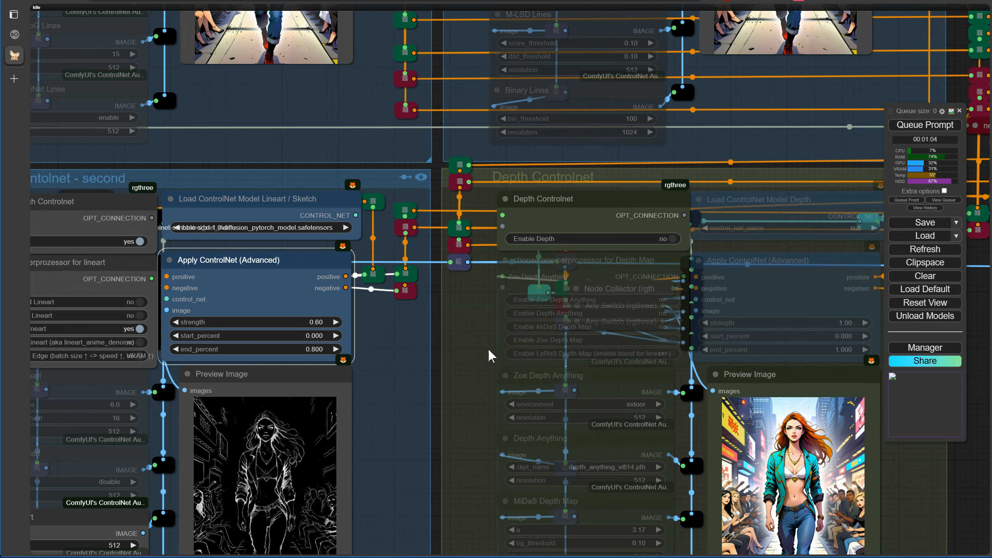
# - Queue the prompt with the reduced lineart strength and end percent, and view the finished image in the Image Comparer
pyautogui.click(927, 126)
pyautogui.press('1')
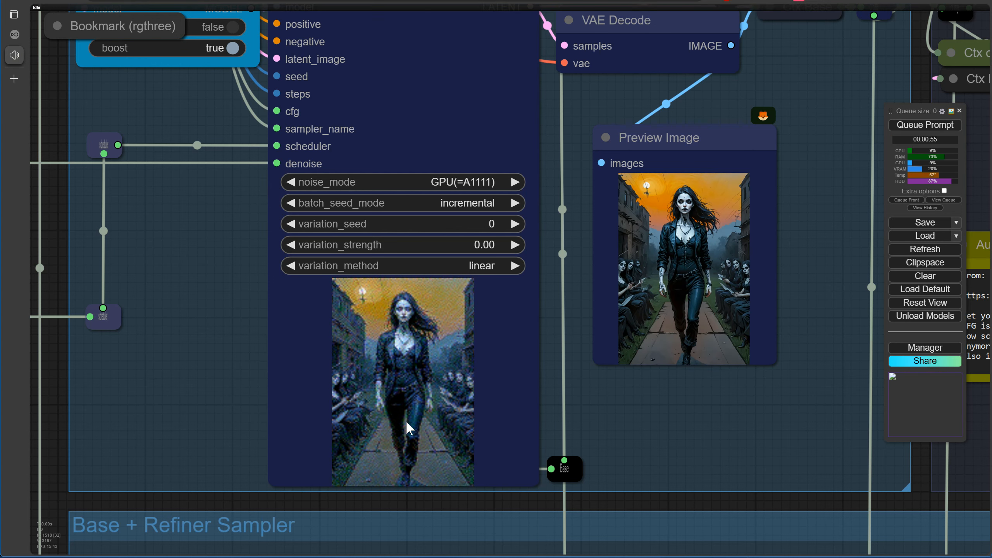
pyautogui.hotkey('shift', 'alt', 'x')
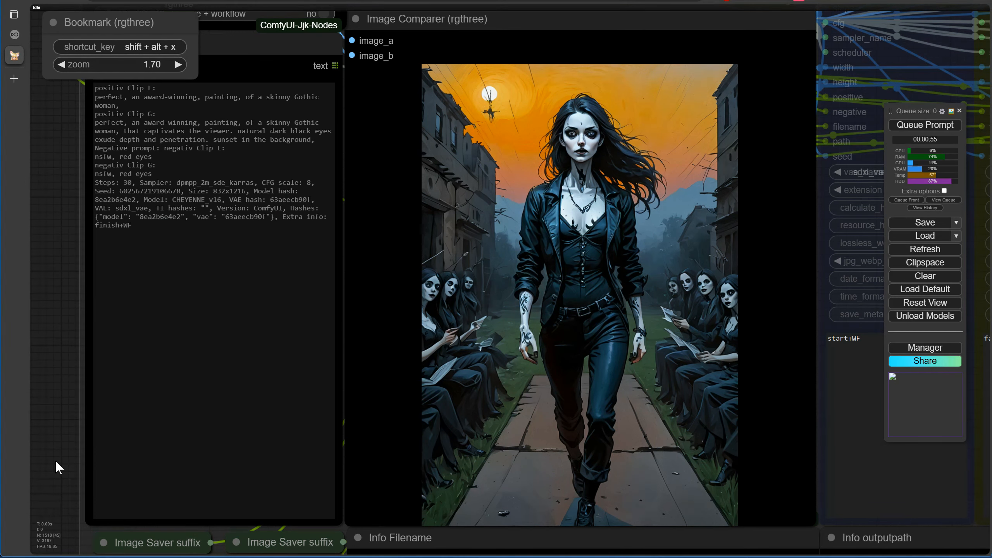
# - Turn off the Anime Lineart preprocessor in the second Lineart / Sketch group
pyautogui.hotkey('shift', 'alt', 'c')
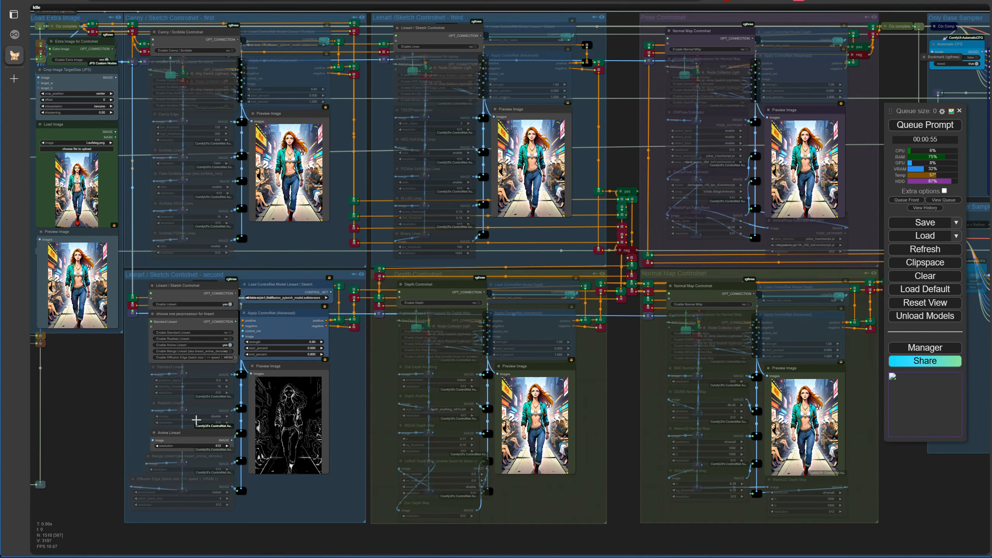
pyautogui.scroll(4, 237, 374)
pyautogui.click(231, 345)
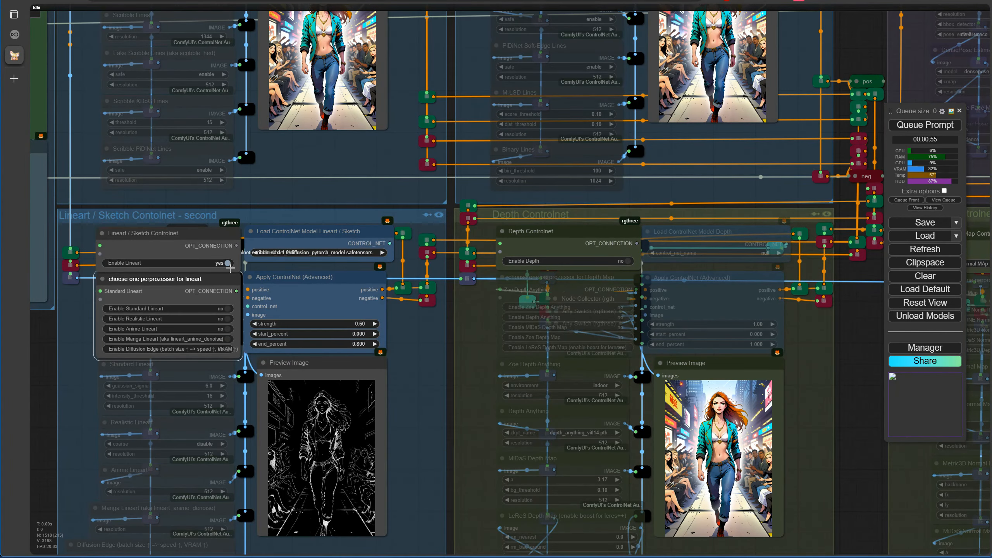
# - Disable the second Lineart / Sketch ControlNet and enable the Depth ControlNet with the Zoe Depth Anything preprocessor
pyautogui.click(230, 265)
pyautogui.moveTo(853, 354); pyautogui.dragTo(602, 241)
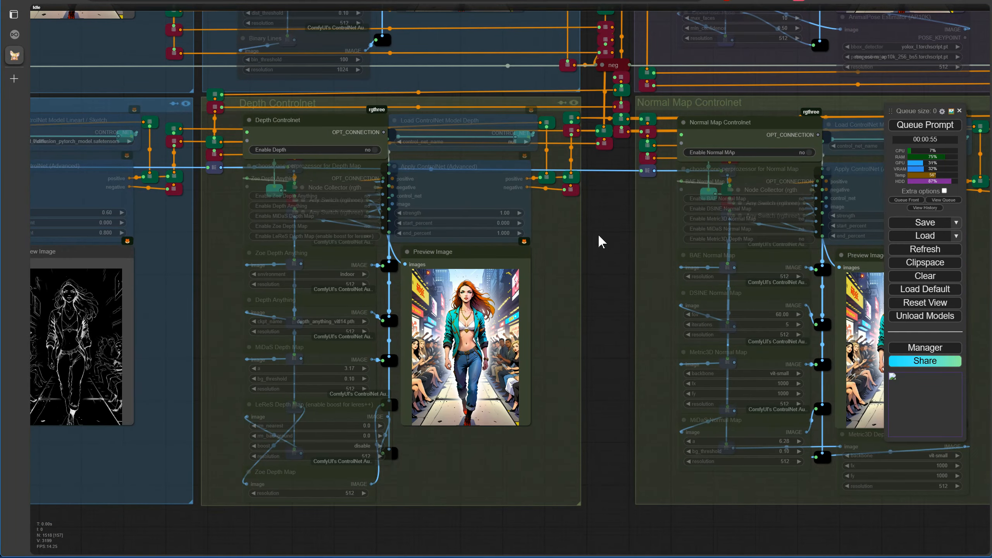
pyautogui.click(376, 150)
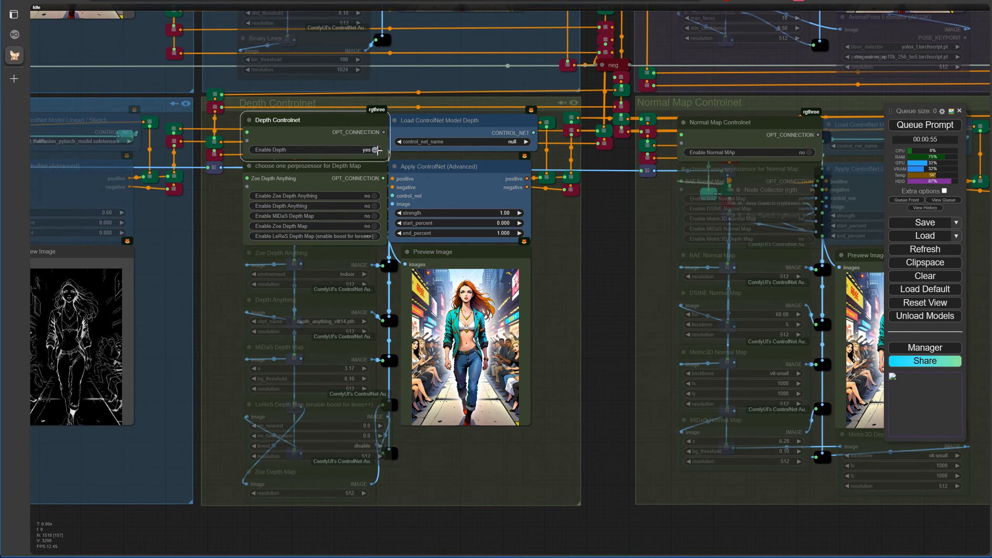
pyautogui.click(375, 197)
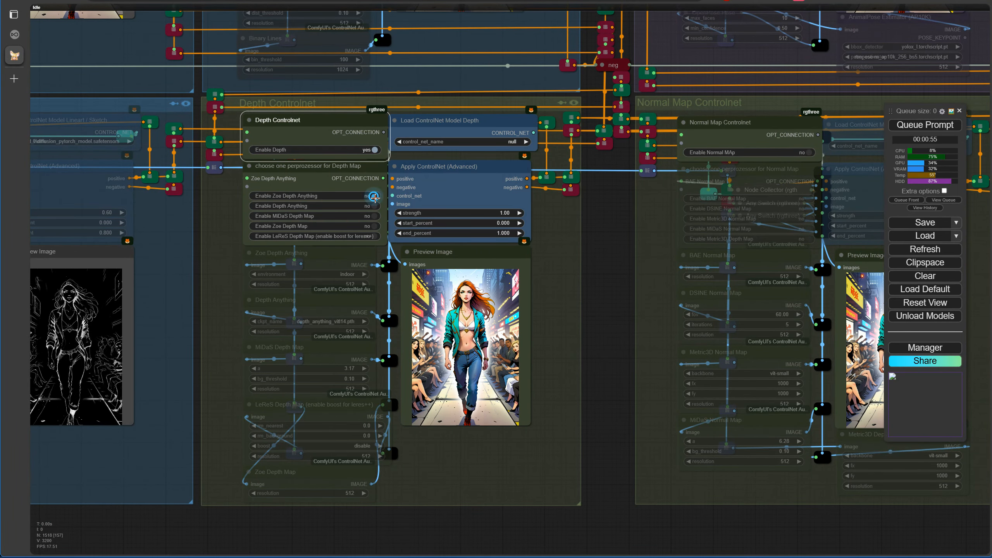
# - Load diffusion_pytorch_model.safetensors from the SDXL controlnet-depth-sdxl-1.0 folder as the Depth group's ControlNet model
pyautogui.click(454, 142)
pyautogui.click(469, 164)
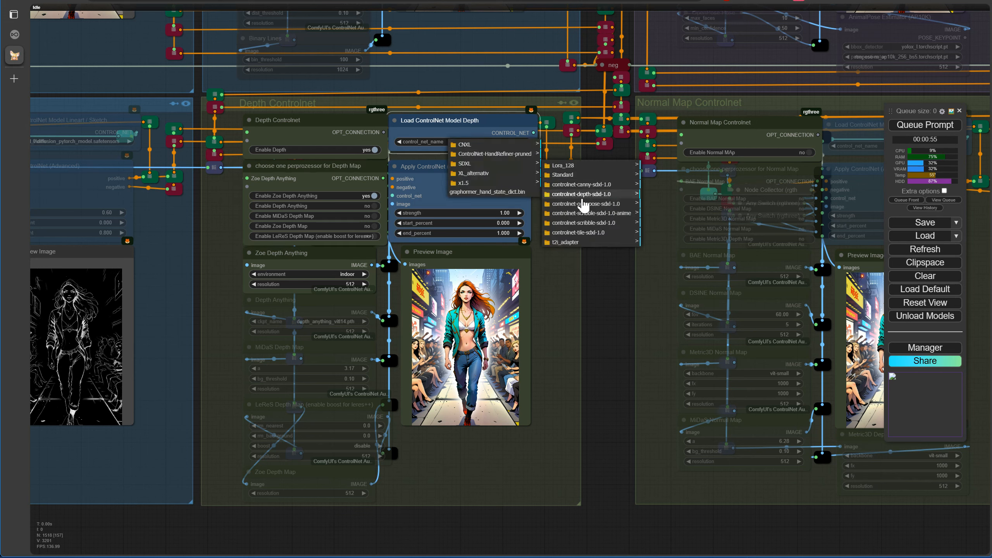
pyautogui.click(633, 195)
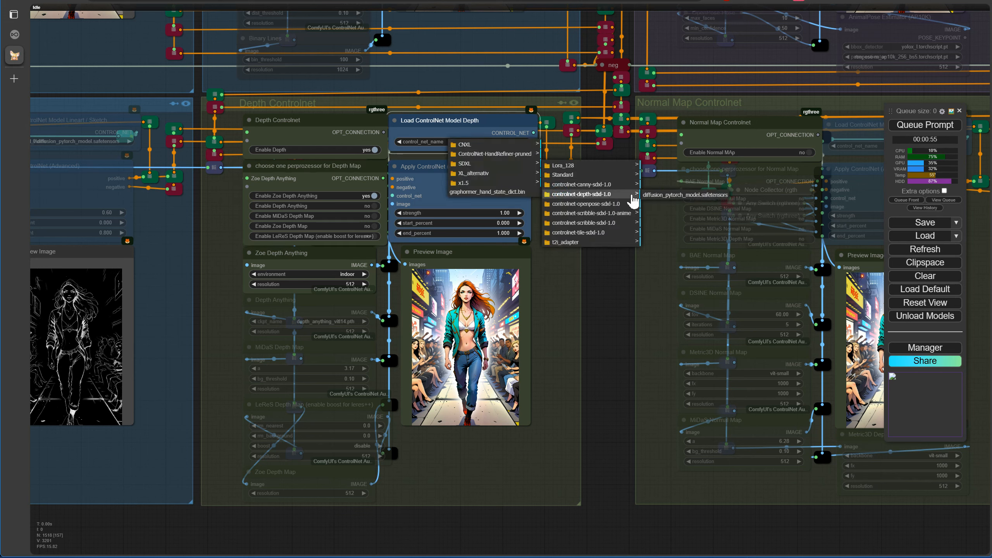
pyautogui.click(658, 195)
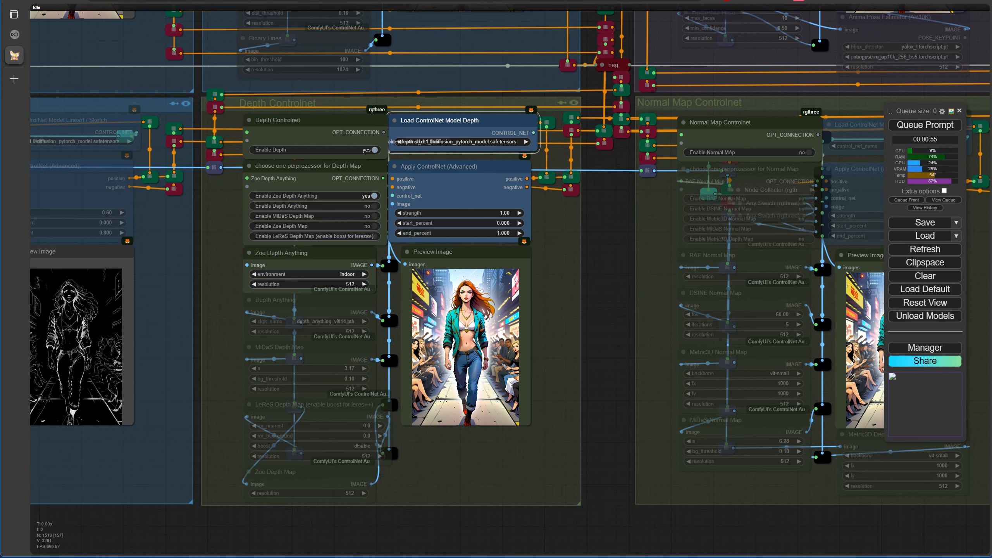
# - Queue the prompt with the Zoe Depth Anything guidance at full strength and view the finished image in the Image Comparer
pyautogui.click(930, 129)
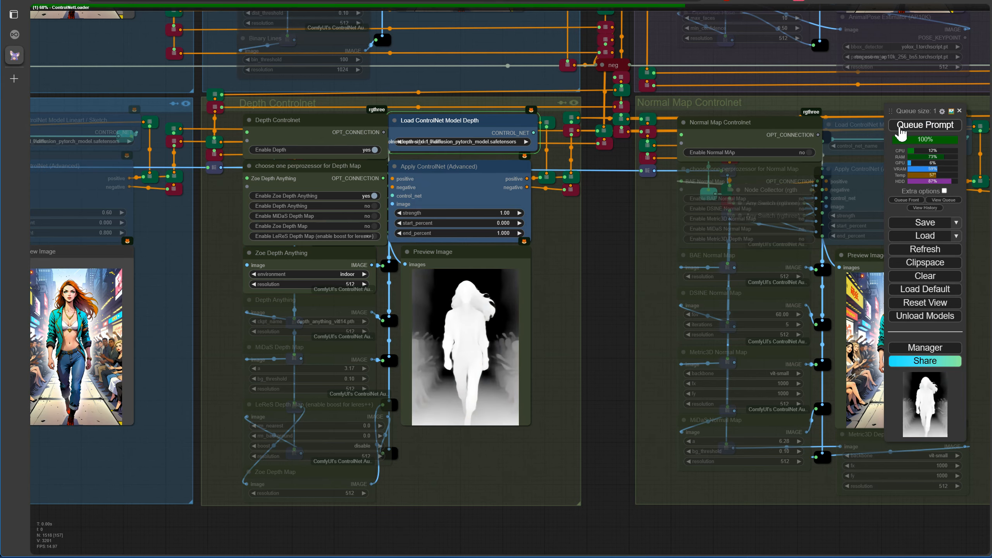
pyautogui.scroll(-5, 610, 274)
pyautogui.moveTo(610, 274); pyautogui.dragTo(206, 326)
pyautogui.press('1')
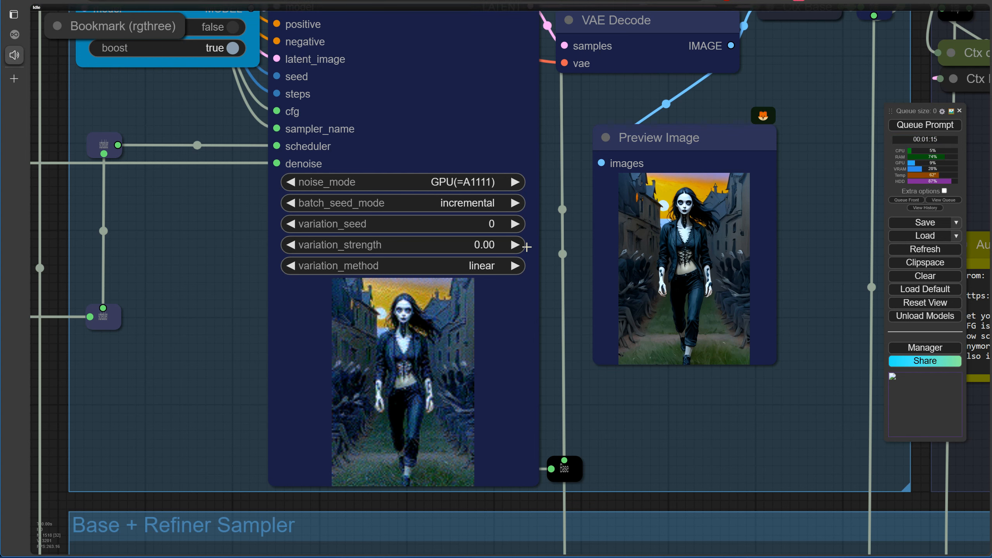
pyautogui.hotkey('shift', 'alt', 'x')
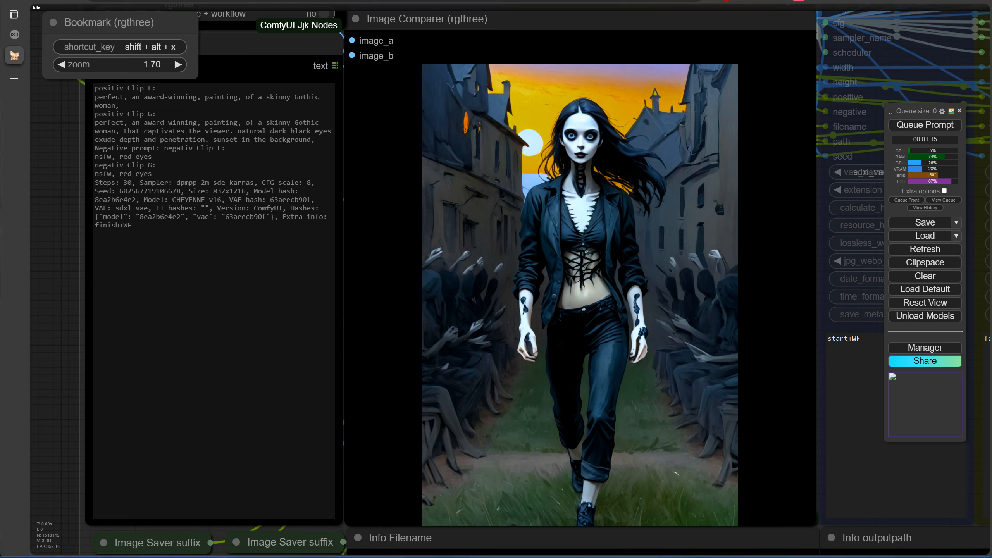
# - Return to the Depth ControlNet group and set its Apply ControlNet strength to 0.50
pyautogui.hotkey('shift', 'alt', 'c')
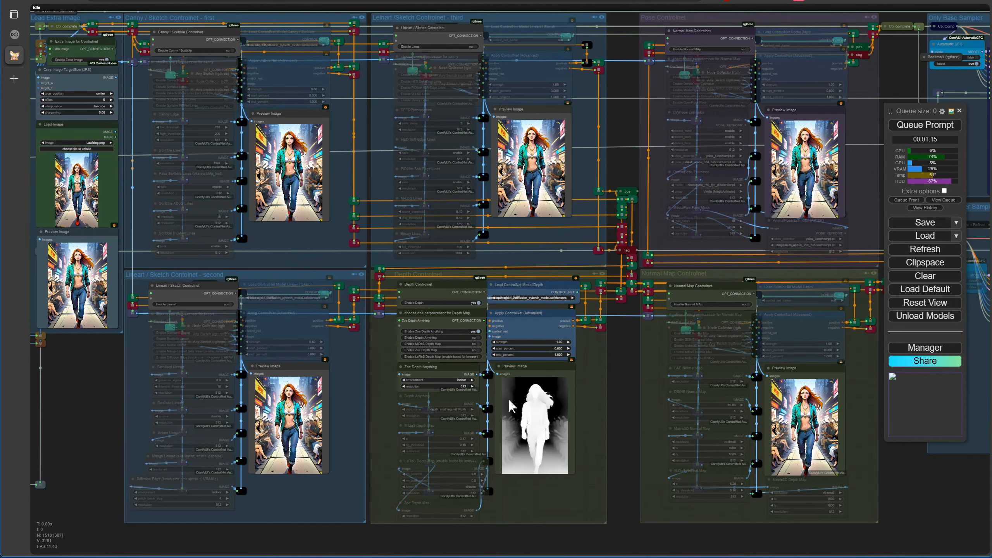
pyautogui.scroll(2, 593, 363)
pyautogui.scroll(10, 601, 354)
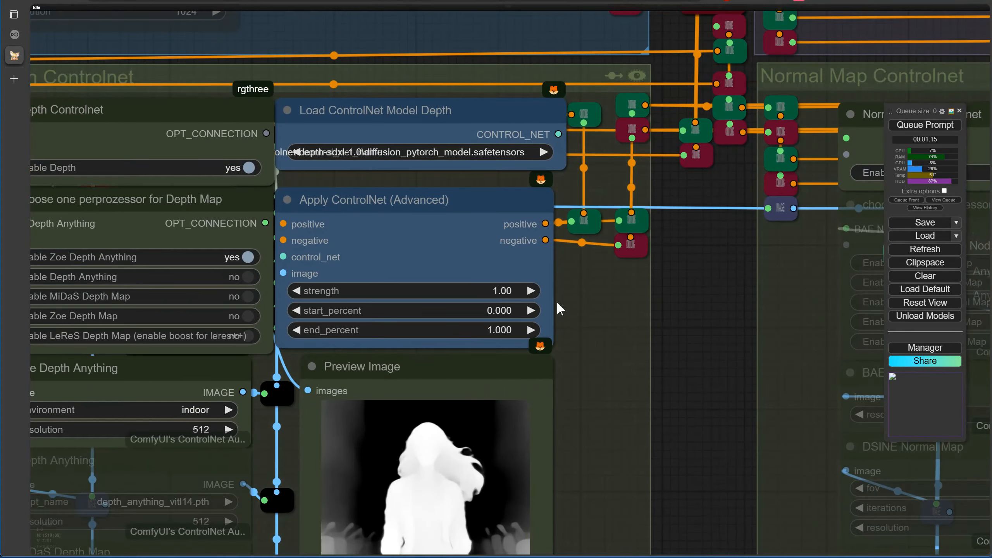
pyautogui.click(502, 291)
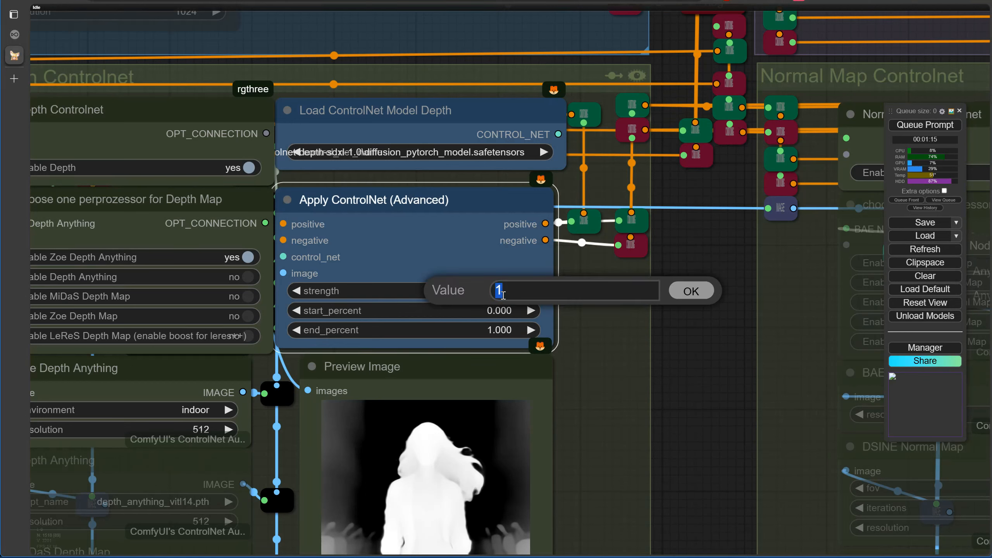
pyautogui.write('.5')
pyautogui.press('Return')
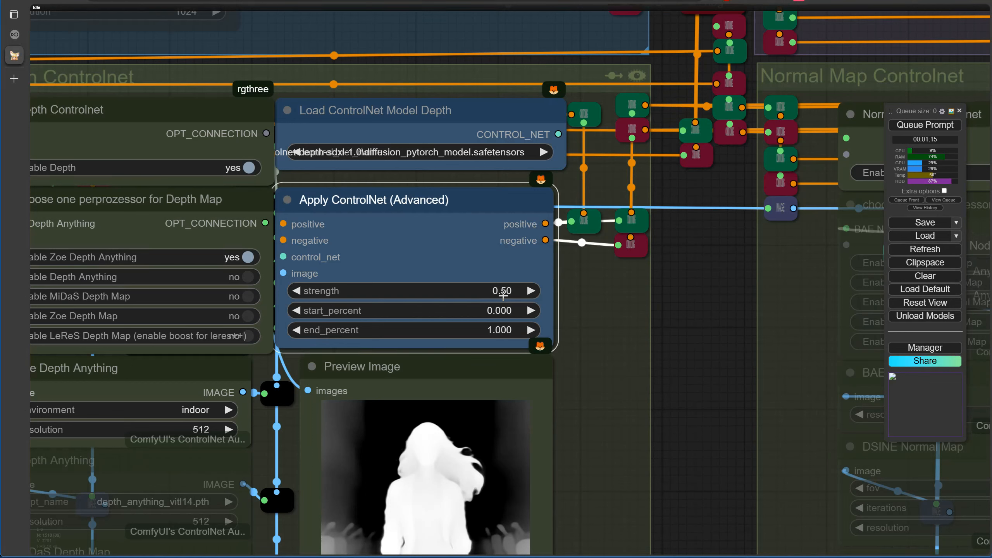
# - Queue the prompt with the reduced depth strength and view the new image in the Image Comparer
pyautogui.click(911, 125)
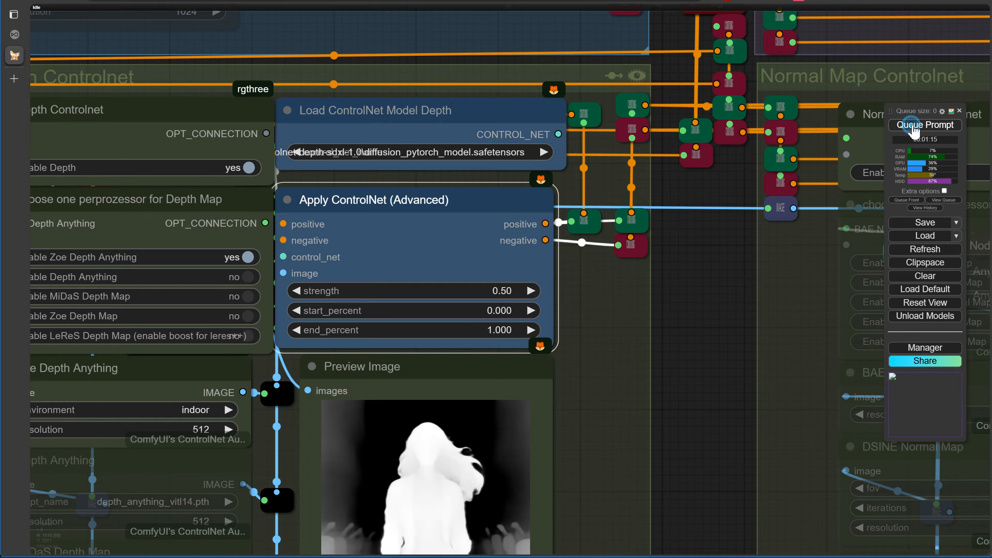
pyautogui.scroll(-7, 697, 304)
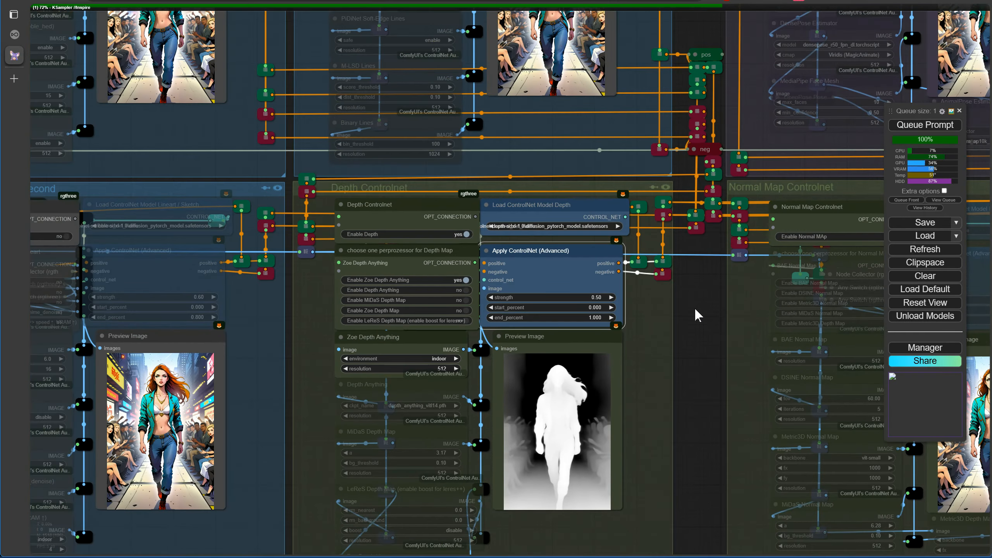
pyautogui.moveTo(699, 308); pyautogui.dragTo(450, 280)
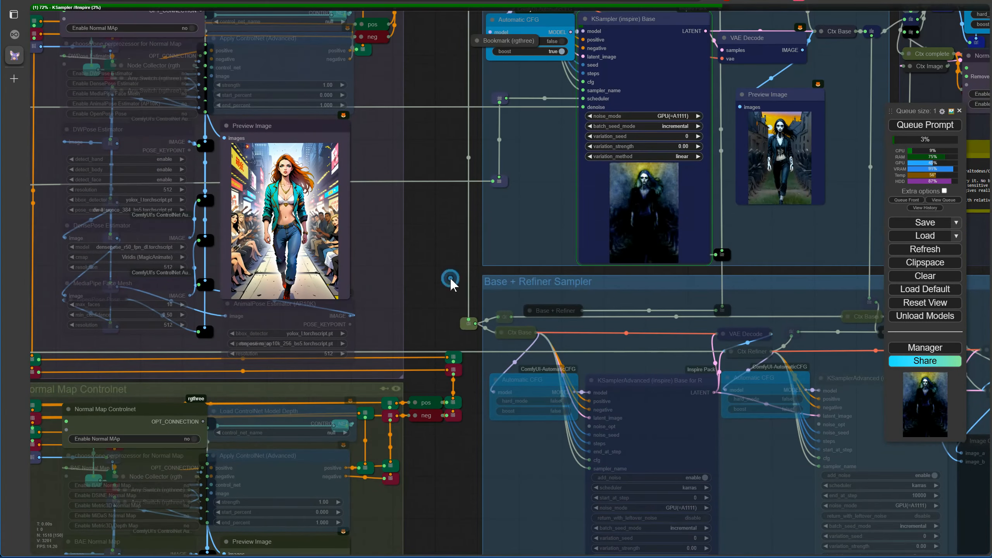
pyautogui.press('1')
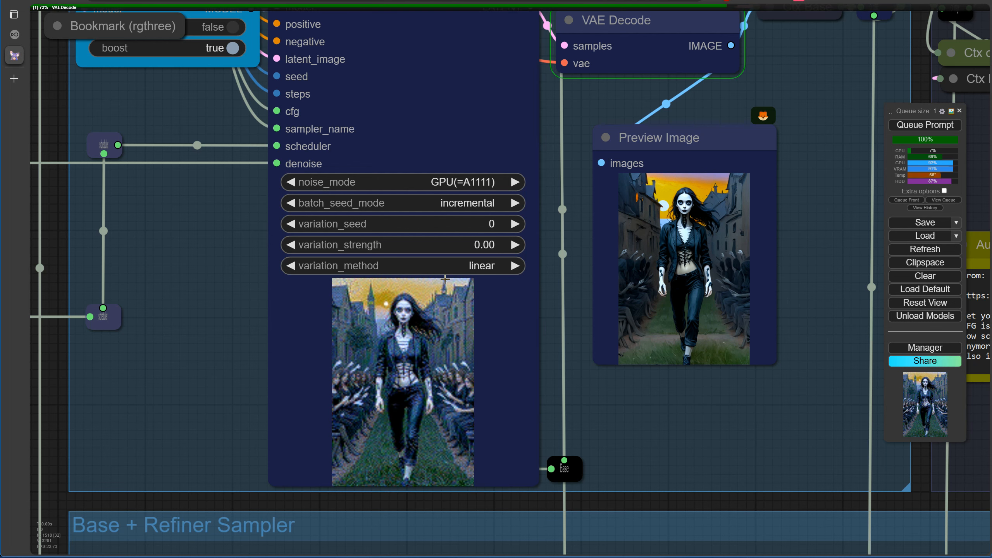
pyautogui.hotkey('shift', 'alt', 'x')
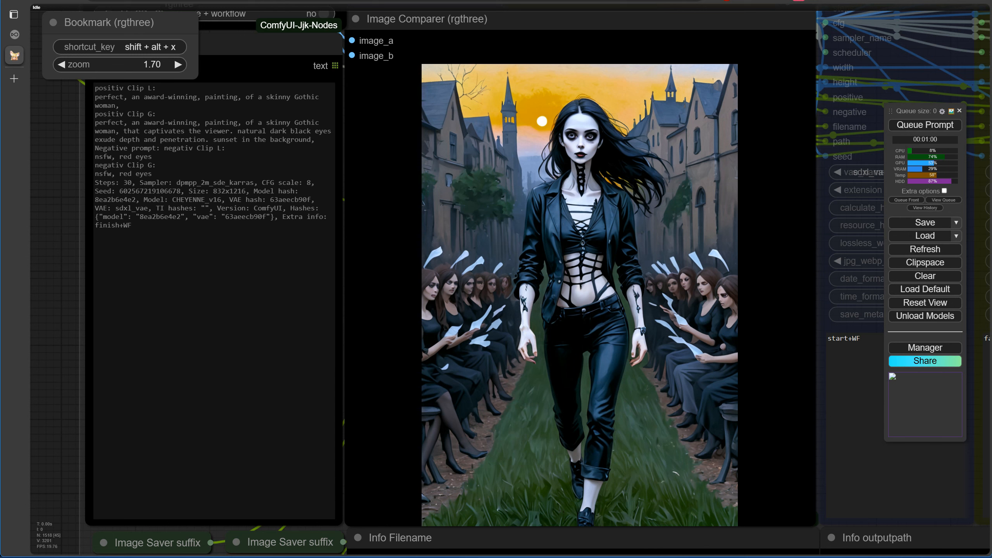
# - Lower the Depth ControlNet's strength to 0.35 in its Apply ControlNet (Advanced) node
pyautogui.hotkey('shift', 'alt', 'c')
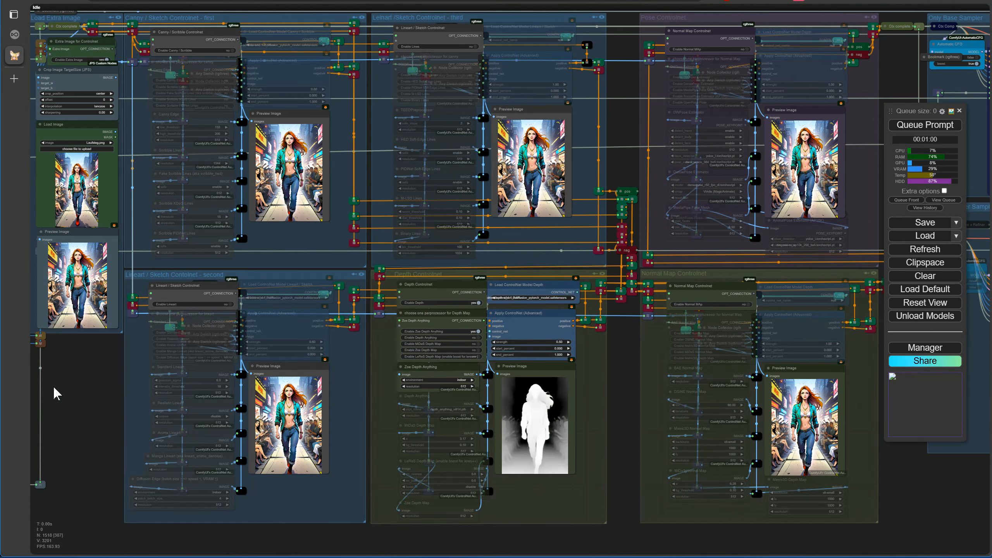
pyautogui.scroll(6, 595, 354)
pyautogui.moveTo(595, 351); pyautogui.dragTo(585, 307)
pyautogui.scroll(4, 584, 306)
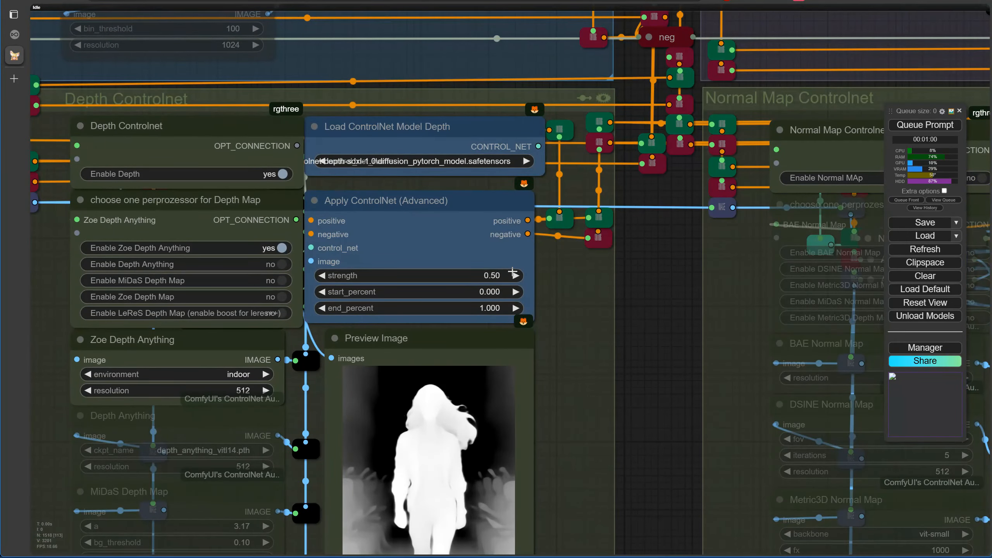
pyautogui.click(323, 275)
pyautogui.click(323, 275)
pyautogui.click(323, 275)
pyautogui.click(324, 275)
pyautogui.click(324, 275)
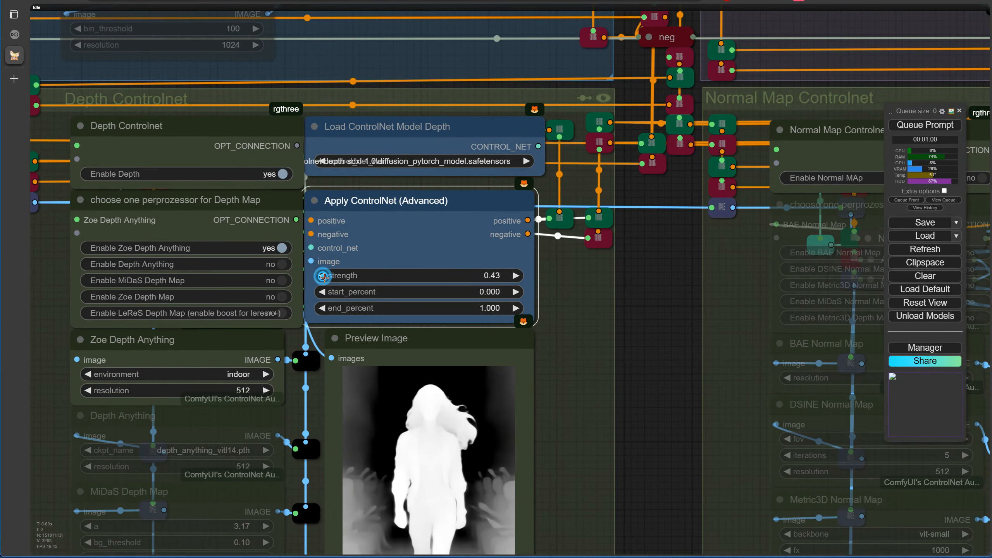
pyautogui.click(324, 276)
pyautogui.click(324, 275)
pyautogui.click(324, 275)
pyautogui.click(324, 276)
pyautogui.click(324, 276)
pyautogui.click(324, 276)
# - Set the end_percent of the Depth ControlNet's Apply ControlNet (Advanced) node to 0.8
pyautogui.click(469, 308)
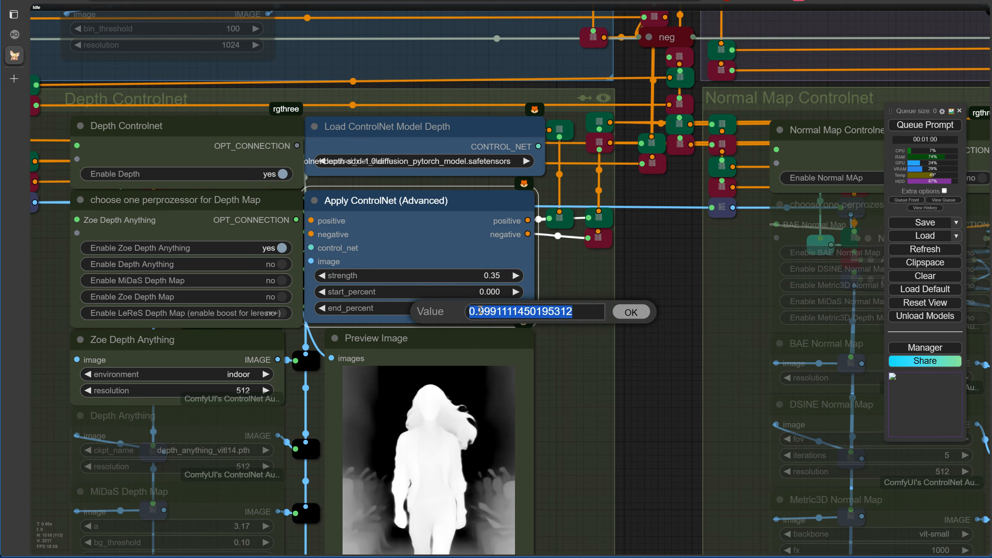
pyautogui.write('0.8')
pyautogui.press('Return')
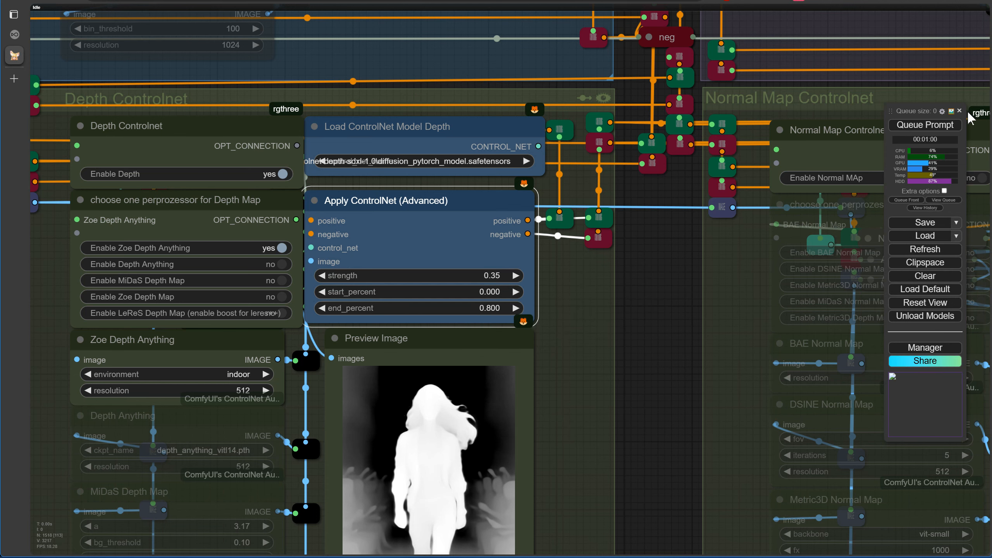
# - Queue the prompt with the adjusted depth settings and view the new image in the Image Comparer
pyautogui.click(914, 125)
pyautogui.scroll(-6, 660, 332)
pyautogui.press('1')
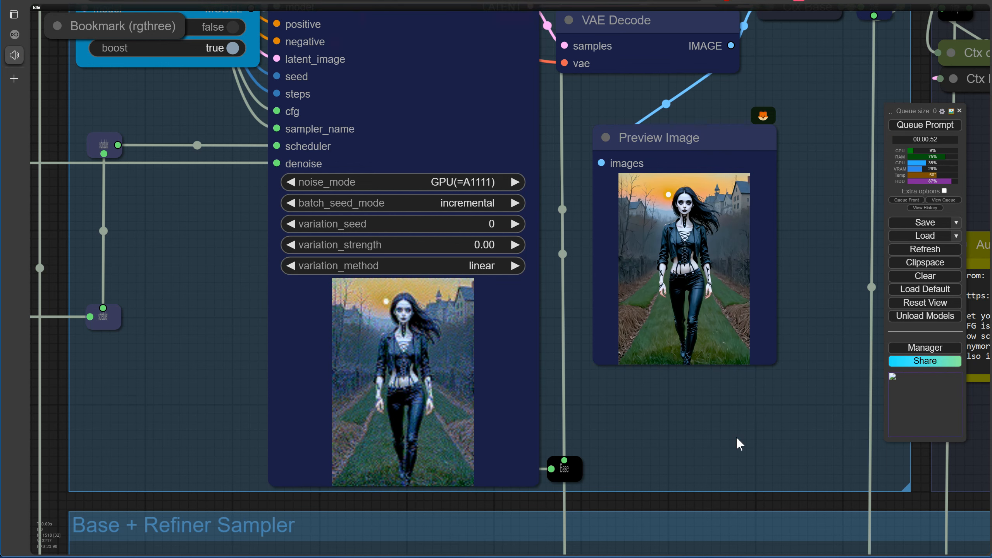
pyautogui.hotkey('shift', 'alt', 'x')
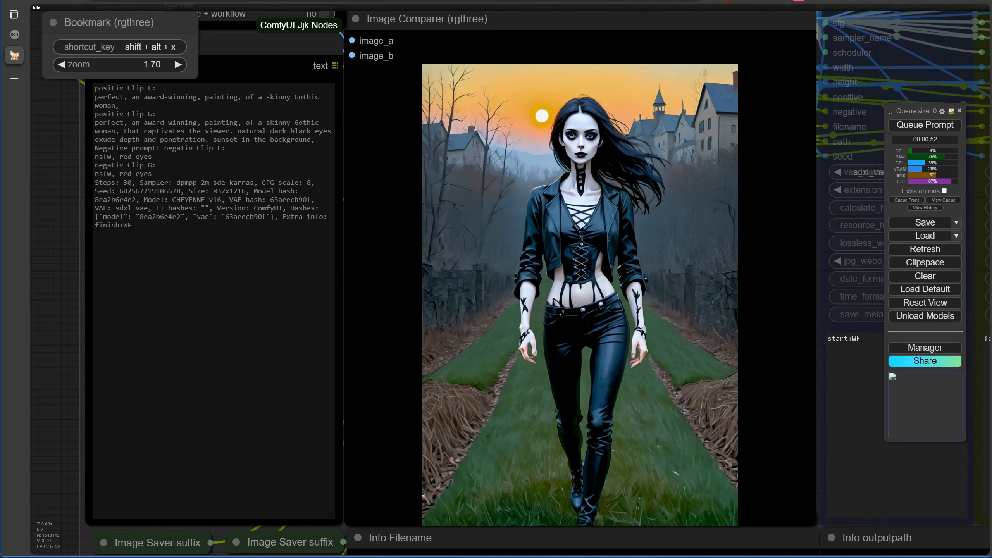
# - Select Laufsteg.png as the input picture in the Load Image node of the Image Input group
pyautogui.scroll(-10, 61, 372)
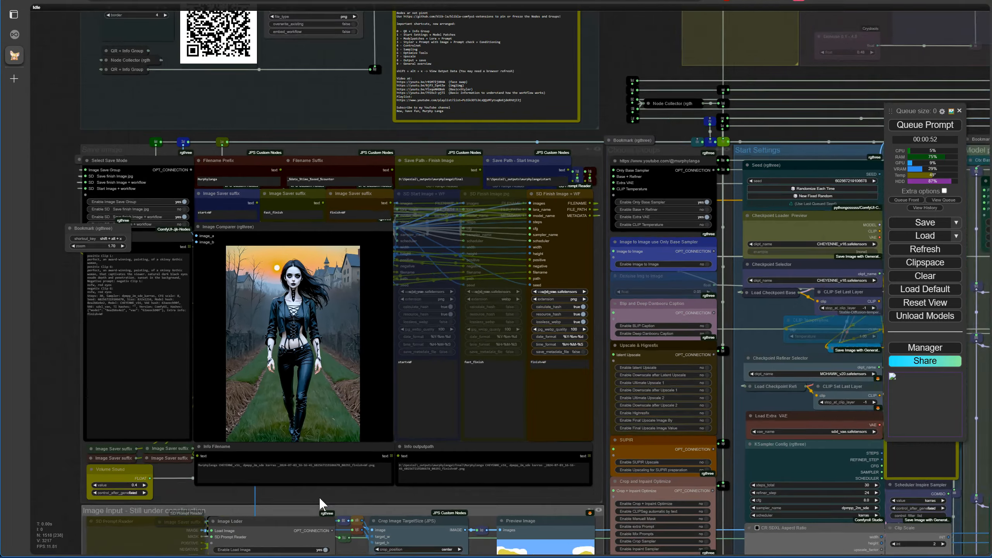
pyautogui.moveTo(320, 497); pyautogui.dragTo(399, 183)
pyautogui.scroll(6, 410, 283)
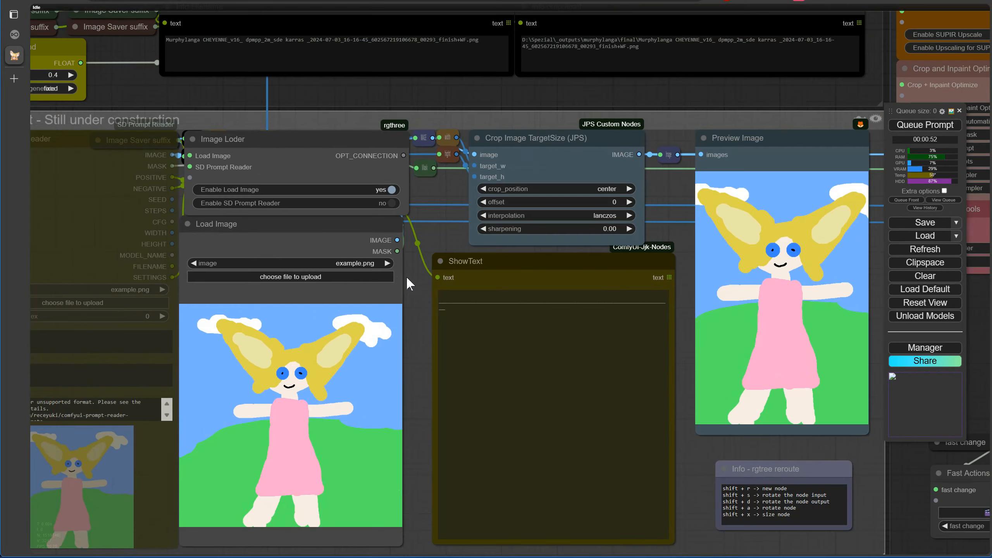
pyautogui.click(371, 264)
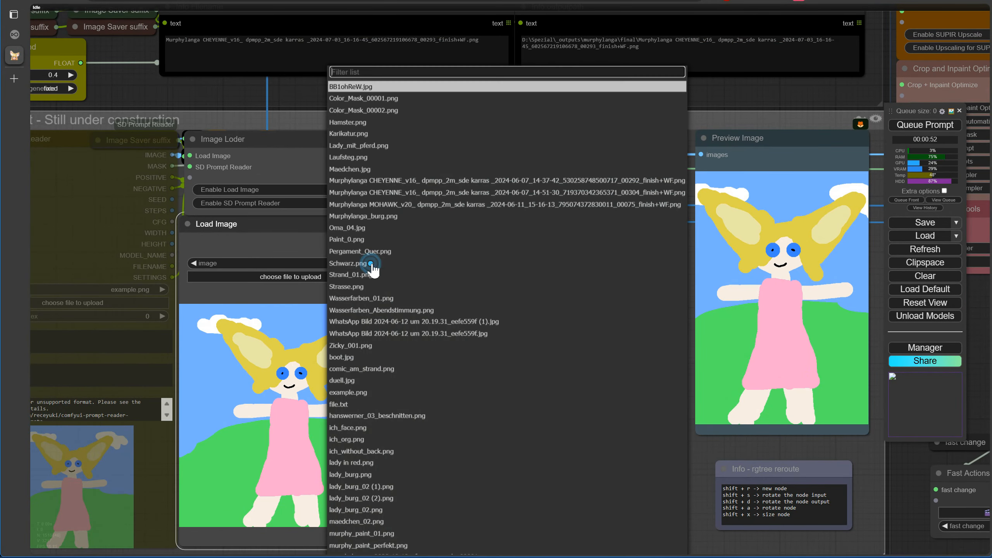
pyautogui.click(354, 157)
# - Enable Image to Image in the Image to Image use Only Base Sampler node
pyautogui.scroll(-7, 405, 452)
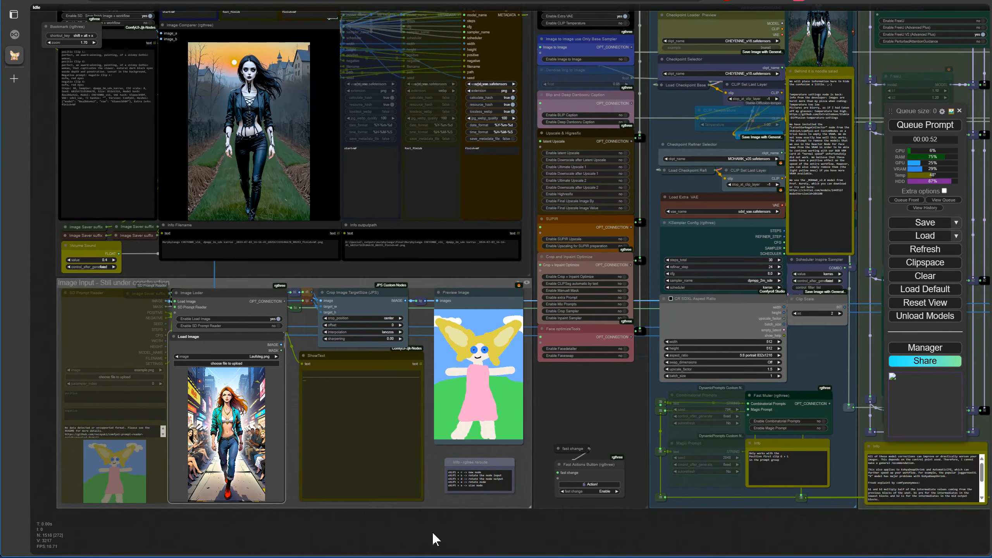
pyautogui.moveTo(433, 532); pyautogui.dragTo(242, 533)
pyautogui.scroll(4, 415, 76)
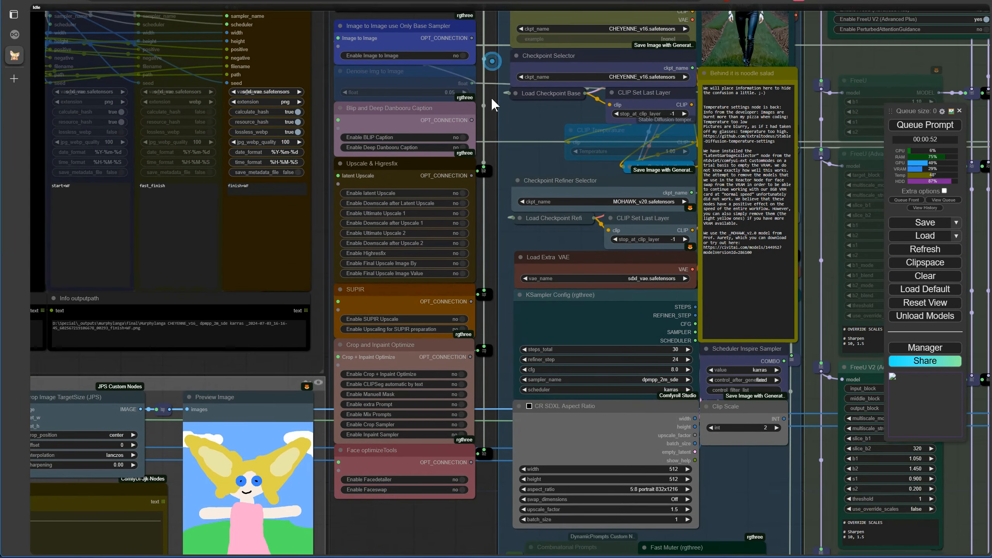
pyautogui.moveTo(492, 97); pyautogui.dragTo(492, 223)
pyautogui.click(466, 213)
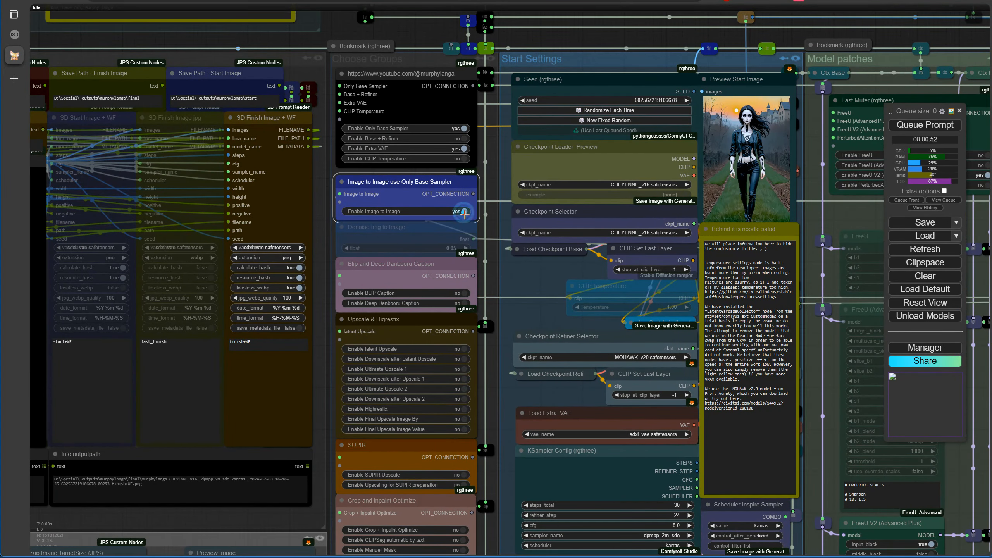
# - Set the float value of the Denoise Img to Image node to 0.4
pyautogui.scroll(1, 496, 241)
pyautogui.scroll(6, 489, 242)
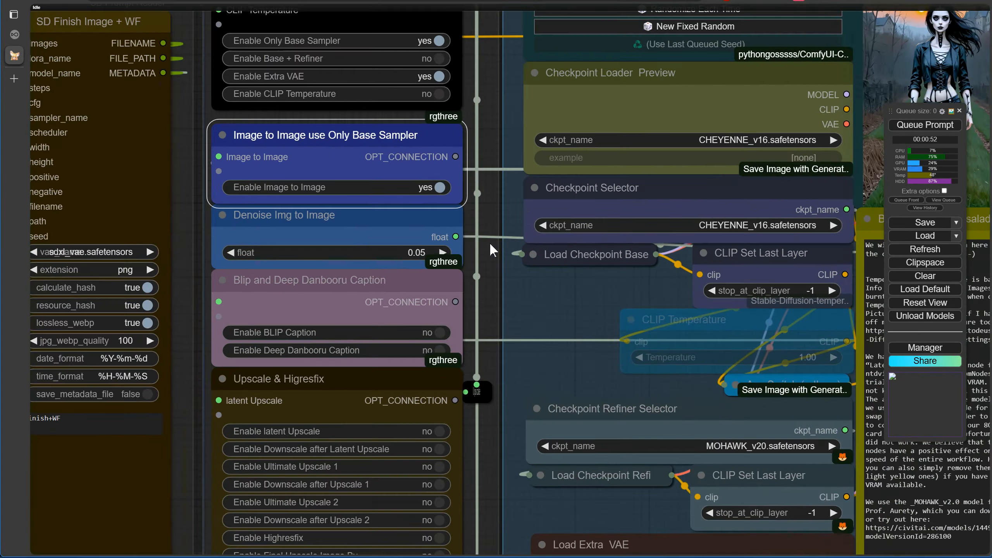
pyautogui.click(410, 254)
pyautogui.write('.')
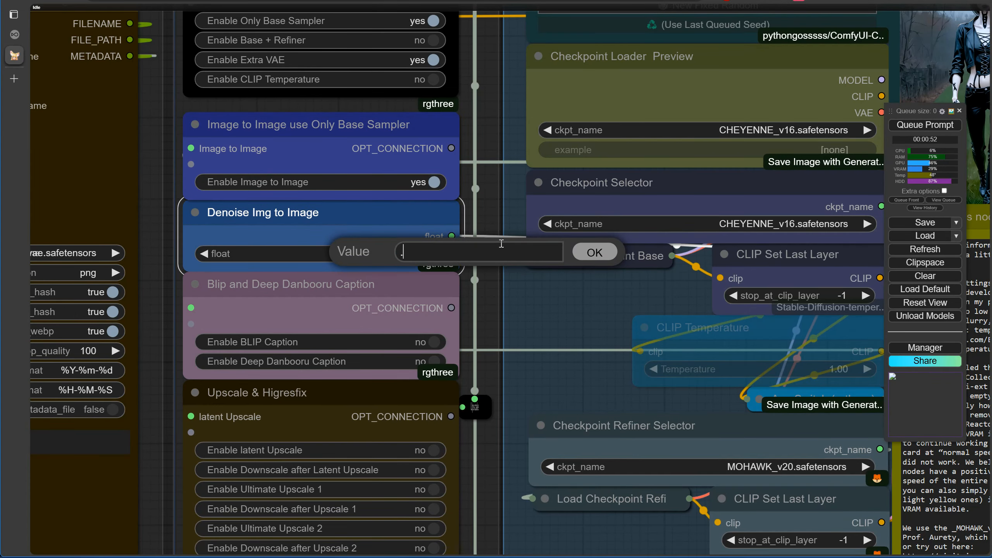
pyautogui.write('4')
pyautogui.click(594, 252)
# - Choose MOHAWK_v20.safetensors as the checkpoint in the Checkpoint Loader Preview node
pyautogui.scroll(-4, 522, 333)
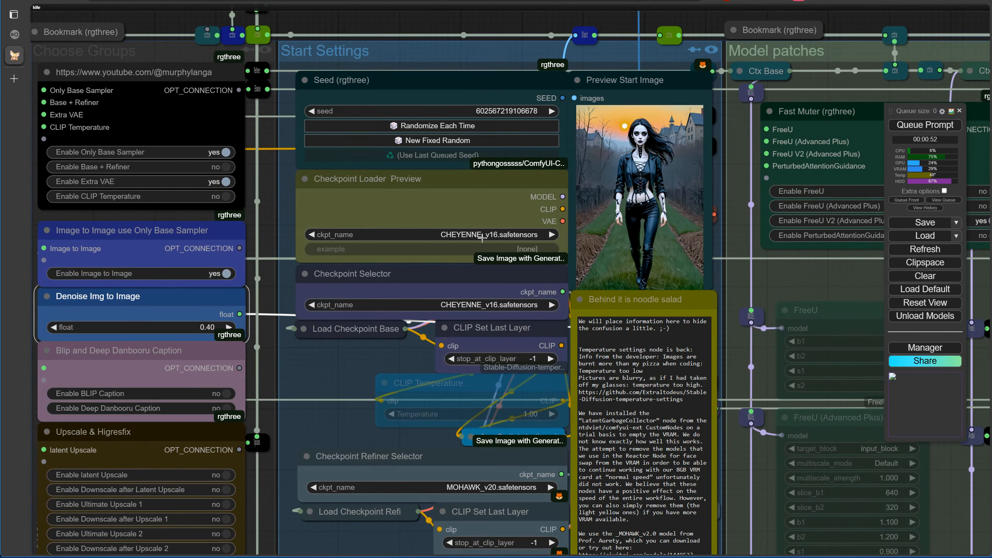
pyautogui.scroll(5, 495, 249)
pyautogui.click(376, 225)
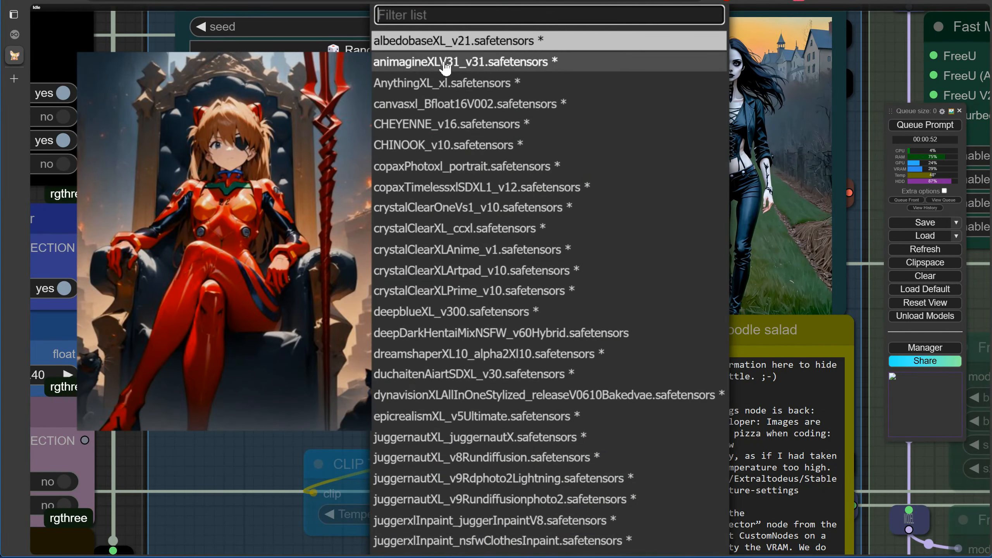
pyautogui.write('mo')
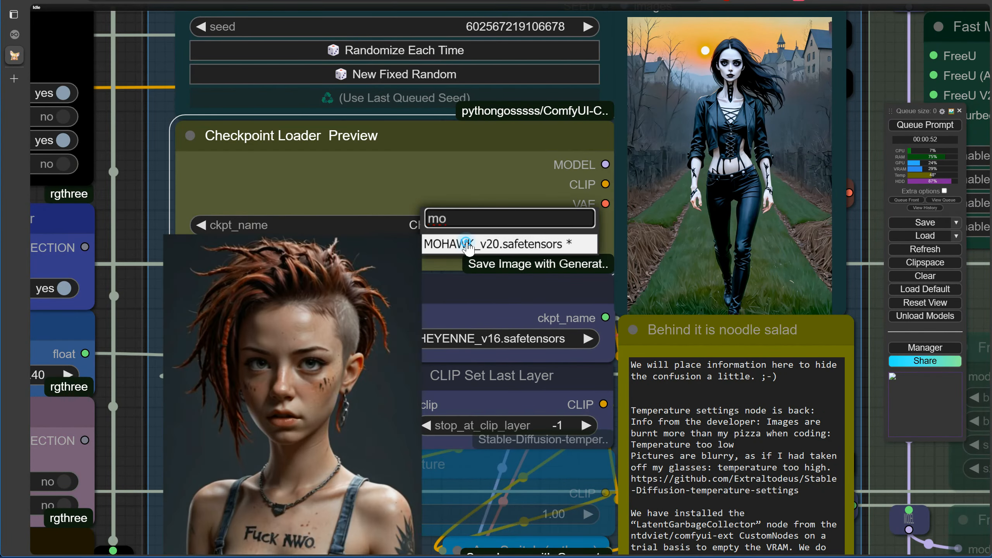
pyautogui.click(470, 244)
# - Choose MOHAWK_v20.safetensors in the Checkpoint Selector node as well
pyautogui.click(464, 338)
pyautogui.write('mo')
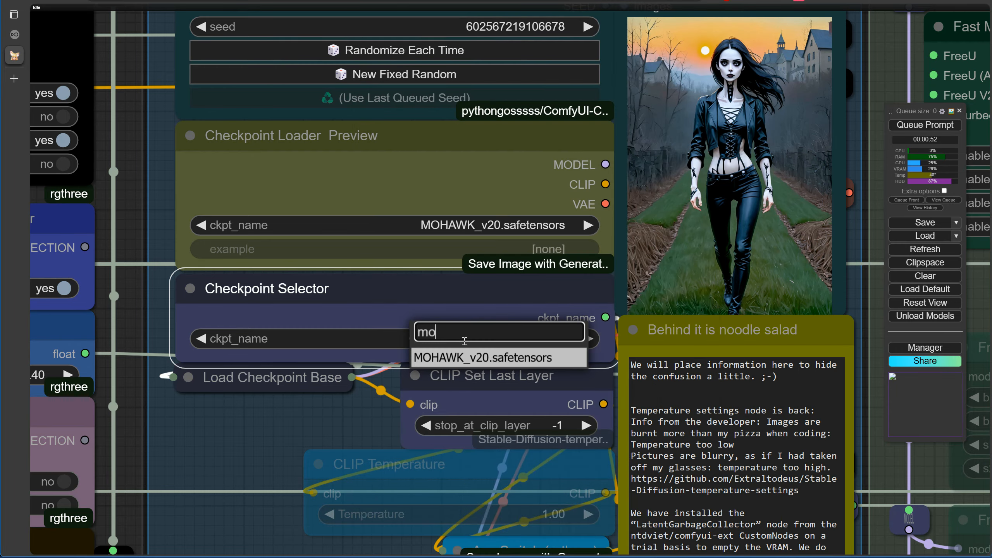
pyautogui.press('Return')
# - Queue the prompt to generate the image-to-image result with the MOHAWK checkpoint
pyautogui.scroll(-3, 352, 409)
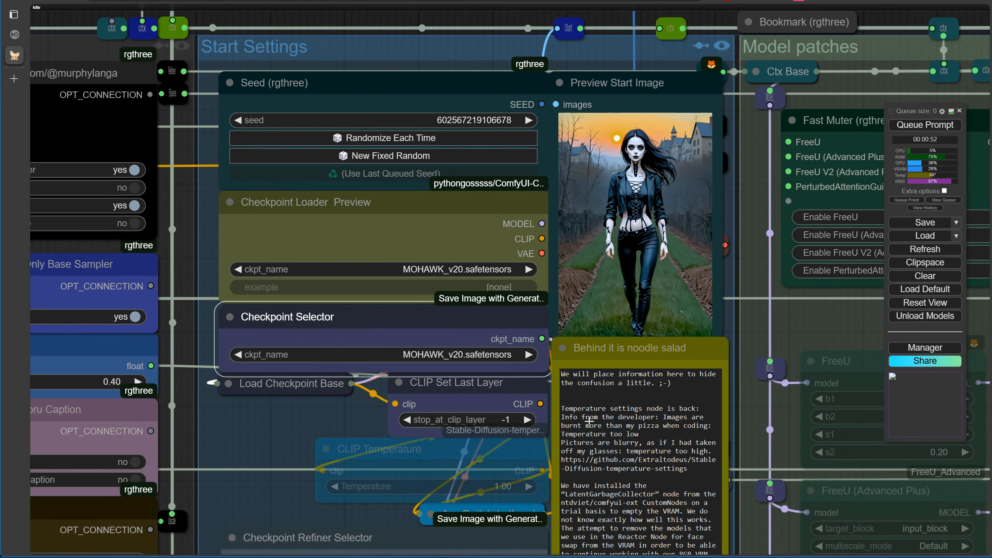
pyautogui.scroll(-1, 800, 324)
pyautogui.scroll(-1, 583, 317)
pyautogui.press('1')
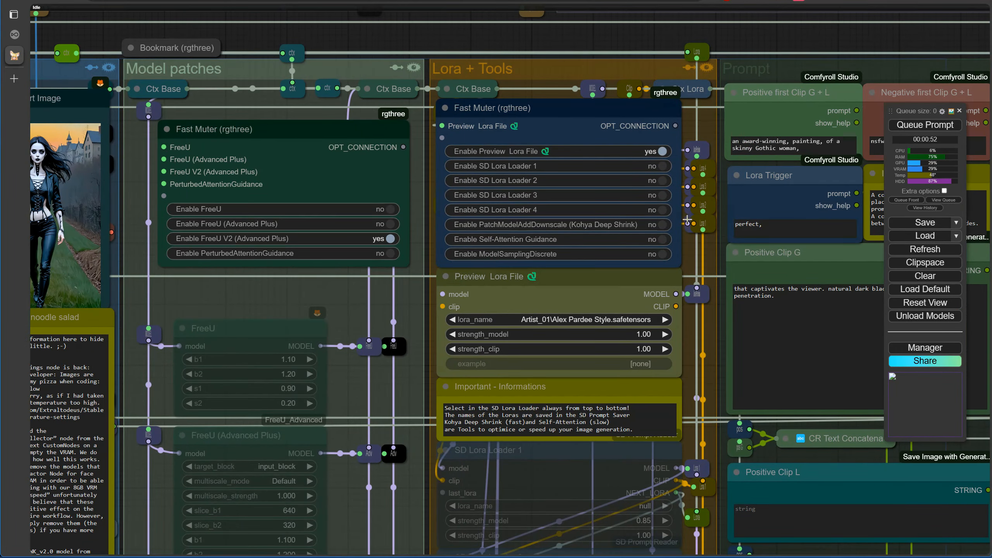
pyautogui.scroll(-5, 693, 308)
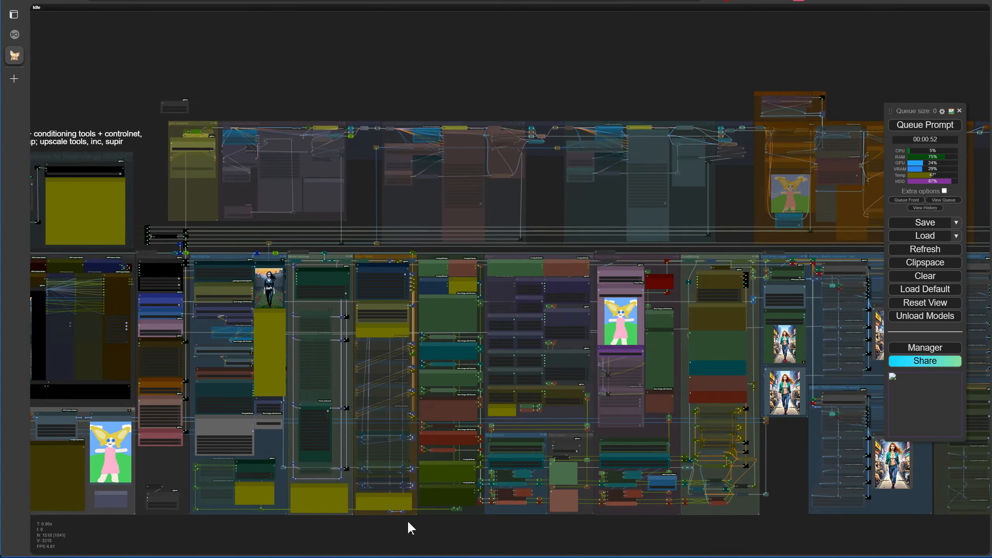
pyautogui.moveTo(411, 528); pyautogui.dragTo(145, 507)
pyautogui.press('2')
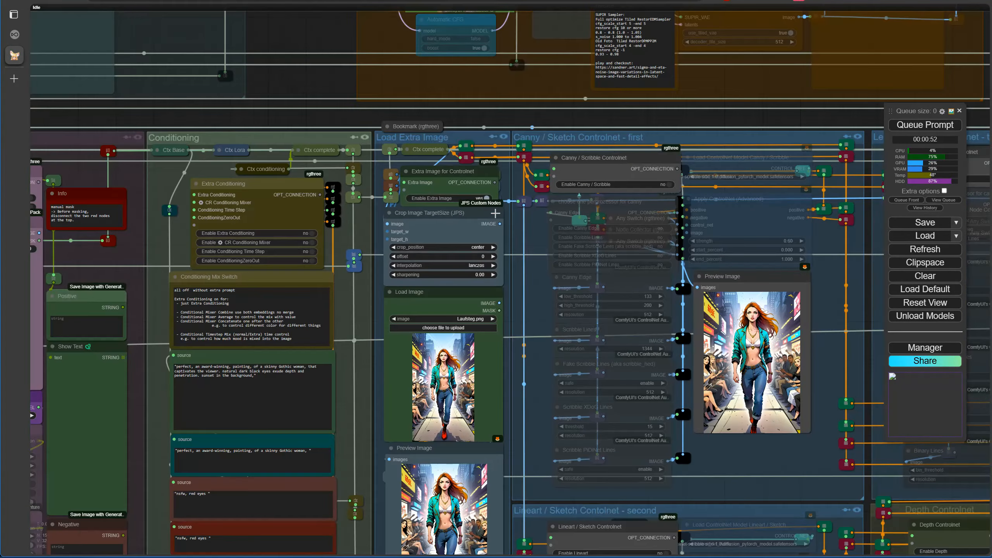
pyautogui.click(916, 126)
# - Follow the generation in the Only Base Sampler group and inspect the resulting image in the Image Comparer
pyautogui.scroll(-5, 849, 526)
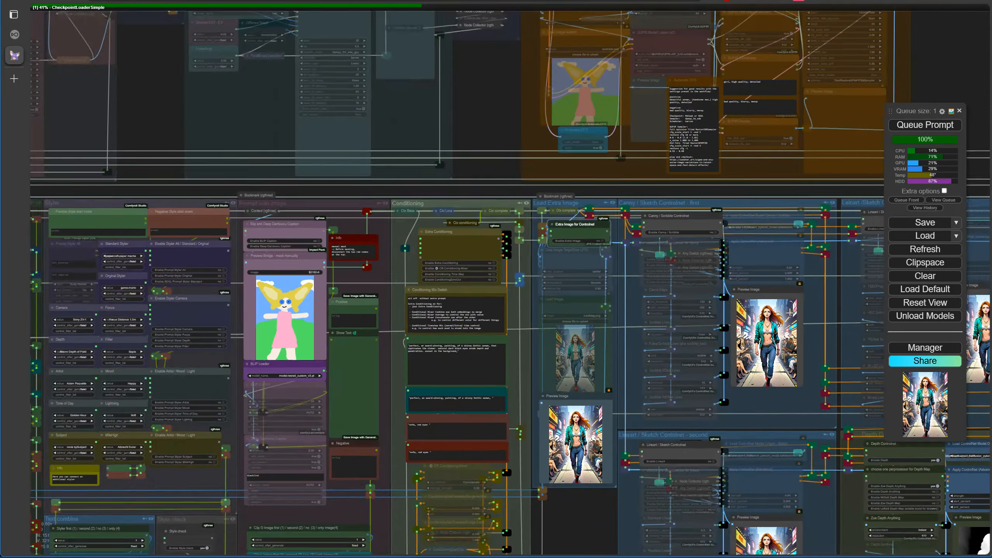
pyautogui.scroll(3, 590, 301)
pyautogui.scroll(12, 590, 301)
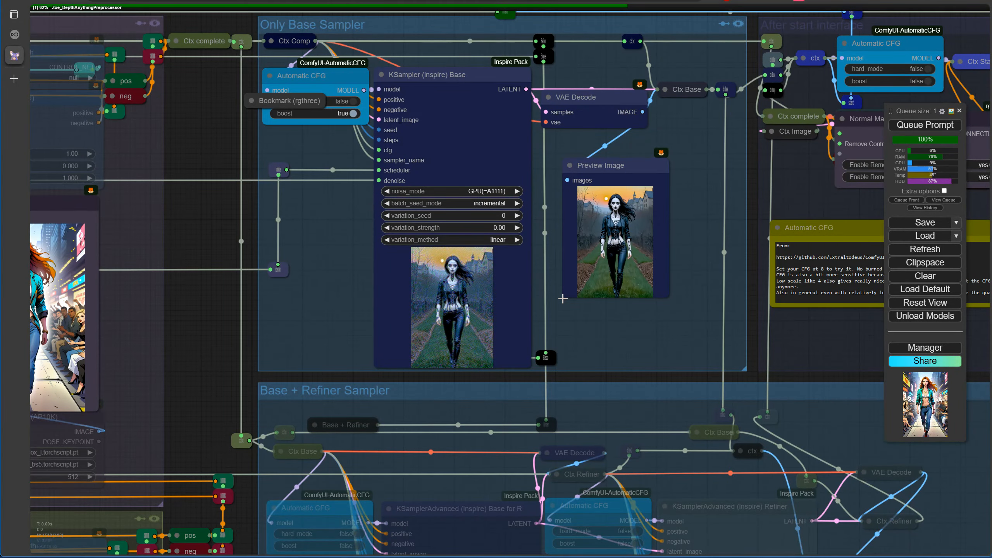
pyautogui.scroll(-2, 361, 357)
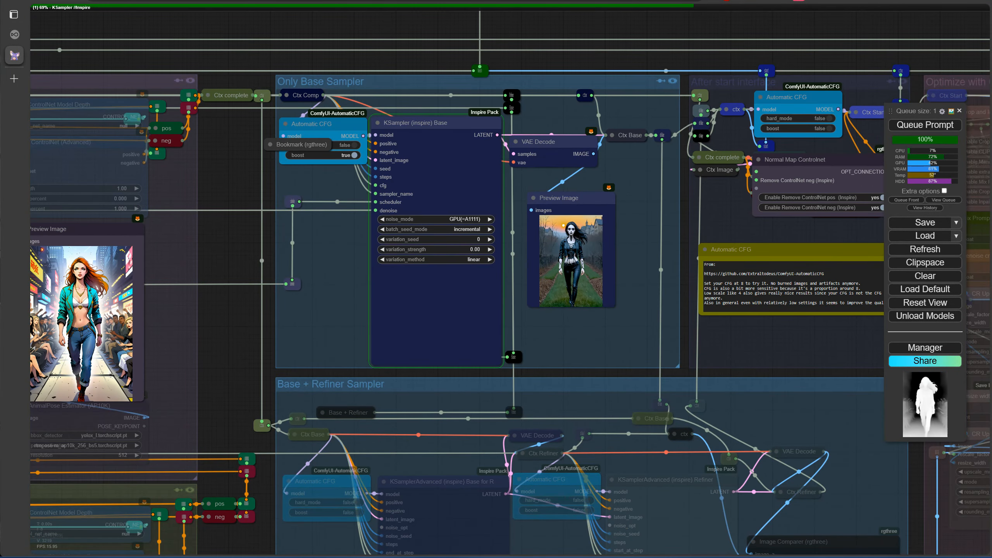
pyautogui.scroll(4, 363, 315)
pyautogui.moveTo(362, 315); pyautogui.dragTo(515, 314)
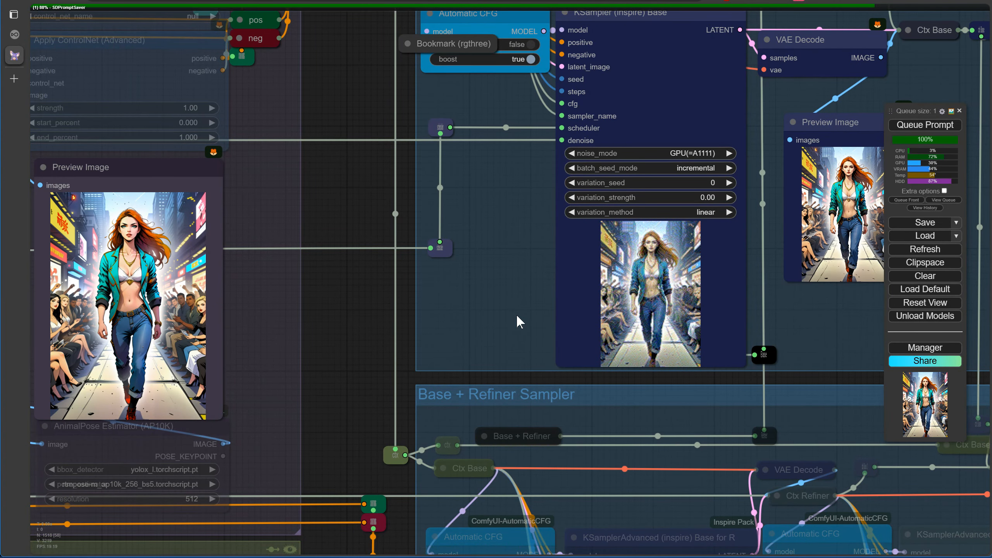
pyautogui.hotkey('shift', 'alt', 'x')
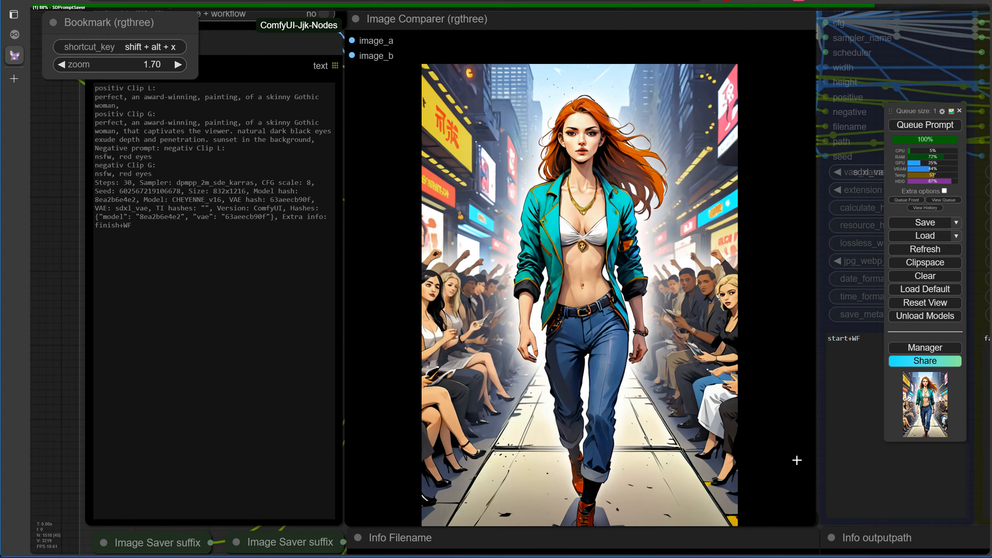
pyautogui.scroll(2, 796, 460)
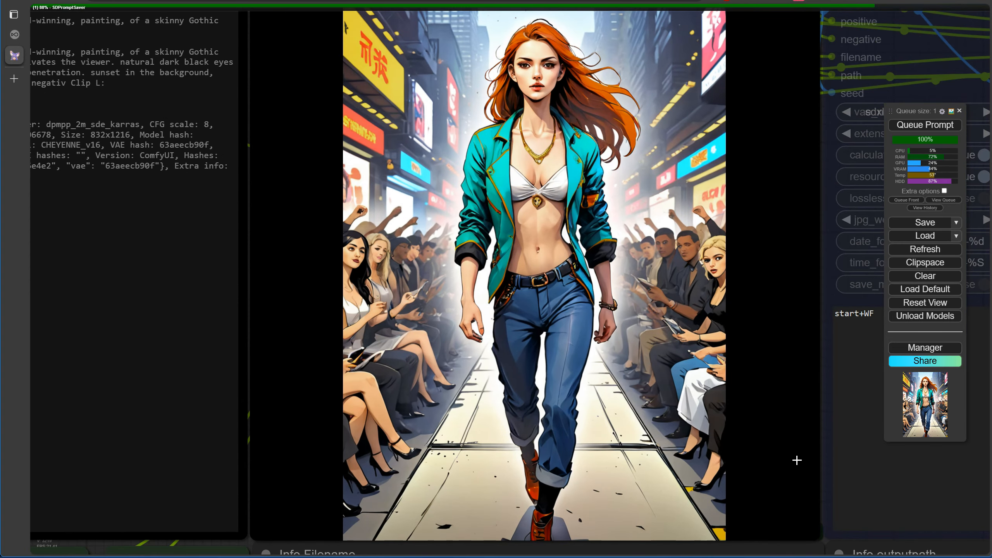
# - Examine the cropped input picture in the Image Input group's preview and compare it with the generated image in the Image Comparer
pyautogui.scroll(-7, 797, 460)
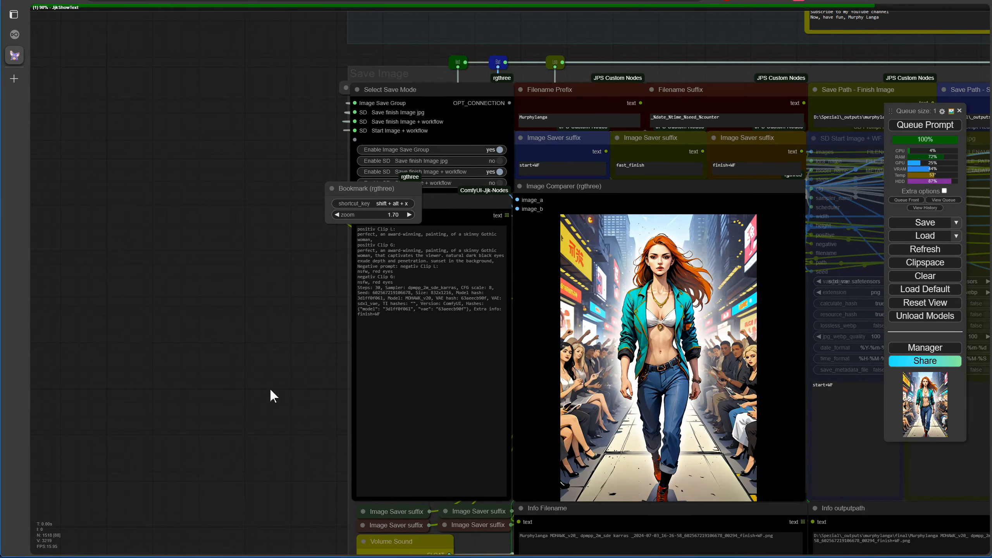
pyautogui.moveTo(235, 363); pyautogui.dragTo(31, 117)
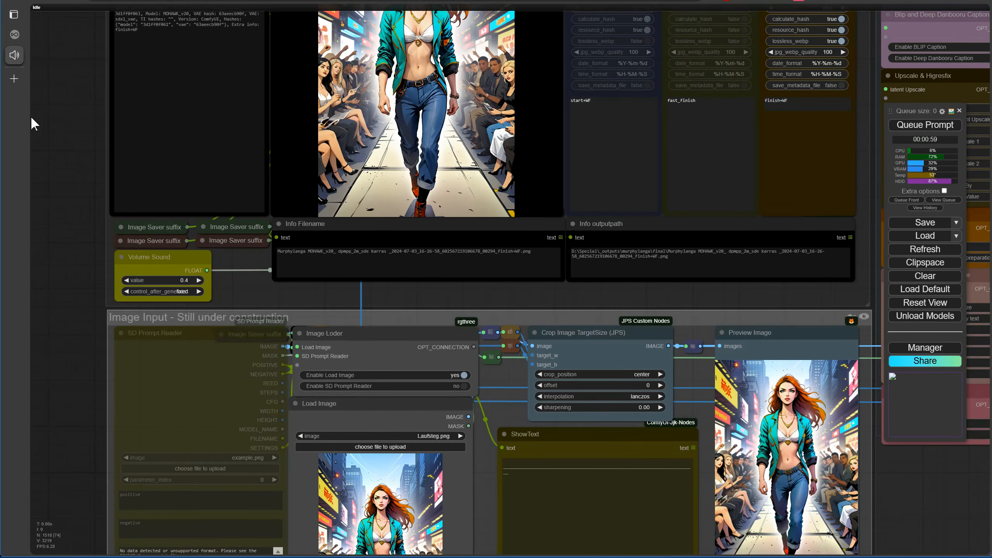
pyautogui.scroll(7, 715, 432)
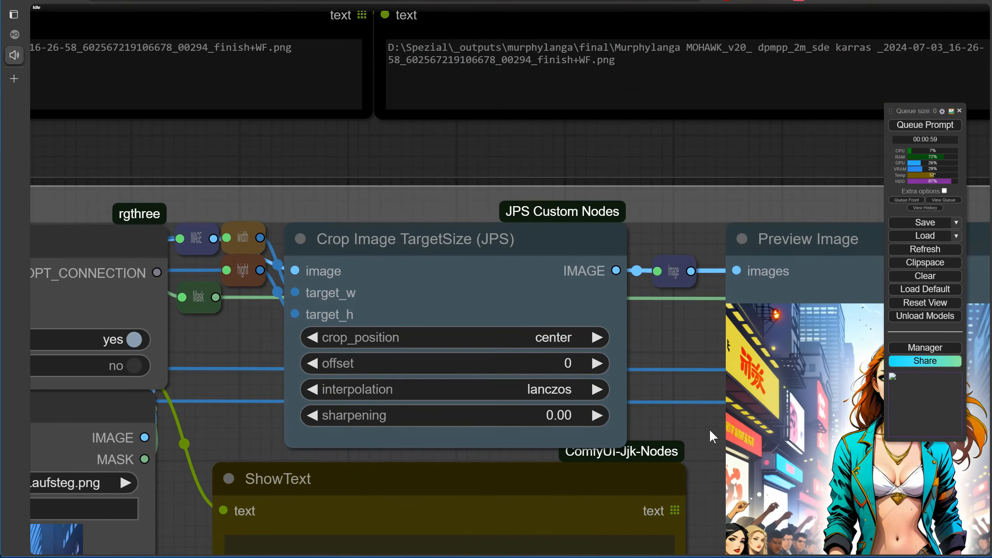
pyautogui.moveTo(709, 429); pyautogui.dragTo(447, 335)
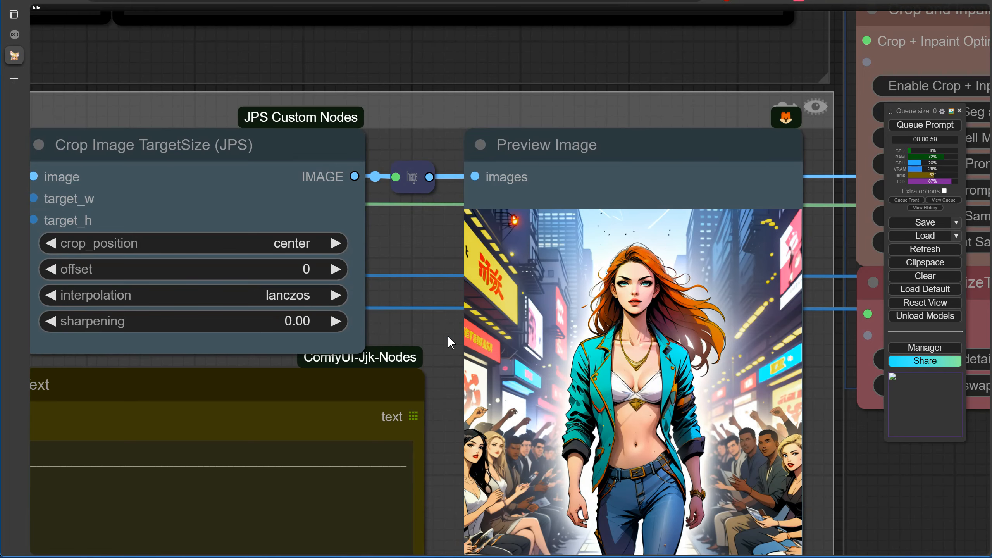
pyautogui.moveTo(447, 335); pyautogui.dragTo(725, 555)
pyautogui.moveTo(297, 252); pyautogui.dragTo(734, 541)
pyautogui.scroll(-5, 636, 330)
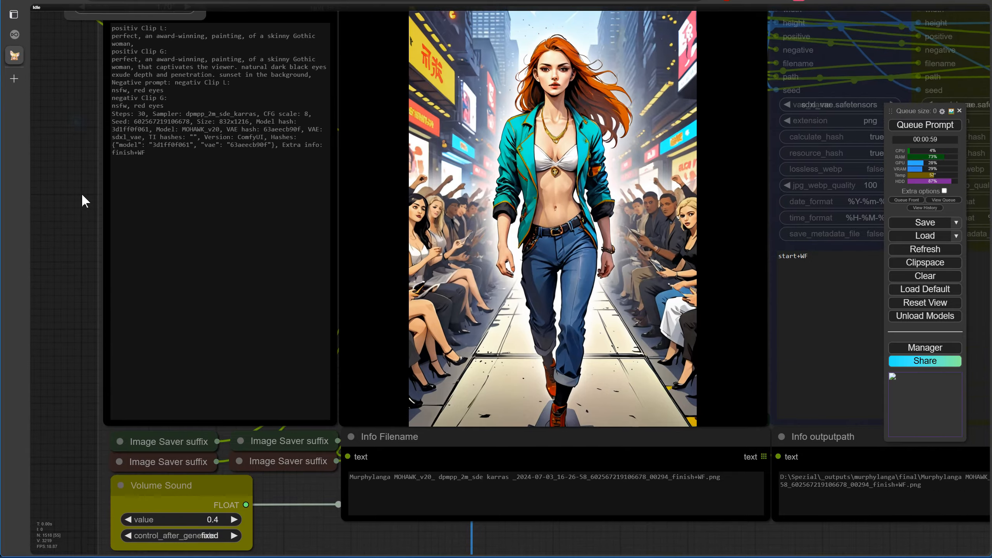
pyautogui.moveTo(82, 200); pyautogui.dragTo(142, 234)
pyautogui.scroll(5, 483, 214)
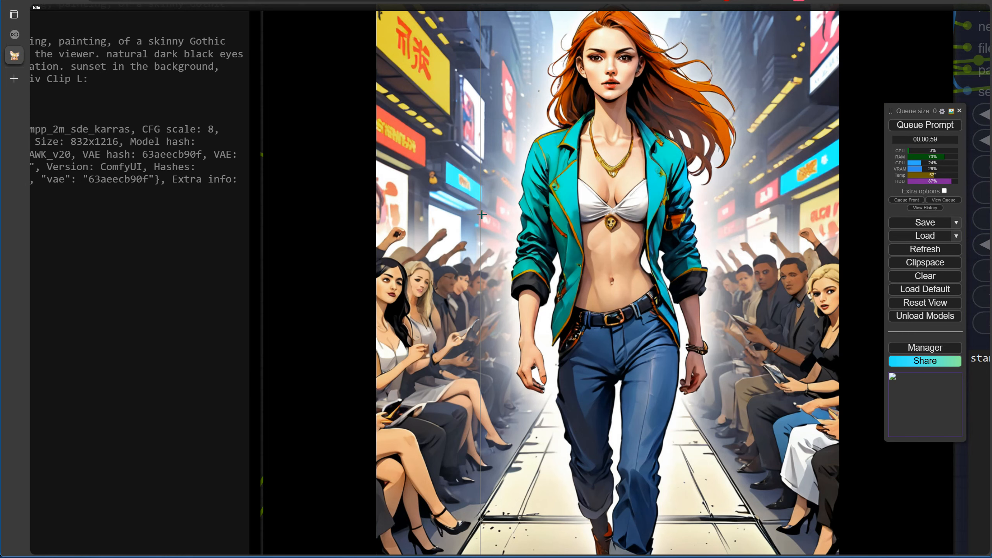
# - Set the Denoise Img to Image value to 0.60
pyautogui.scroll(-3, 482, 214)
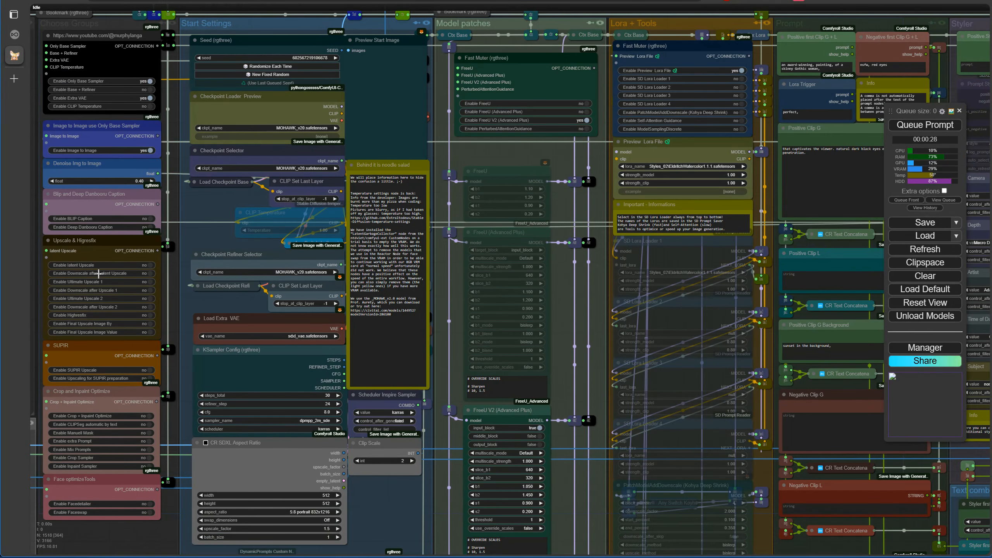
pyautogui.scroll(6, 150, 191)
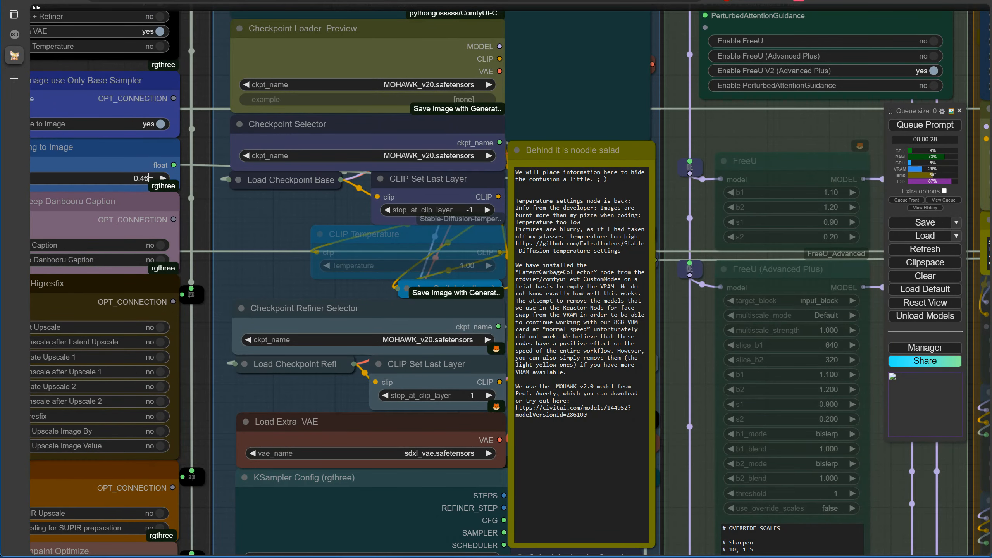
pyautogui.click(131, 177)
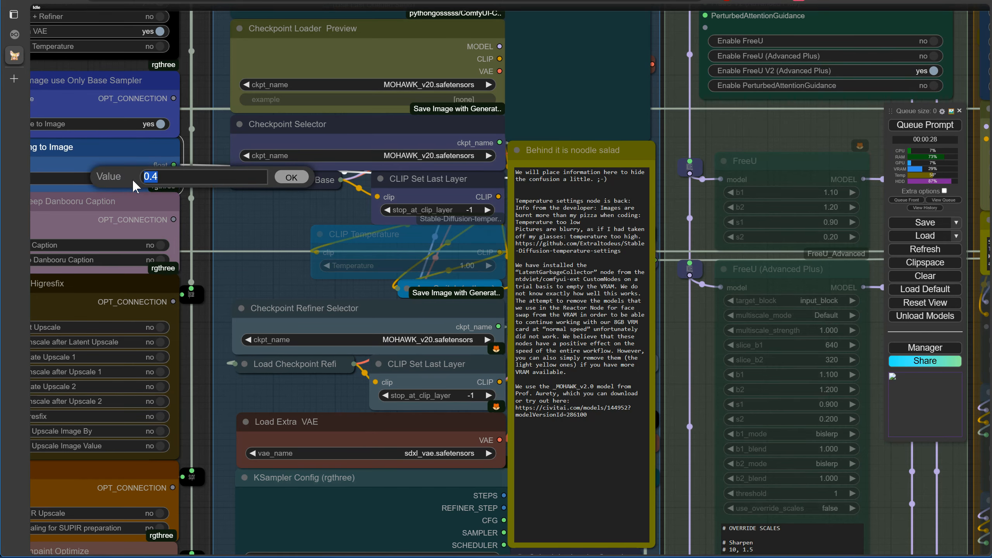
pyautogui.press('Return')
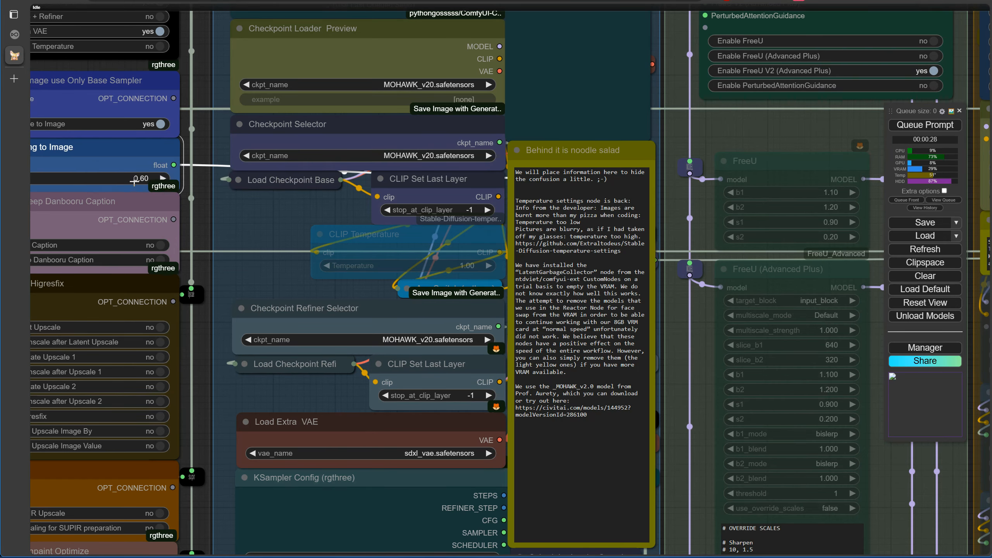
# - Enable SD Lora Loader 1 in the Fast Muter of the Lora + Tools group
pyautogui.scroll(-6, 672, 139)
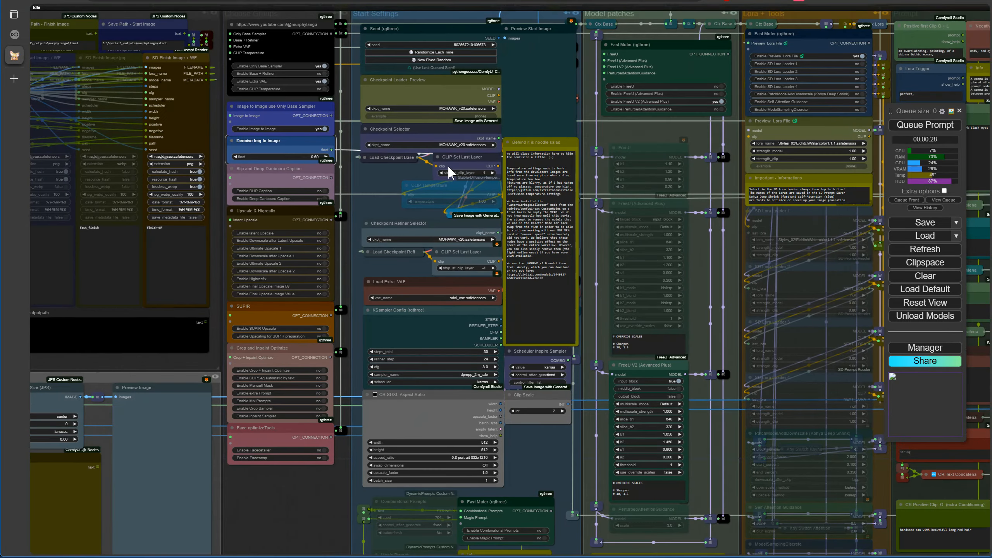
pyautogui.moveTo(448, 166); pyautogui.dragTo(234, 173)
pyautogui.scroll(5, 467, 168)
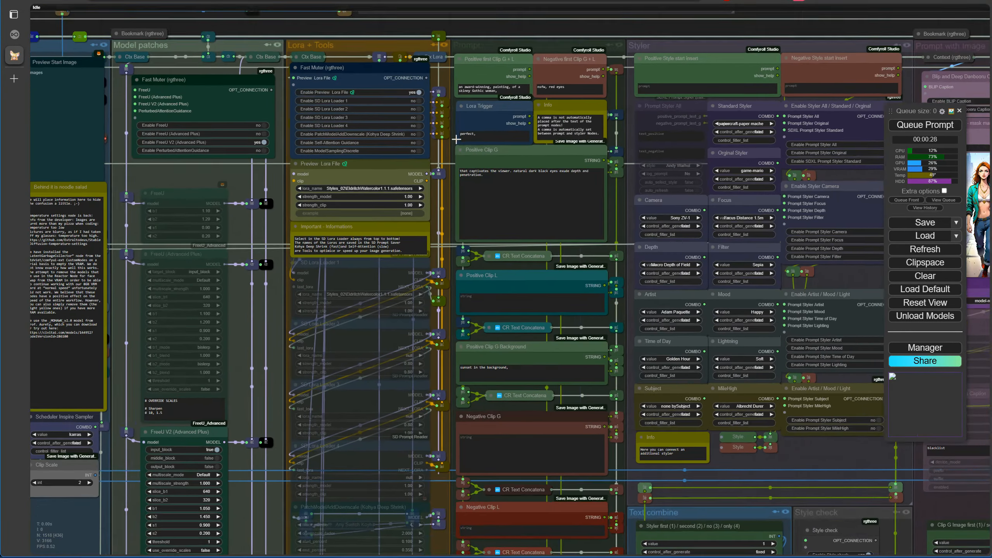
pyautogui.click(396, 71)
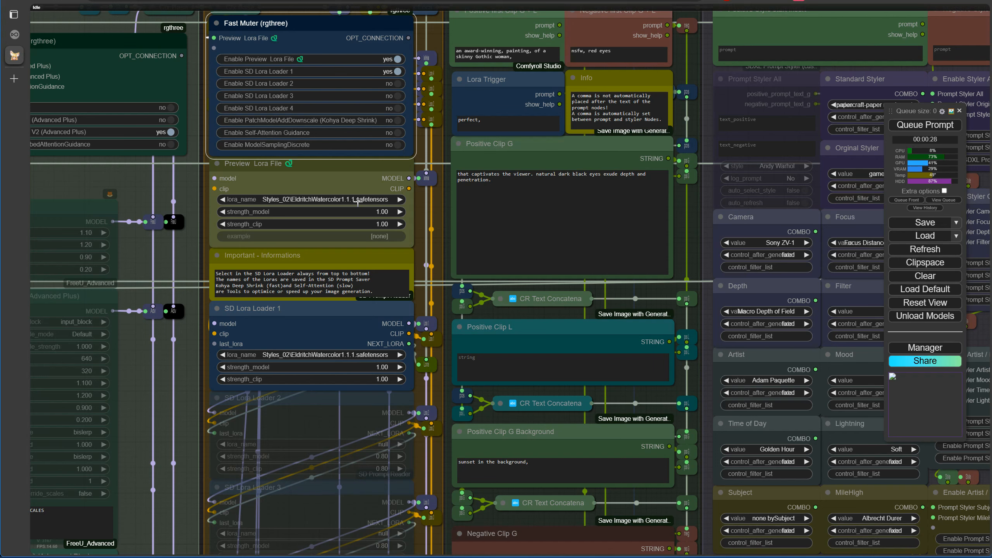
# - View the Lora info of EldritchWatercolor1.1.1.safetensors from the Preview Lora File node and close it again
pyautogui.click(344, 199)
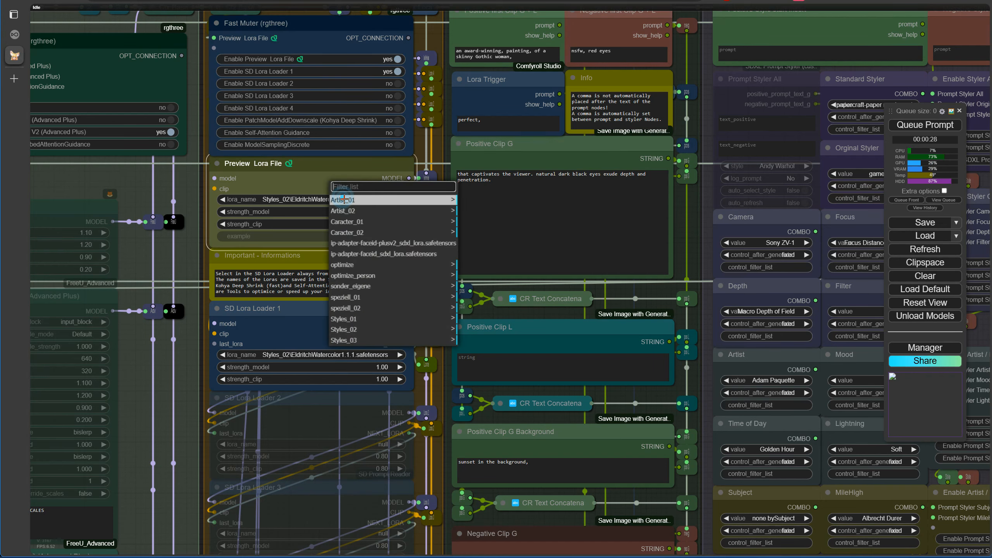
pyautogui.rightClick(309, 197)
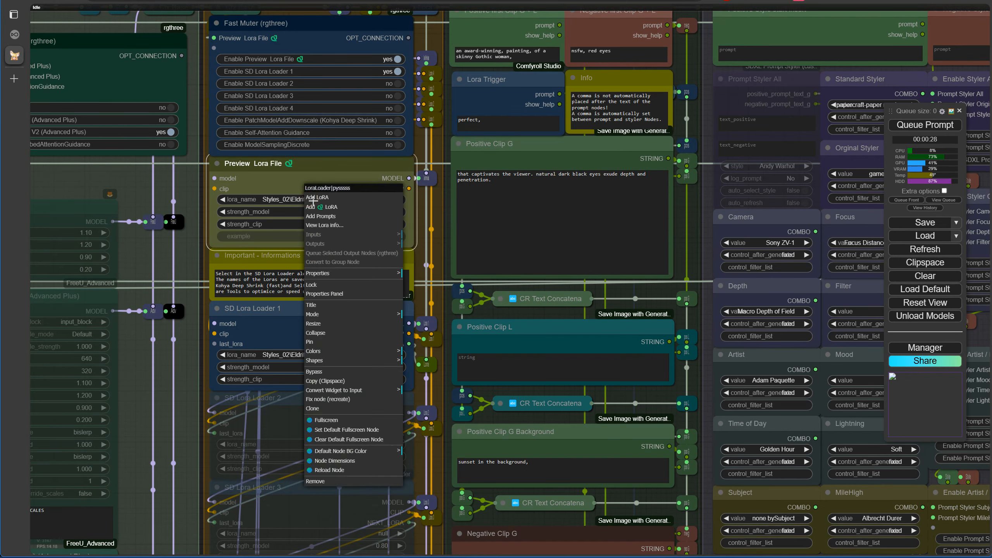
pyautogui.click(321, 229)
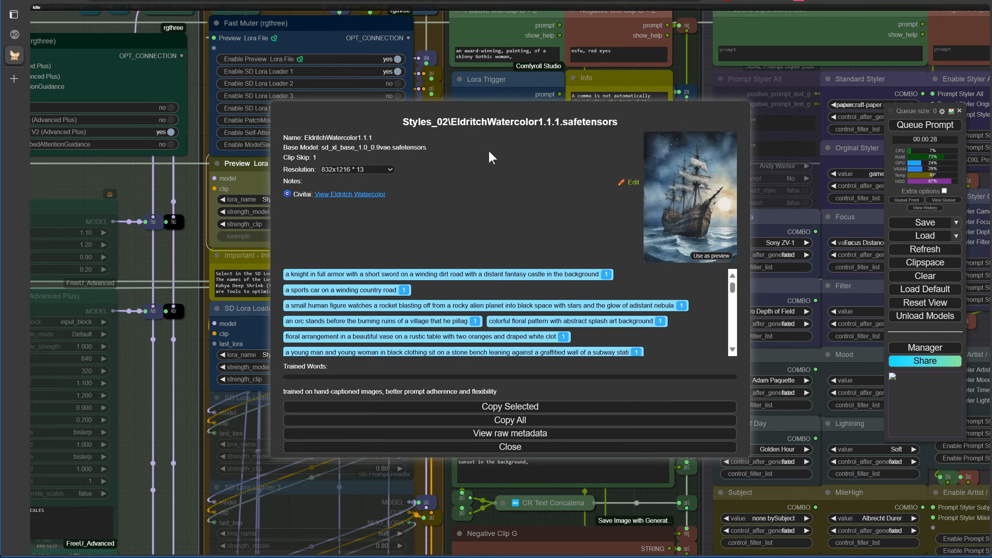
pyautogui.click(509, 446)
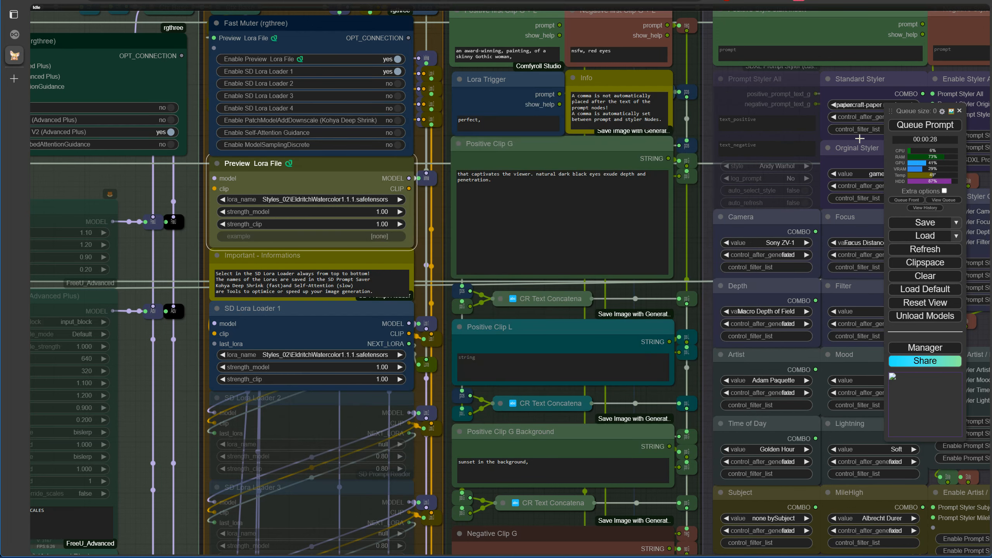
# - Queue the prompt with the EldritchWatercolor LoRA and follow the generation in the Only Base Sampler group
pyautogui.click(910, 129)
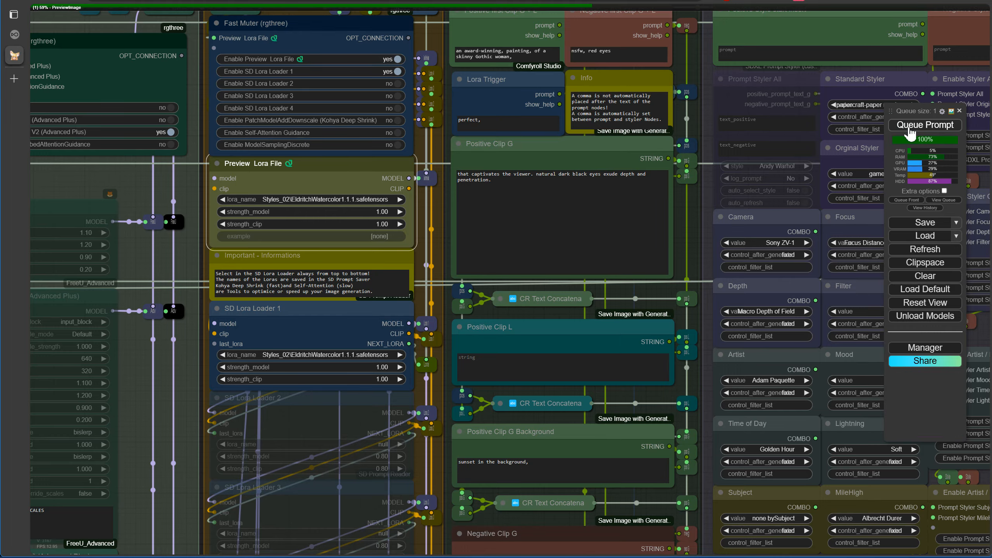
pyautogui.press('2')
pyautogui.scroll(-8, 239, 350)
pyautogui.moveTo(224, 361); pyautogui.dragTo(325, 311)
pyautogui.scroll(9, 438, 293)
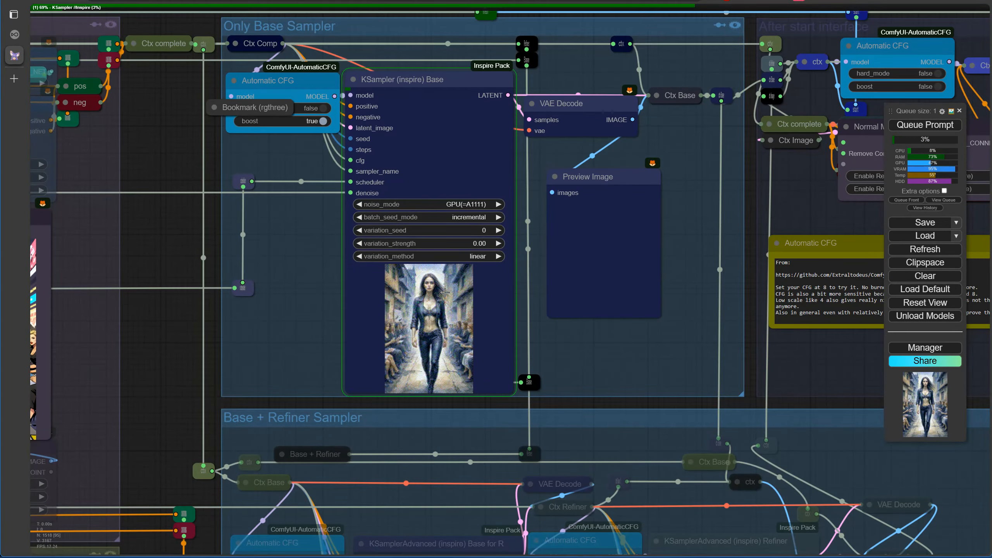
pyautogui.scroll(4, 445, 292)
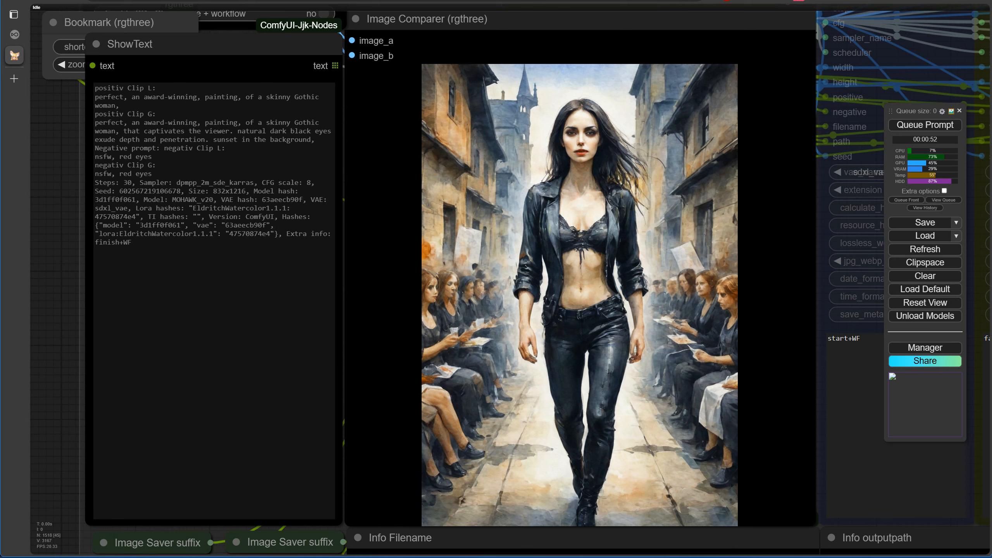
# - Choose CHEYENNE_v16.safetensors in the Checkpoint Selector node
pyautogui.press('1')
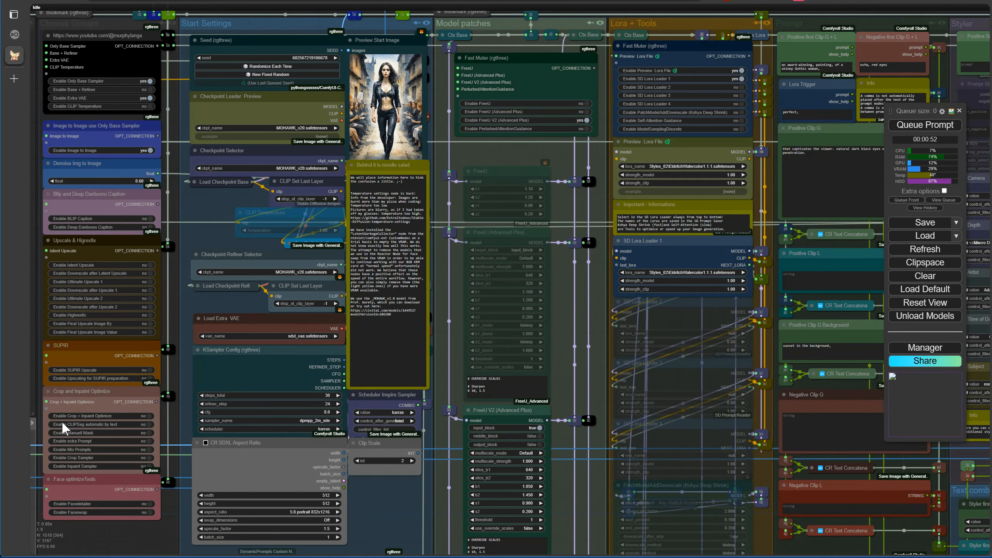
pyautogui.scroll(6, 307, 177)
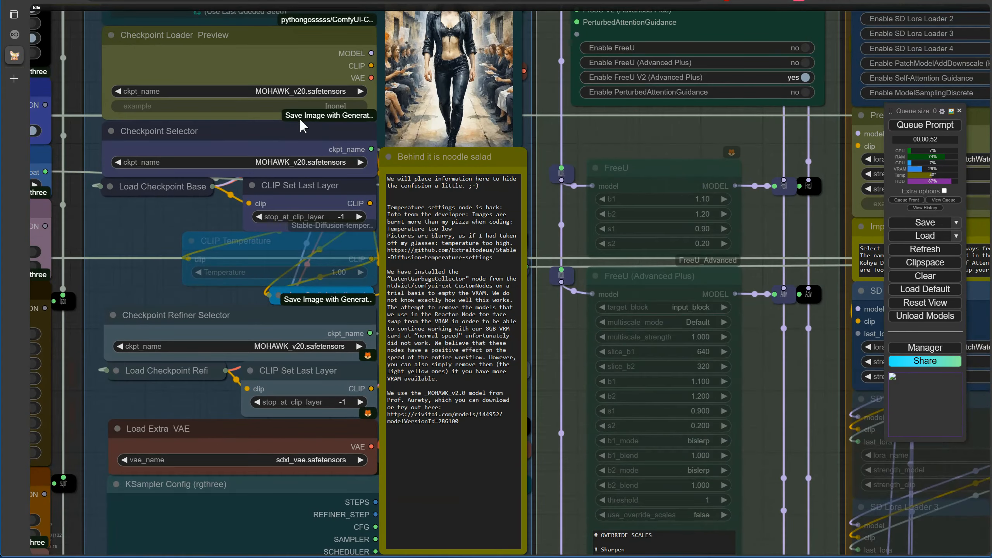
pyautogui.click(303, 166)
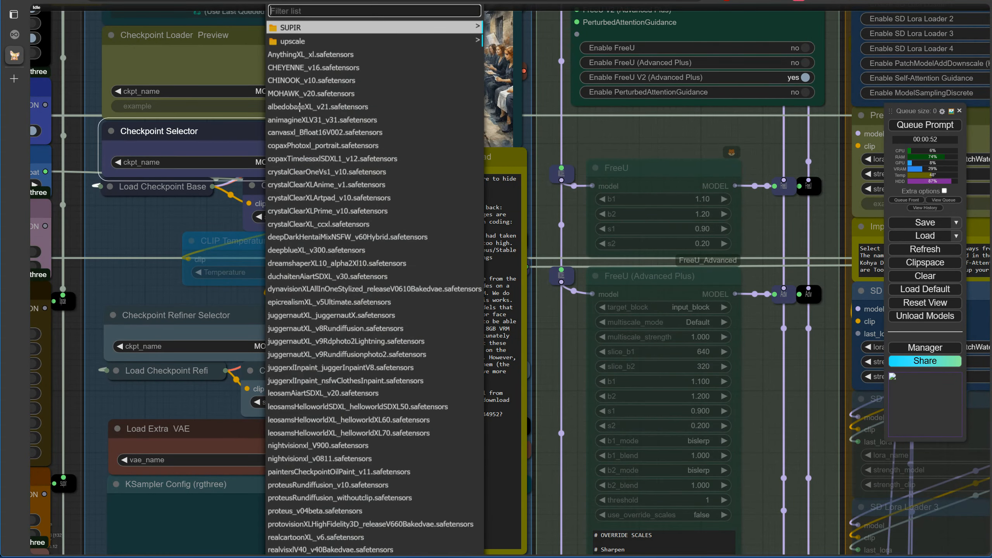
pyautogui.click(292, 68)
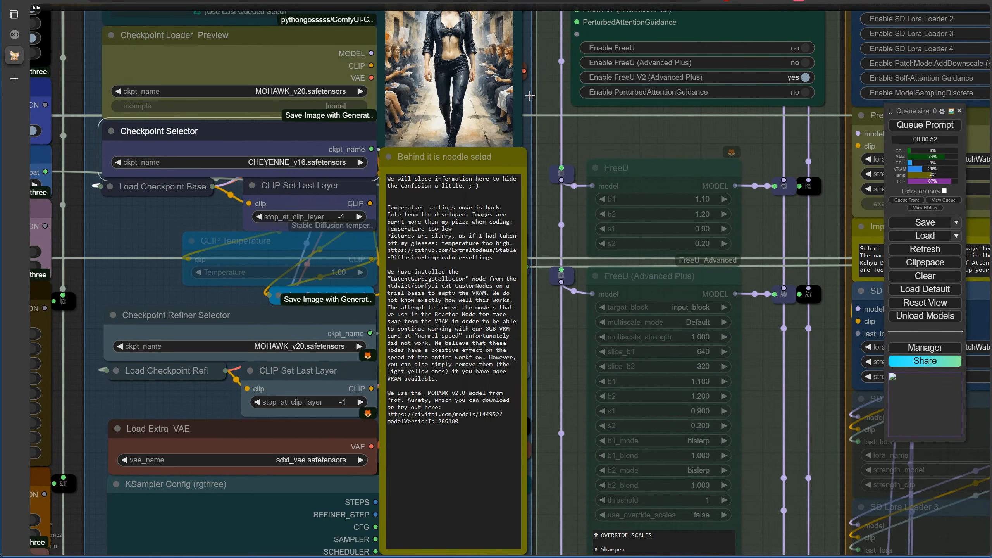
# - Queue the prompt with the CHEYENNE checkpoint and check the result in the Image Comparer
pyautogui.click(902, 128)
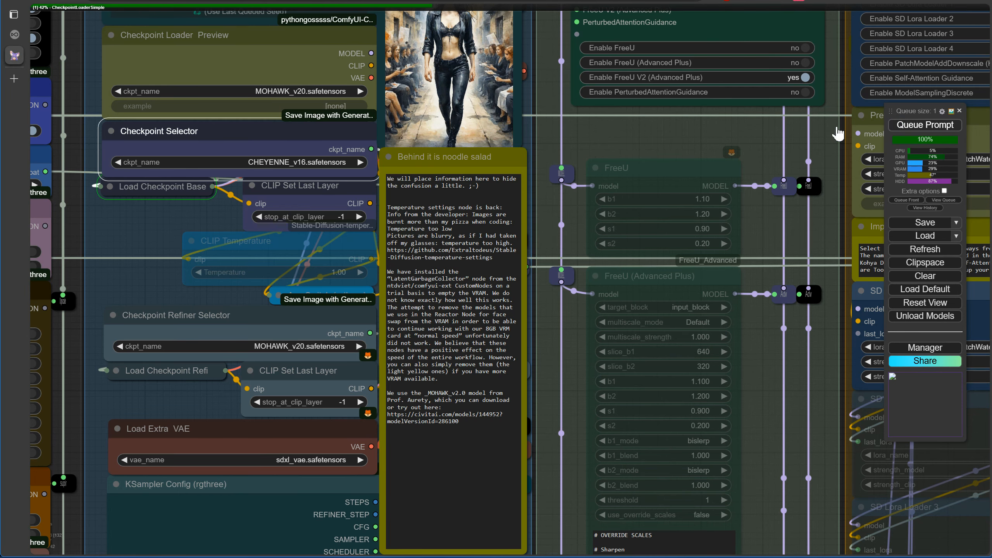
pyautogui.click(754, 131)
pyautogui.press('1')
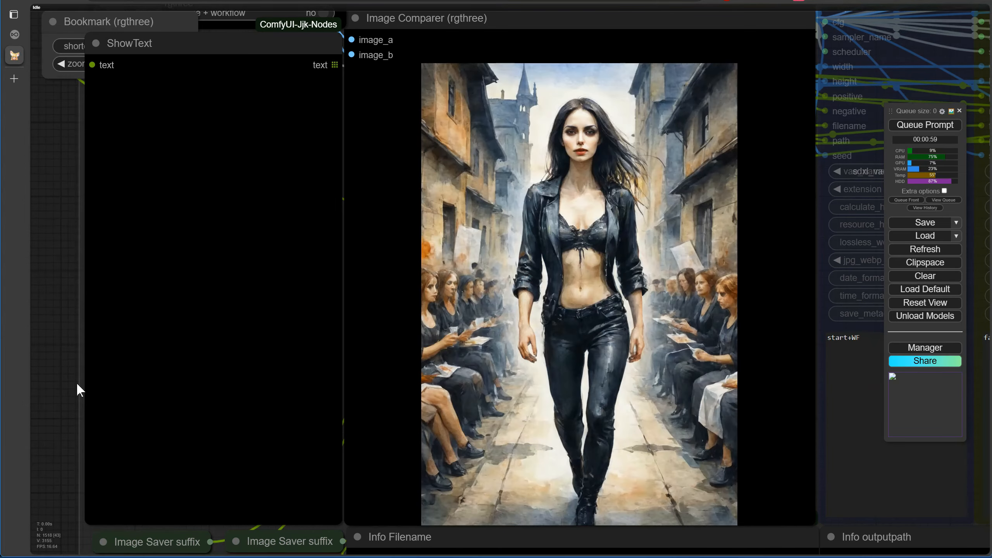
# - Raise the Denoise Img to Image value to 0.85
pyautogui.press('1')
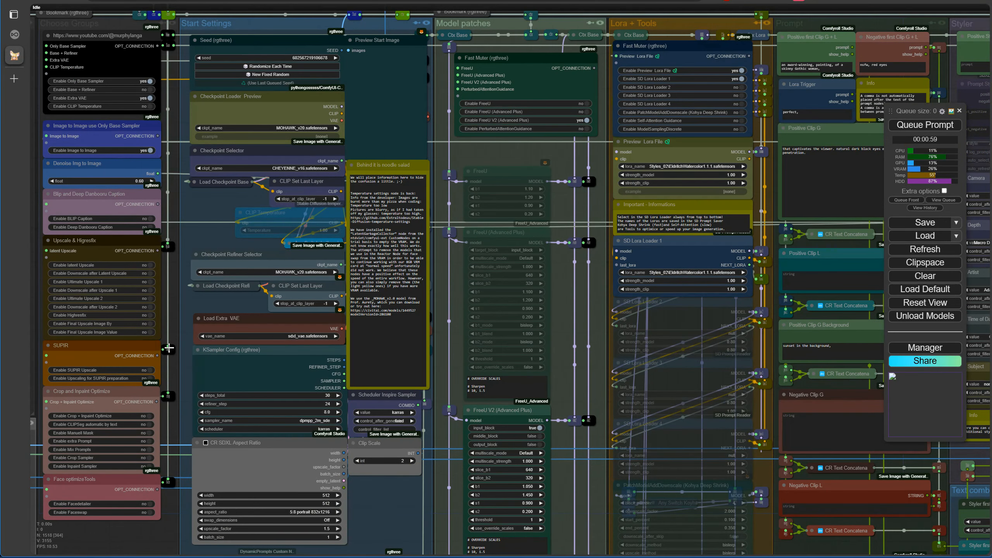
pyautogui.scroll(1, 158, 208)
pyautogui.scroll(5, 136, 188)
pyautogui.click(135, 178)
pyautogui.write('.')
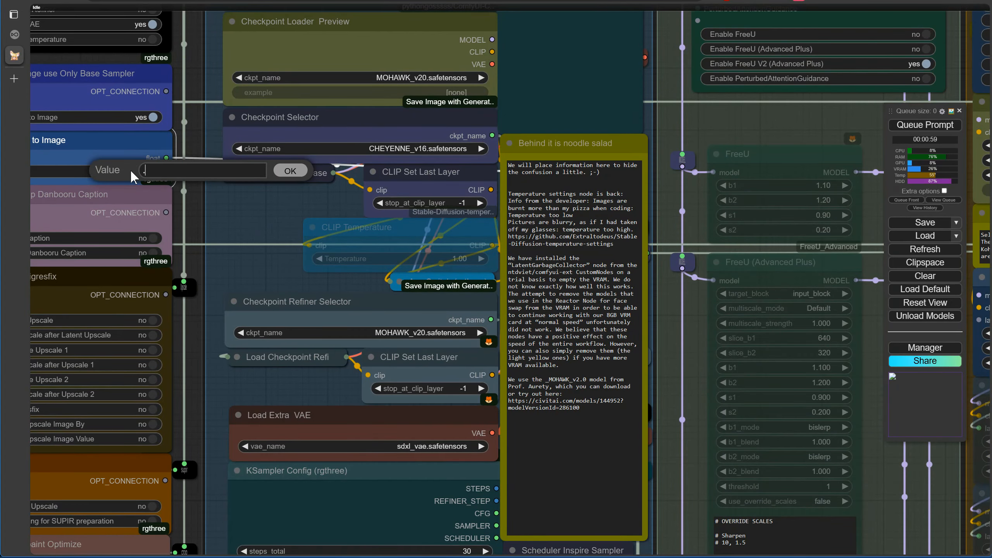
pyautogui.write('85')
pyautogui.click(290, 171)
# - Enable Extra Image for Controlnet and load the cartoon figure picture ending in 00300_finish+WF.png into its Load Image node
pyautogui.scroll(-5, 265, 215)
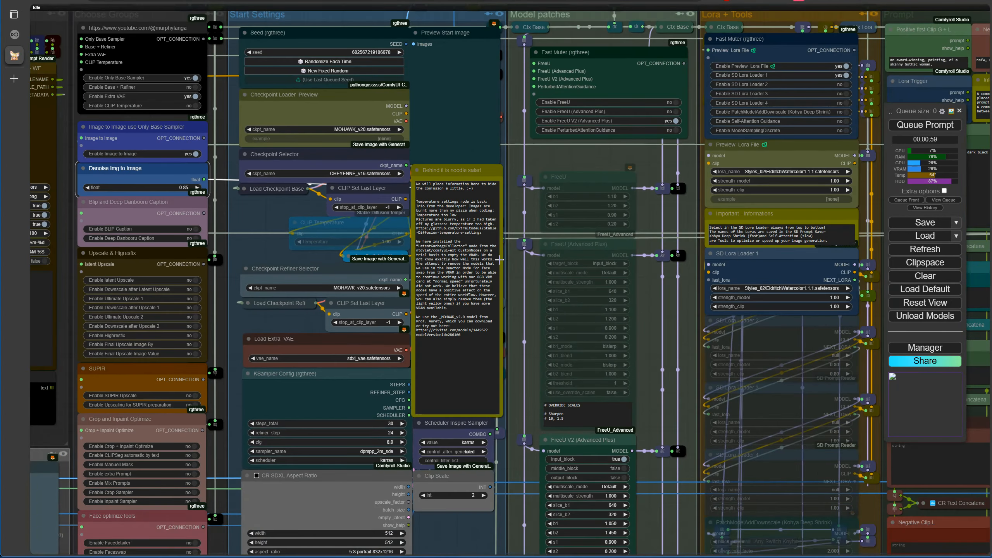
pyautogui.moveTo(684, 327); pyautogui.dragTo(171, 357)
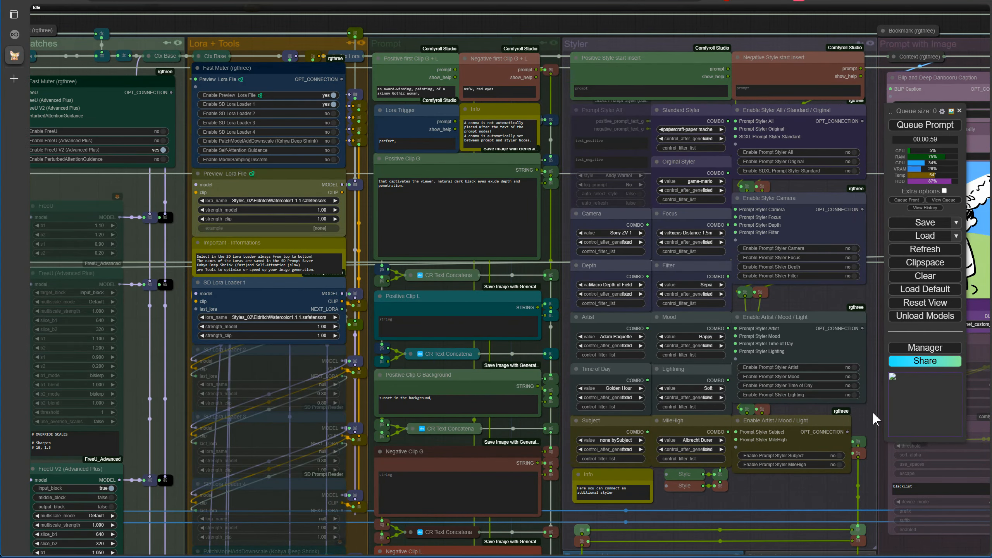
pyautogui.moveTo(875, 419); pyautogui.dragTo(303, 437)
pyautogui.scroll(2, 430, 195)
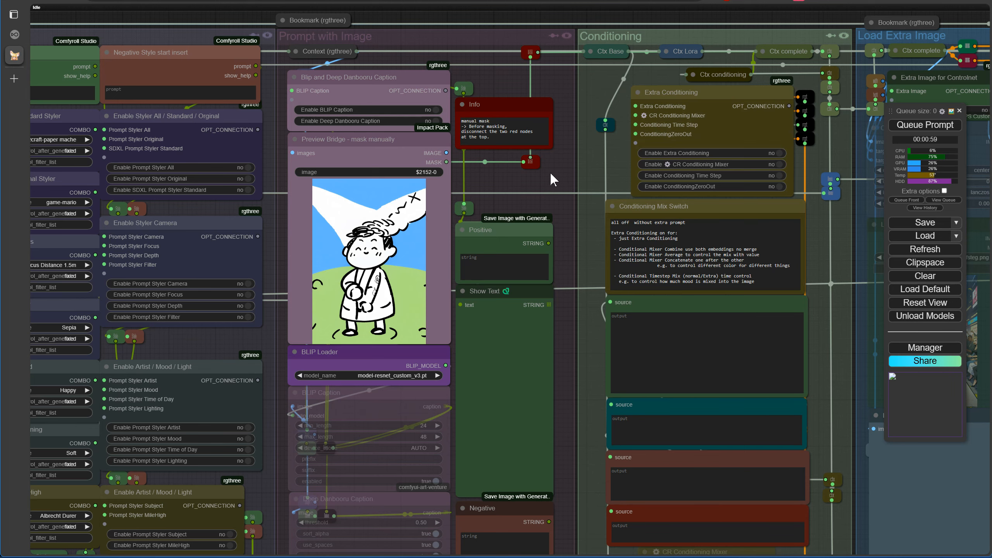
pyautogui.moveTo(550, 173)
pyautogui.mouseDown()
pyautogui.moveTo(180, 189)
pyautogui.moveTo(24, 185)
pyautogui.mouseUp()
pyautogui.scroll(3, 433, 131)
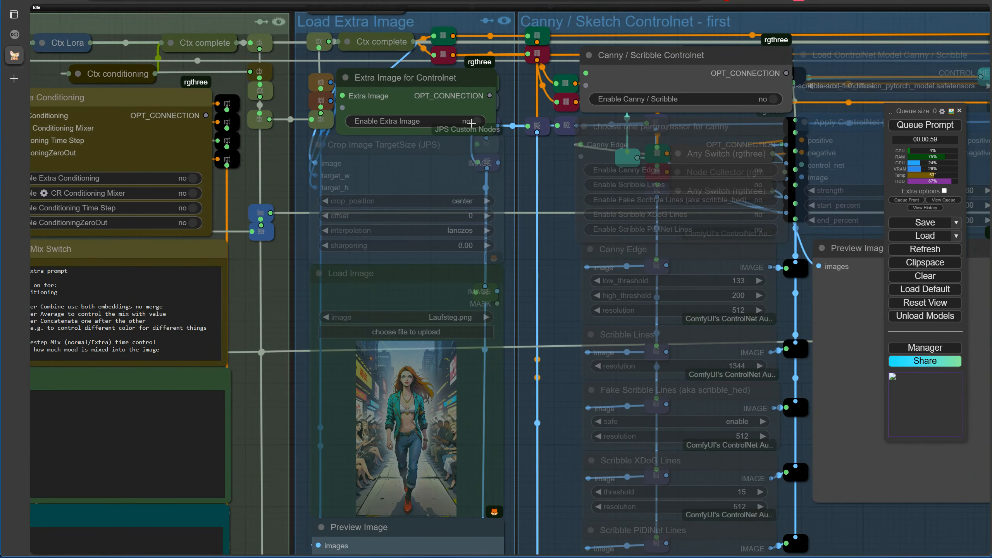
pyautogui.click(465, 123)
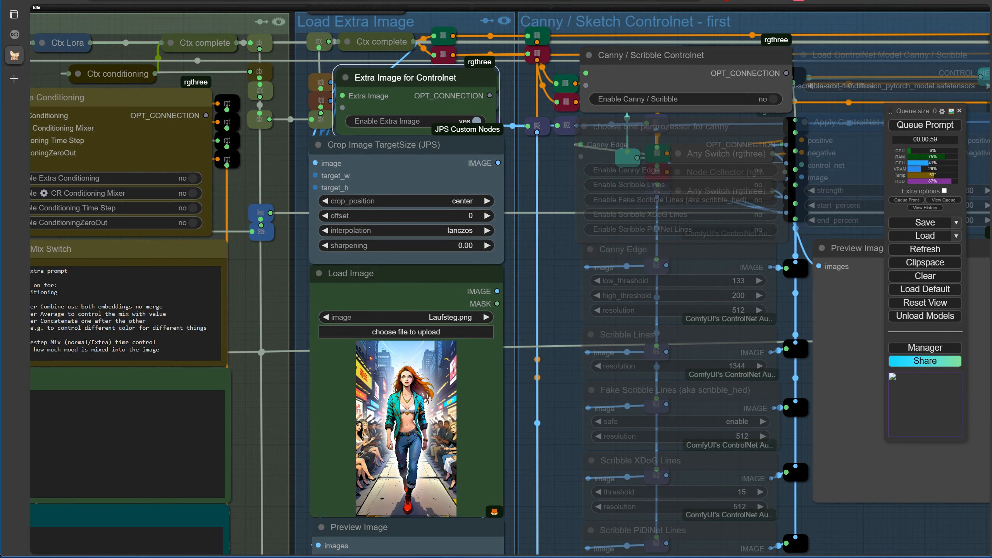
pyautogui.moveTo(293, 557); pyautogui.dragTo(399, 429)
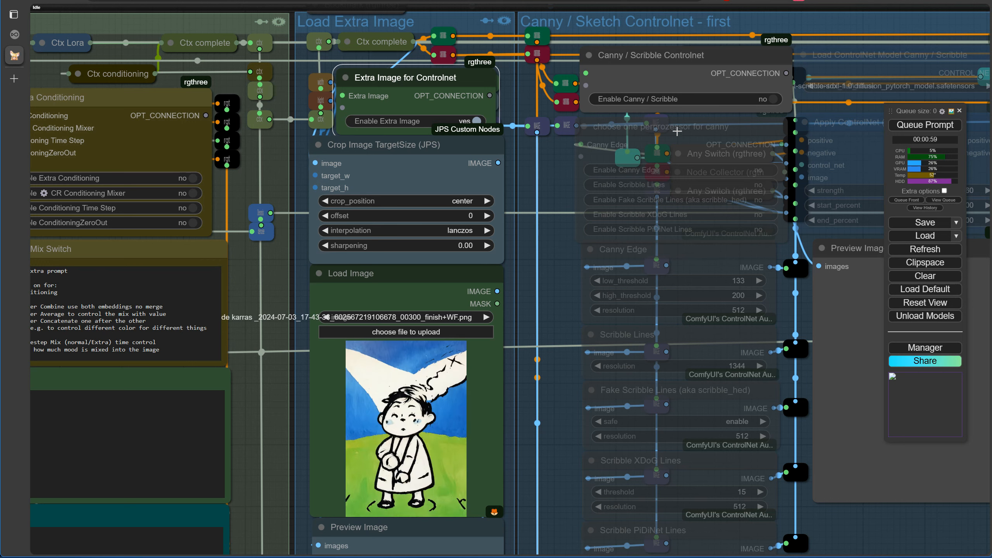
# - Enable the Canny / Scribble ControlNet and turn on Scribble Lines as its preprocessor
pyautogui.click(779, 100)
pyautogui.moveTo(589, 209); pyautogui.dragTo(255, 218)
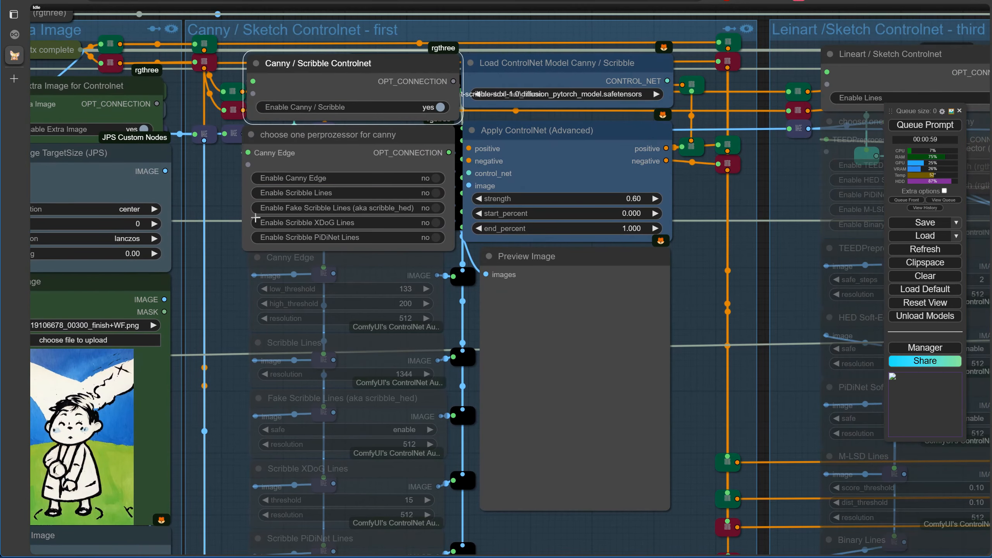
pyautogui.click(391, 194)
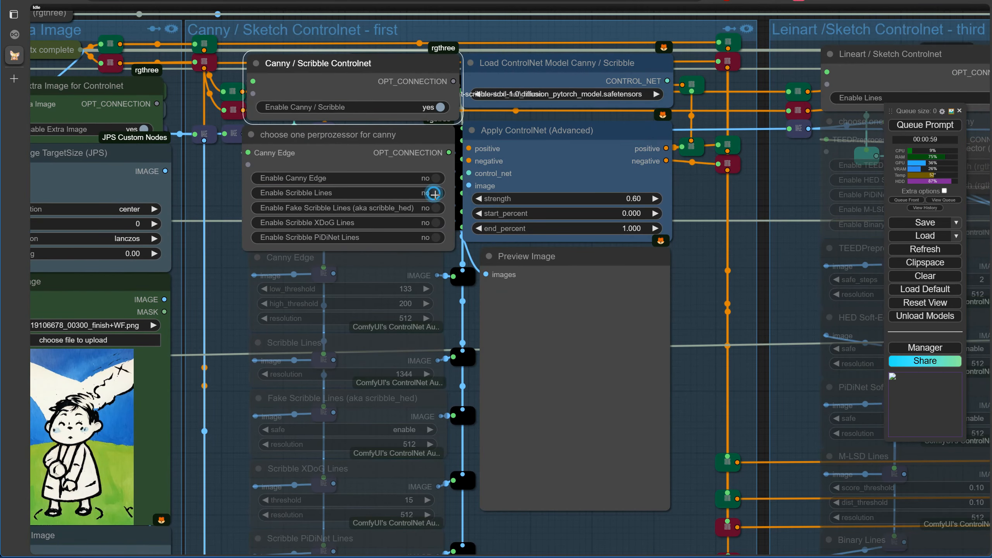
# - Load the SDXL model controlnet-scribble-sdxl-1.0 diffusion_pytorch_model.safetensors in the Canny / Scribble ControlNet loader
pyautogui.click(580, 95)
pyautogui.click(577, 114)
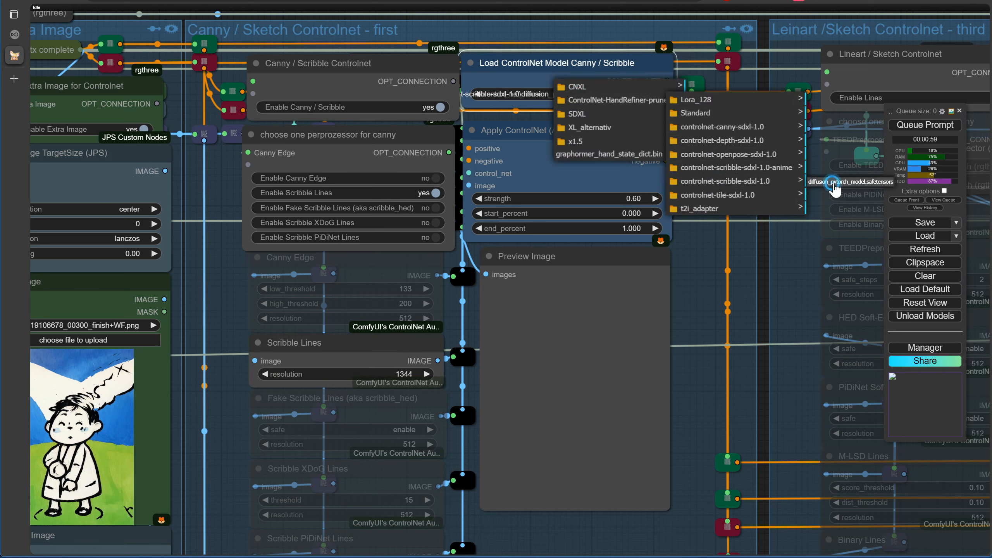
pyautogui.click(833, 184)
# - Queue the prompt with the scribble ControlNet and check the preprocessor previews across the ControlNet groups
pyautogui.scroll(-5, 745, 287)
pyautogui.click(903, 125)
pyautogui.scroll(-12, 662, 358)
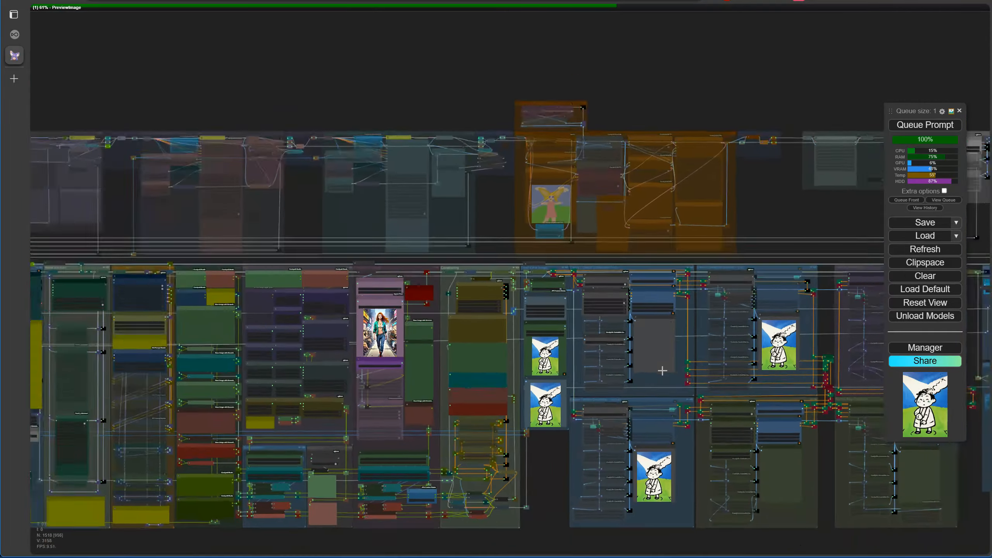
pyautogui.moveTo(764, 544); pyautogui.dragTo(510, 525)
pyautogui.scroll(10, 489, 363)
pyautogui.scroll(-9, 489, 364)
pyautogui.moveTo(771, 513); pyautogui.dragTo(490, 496)
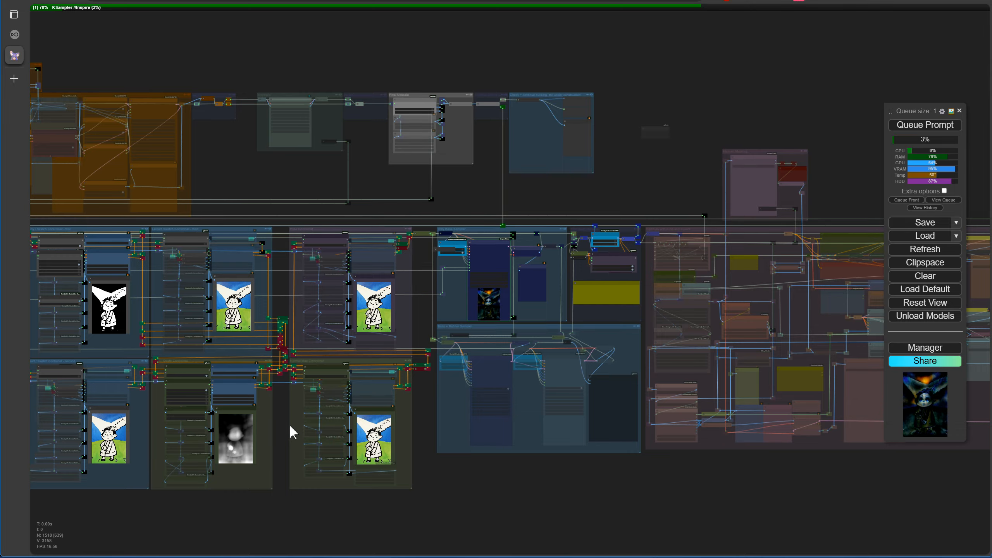
# - Follow the cartoon figure's generation in the Only Base Sampler group and inspect the finished picture in the Image Comparer
pyautogui.scroll(18, 516, 301)
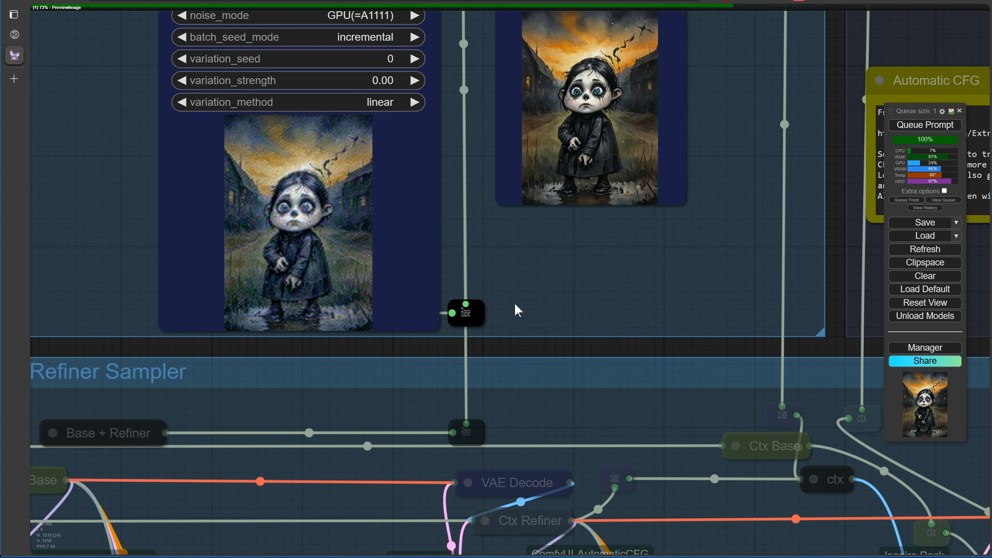
pyautogui.moveTo(725, 219); pyautogui.dragTo(701, 312)
pyautogui.press('1')
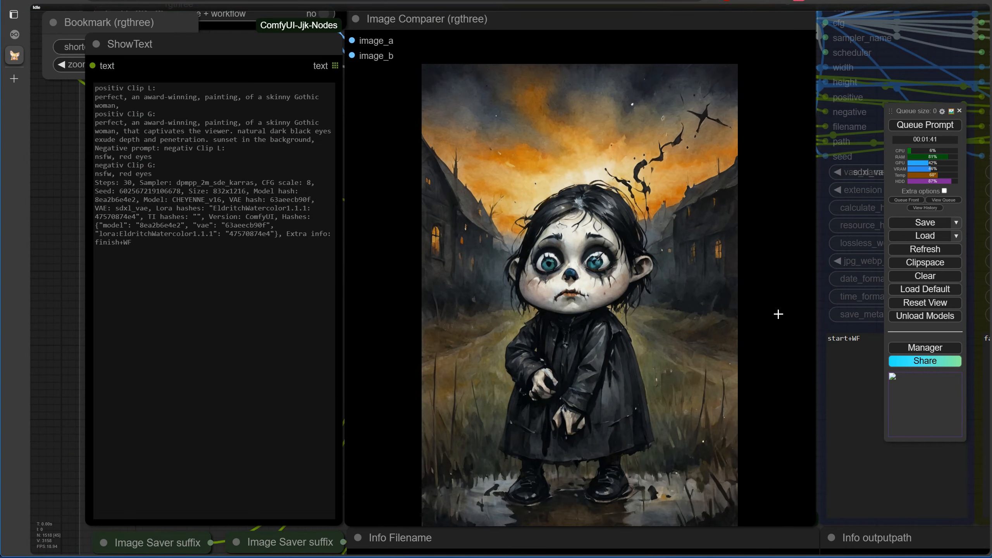
# - Load example.png in the Load Image node of the Image Input group
pyautogui.scroll(-6, 810, 331)
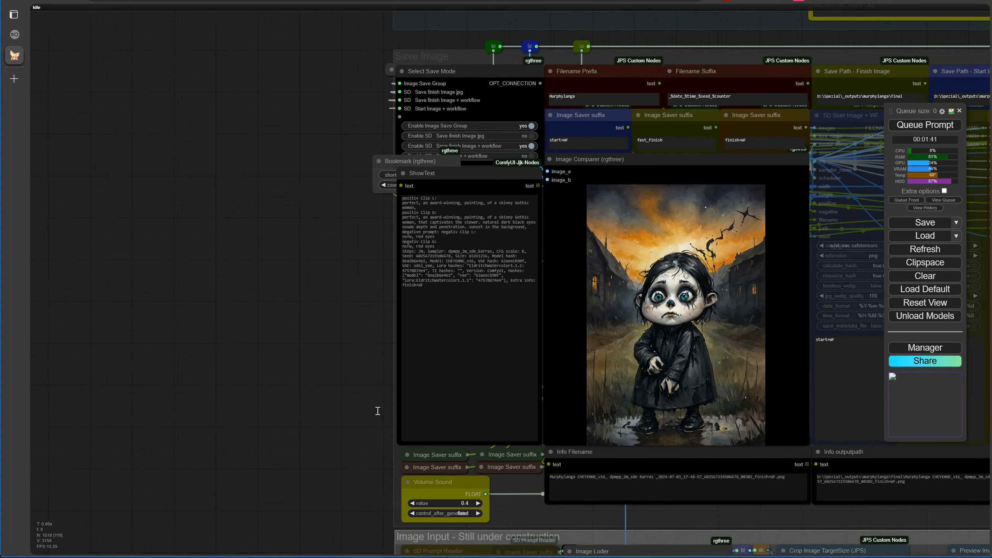
pyautogui.moveTo(328, 407); pyautogui.dragTo(135, 200)
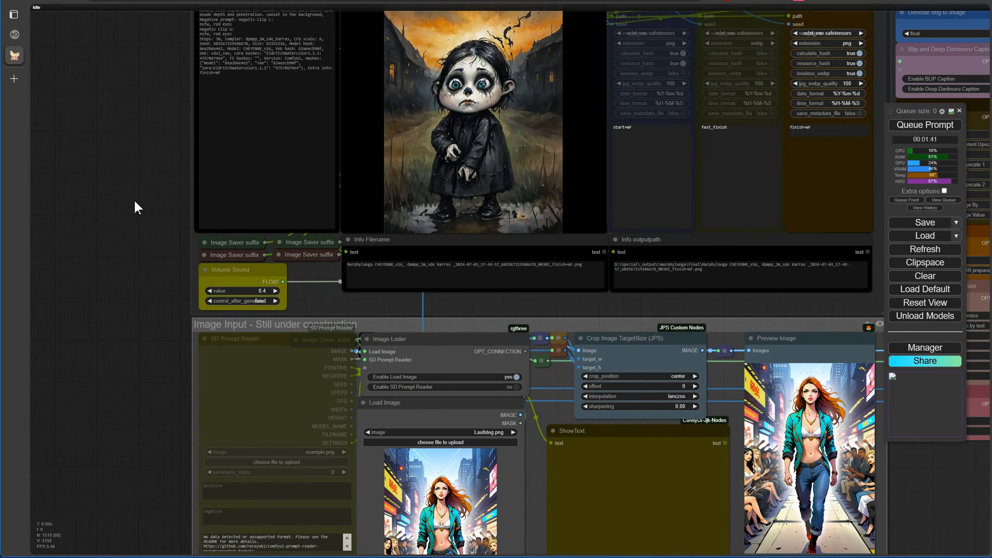
pyautogui.scroll(-2, 132, 204)
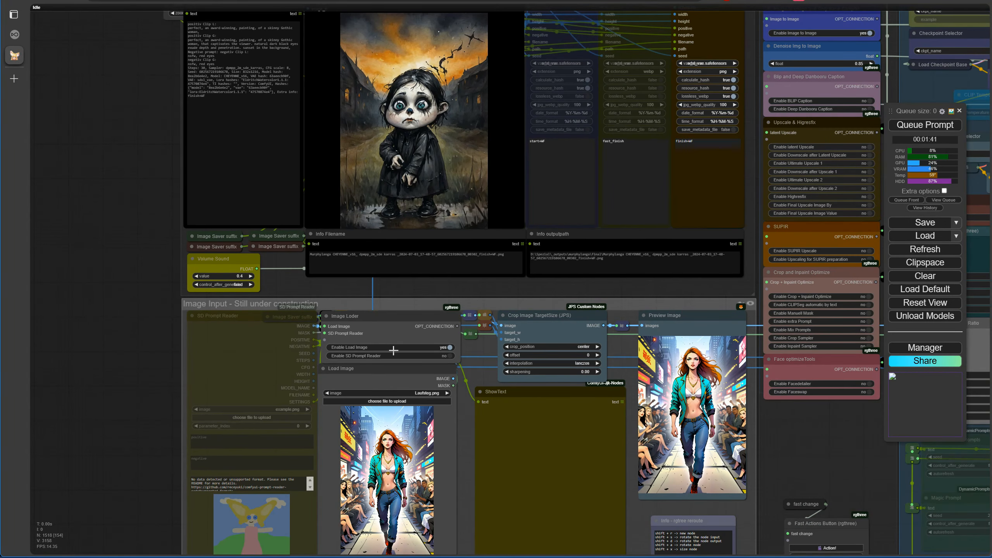
pyautogui.click(433, 395)
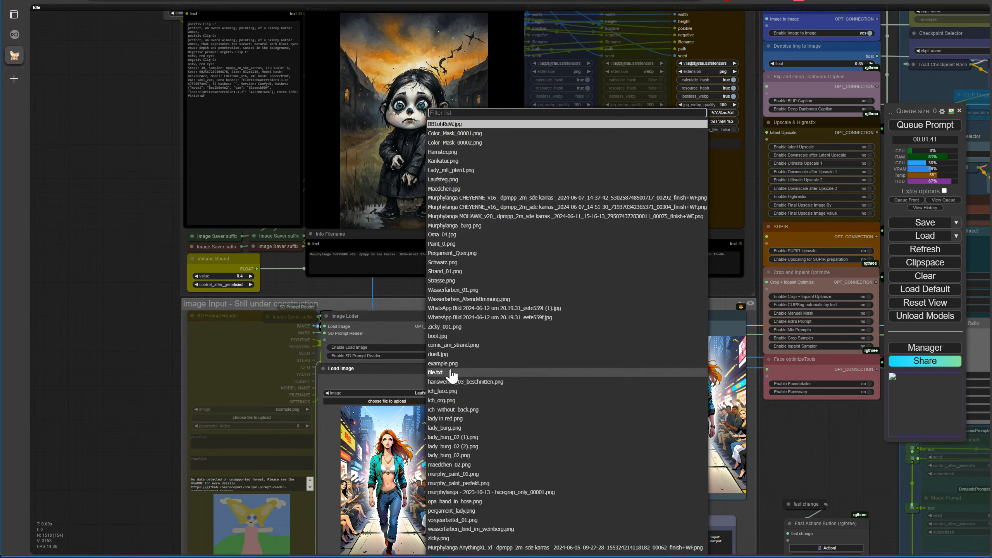
pyautogui.write('ex')
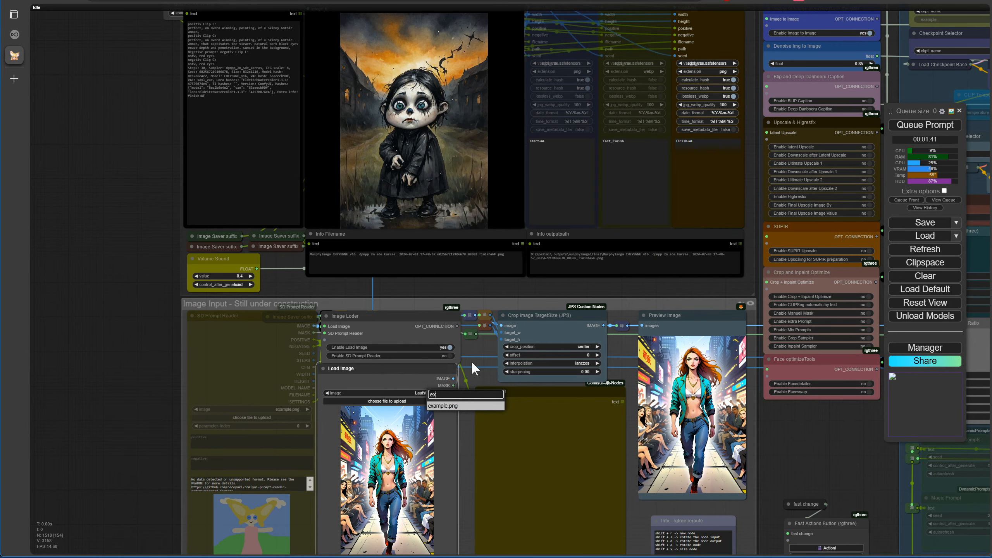
pyautogui.click(455, 408)
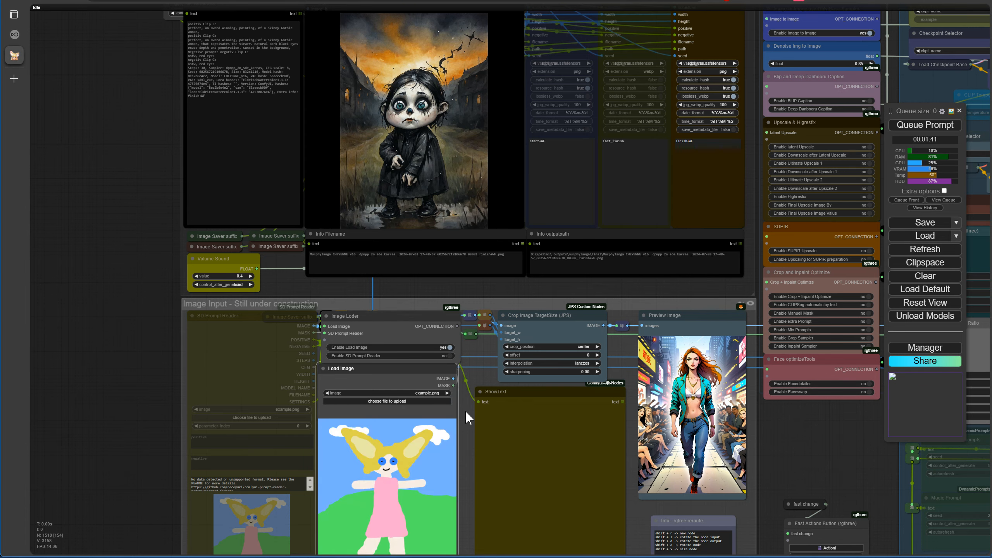
# - Disable the Depth ControlNet in its group
pyautogui.scroll(-5, 465, 410)
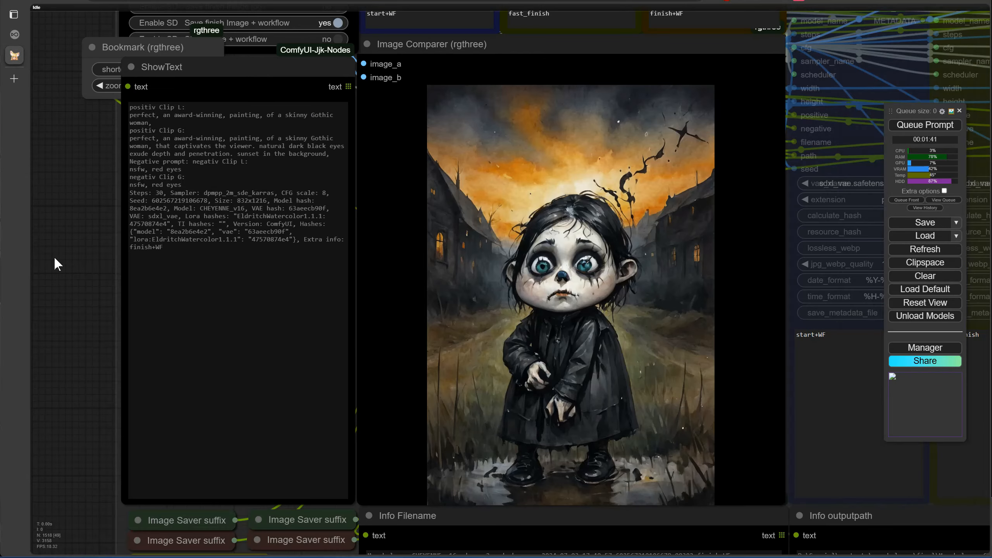
pyautogui.scroll(-10, 54, 256)
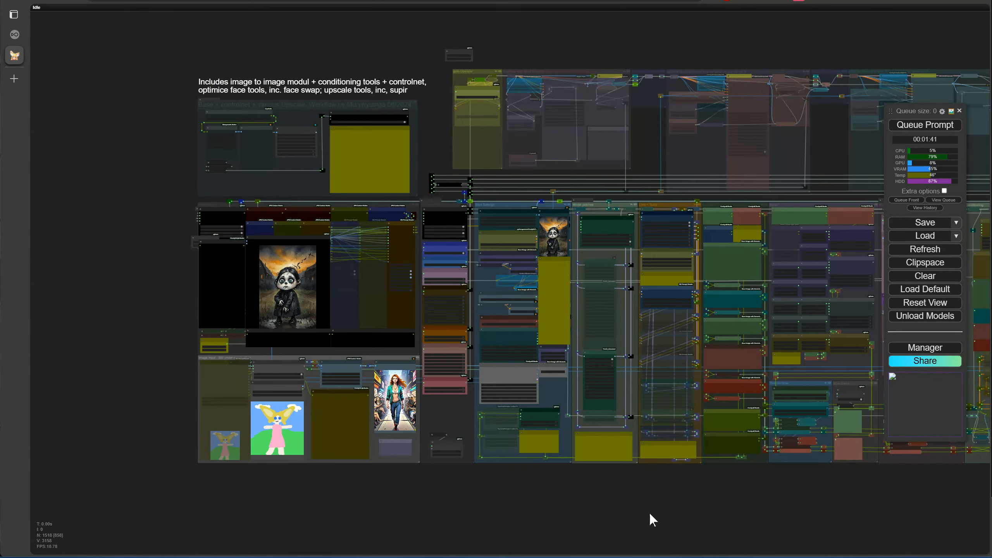
pyautogui.moveTo(650, 512); pyautogui.dragTo(106, 492)
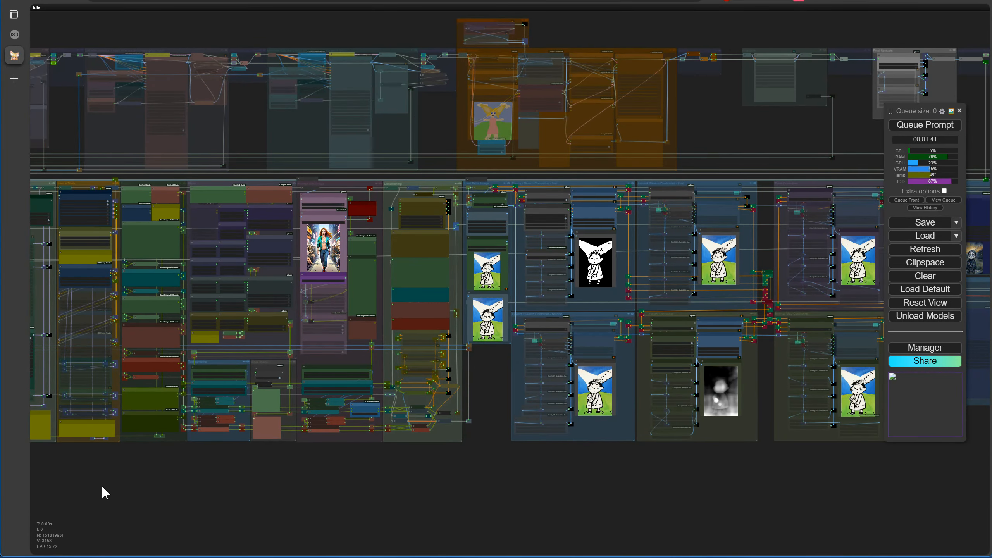
pyautogui.scroll(10, 707, 402)
pyautogui.click(660, 220)
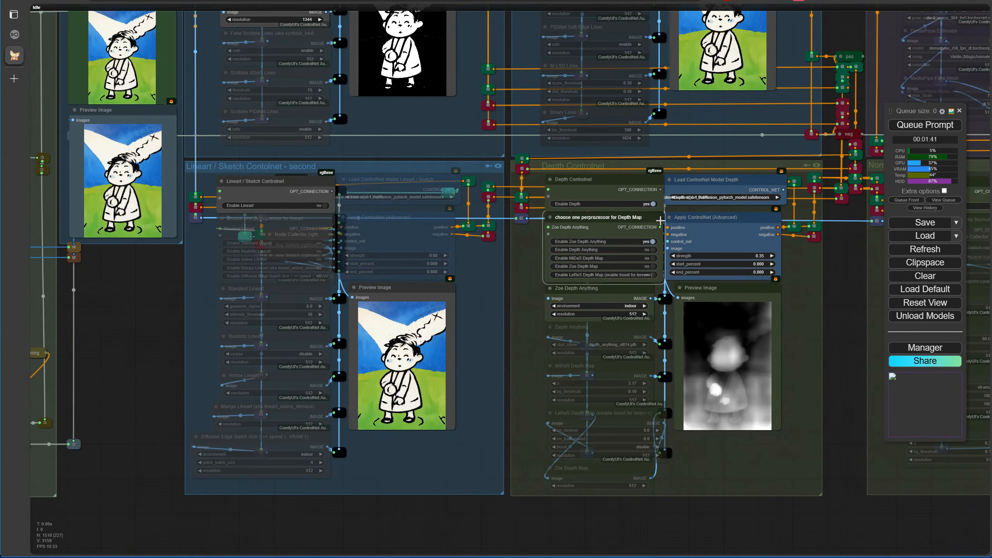
pyautogui.click(654, 243)
pyautogui.click(655, 203)
pyautogui.scroll(-1, 549, 381)
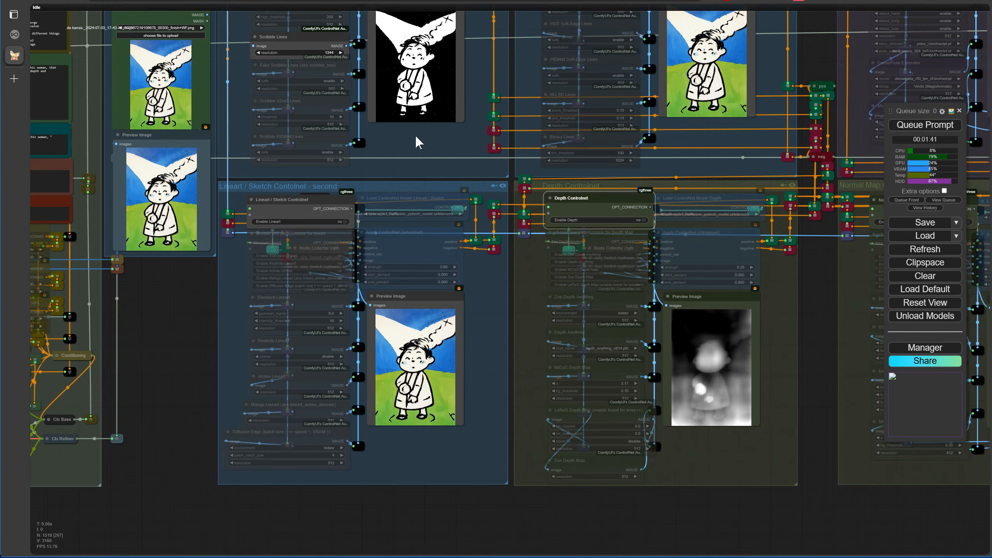
# - Switch the Canny / Scribble ControlNet's preprocessor to Scribble PiDiNet Lines
pyautogui.scroll(5, 416, 136)
pyautogui.moveTo(408, 160); pyautogui.dragTo(533, 308)
pyautogui.scroll(2, 416, 141)
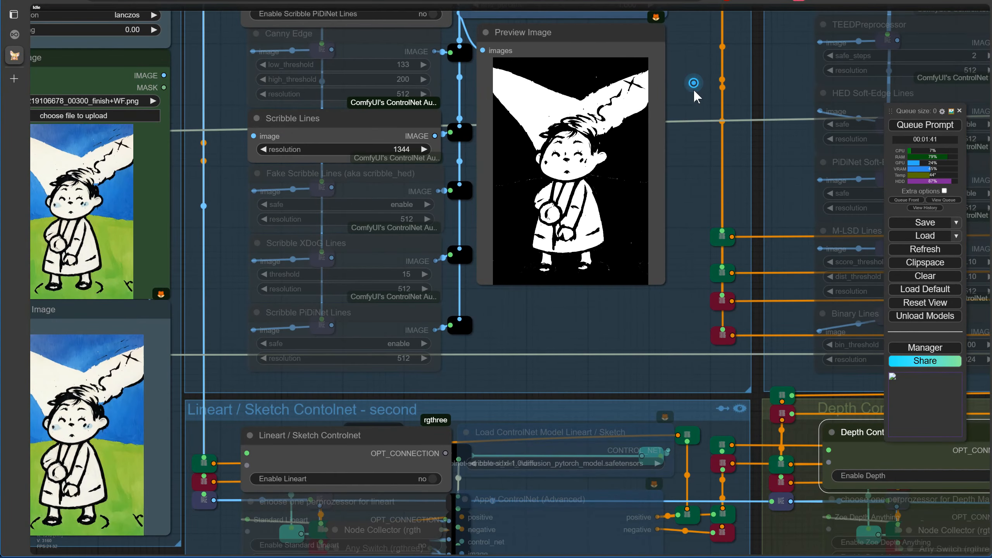
pyautogui.moveTo(694, 95); pyautogui.dragTo(693, 271)
pyautogui.scroll(3, 387, 186)
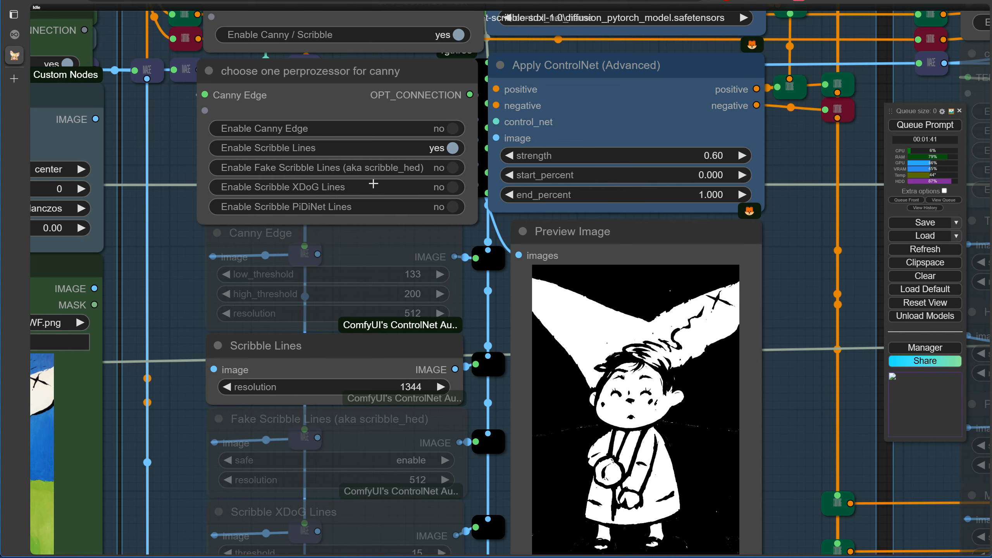
pyautogui.click(454, 206)
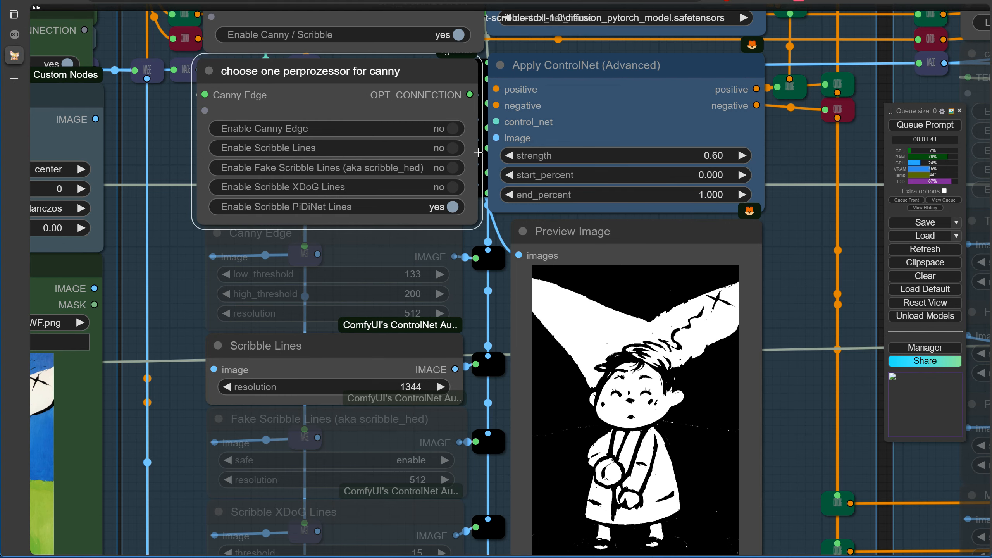
# - Queue the prompt, follow the generation in the Only Base Sampler group, and view the finished picture in the Image Comparer
pyautogui.click(925, 124)
pyautogui.scroll(-8, 788, 274)
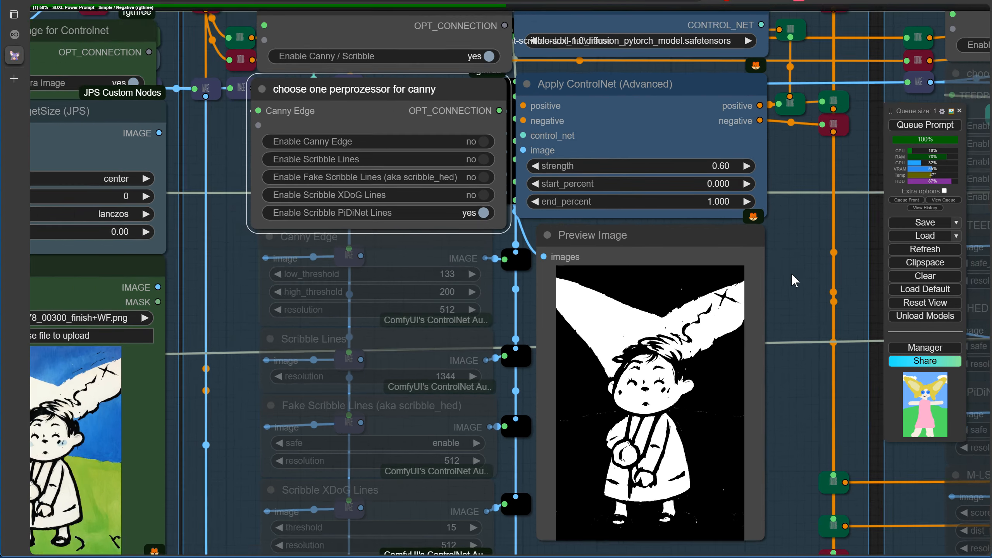
pyautogui.scroll(-2, 788, 275)
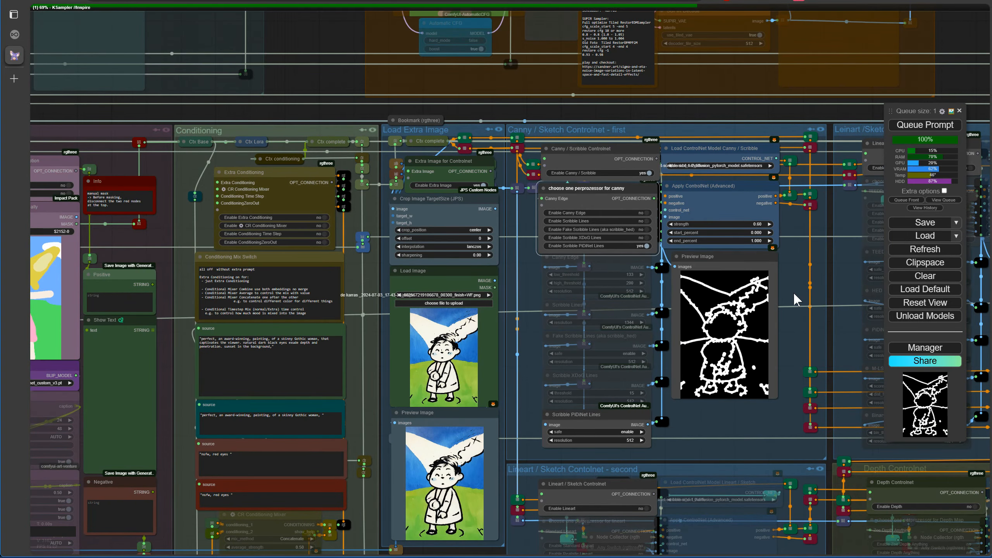
pyautogui.moveTo(780, 419); pyautogui.dragTo(582, 313)
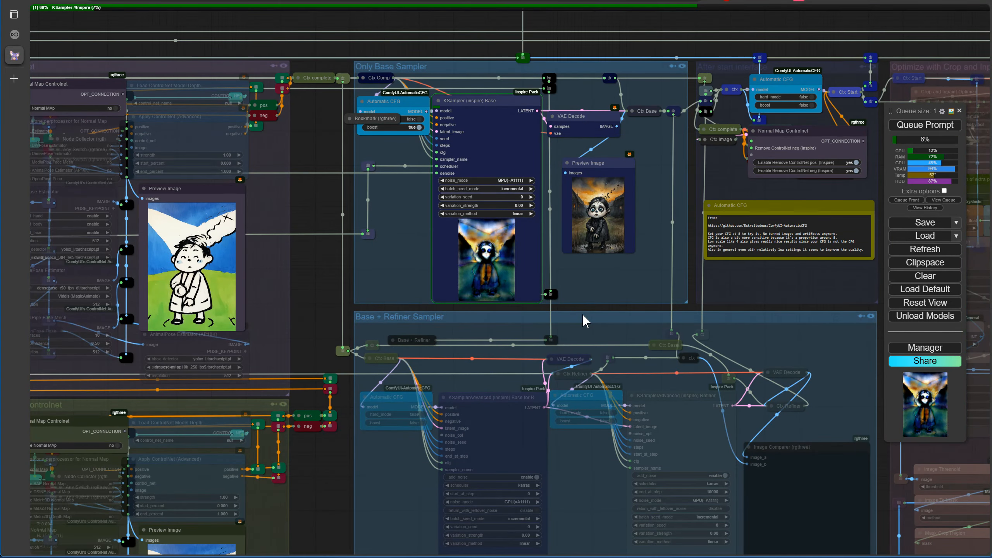
pyautogui.scroll(7, 583, 313)
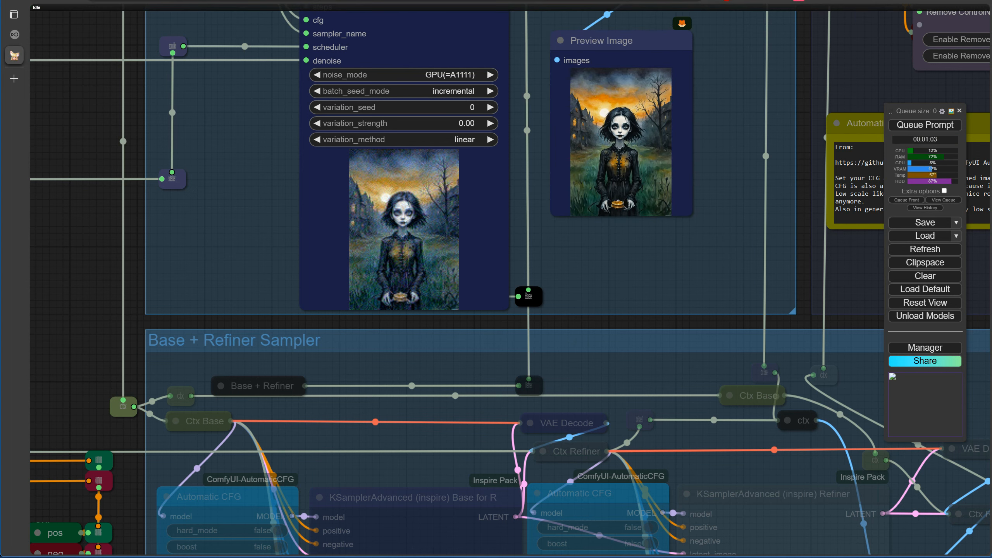
pyautogui.press('1')
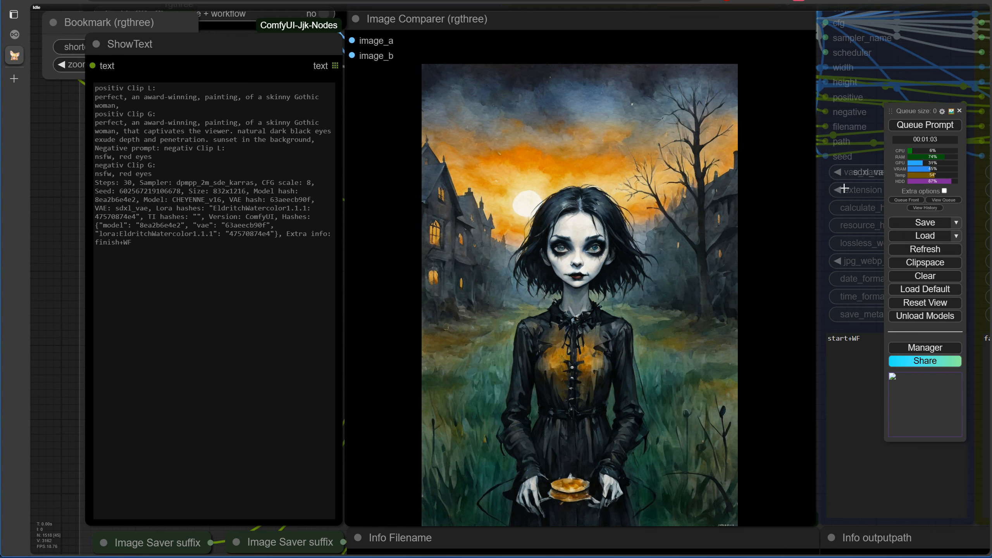
# - Queue the prompt again and set the CR SDXL Aspect Ratio node to 16:9 landscape 1344x768
pyautogui.click(903, 126)
pyautogui.scroll(-5, 48, 464)
pyautogui.moveTo(48, 463); pyautogui.dragTo(280, 404)
pyautogui.moveTo(777, 391); pyautogui.dragTo(279, 299)
pyautogui.scroll(5, 588, 293)
pyautogui.click(588, 293)
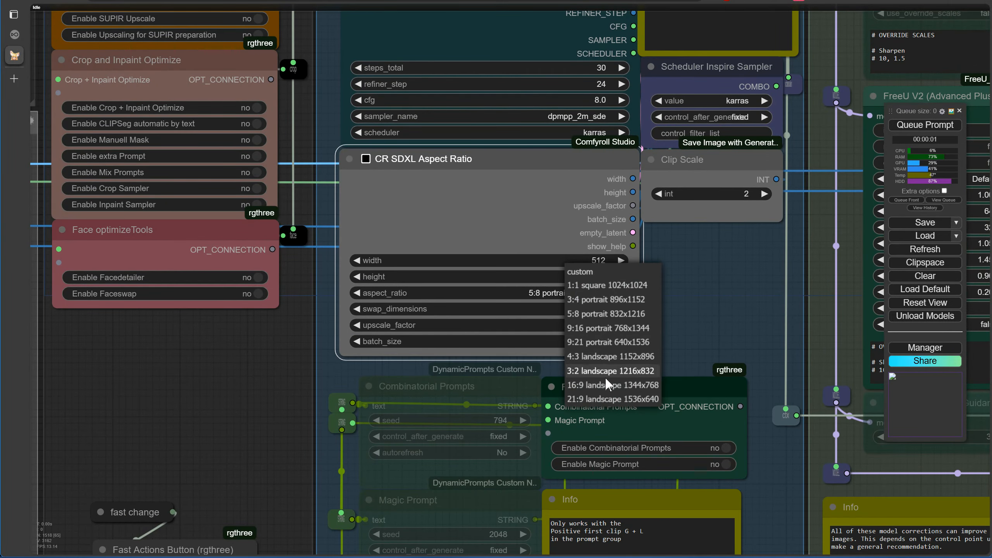
pyautogui.click(591, 381)
pyautogui.scroll(-8, 690, 293)
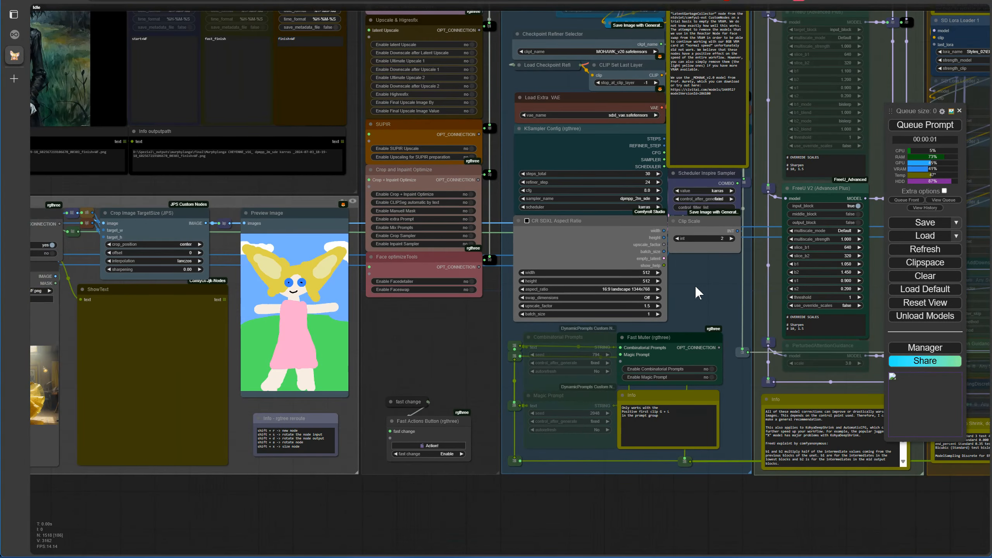
# - Disable the extra image for ControlNet in the Load Extra Image group
pyautogui.press('1')
pyautogui.moveTo(144, 428); pyautogui.dragTo(332, 537)
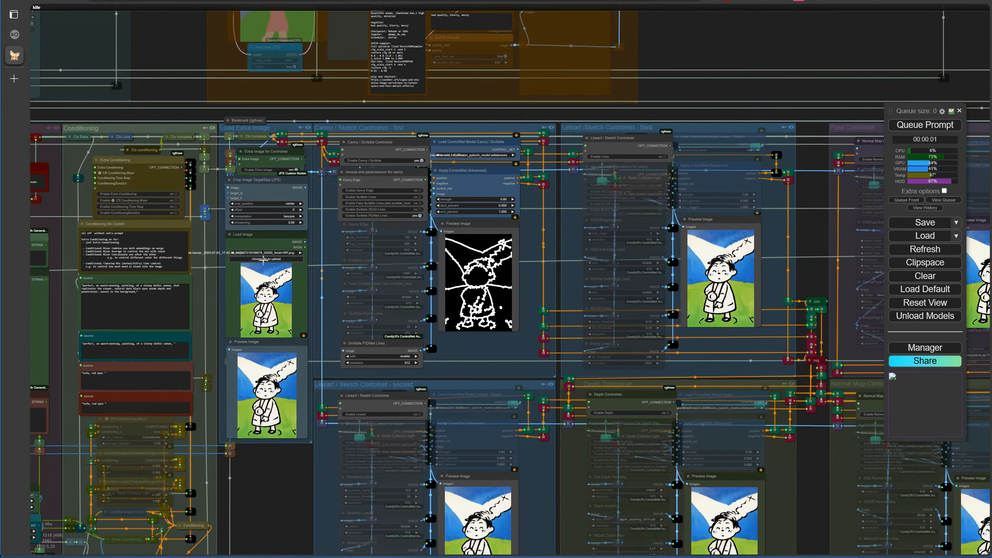
pyautogui.scroll(5, 305, 176)
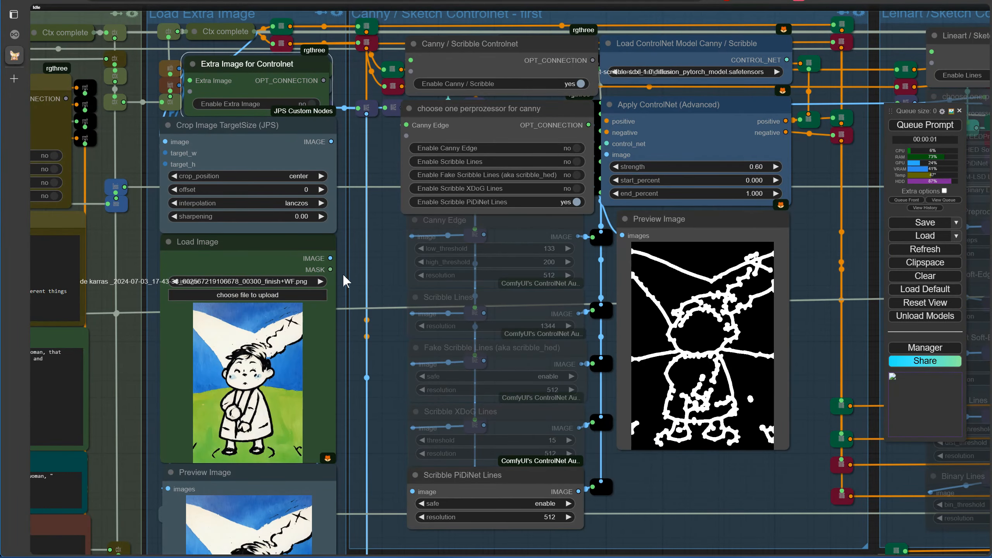
# - Enable the Depth ControlNet and choose Zoe Depth Map as its preprocessor
pyautogui.scroll(-10, 348, 388)
pyautogui.scroll(10, 326, 509)
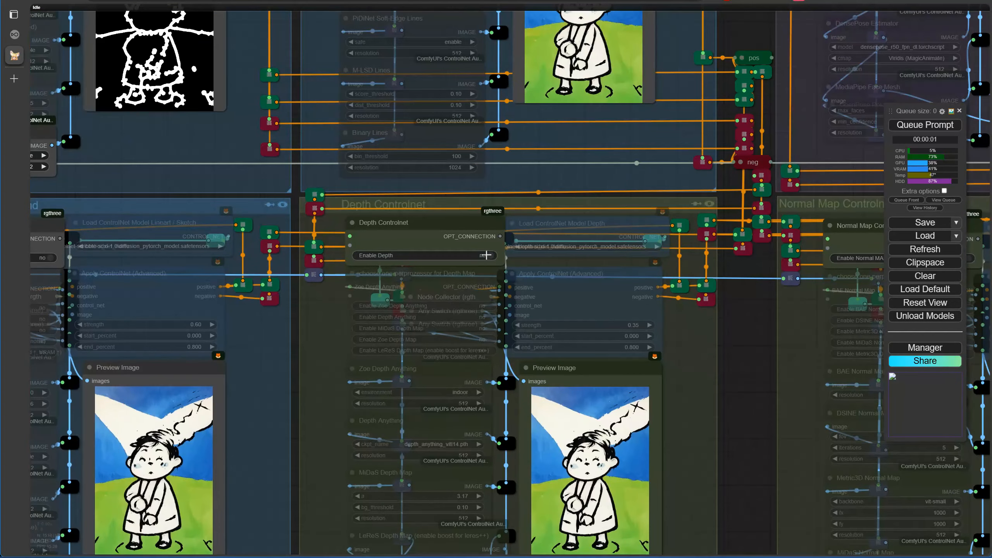
pyautogui.click(487, 255)
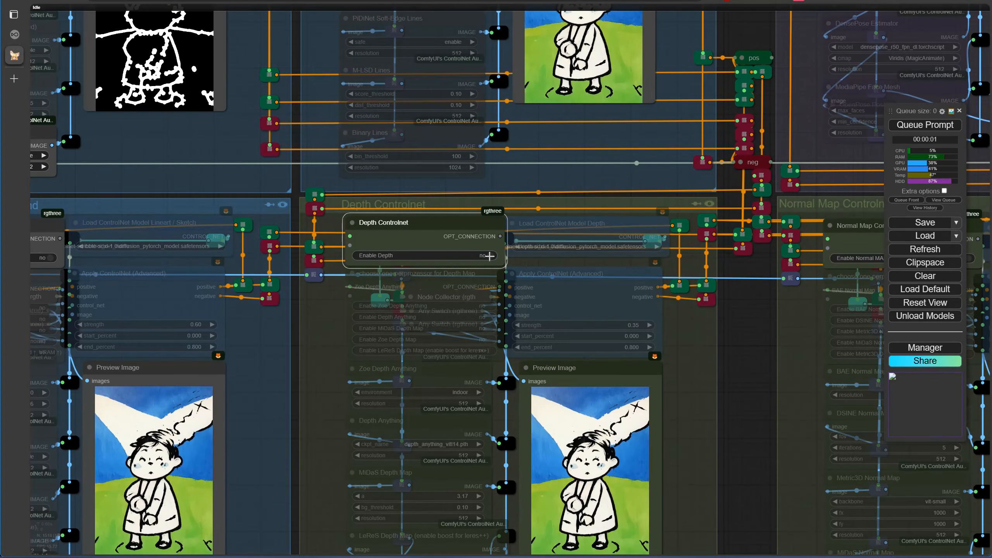
pyautogui.click(495, 344)
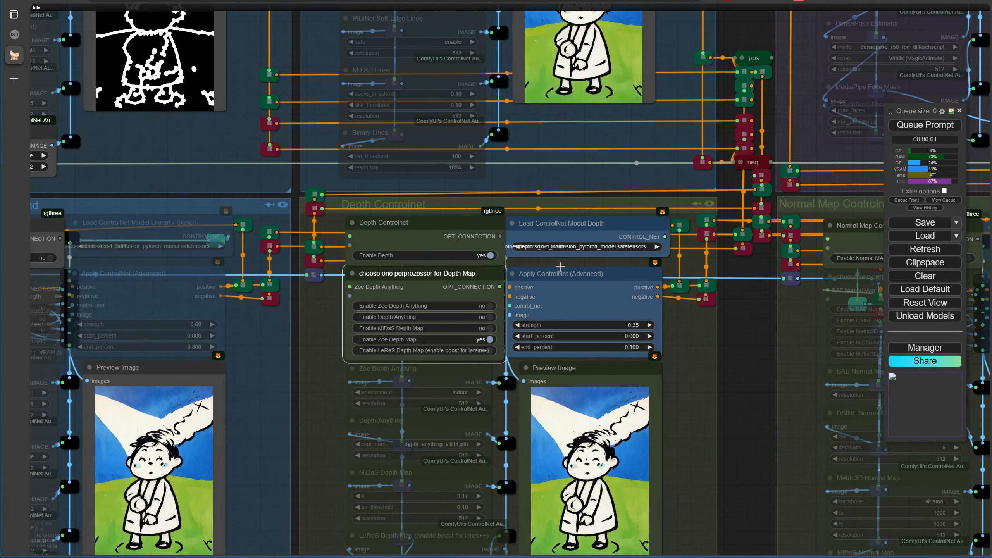
# - Queue the landscape generation and check the scribble and depth previews in the ControlNet groups
pyautogui.scroll(-10, 700, 324)
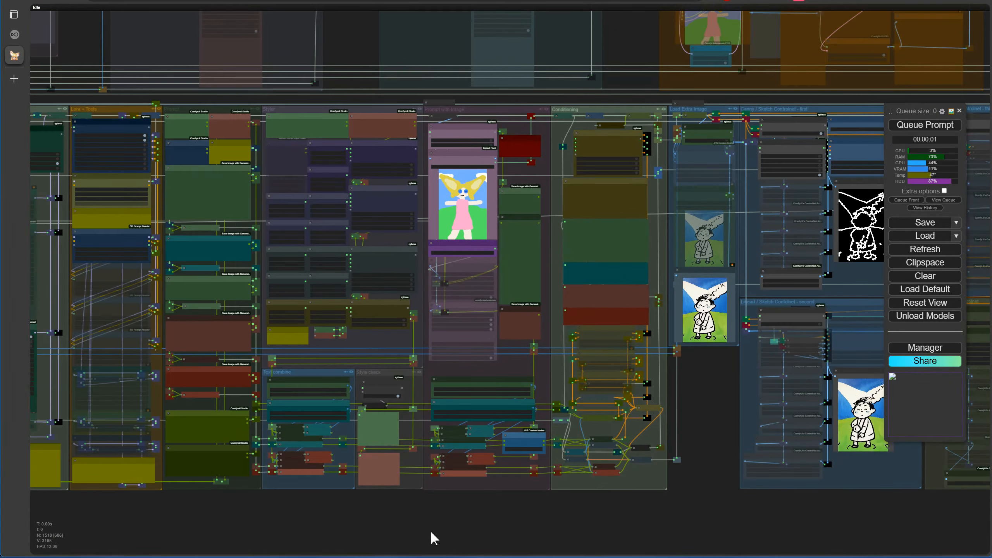
pyautogui.moveTo(431, 532); pyautogui.dragTo(918, 545)
pyautogui.scroll(9, 317, 195)
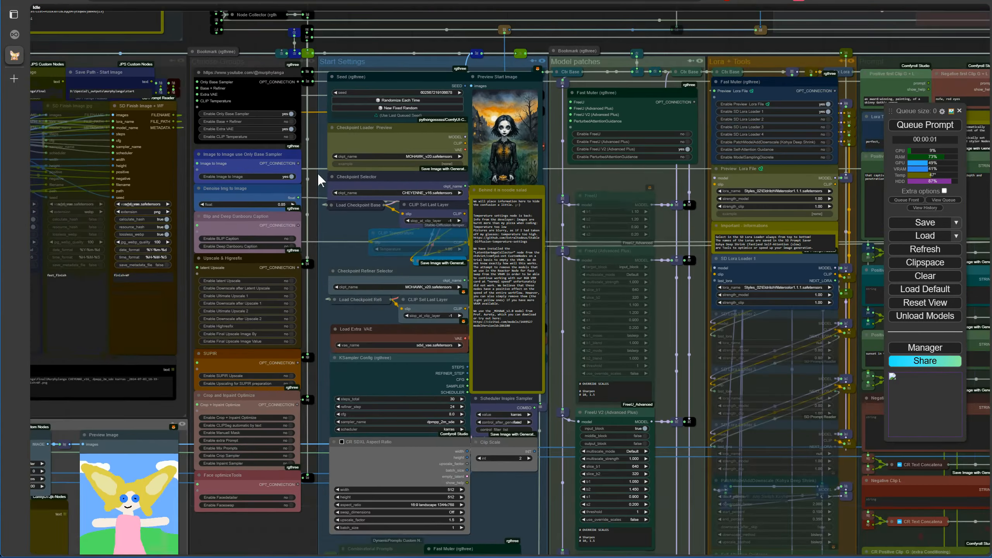
pyautogui.click(924, 125)
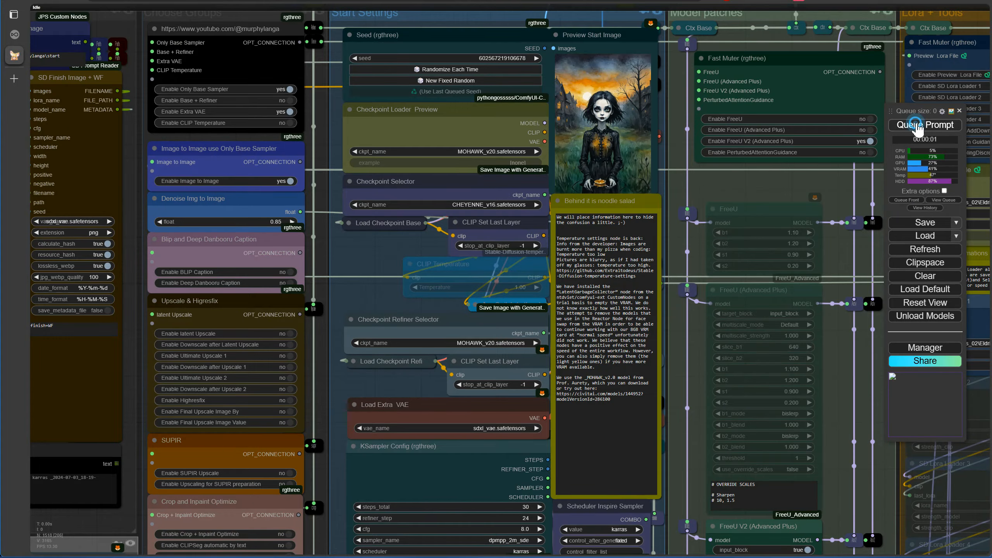
pyautogui.scroll(-10, 341, 330)
pyautogui.moveTo(475, 552); pyautogui.dragTo(47, 534)
pyautogui.scroll(10, 547, 329)
pyautogui.scroll(-5, 548, 329)
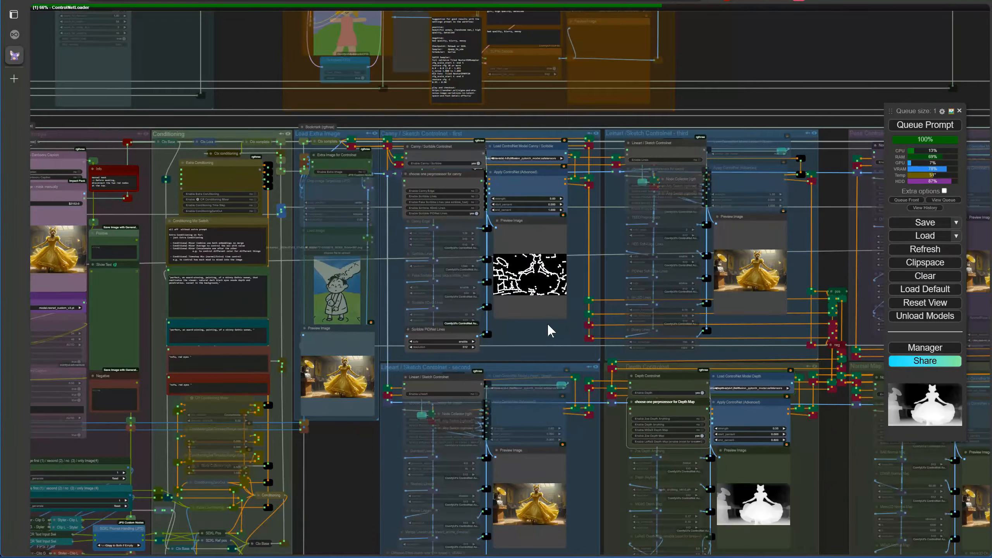
# - Inspect the finished picture of the woman in the wide dress in the Image Comparer, and queue the prompt again
pyautogui.click(478, 163)
pyautogui.scroll(-5, 681, 532)
pyautogui.scroll(10, 461, 324)
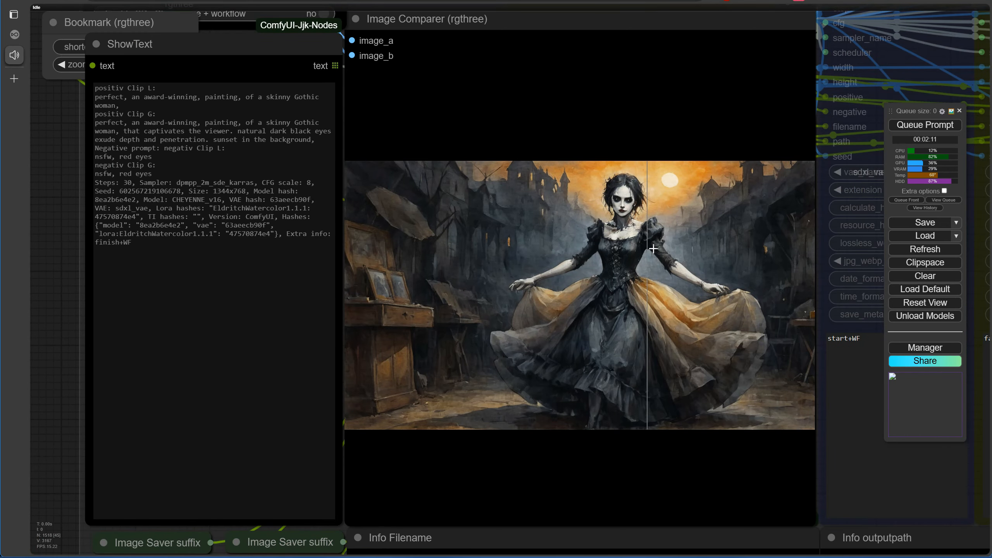
pyautogui.scroll(4, 716, 236)
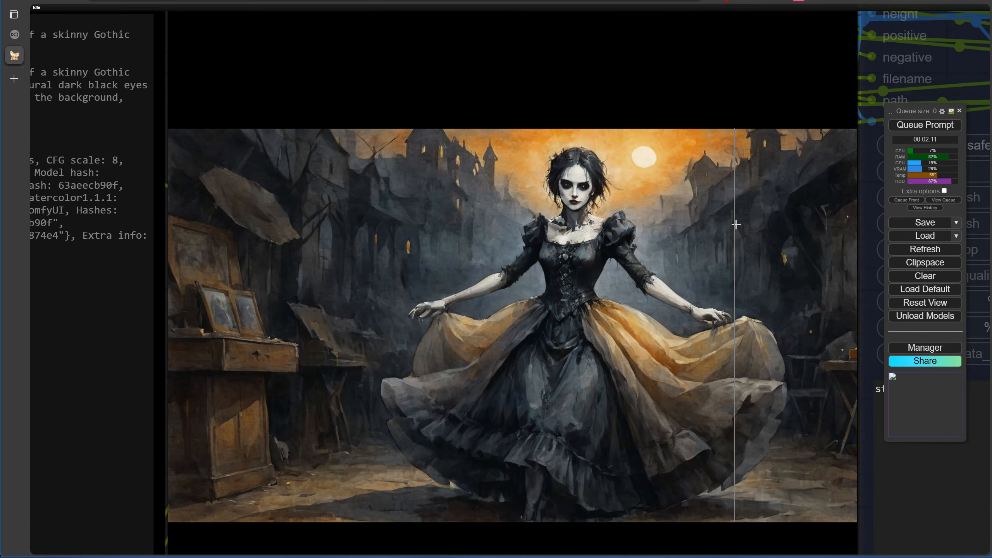
pyautogui.click(921, 125)
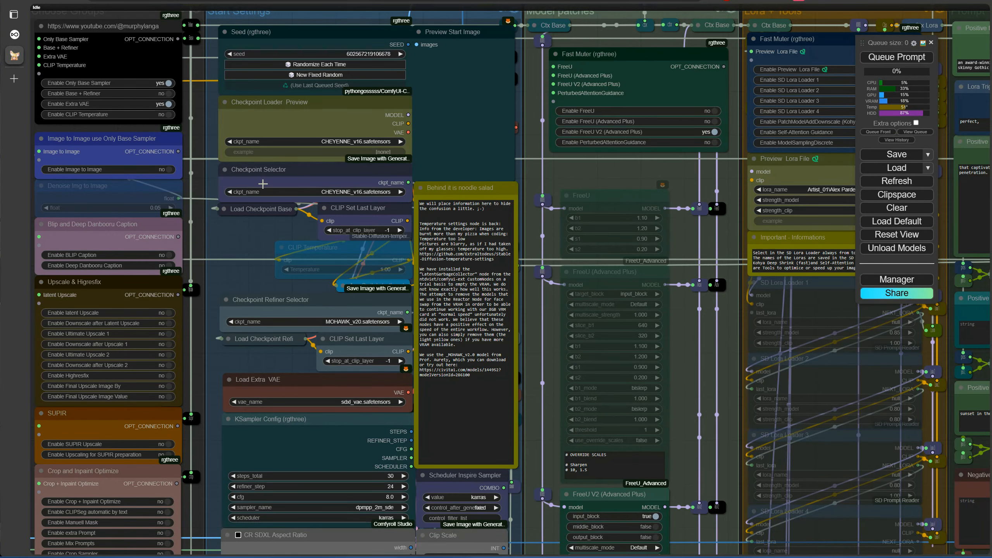
# - Enable Image to Image for the base sampler and set its denoise value to 0.65
pyautogui.moveTo(202, 215); pyautogui.dragTo(468, 270)
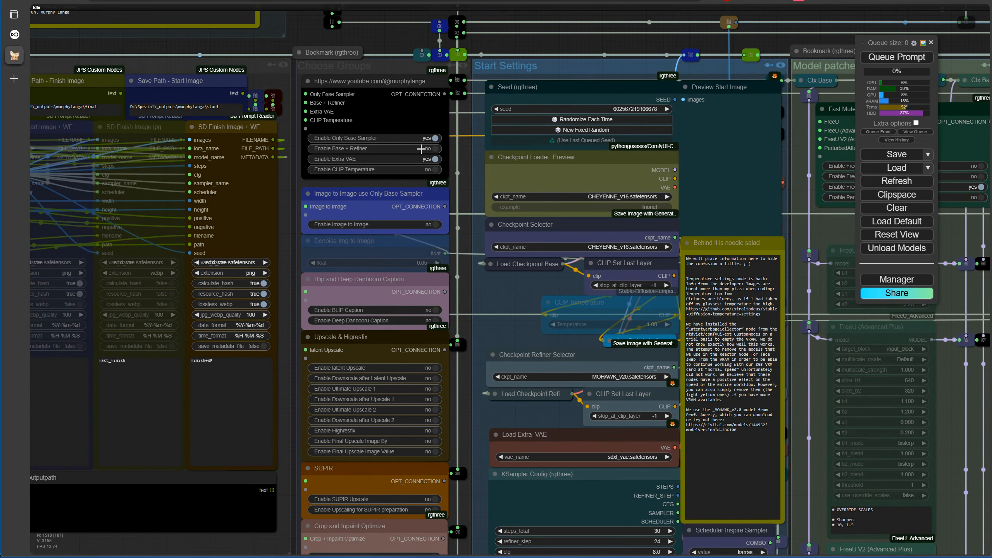
pyautogui.scroll(8, 418, 144)
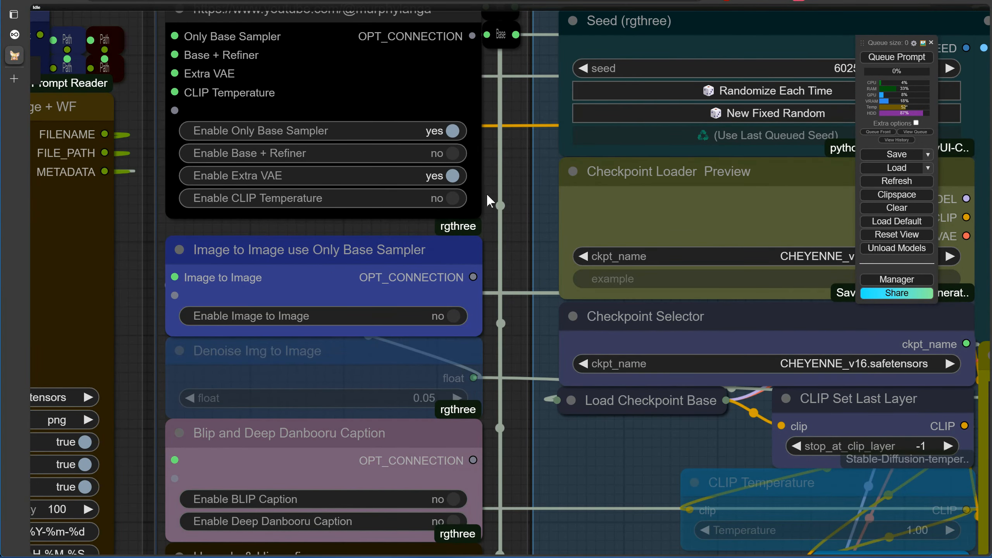
pyautogui.click(453, 316)
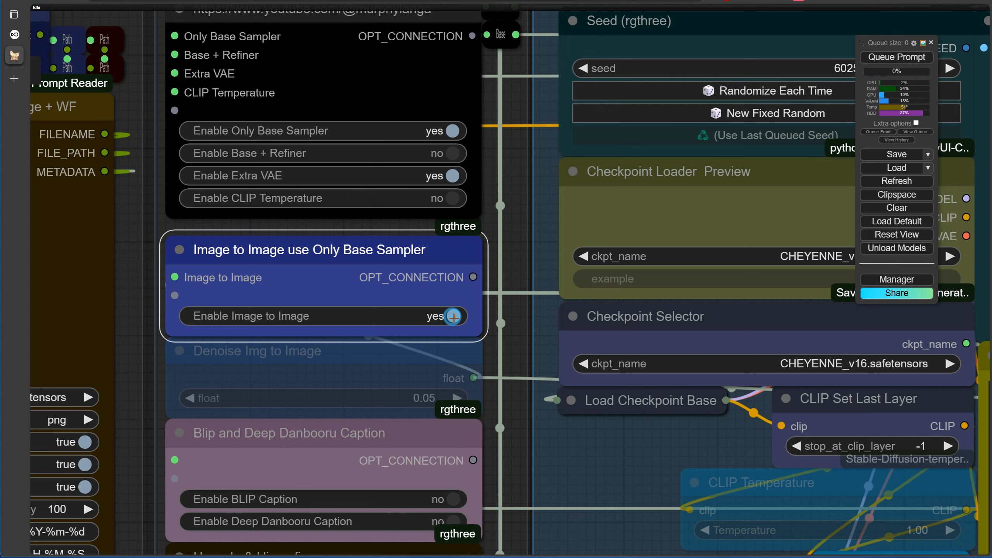
pyautogui.click(417, 399)
pyautogui.write('.65')
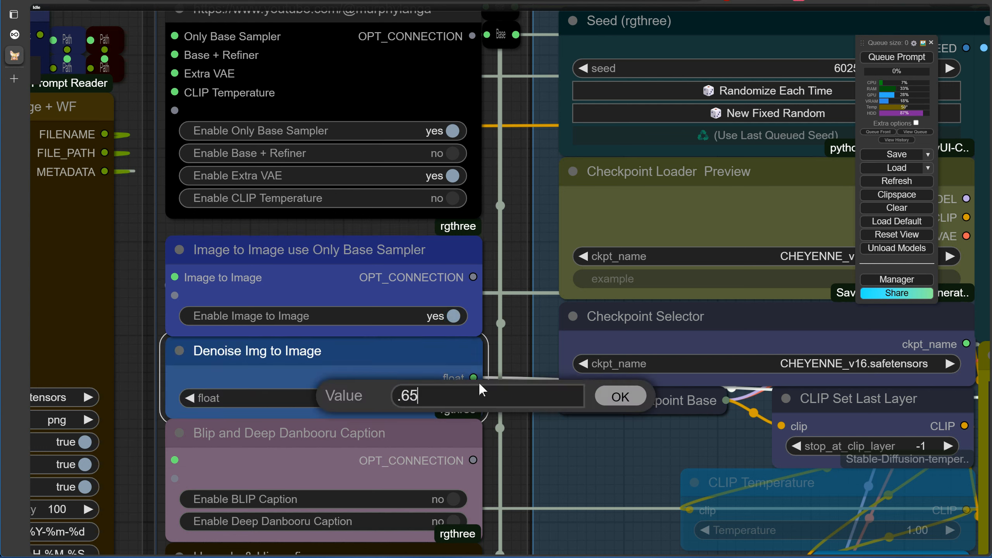
pyautogui.press('Return')
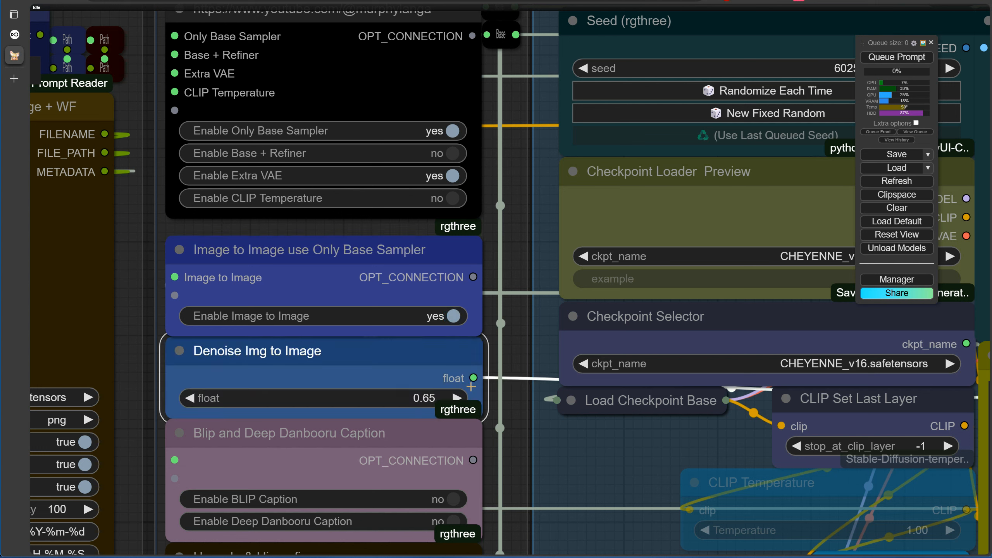
# - Enable BLIP Caption, and switch on Ultimate Upscale 1 together with Downscale after Upscale 1
pyautogui.moveTo(562, 477); pyautogui.dragTo(488, 292)
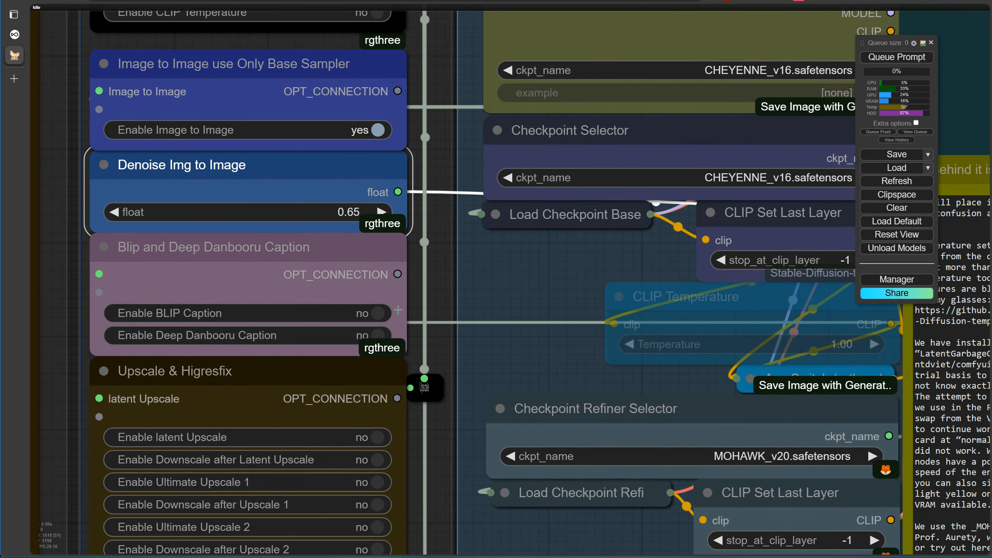
pyautogui.click(378, 313)
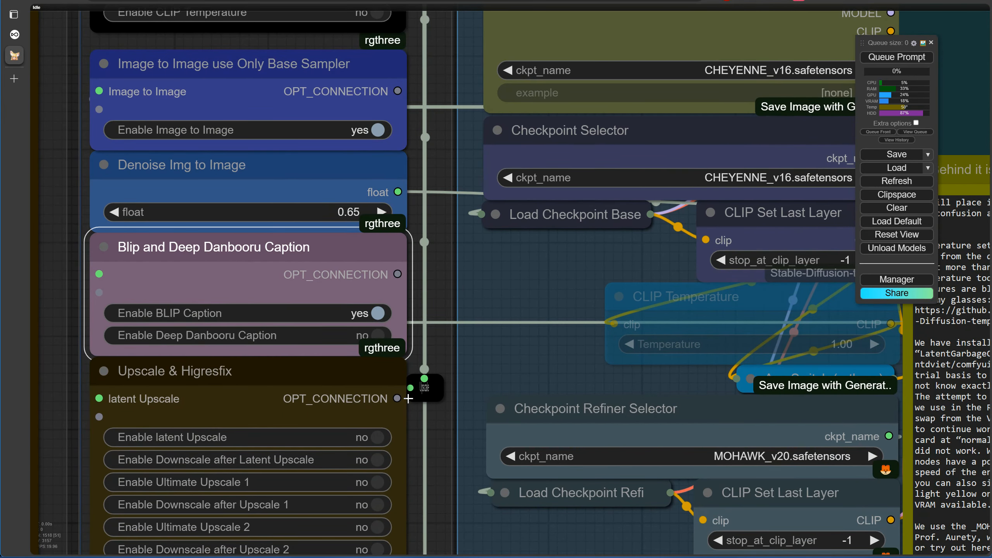
pyautogui.moveTo(457, 465); pyautogui.dragTo(440, 299)
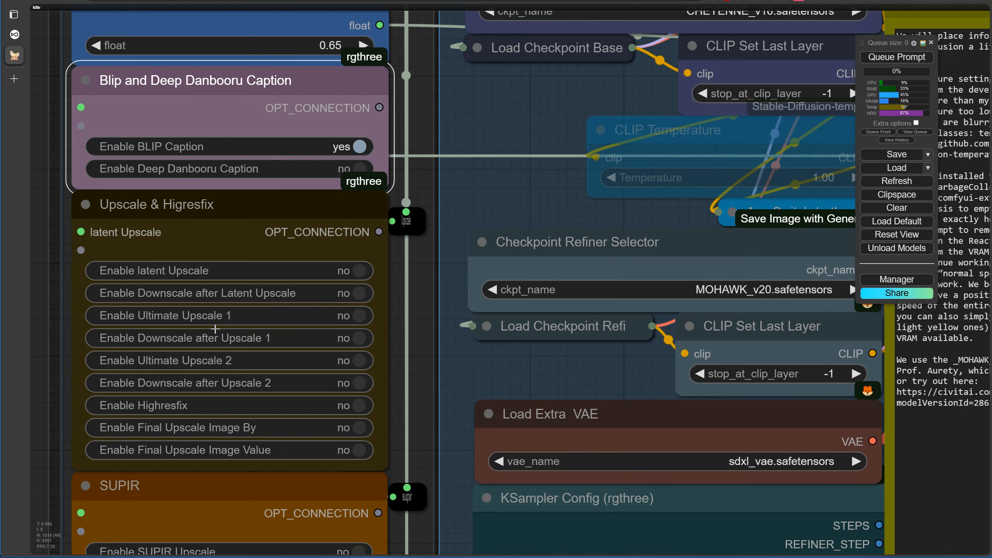
pyautogui.click(356, 321)
pyautogui.click(358, 338)
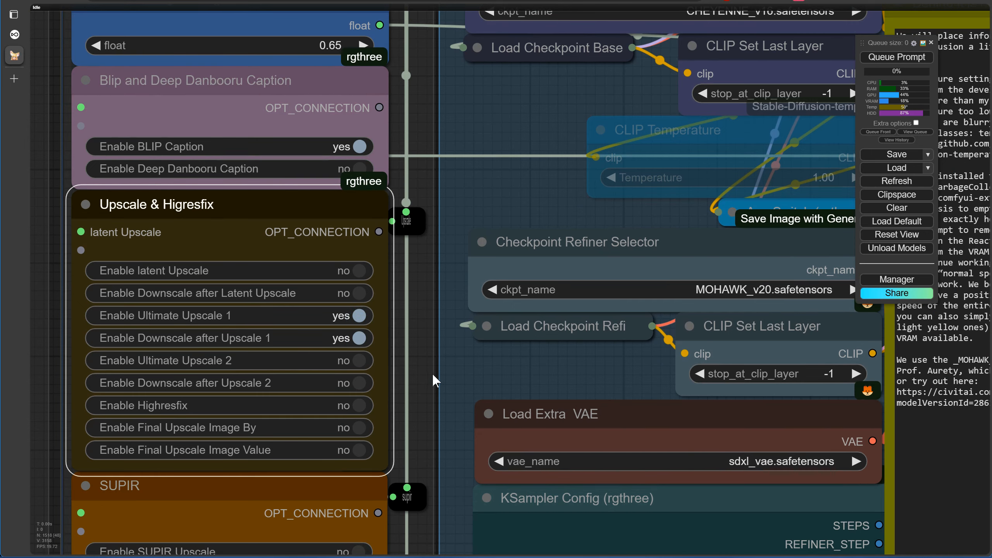
# - Enable the Facedetailer in the Face optimizeTools group
pyautogui.scroll(-5, 432, 373)
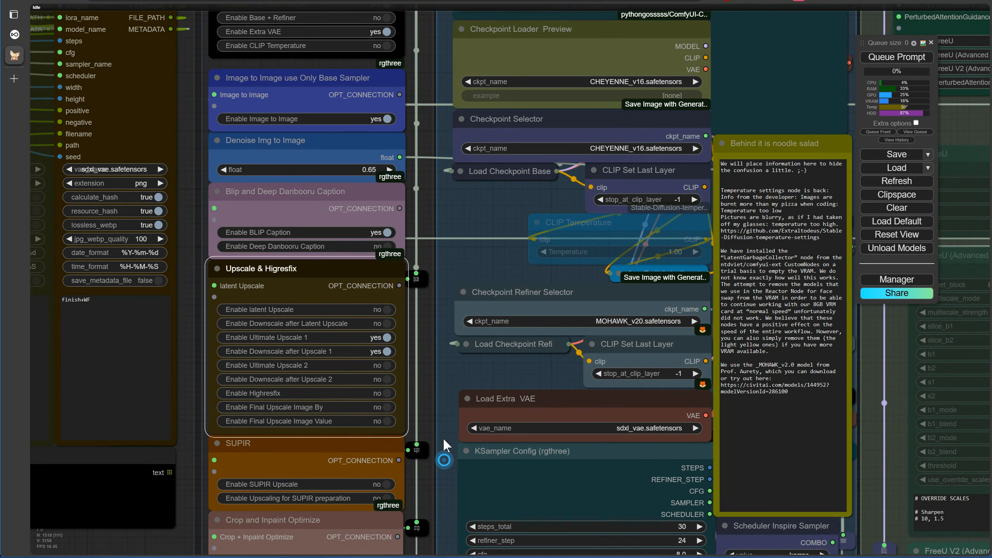
pyautogui.moveTo(444, 437); pyautogui.dragTo(407, 262)
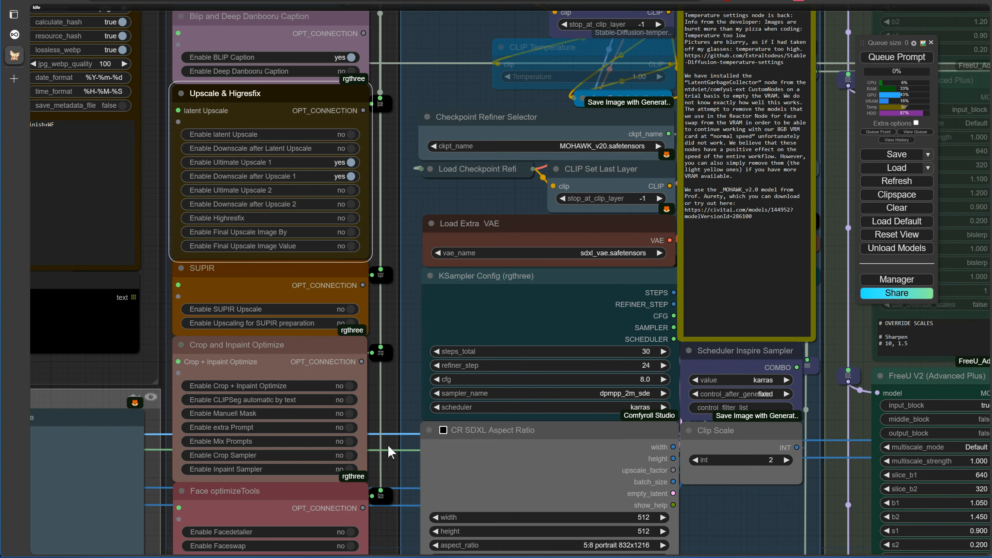
pyautogui.click(352, 533)
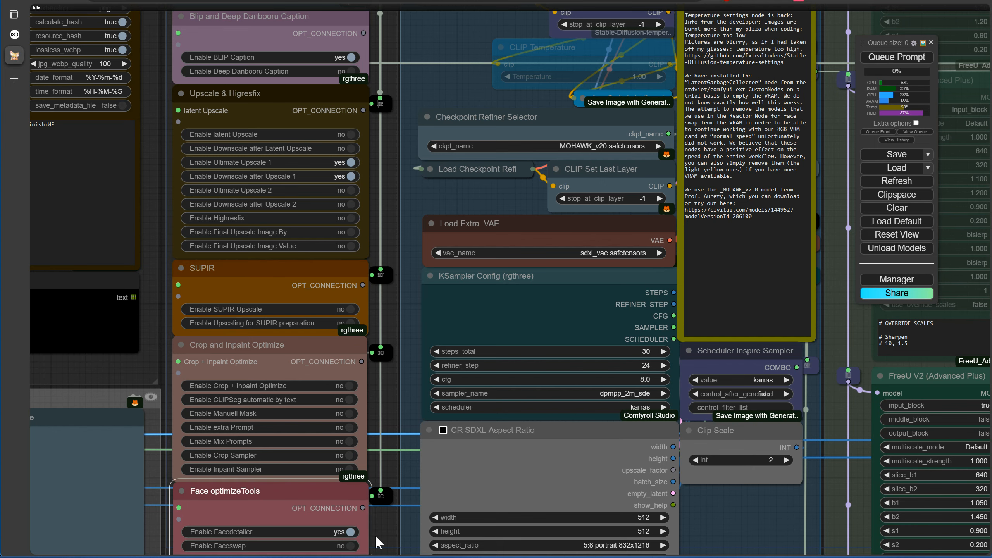
pyautogui.scroll(-4, 563, 405)
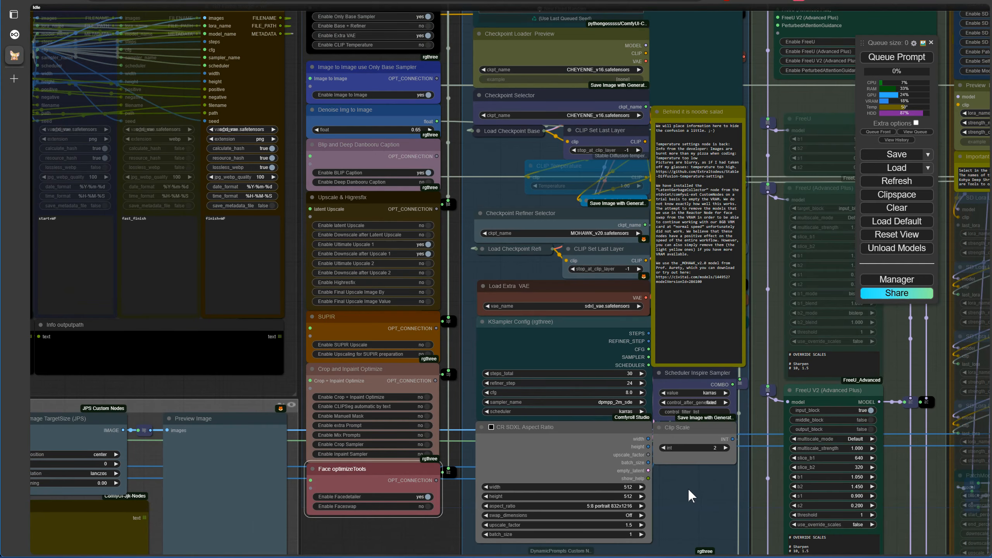
# - Activate the CLIP Temperature node in the Start Settings group
pyautogui.moveTo(688, 489); pyautogui.dragTo(639, 529)
pyautogui.moveTo(634, 404); pyautogui.dragTo(496, 452)
pyautogui.scroll(7, 420, 183)
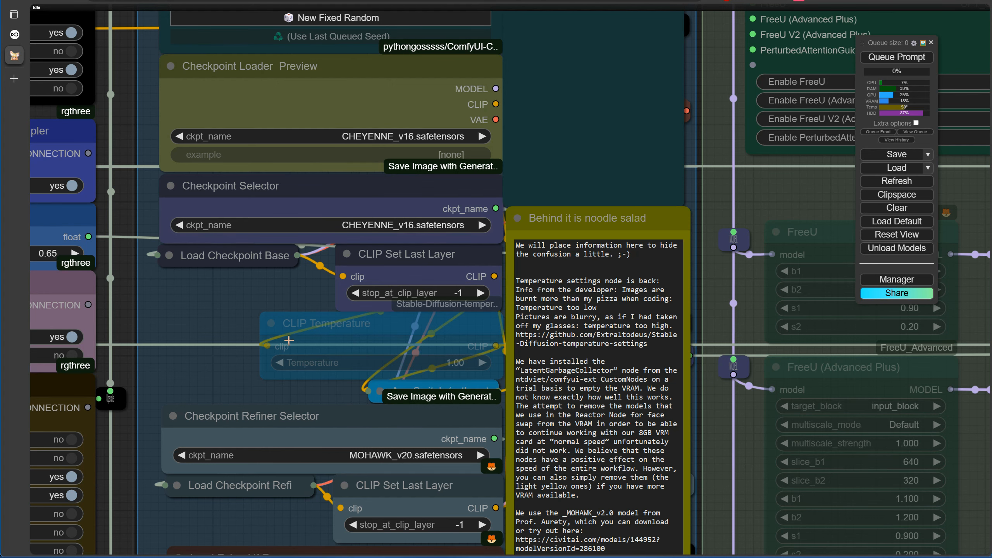
pyautogui.moveTo(221, 376); pyautogui.dragTo(234, 331)
pyautogui.moveTo(299, 339); pyautogui.dragTo(177, 131)
pyautogui.click(247, 116)
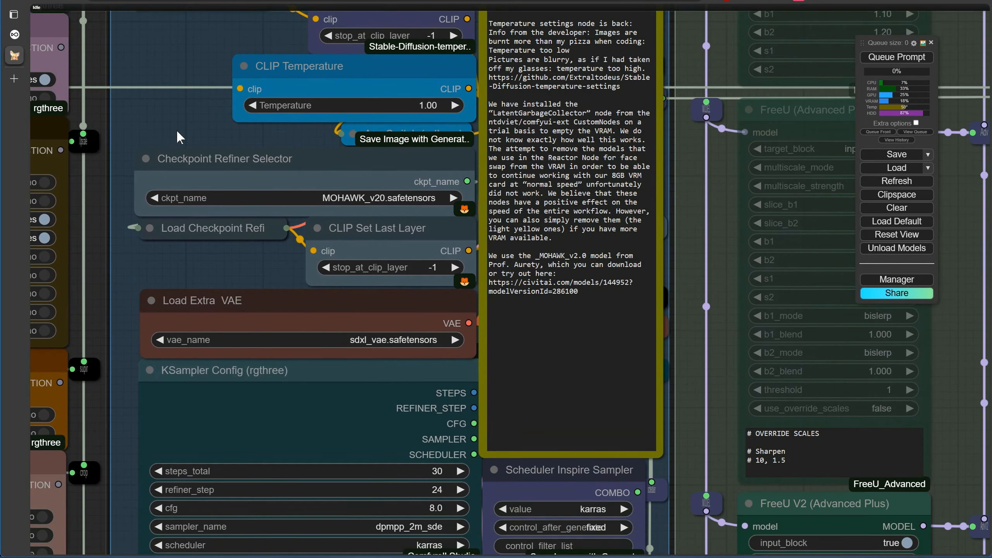
# - Filter the refiner checkpoints for "ref" and choose sd_xl_refiner_1.0_0.9vae.safetensors in the Checkpoint Refiner Selector
pyautogui.click(301, 199)
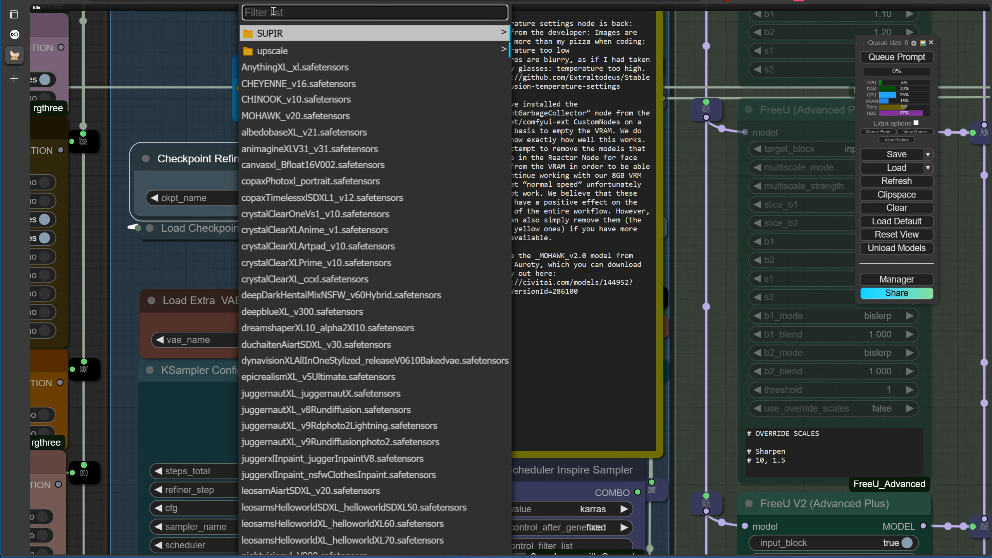
pyautogui.write('ref')
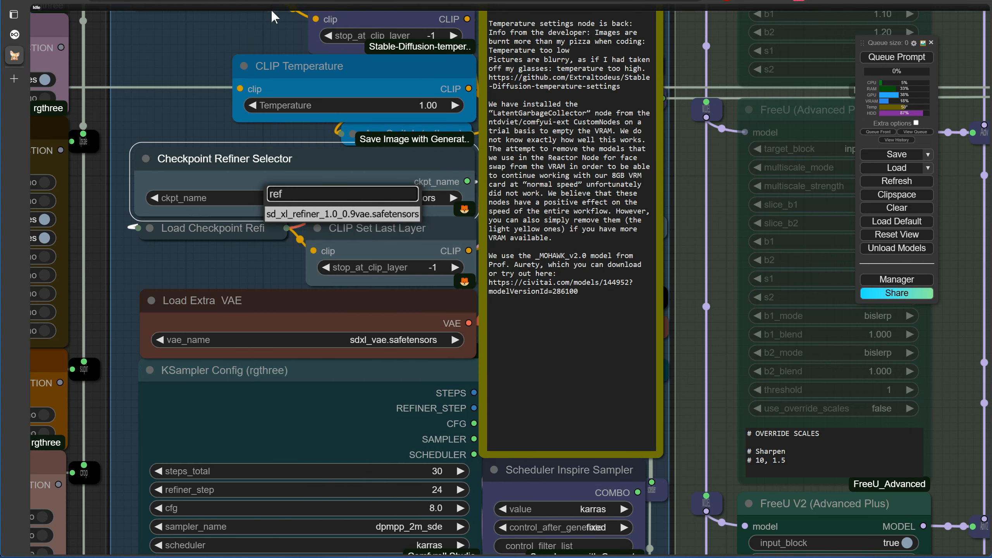
pyautogui.click(334, 215)
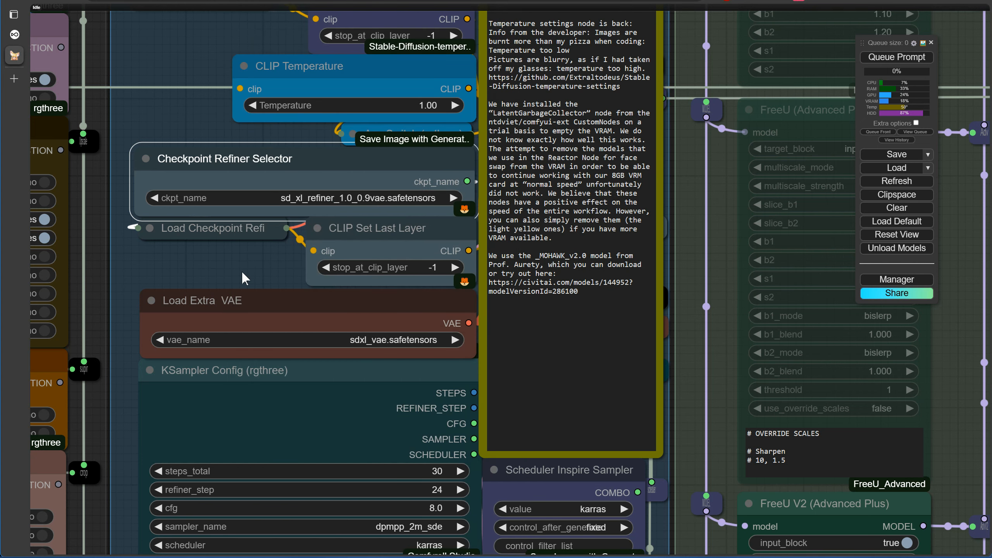
# - Set the aspect ratio in the CR SDXL Aspect Ratio node to 16:9 landscape 1344x768
pyautogui.moveTo(241, 268); pyautogui.dragTo(198, 93)
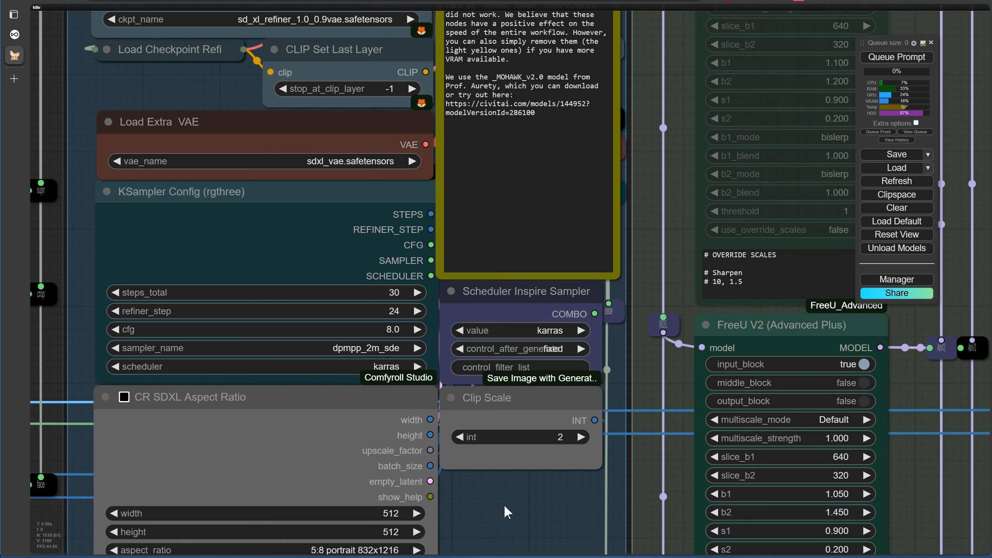
pyautogui.moveTo(507, 505); pyautogui.dragTo(439, 334)
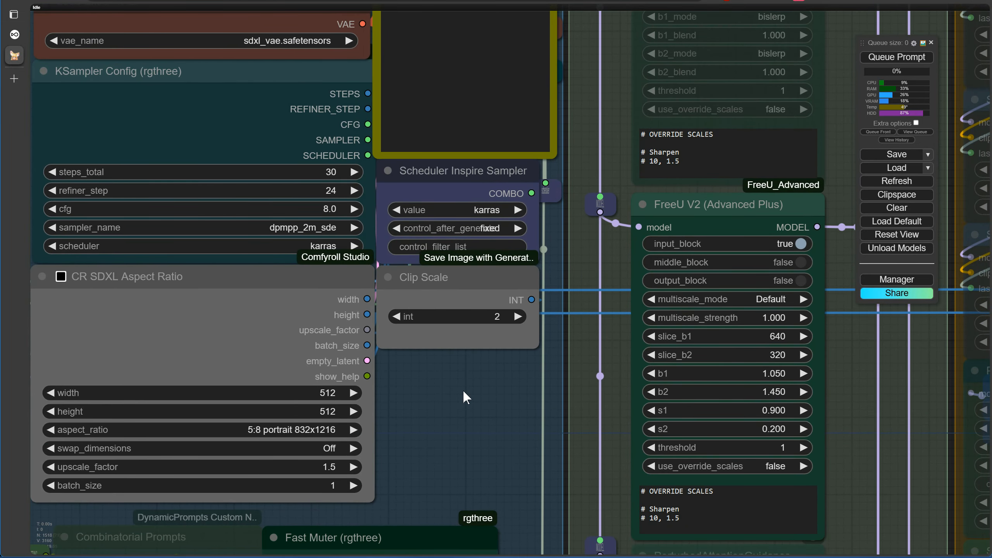
pyautogui.scroll(-3, 454, 402)
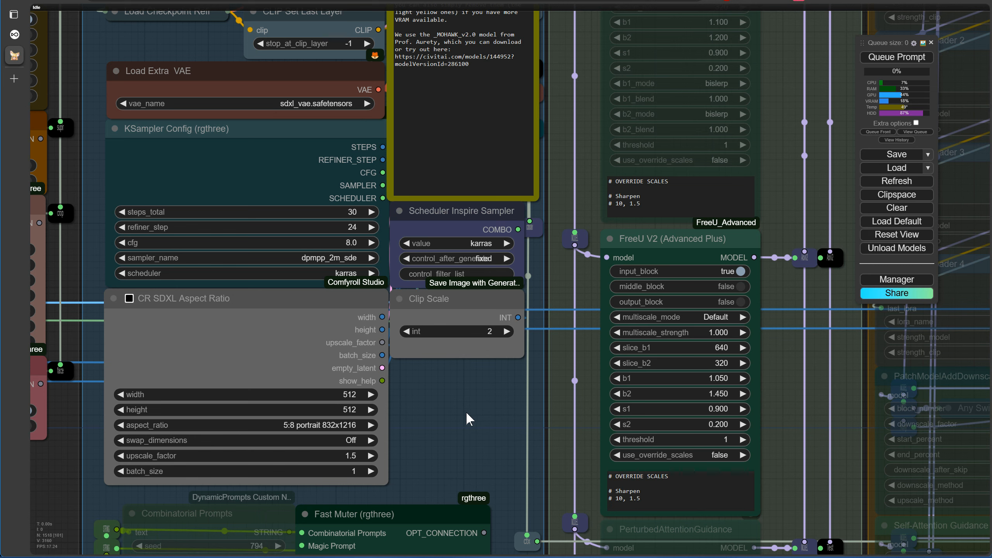
pyautogui.moveTo(466, 411); pyautogui.dragTo(444, 320)
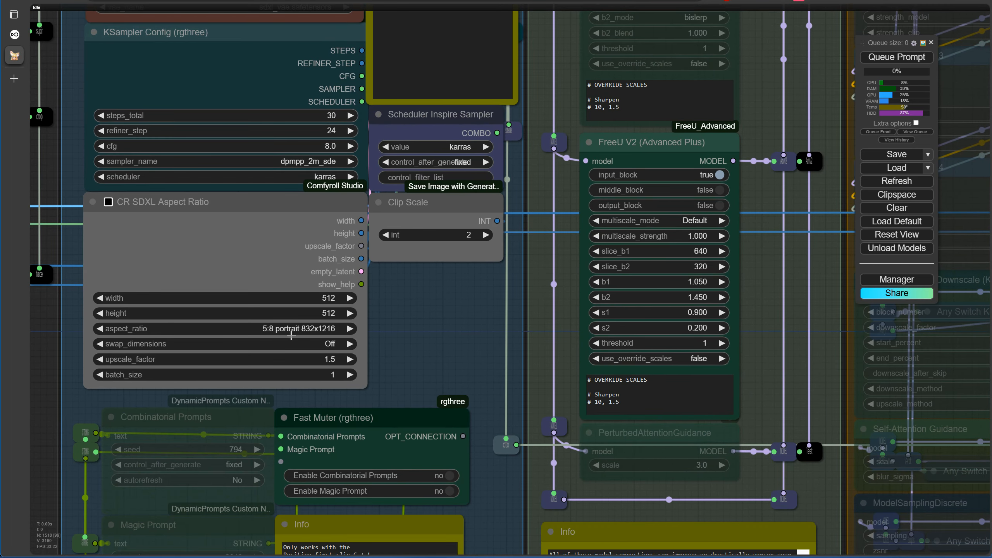
pyautogui.click(288, 330)
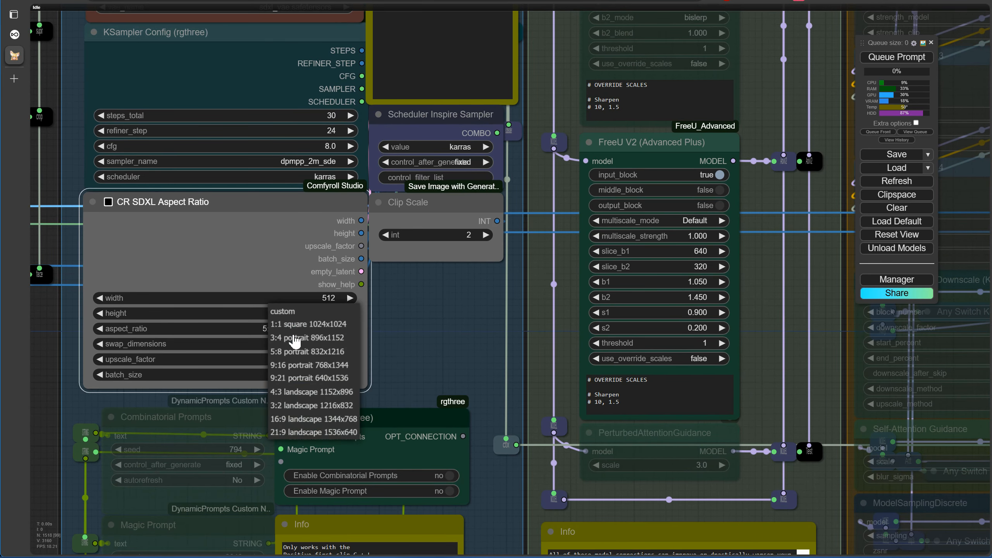
pyautogui.click(300, 419)
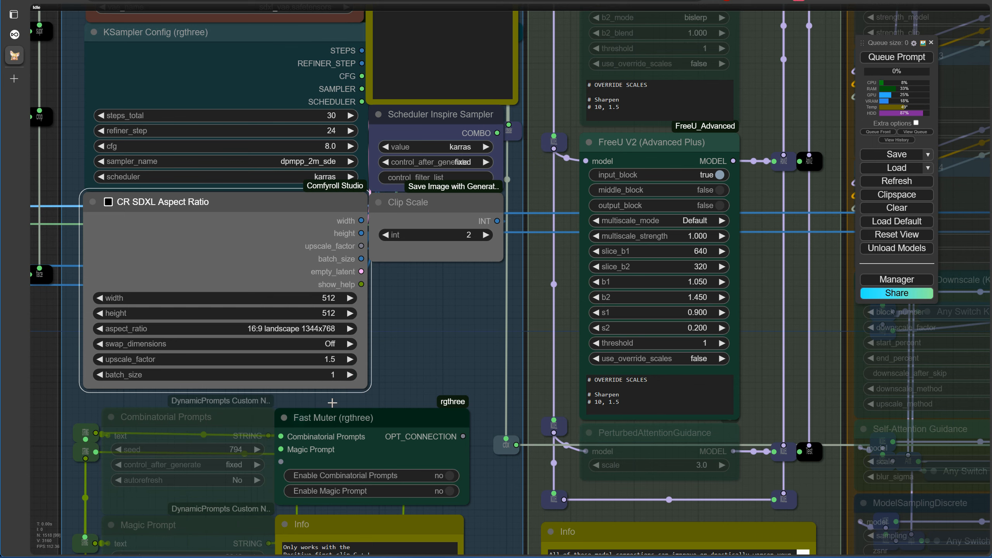
pyautogui.click(419, 342)
# - Enable SD Lora Loader 1 in the Lora + Tools group
pyautogui.scroll(-4, 419, 343)
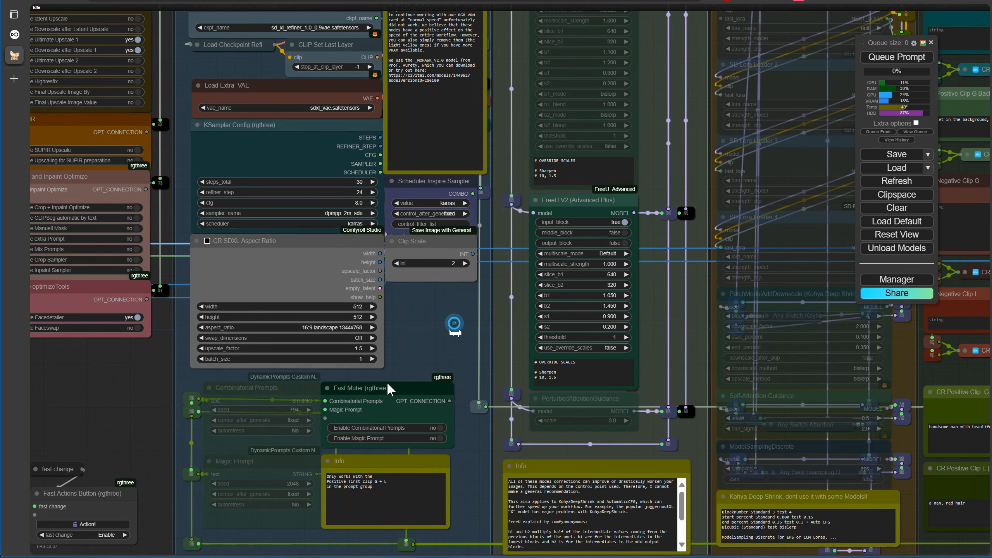
pyautogui.moveTo(388, 383); pyautogui.dragTo(290, 547)
pyautogui.moveTo(435, 289); pyautogui.dragTo(384, 396)
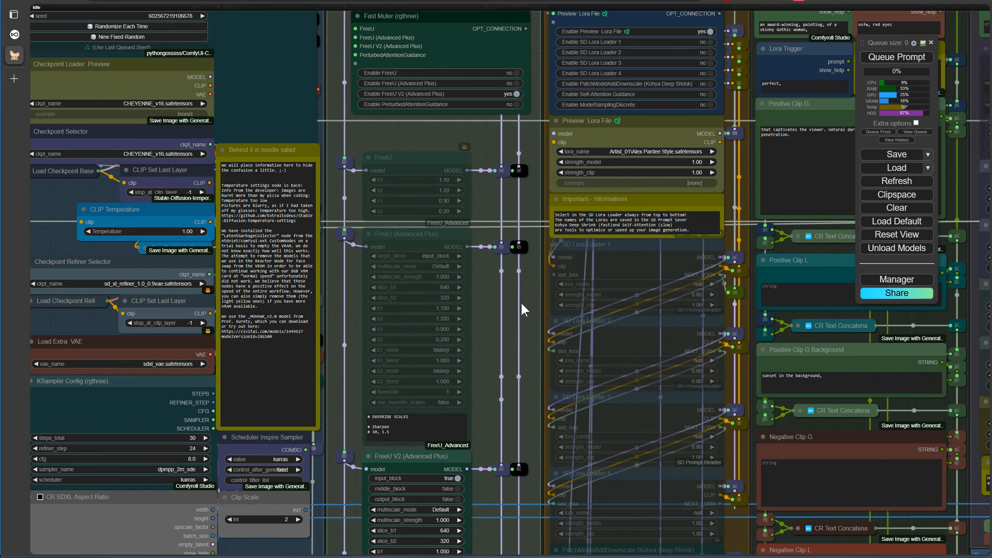
pyautogui.moveTo(521, 303); pyautogui.dragTo(482, 479)
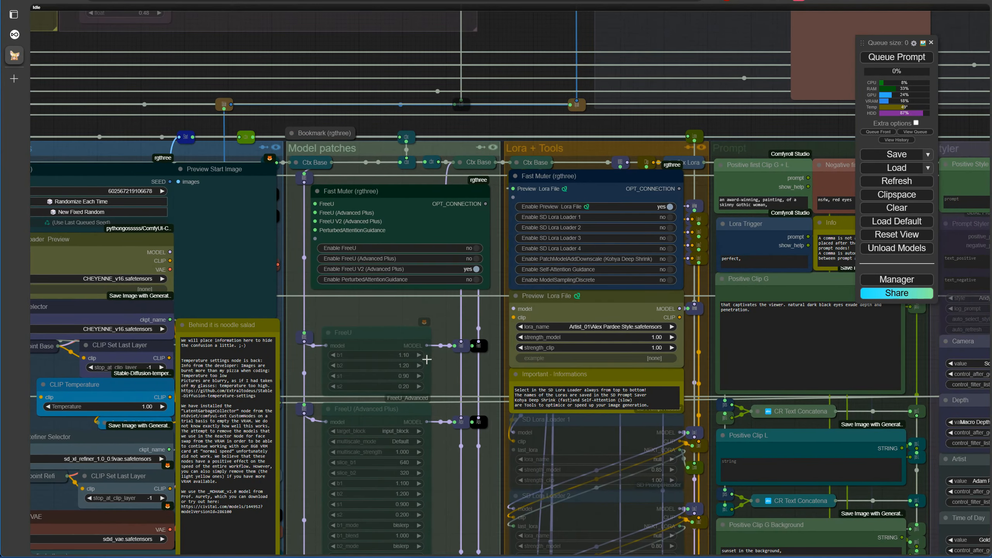
pyautogui.scroll(2, 452, 289)
pyautogui.scroll(2, 452, 288)
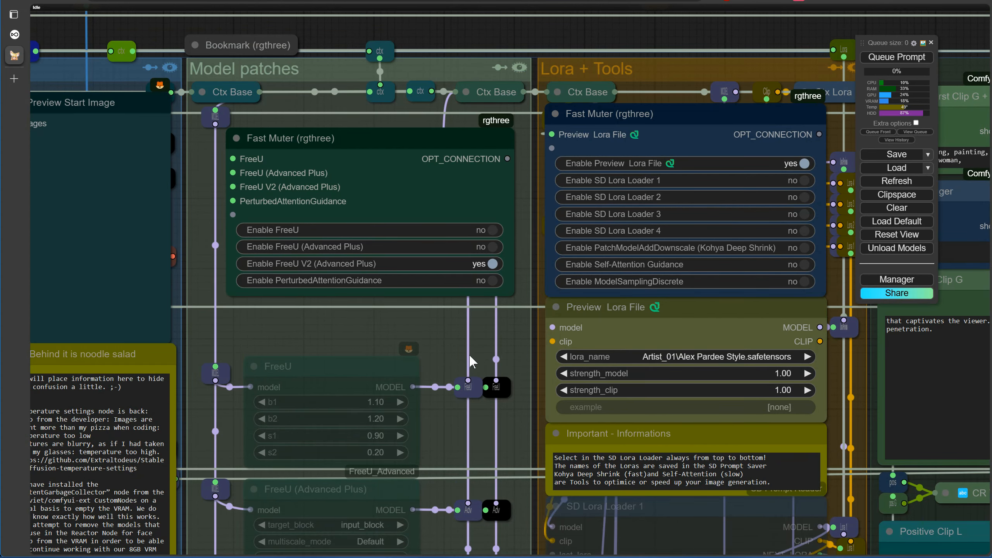
pyautogui.scroll(-2, 457, 378)
pyautogui.scroll(-3, 457, 377)
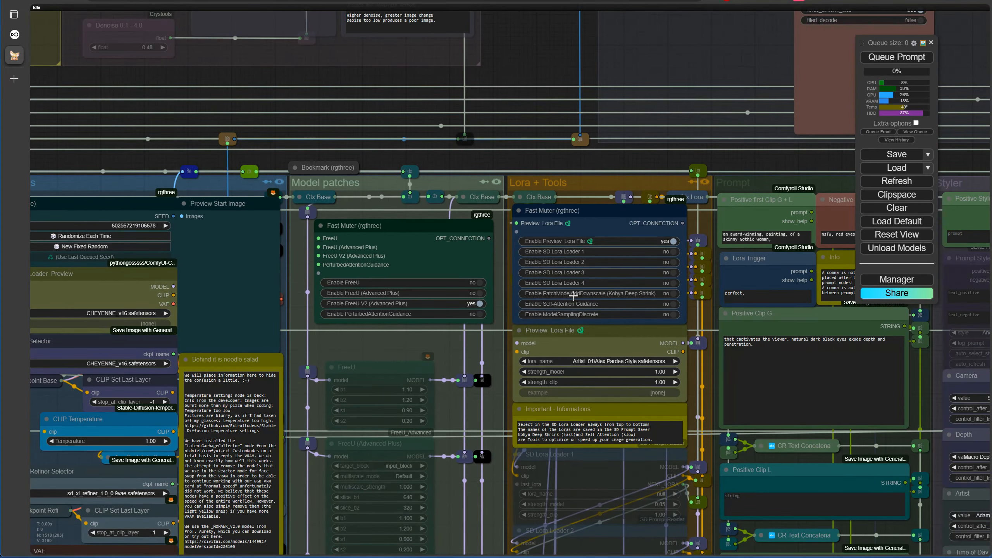
pyautogui.scroll(4, 677, 278)
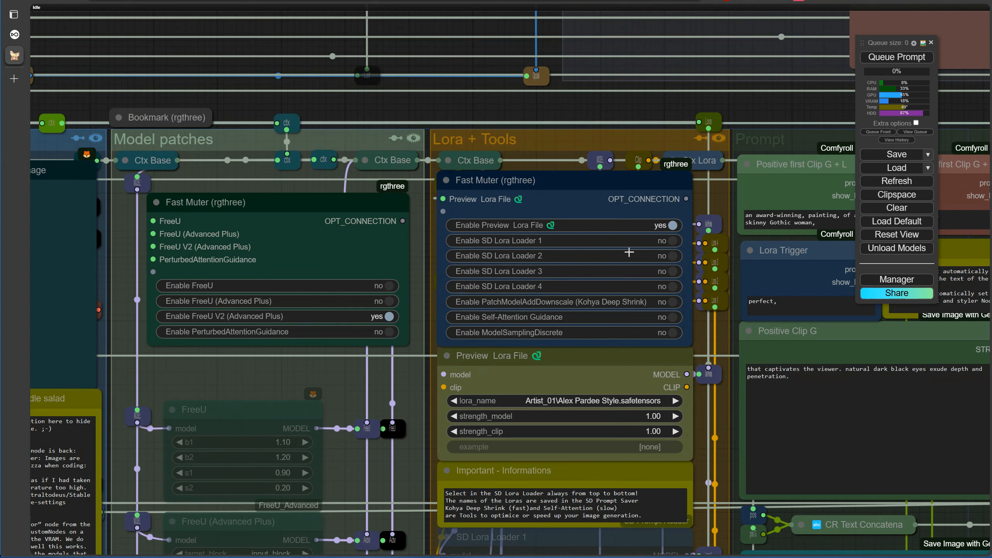
pyautogui.click(673, 240)
# - Choose Caricatures_V2-000007.safetensors from the Caracter_01 folder as the LoRA in SD Lora Loader 1
pyautogui.scroll(-2, 702, 417)
pyautogui.moveTo(684, 346); pyautogui.dragTo(528, 159)
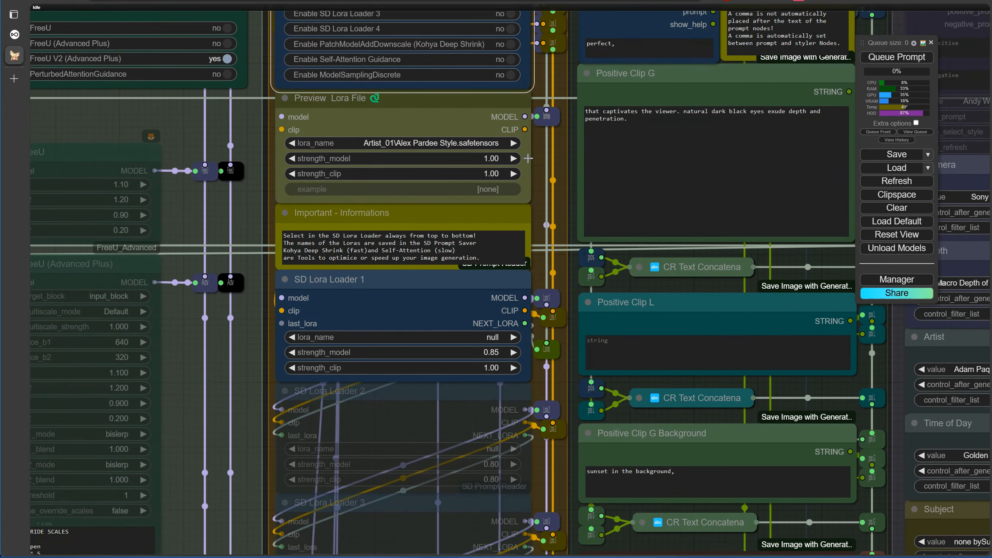
pyautogui.click(490, 338)
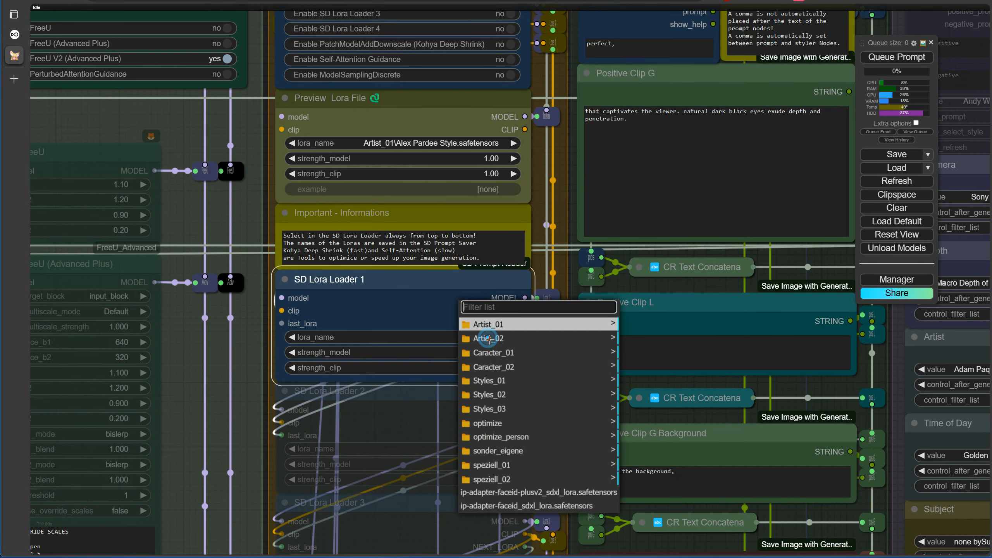
pyautogui.click(512, 354)
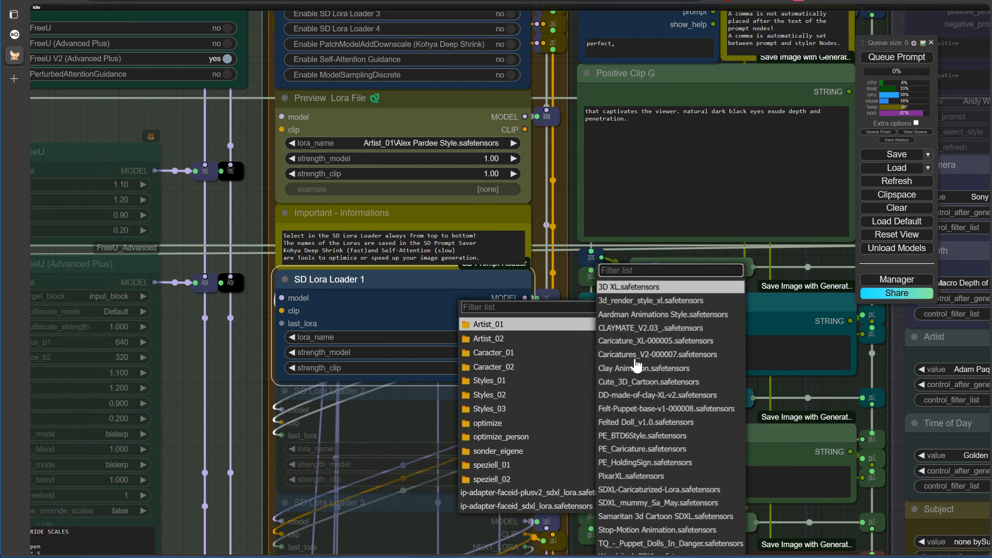
pyautogui.click(656, 355)
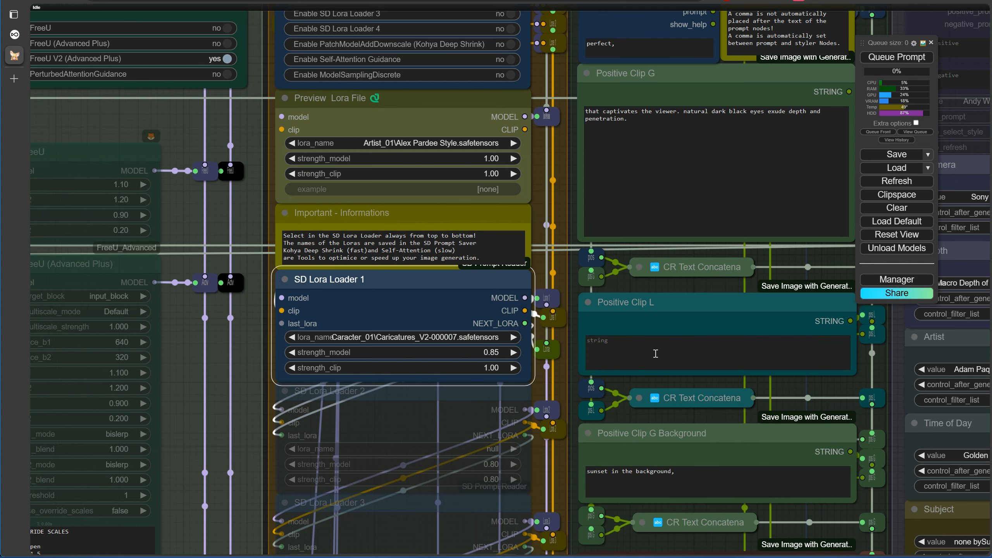
pyautogui.scroll(-8, 536, 368)
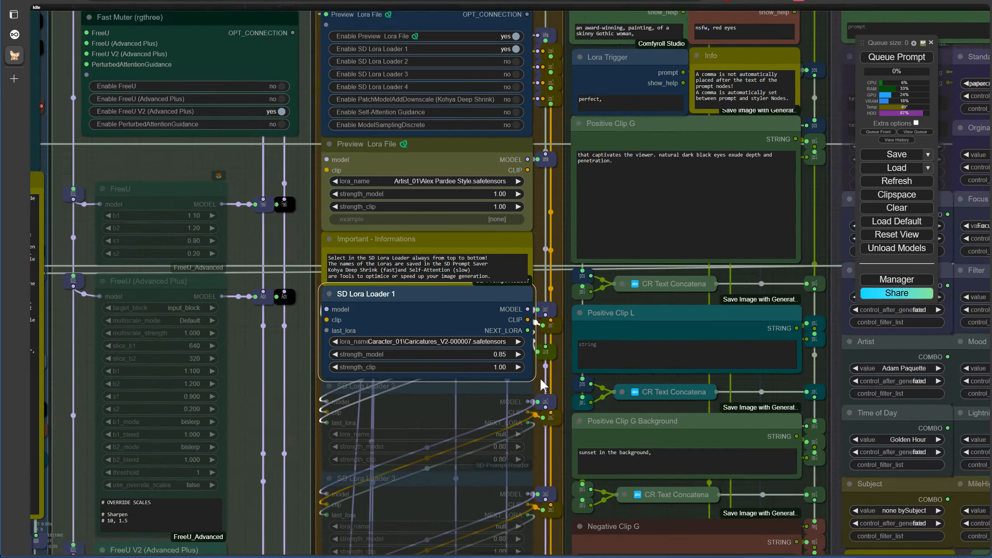
# - Clear all text from the Positive Clip G prompt
pyautogui.scroll(6, 466, 292)
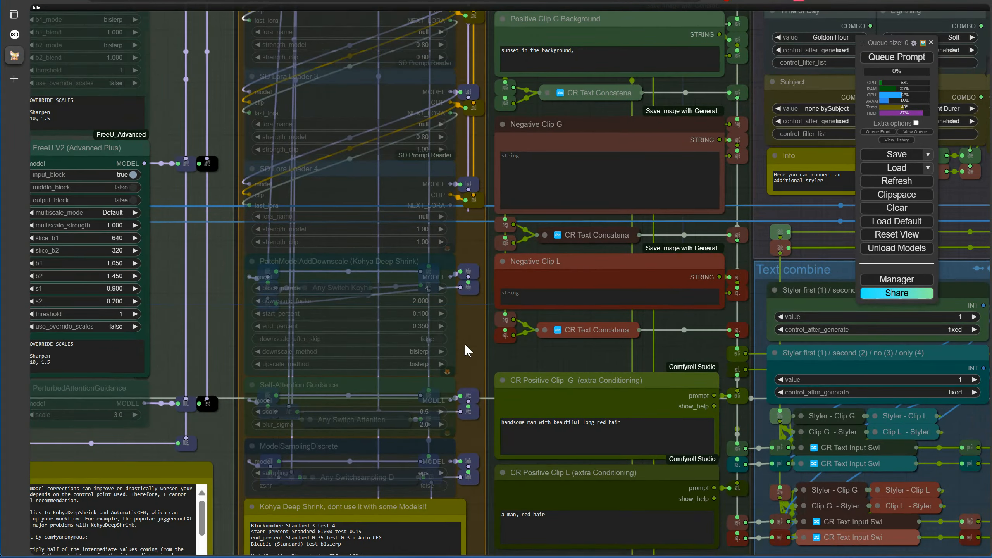
pyautogui.moveTo(465, 343); pyautogui.dragTo(411, 477)
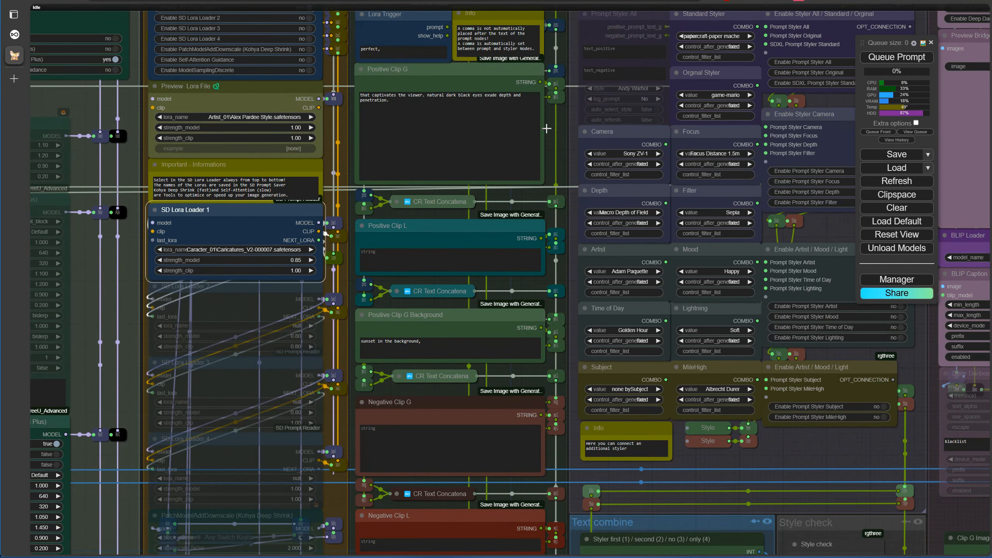
pyautogui.moveTo(546, 128); pyautogui.dragTo(519, 347)
pyautogui.scroll(2, 519, 346)
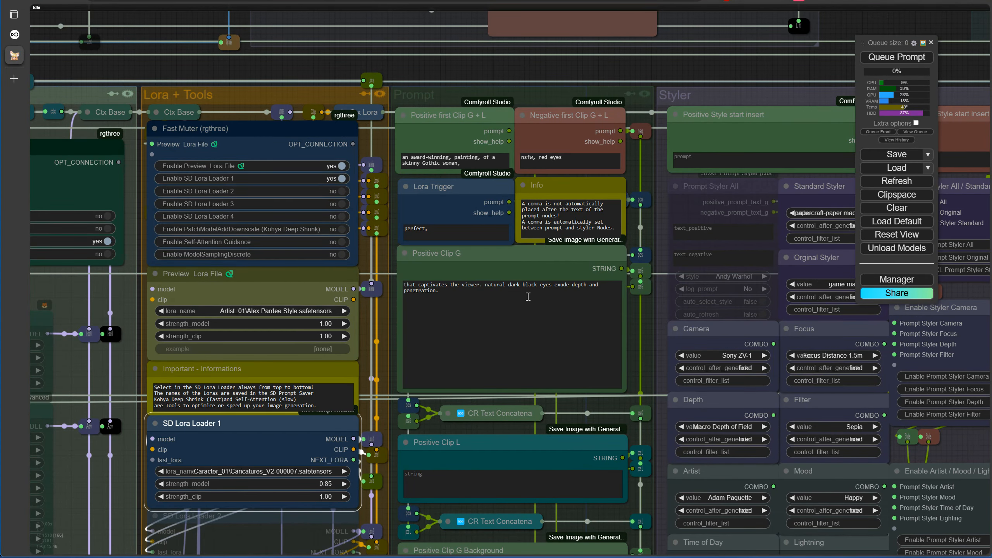
pyautogui.click(407, 282)
pyautogui.hotkey('ctrl', 'a')
pyautogui.press('BackSpace')
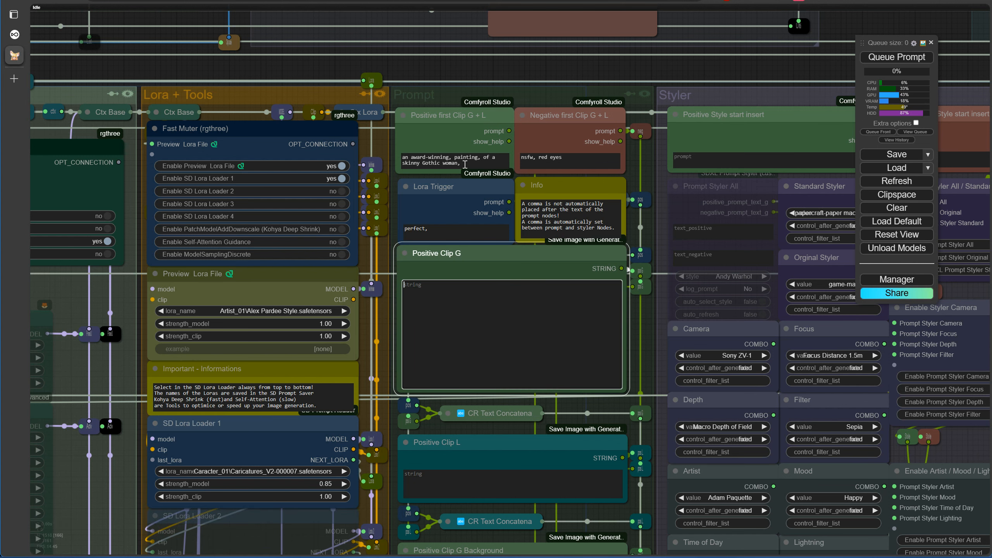
# - Set the Standard Styler value to base
pyautogui.moveTo(654, 325); pyautogui.dragTo(61, 266)
pyautogui.scroll(7, 264, 197)
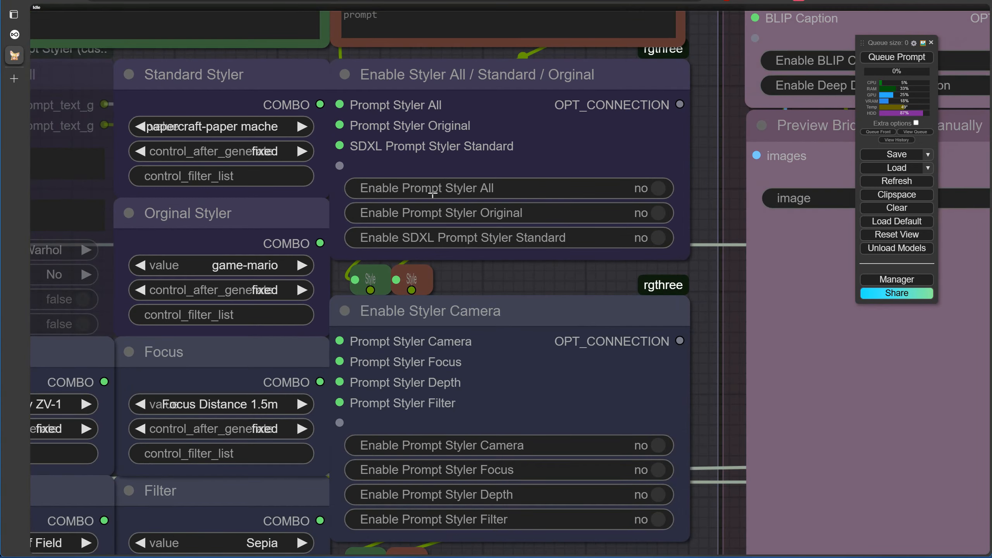
pyautogui.click(247, 128)
pyautogui.click(228, 43)
pyautogui.scroll(-6, 228, 50)
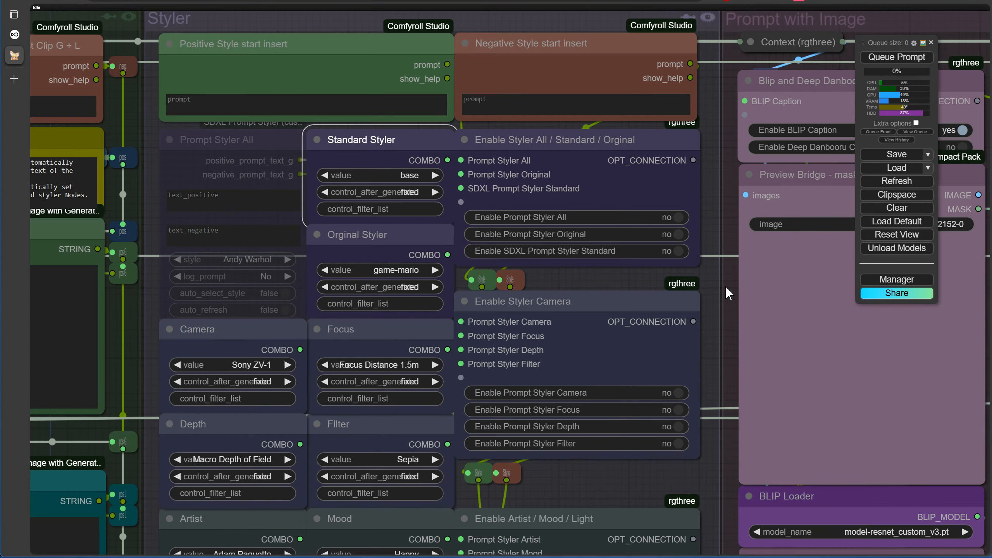
pyautogui.scroll(6, 726, 285)
pyautogui.moveTo(139, 312); pyautogui.dragTo(112, 296)
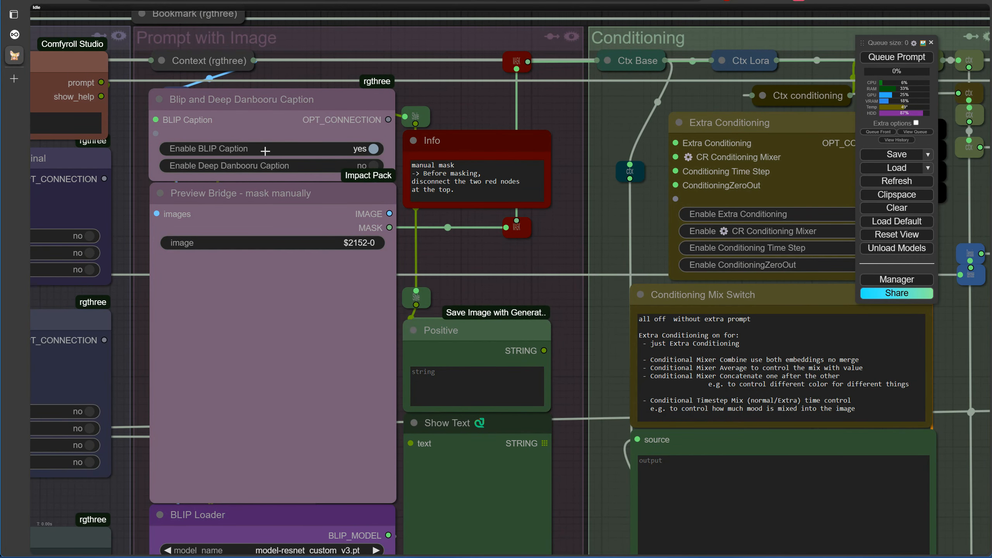
pyautogui.click(370, 167)
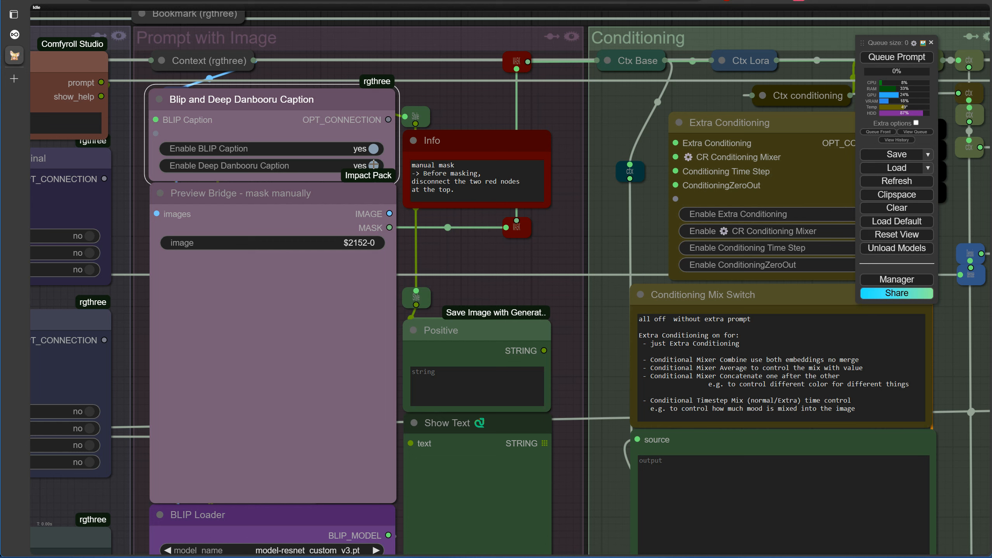
pyautogui.click(375, 149)
pyautogui.click(374, 149)
pyautogui.click(372, 166)
# - Choose checkpoints\model_base_capfilt_large.pth as the model in the BLIP Loader node
pyautogui.scroll(-10, 482, 278)
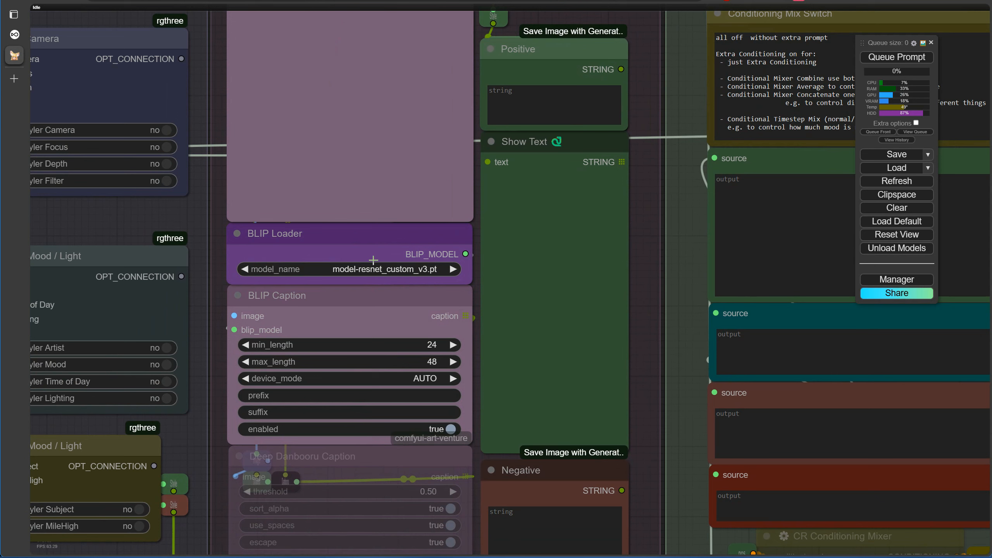
pyautogui.click(359, 273)
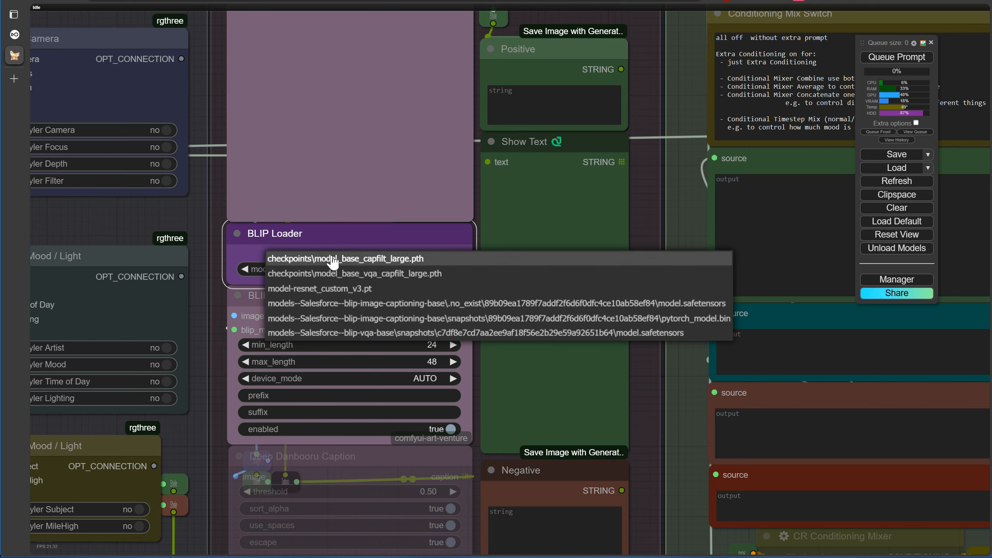
pyautogui.click(313, 259)
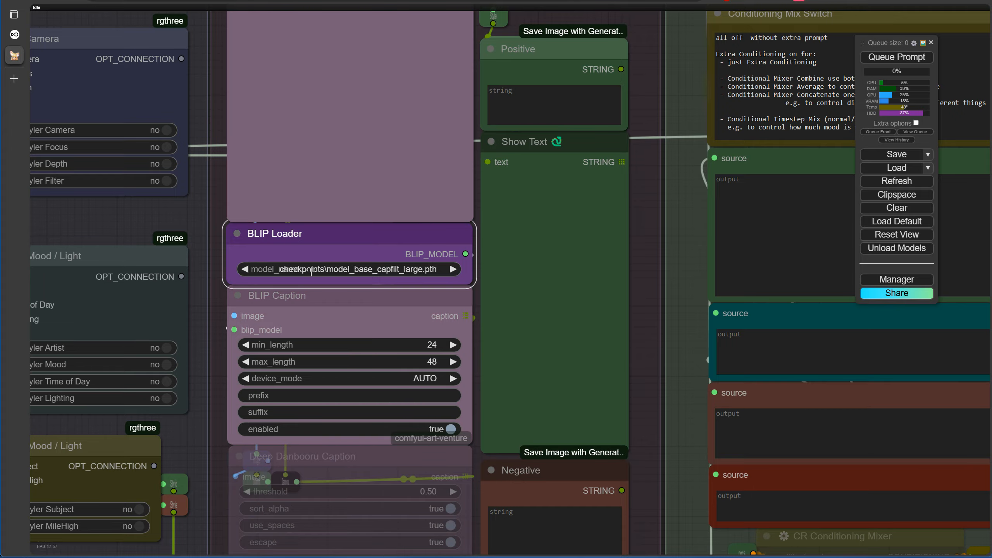
pyautogui.click(653, 328)
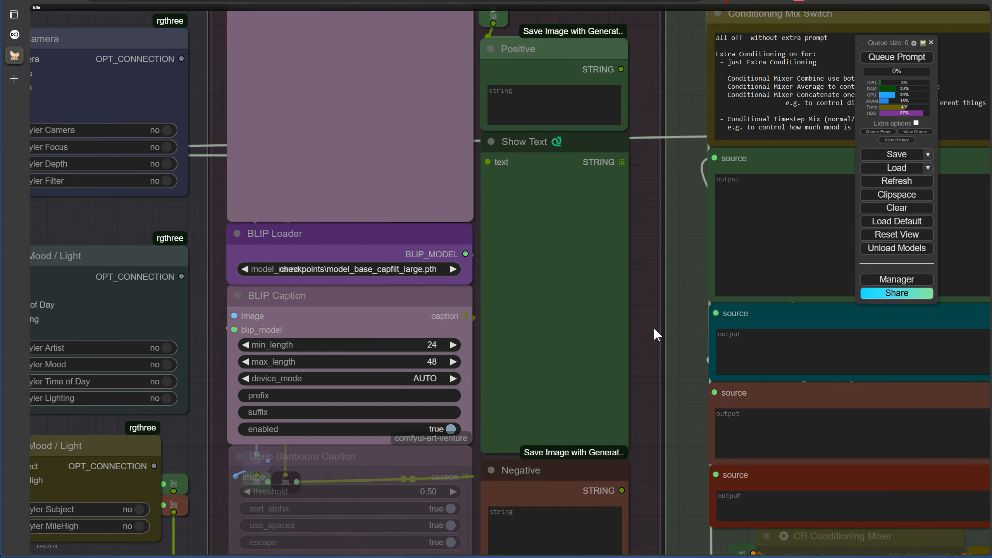
# - Disable the extra image for ControlNet in the Load Extra Image group
pyautogui.scroll(-8, 656, 330)
pyautogui.scroll(-2, 611, 495)
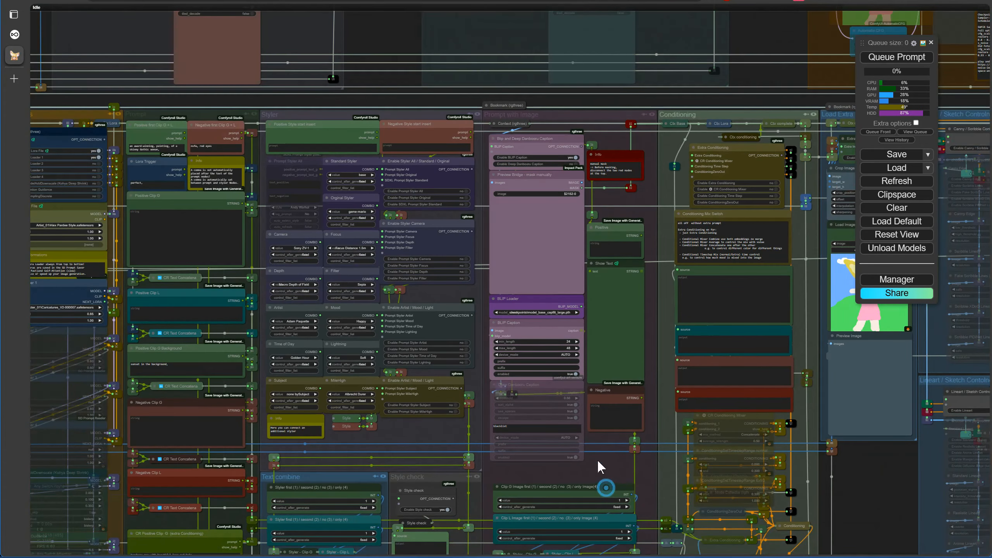
pyautogui.moveTo(606, 458); pyautogui.dragTo(506, 253)
pyautogui.scroll(1, 482, 317)
pyautogui.scroll(9, 483, 317)
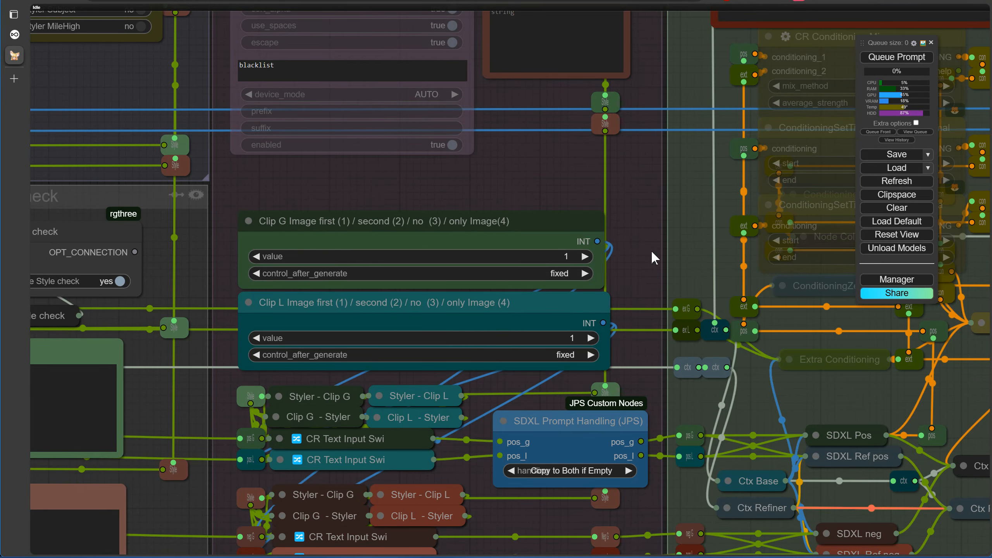
pyautogui.scroll(-4, 645, 247)
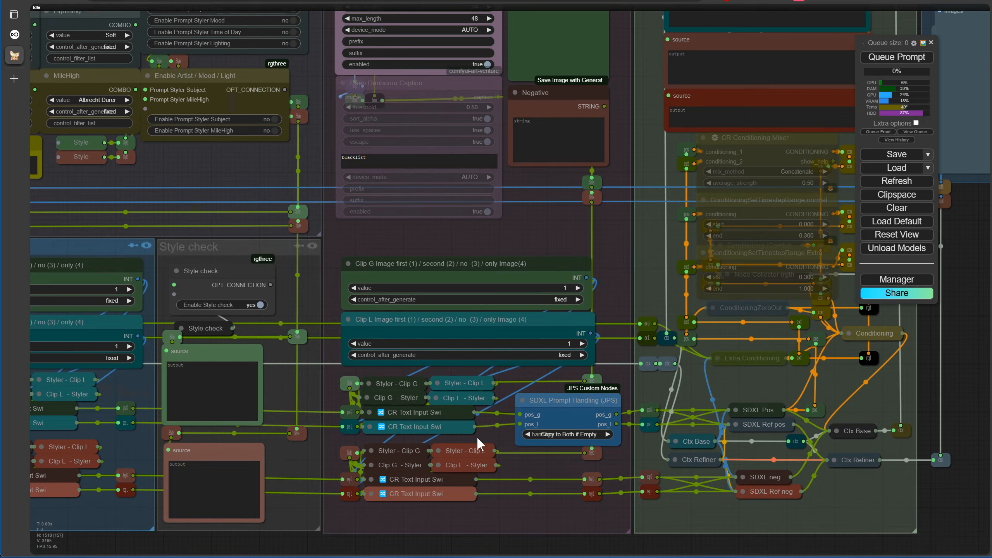
pyautogui.moveTo(693, 235); pyautogui.dragTo(180, 531)
pyautogui.moveTo(510, 513); pyautogui.dragTo(510, 513)
pyautogui.moveTo(554, 40); pyautogui.dragTo(521, 106)
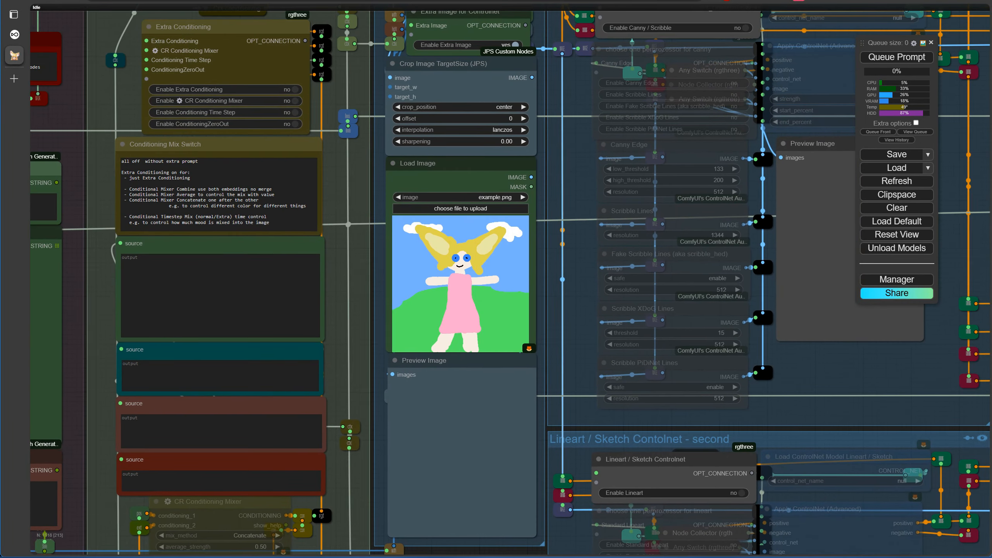
pyautogui.scroll(2, 548, 78)
pyautogui.moveTo(558, 66); pyautogui.dragTo(560, 209)
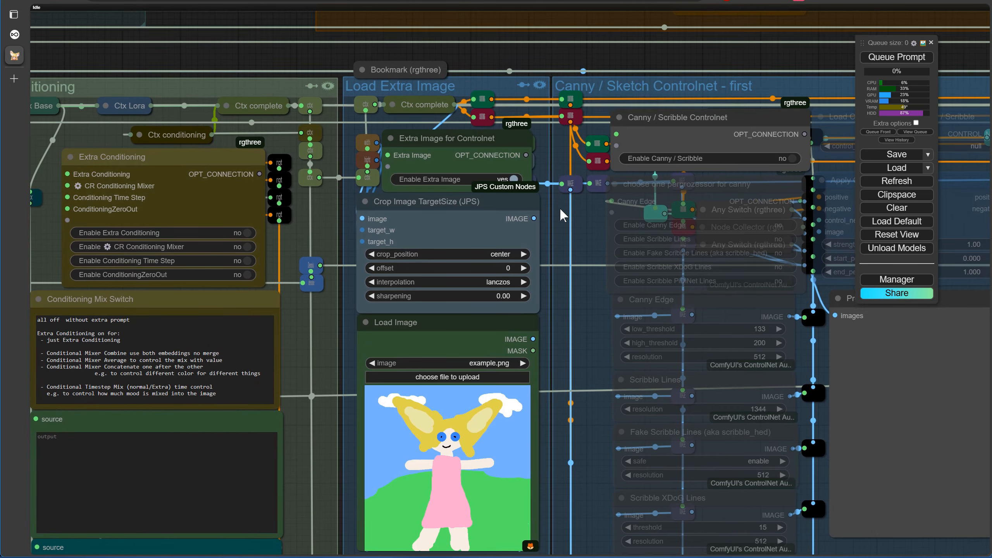
pyautogui.click(515, 179)
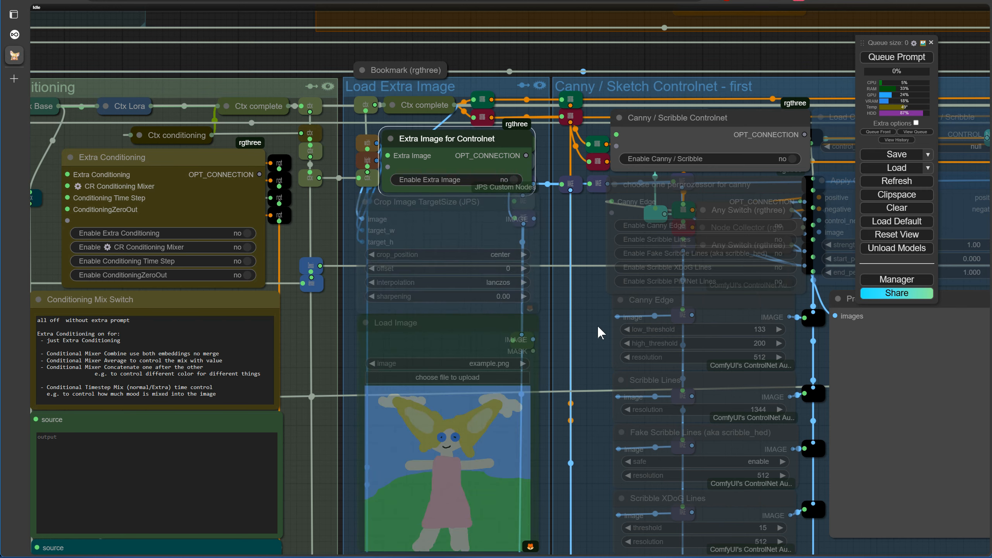
# - Enable the Depth ControlNet and activate Zoe Depth Anything as its depth map preprocessor
pyautogui.moveTo(597, 325); pyautogui.dragTo(217, 34)
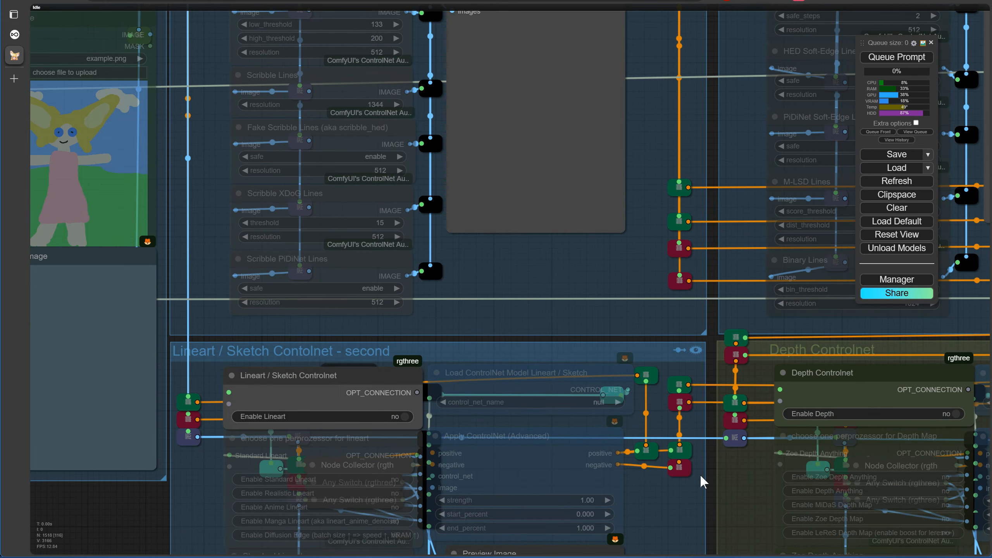
pyautogui.scroll(5, 671, 481)
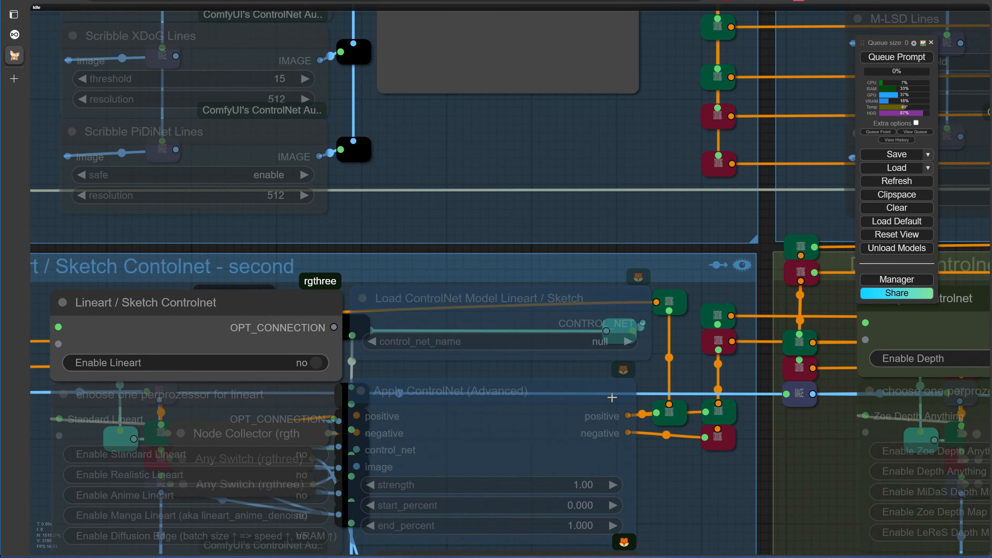
pyautogui.scroll(3, 600, 351)
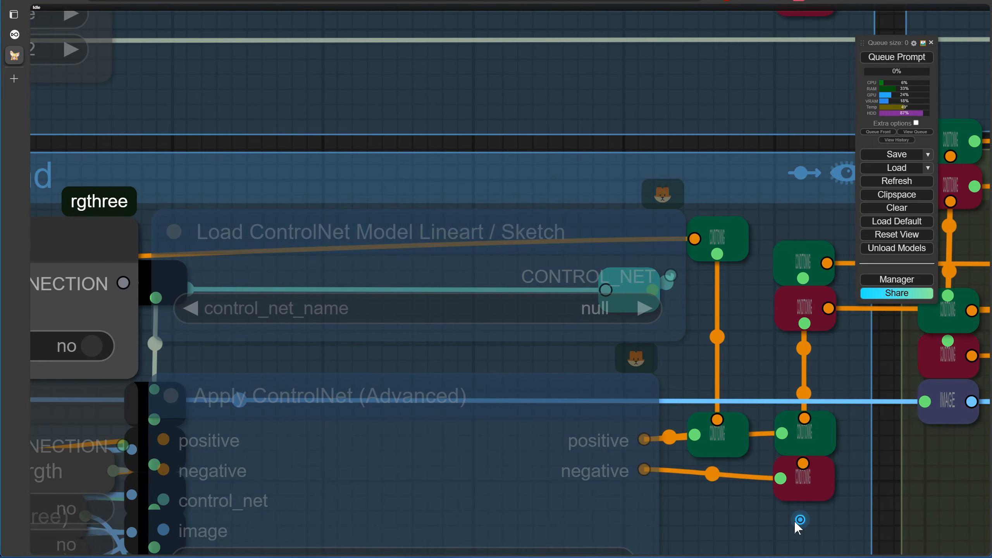
pyautogui.moveTo(795, 521); pyautogui.dragTo(118, 543)
pyautogui.moveTo(313, 509); pyautogui.dragTo(162, 508)
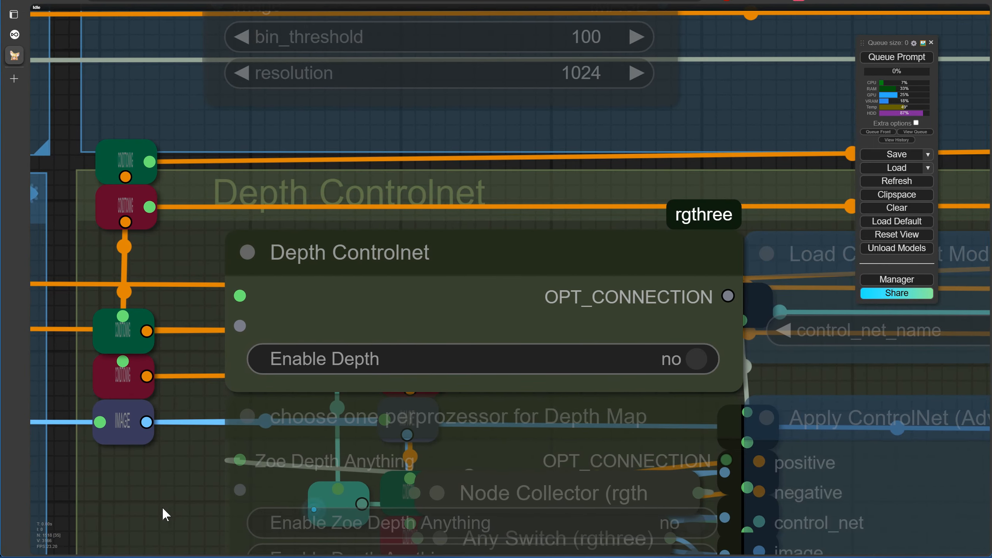
pyautogui.scroll(-5, 269, 501)
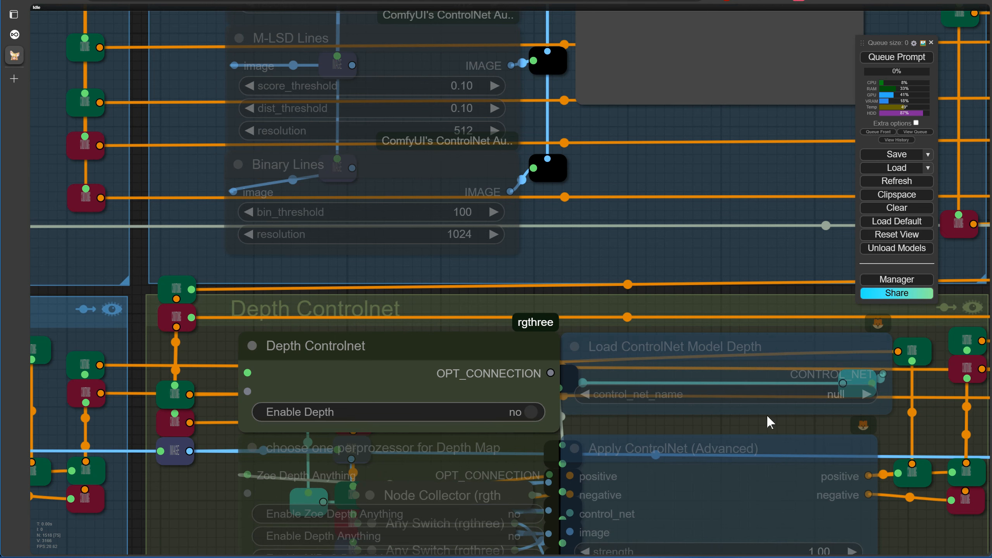
pyautogui.click(532, 412)
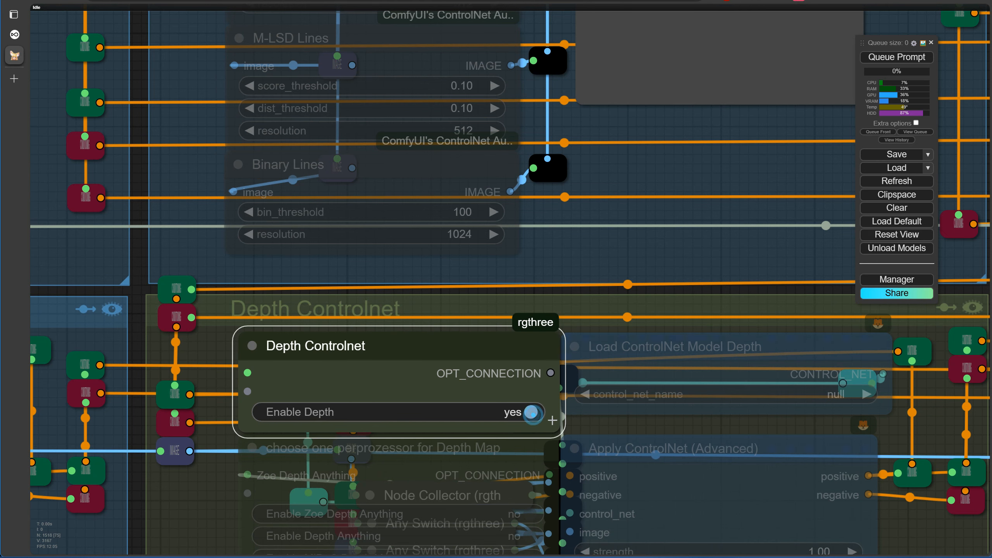
pyautogui.moveTo(606, 423); pyautogui.dragTo(514, 216)
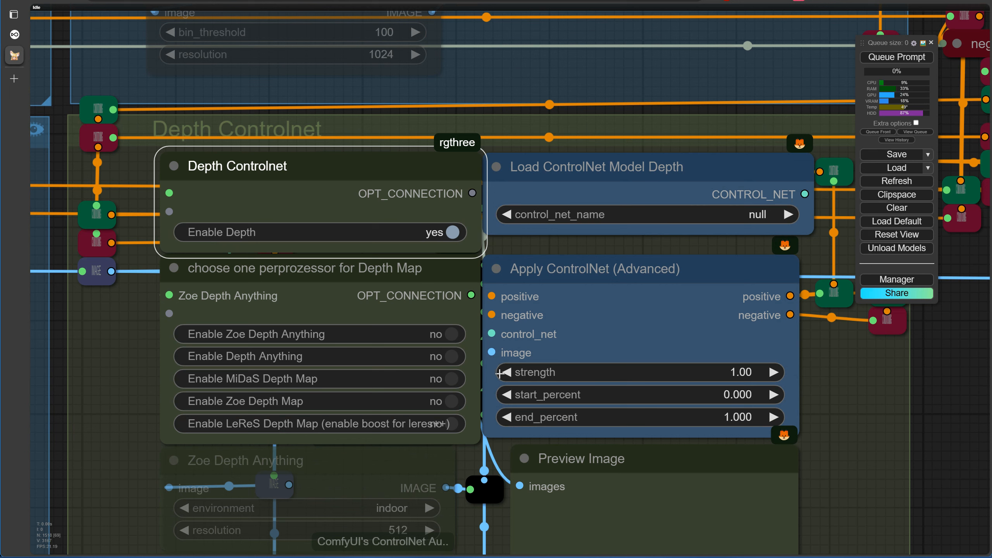
pyautogui.click(454, 334)
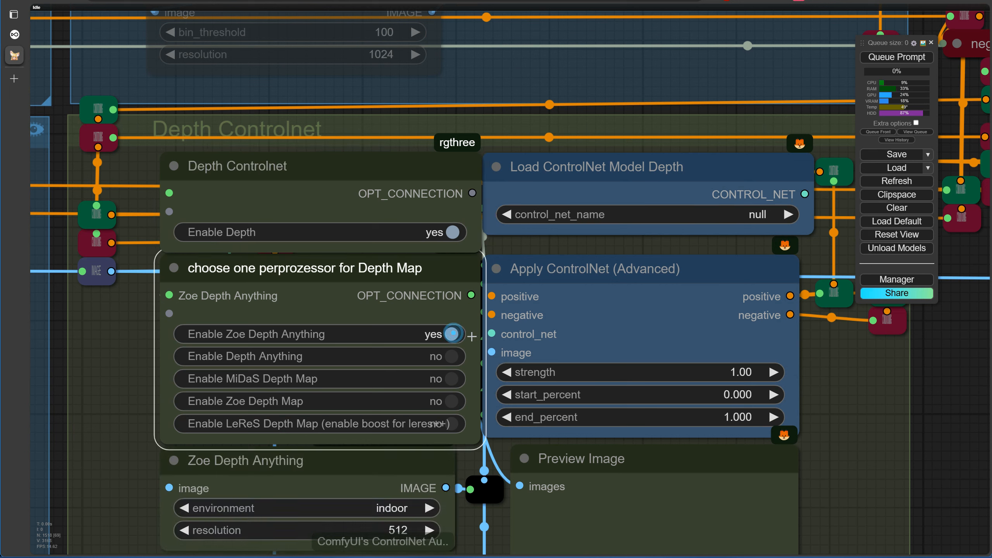
# - Load diffusion_pytorch_model.safetensors from the SDXL controlnet-depth-sdxl-1.0 folder as the Depth ControlNet model
pyautogui.click(747, 216)
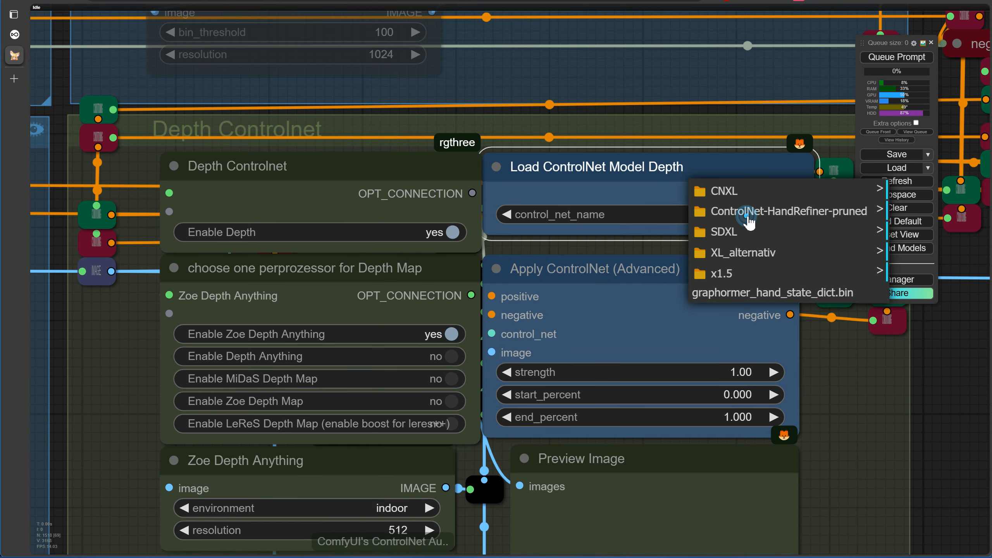
pyautogui.click(744, 235)
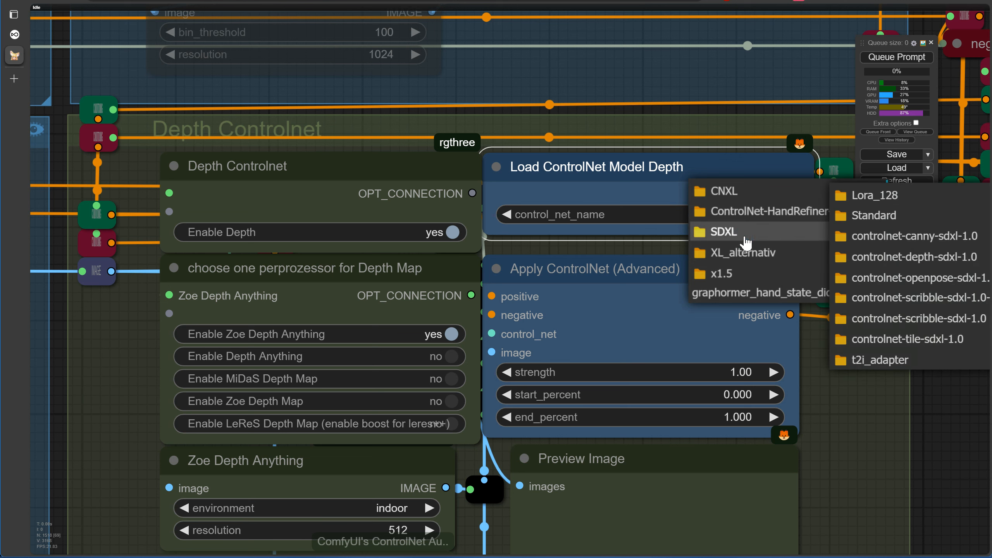
pyautogui.click(891, 263)
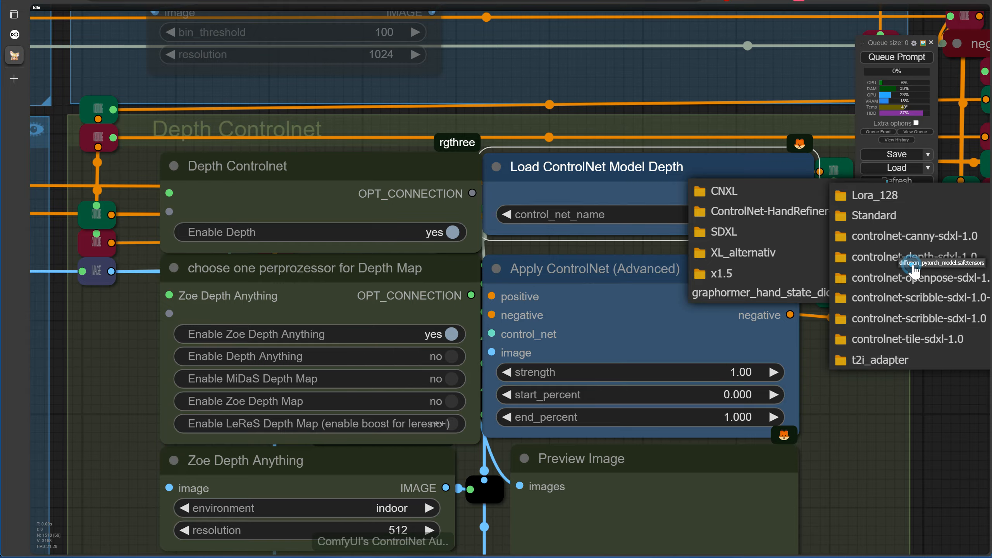
pyautogui.click(914, 270)
# - Set boost to true in the Automatic CFG node of the Only Base Sampler group
pyautogui.scroll(-5, 881, 405)
pyautogui.scroll(-8, 883, 414)
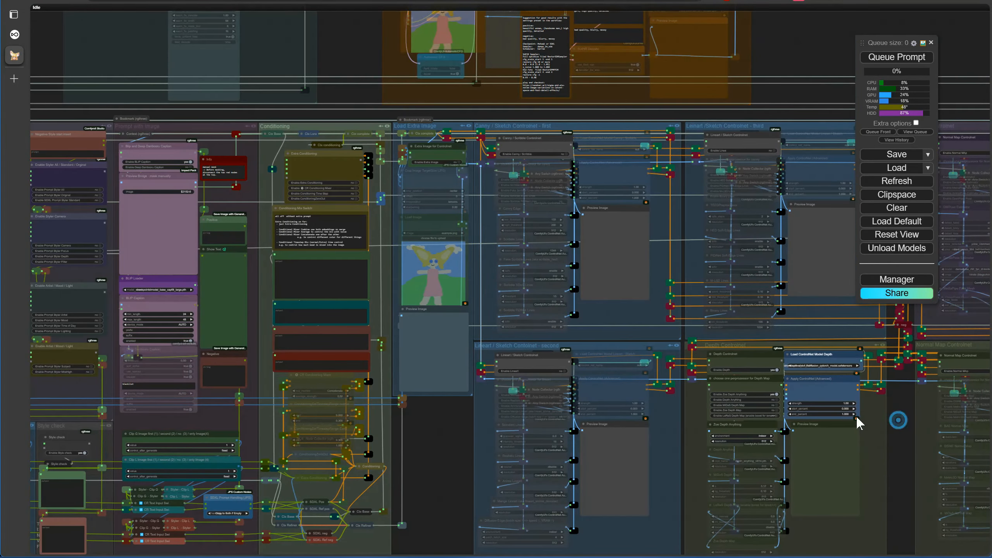
pyautogui.moveTo(856, 416); pyautogui.dragTo(117, 417)
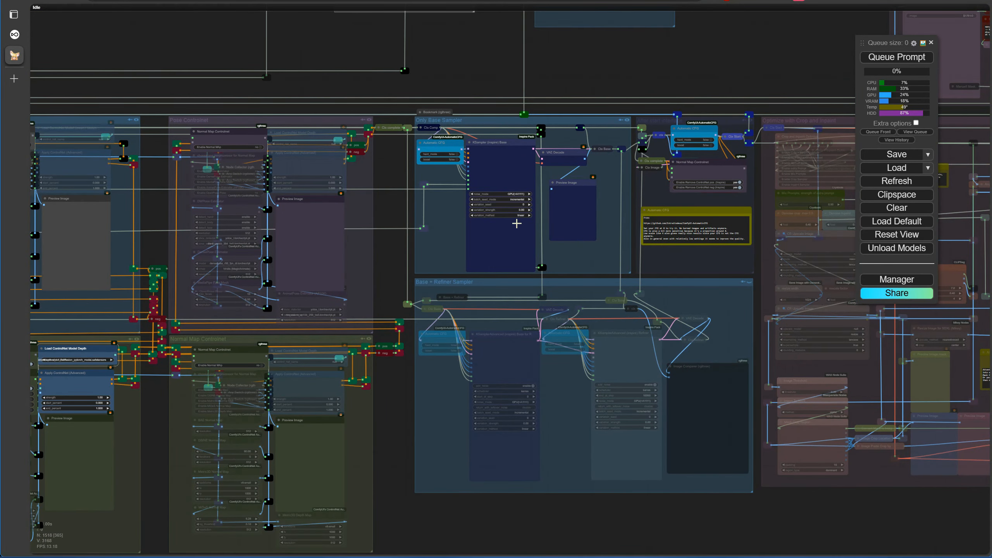
pyautogui.moveTo(587, 71); pyautogui.dragTo(425, 92)
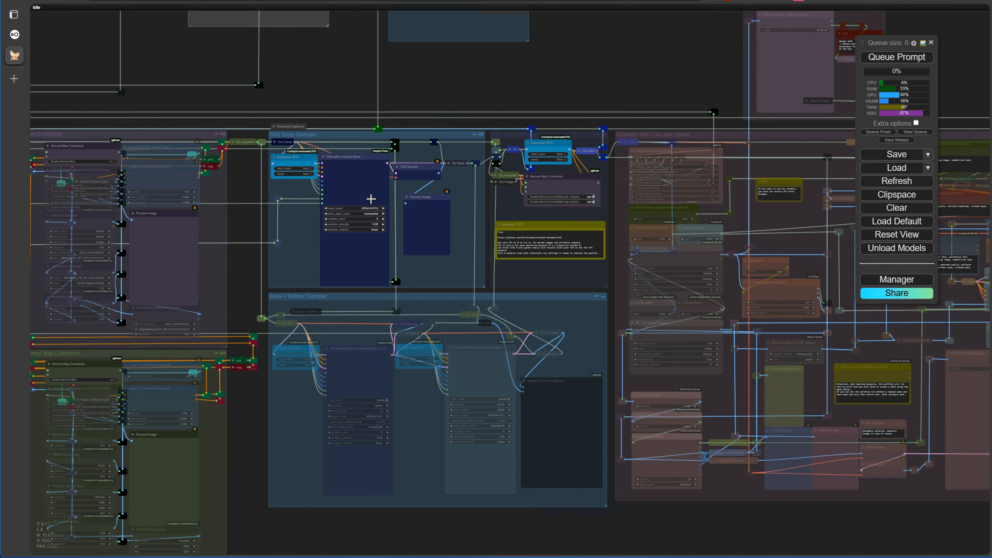
pyautogui.scroll(8, 371, 199)
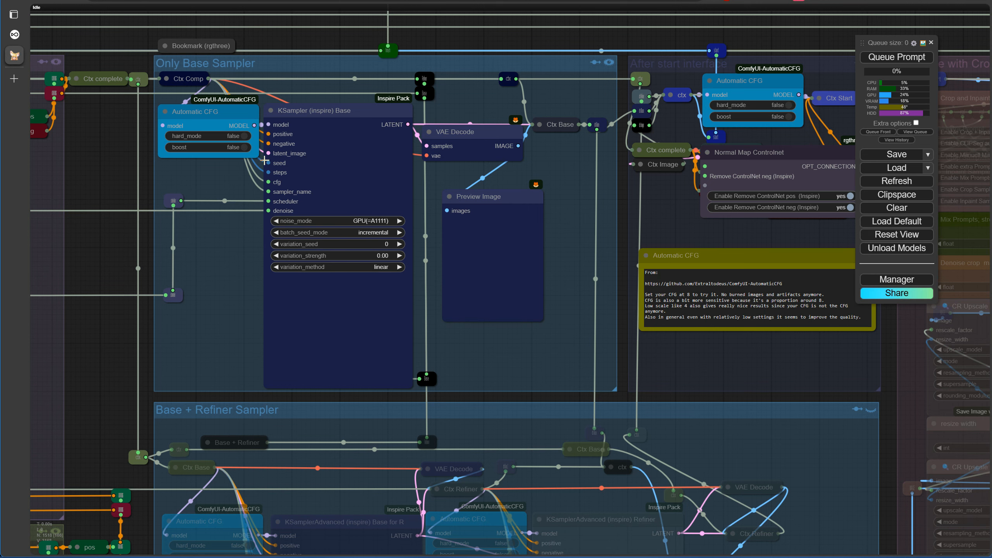
pyautogui.click(249, 150)
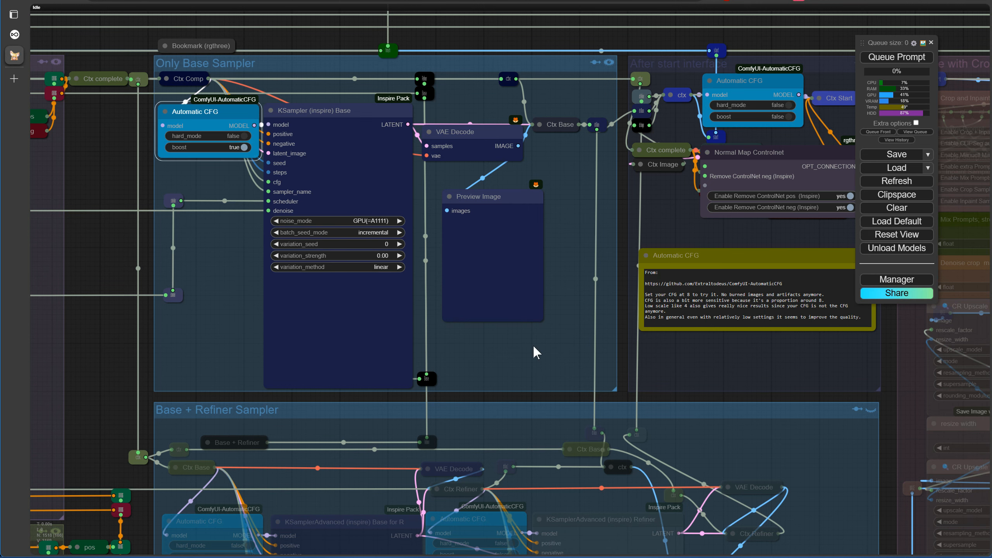
pyautogui.scroll(-2, 542, 351)
pyautogui.scroll(-1, 553, 350)
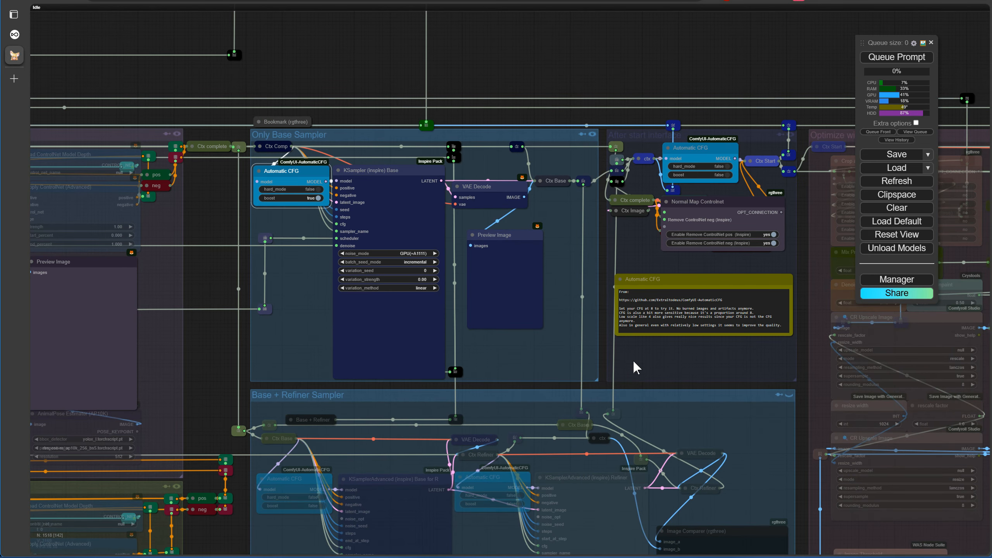
# - Set Automatic CFG boost to true in the After start interface group and to false in the Only Base Sampler group
pyautogui.moveTo(693, 375); pyautogui.dragTo(378, 434)
pyautogui.scroll(7, 428, 305)
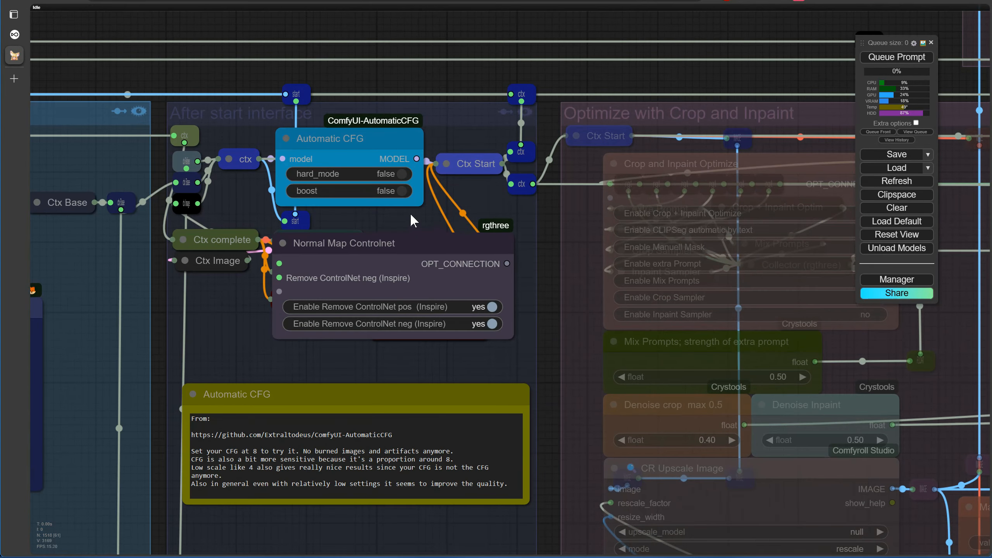
pyautogui.click(404, 191)
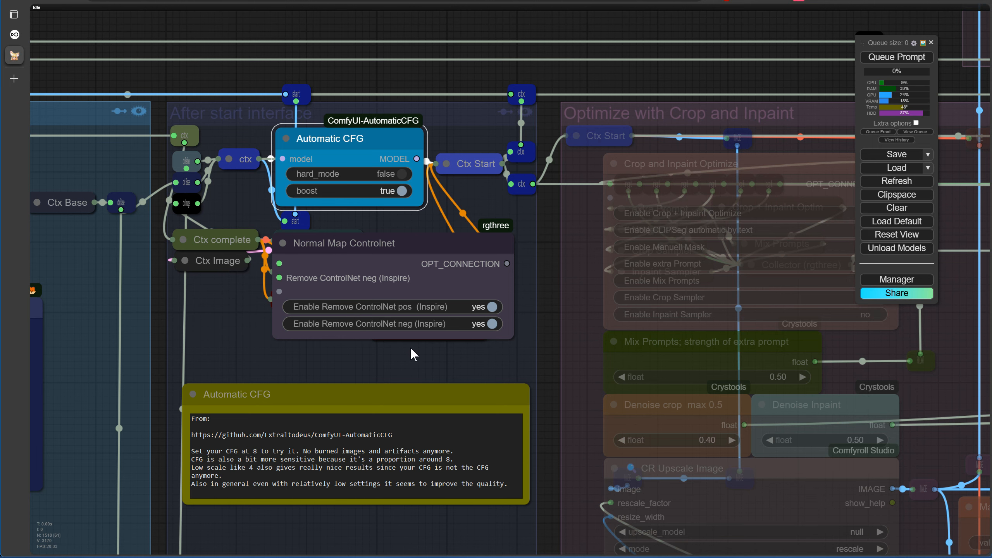
pyautogui.scroll(-4, 410, 346)
pyautogui.moveTo(293, 344); pyautogui.dragTo(560, 360)
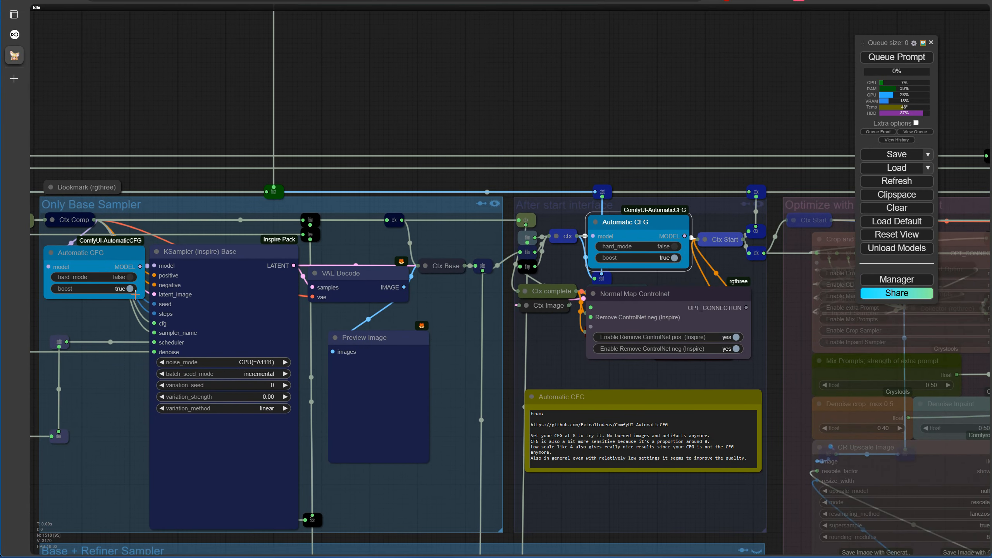
pyautogui.click(131, 289)
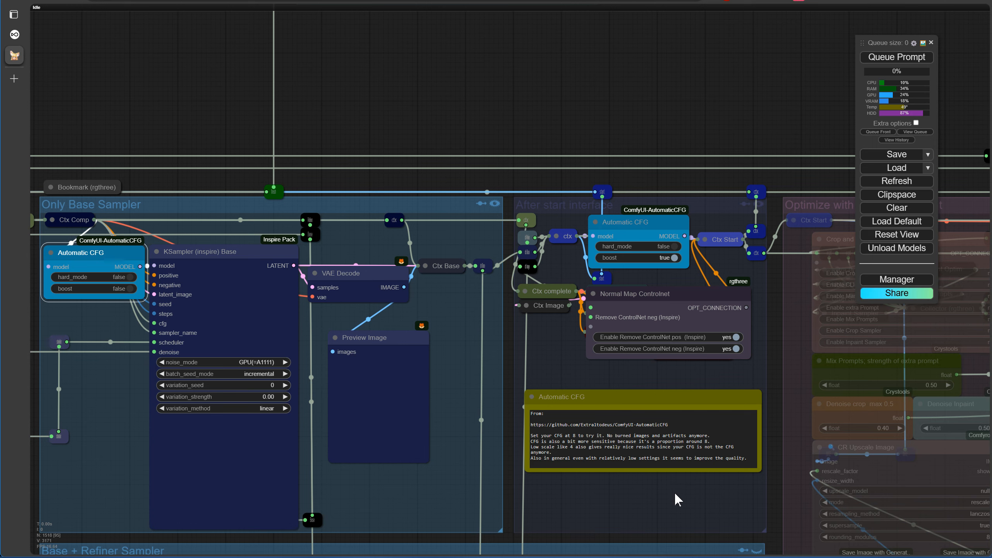
# - Enable Crop + Inpaint Optimize in the Crop and Inpaint Optimize node
pyautogui.moveTo(679, 499); pyautogui.dragTo(118, 373)
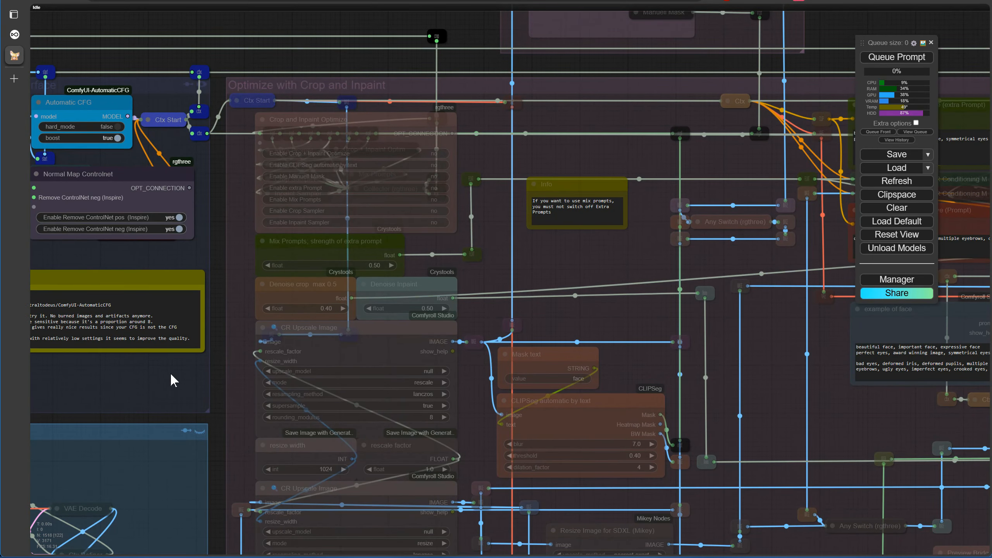
pyautogui.moveTo(494, 243); pyautogui.dragTo(510, 288)
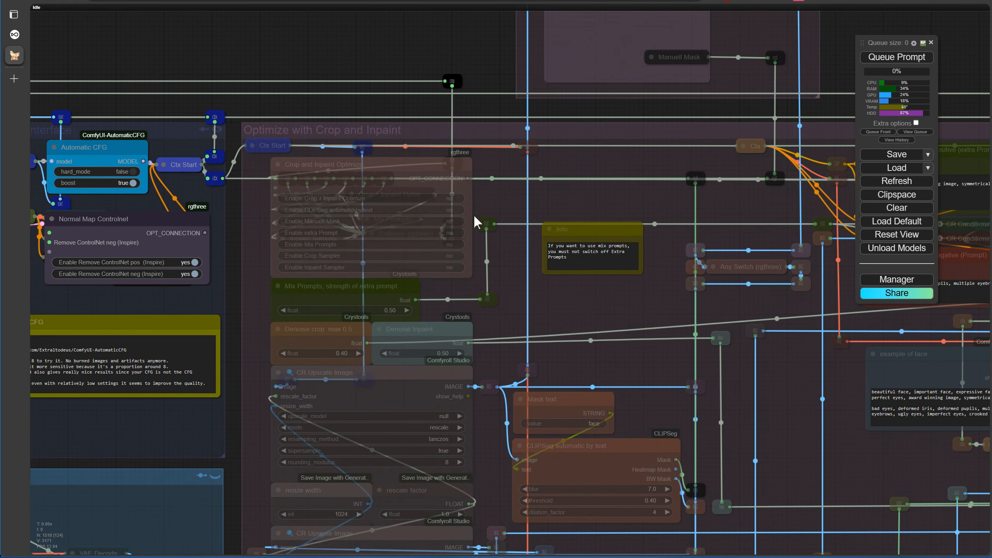
pyautogui.click(459, 199)
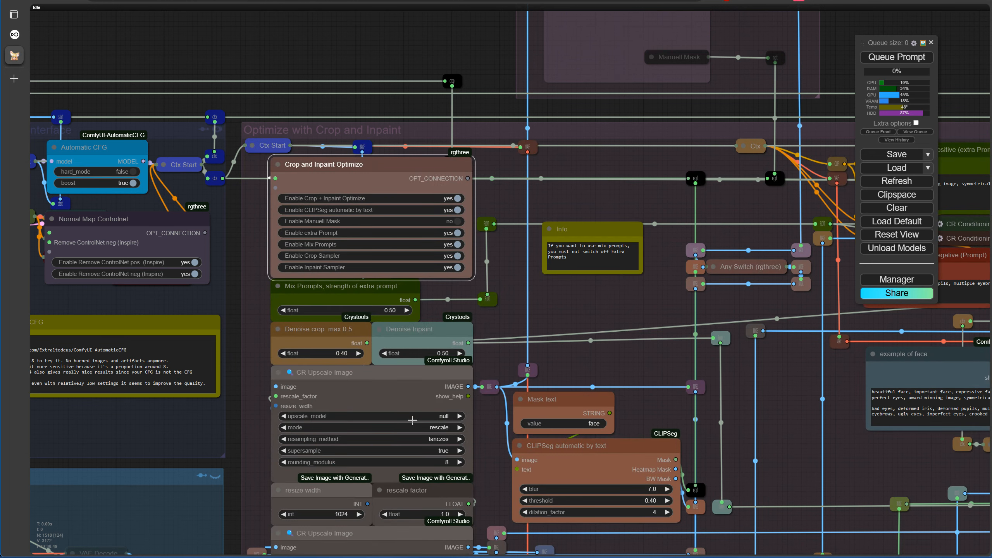
# - Set upscale_model to 1x-ITF-SkinDiffDetail-Lite-v1.pth in both CR Upscale Image nodes of the Optimize with Crop and Inpaint group
pyautogui.scroll(5, 423, 416)
pyautogui.scroll(3, 458, 411)
pyautogui.click(435, 423)
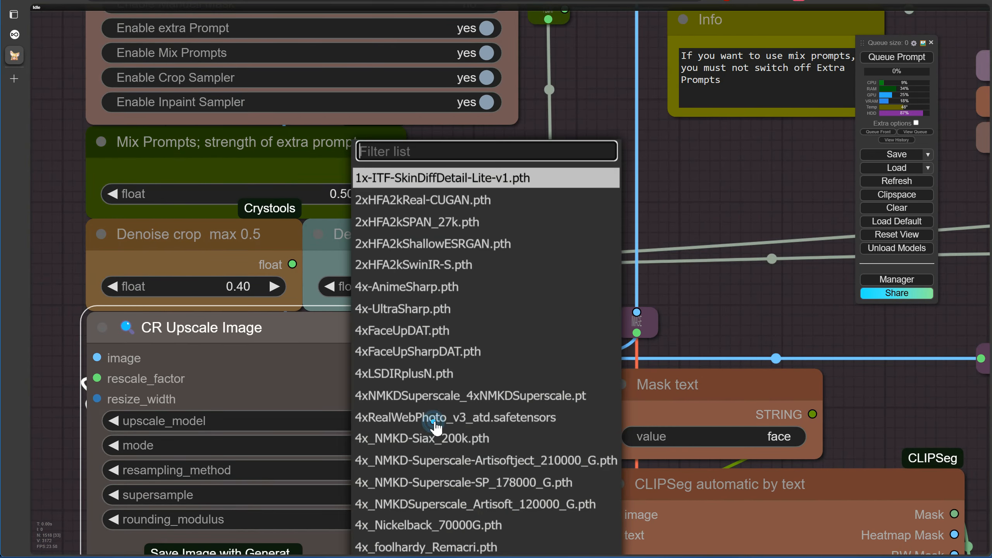
pyautogui.click(391, 179)
pyautogui.scroll(-8, 679, 195)
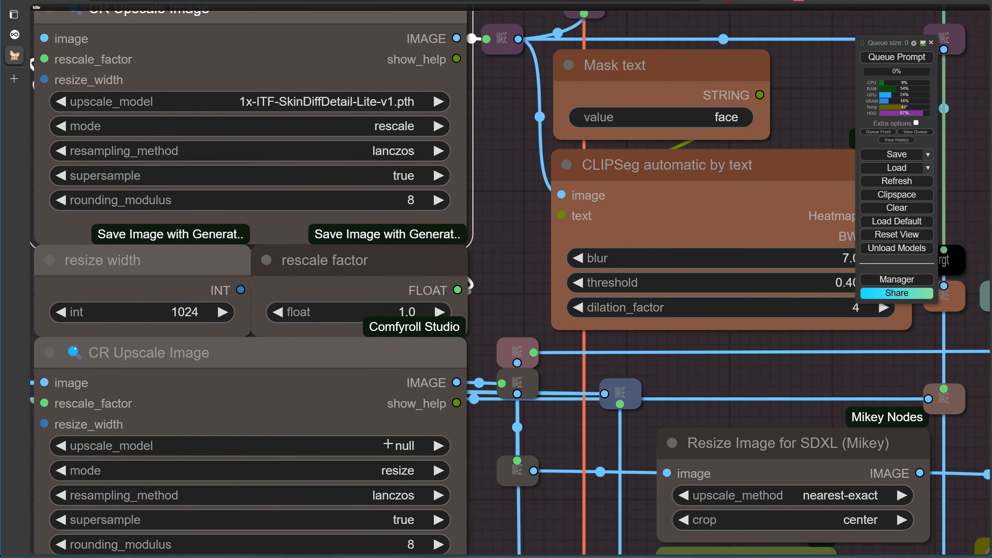
pyautogui.click(388, 444)
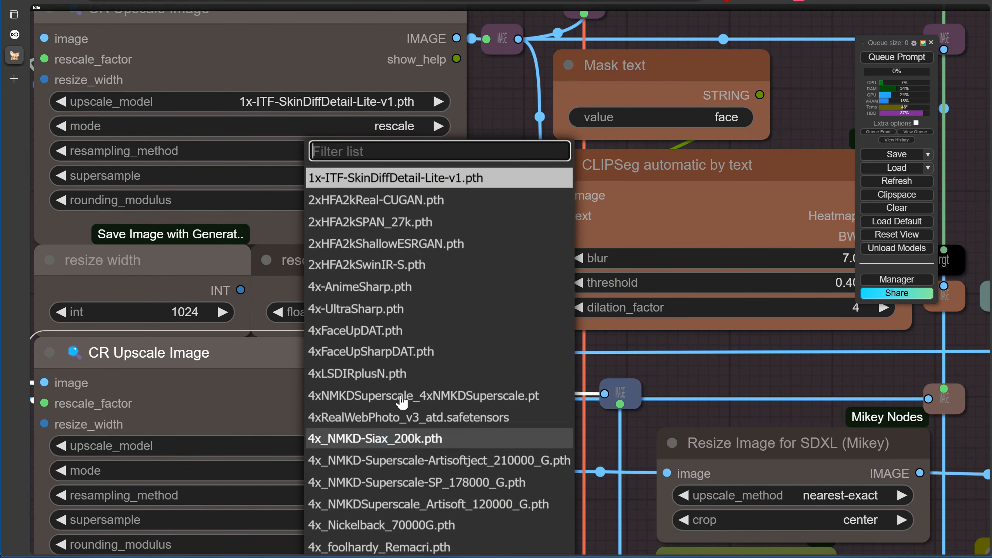
pyautogui.click(349, 176)
# - Examine the mask, crop and preview nodes of the crop and inpaint group, including the manual masking note
pyautogui.scroll(-5, 523, 427)
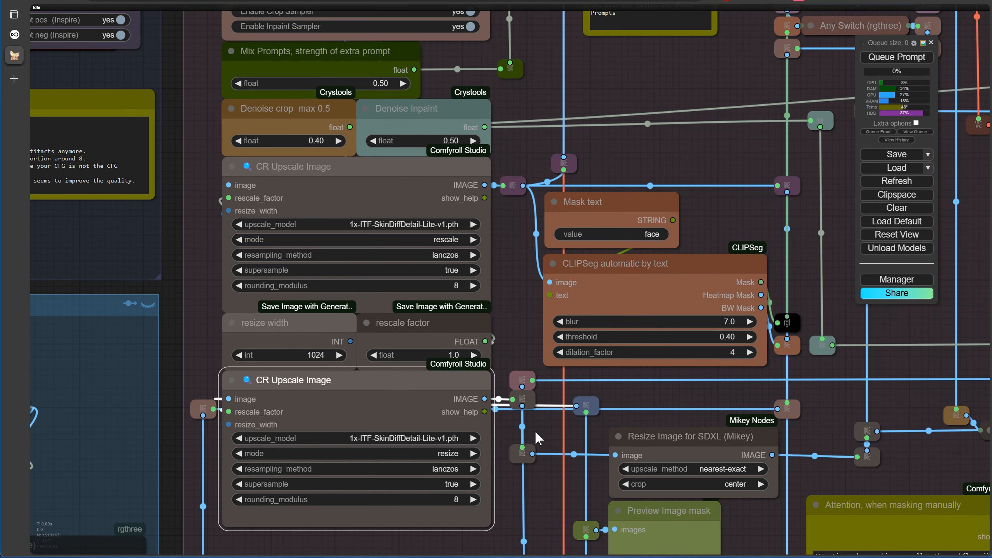
pyautogui.scroll(-8, 617, 222)
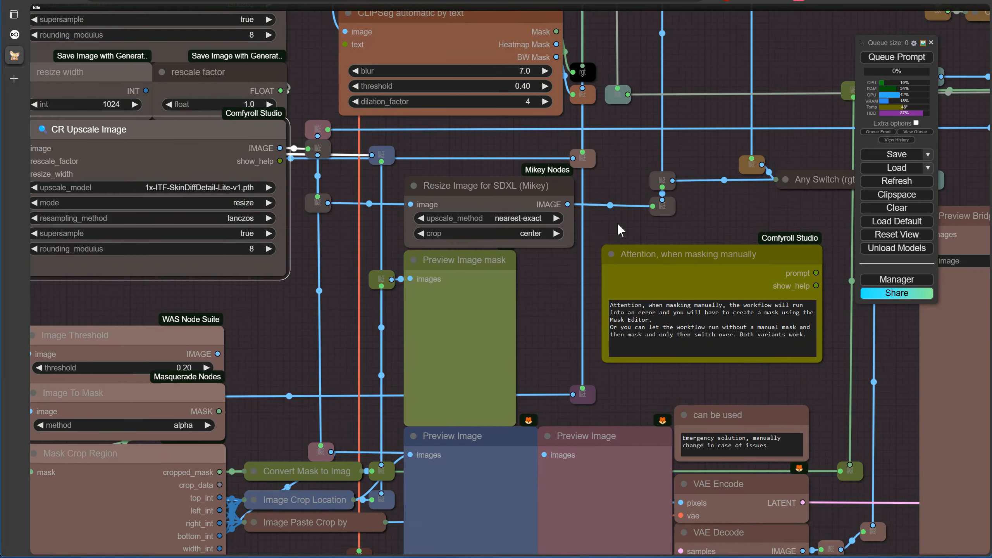
pyautogui.hscroll(6, 602, 160)
pyautogui.scroll(-1, 602, 159)
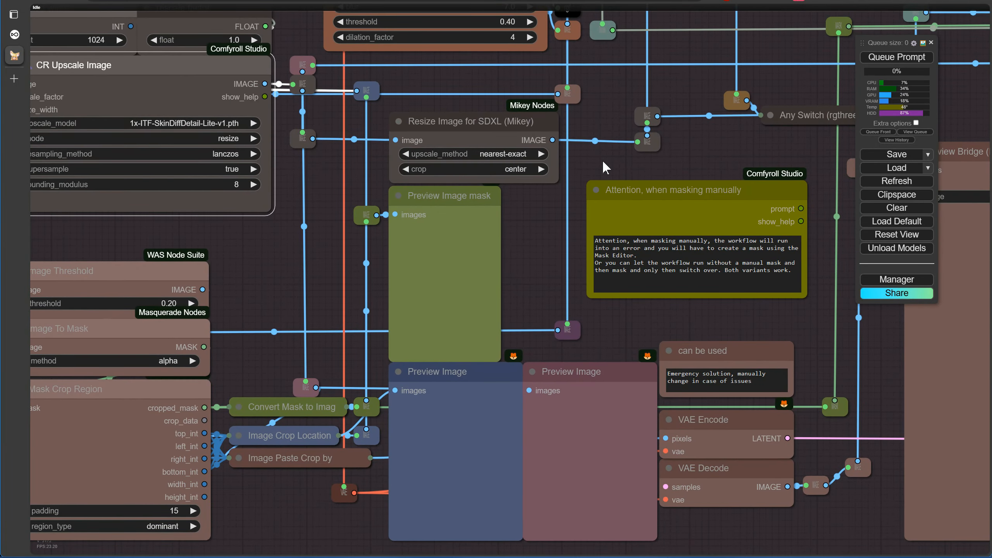
pyautogui.scroll(3, 602, 160)
pyautogui.hscroll(5, 602, 160)
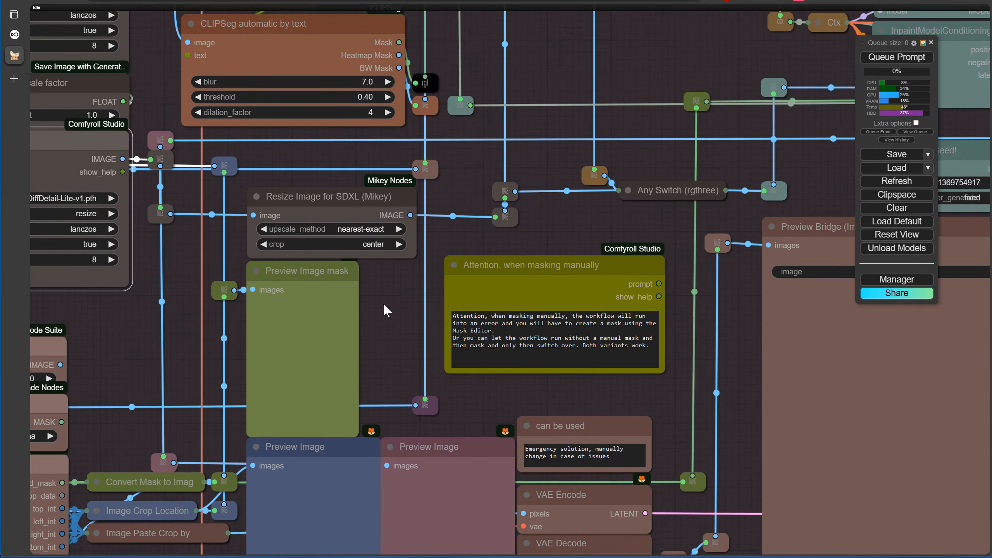
pyautogui.moveTo(383, 304); pyautogui.dragTo(152, 519)
pyautogui.scroll(-5, 317, 325)
pyautogui.moveTo(324, 323); pyautogui.dragTo(282, 458)
pyautogui.moveTo(573, 98); pyautogui.dragTo(669, 258)
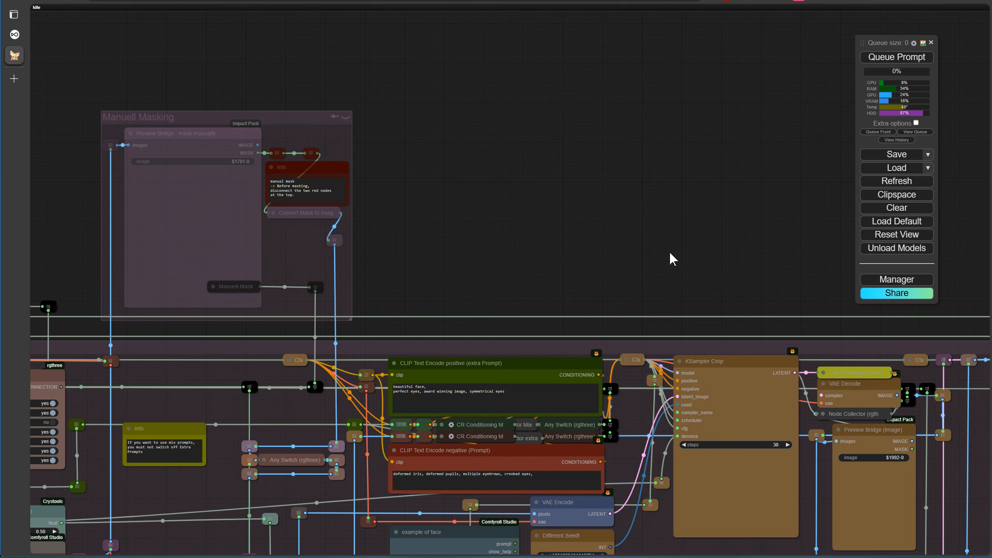
# - Disconnect the link between the two red reroute nodes on the mask output in the Manuell Masking group
pyautogui.scroll(4, 397, 203)
pyautogui.scroll(6, 233, 189)
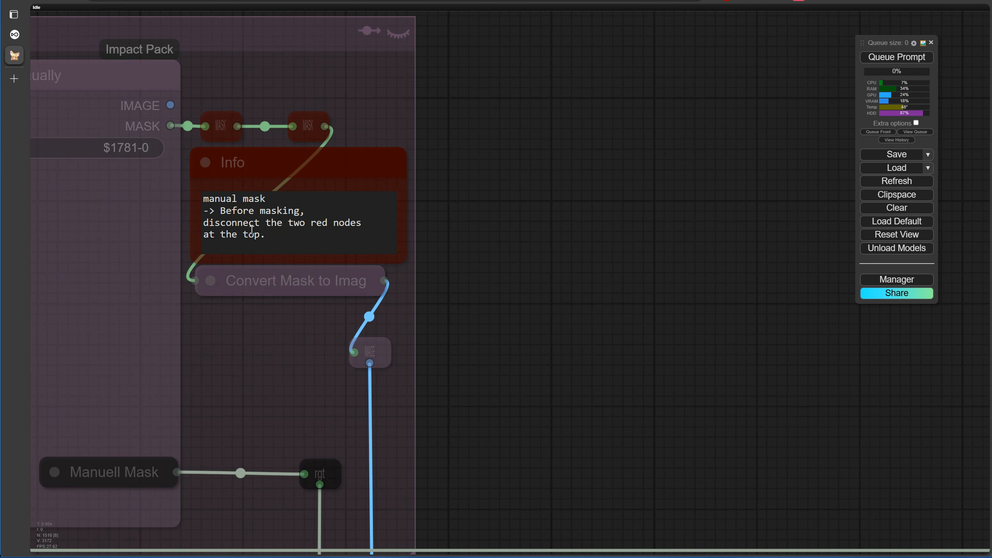
pyautogui.moveTo(291, 126); pyautogui.dragTo(275, 97)
pyautogui.click(596, 203)
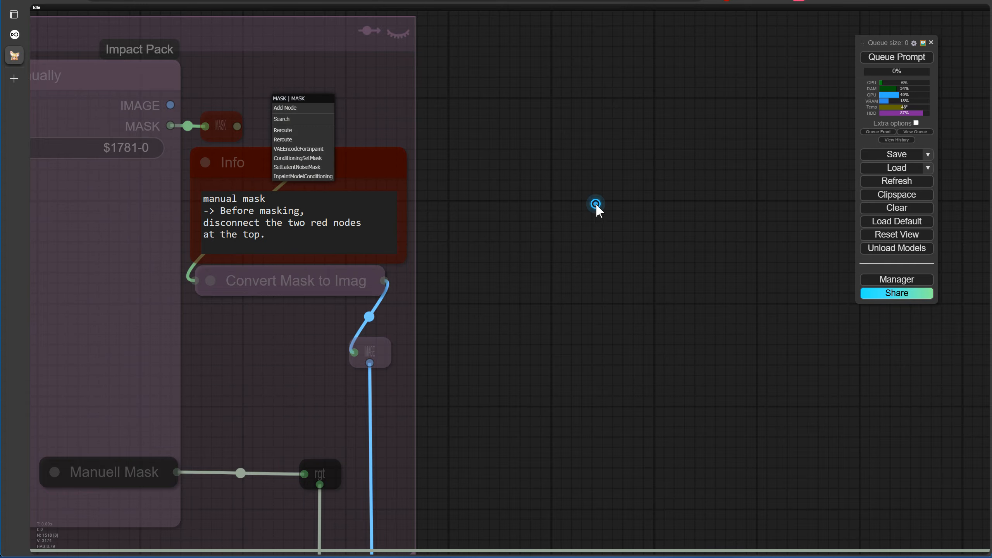
# - Examine the detector and SAM model settings at the start of the Face Detailer group
pyautogui.scroll(-5, 629, 289)
pyautogui.moveTo(687, 328); pyautogui.dragTo(133, 252)
pyautogui.moveTo(658, 281); pyautogui.dragTo(100, 94)
pyautogui.moveTo(515, 95); pyautogui.dragTo(140, 54)
pyautogui.moveTo(379, 171); pyautogui.dragTo(251, 155)
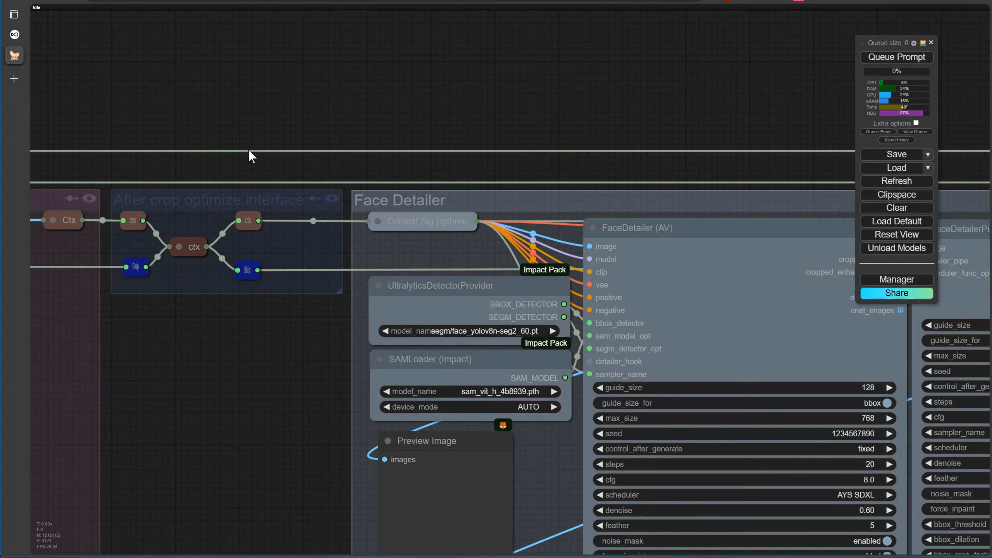
pyautogui.scroll(3, 273, 347)
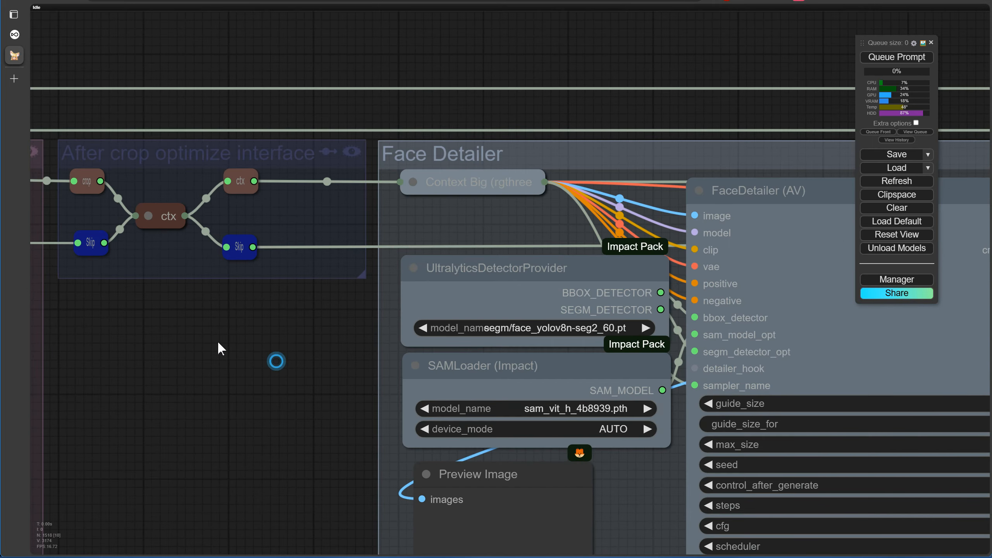
pyautogui.moveTo(218, 342); pyautogui.dragTo(87, 287)
pyautogui.moveTo(176, 319); pyautogui.dragTo(50, 273)
pyautogui.scroll(4, 241, 294)
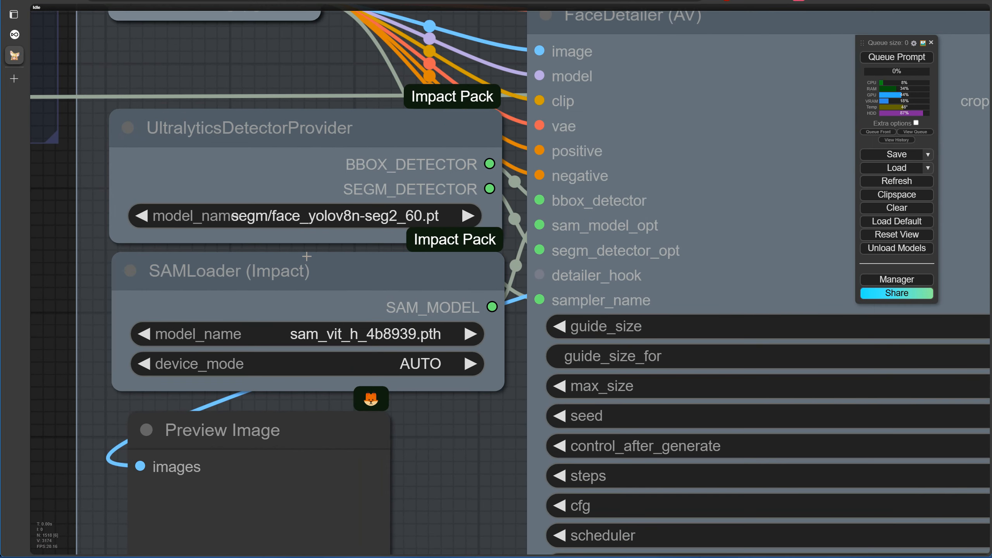
pyautogui.scroll(1, 307, 257)
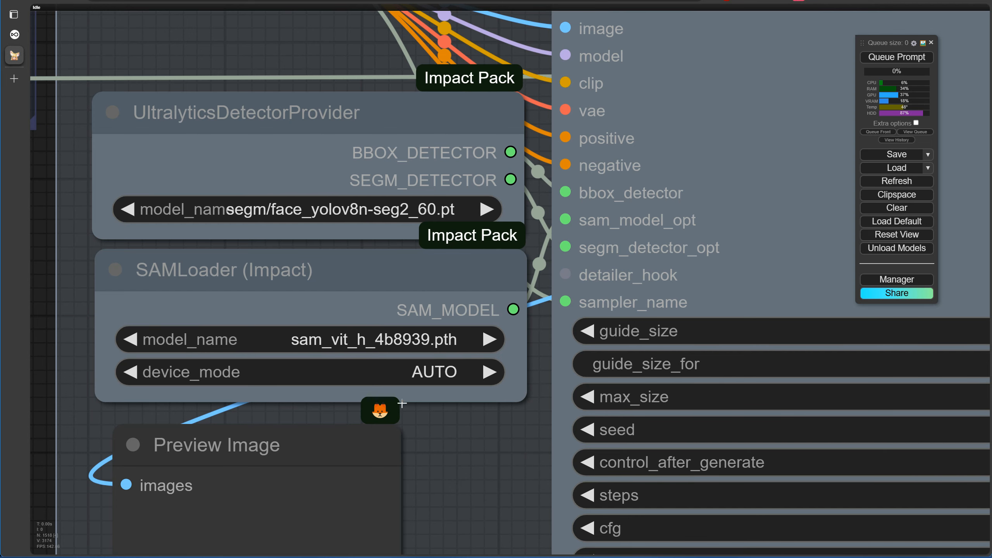
pyautogui.scroll(-6, 402, 404)
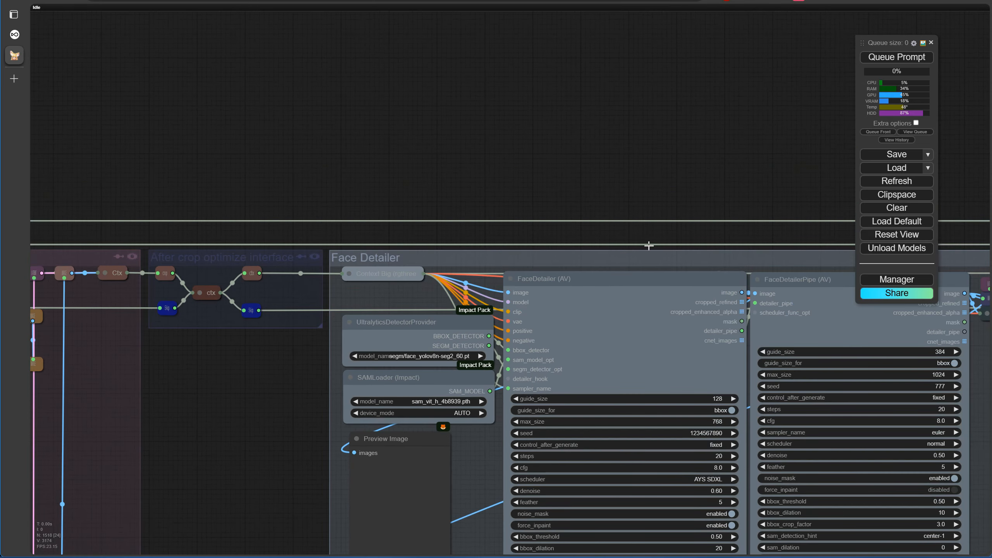
# - Review the ReActor nodes and caution note of the Face Swap group, choosing none as face_model in Load Face Model
pyautogui.moveTo(452, 148); pyautogui.dragTo(4, 126)
pyautogui.moveTo(539, 131); pyautogui.dragTo(195, 130)
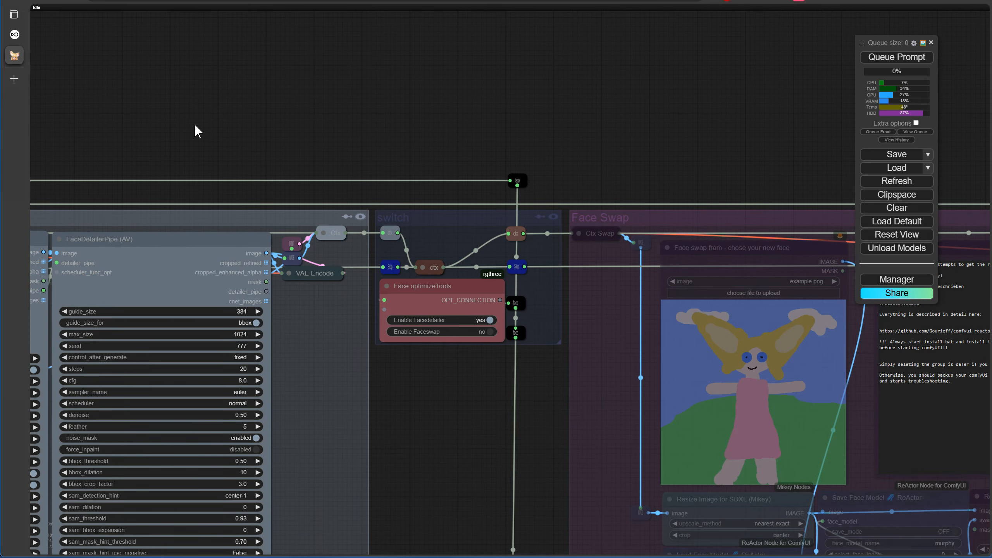
pyautogui.moveTo(488, 83); pyautogui.dragTo(105, 56)
pyautogui.scroll(3, 204, 526)
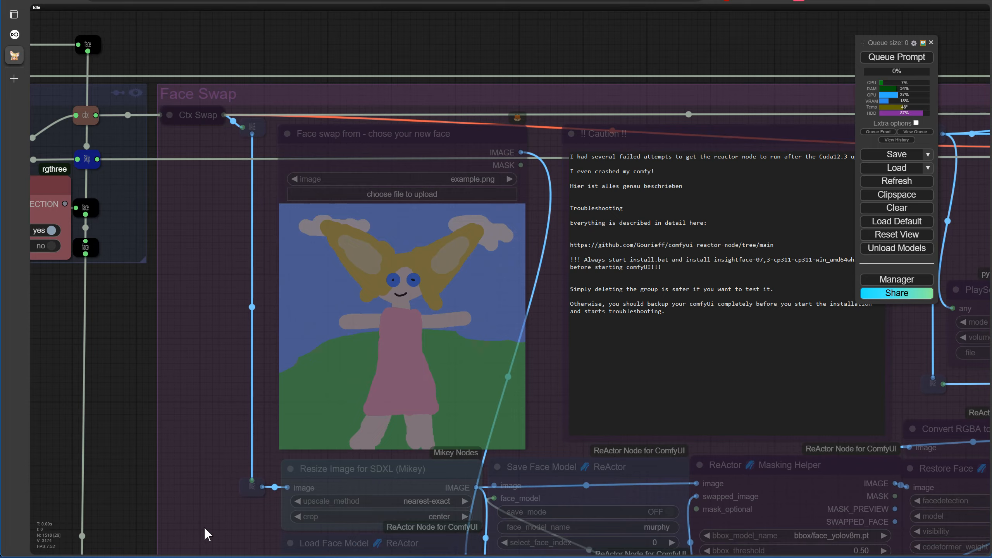
pyautogui.moveTo(204, 527); pyautogui.dragTo(87, 242)
pyautogui.scroll(2, 158, 327)
pyautogui.scroll(2, 155, 348)
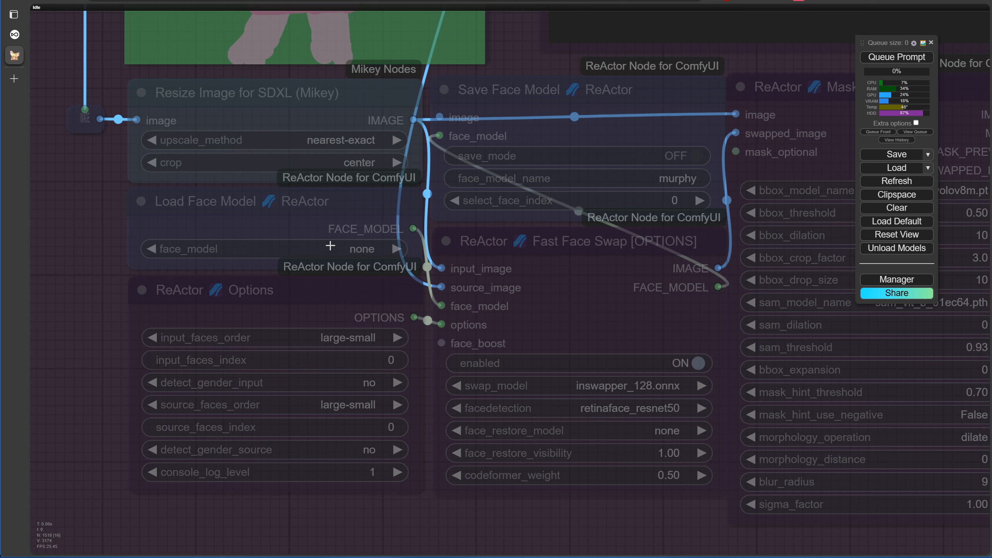
pyautogui.click(330, 246)
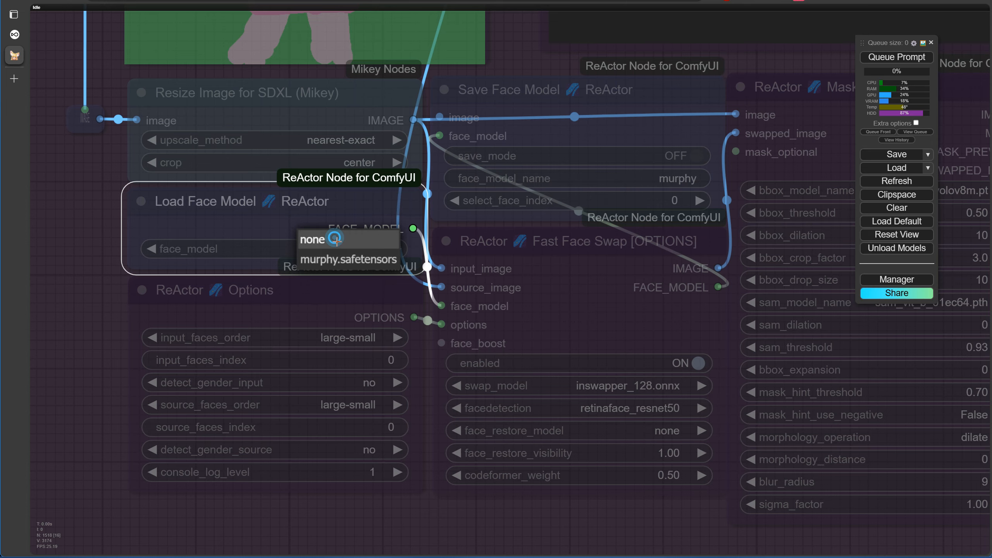
pyautogui.click(335, 239)
pyautogui.scroll(-3, 609, 496)
pyautogui.moveTo(609, 497); pyautogui.dragTo(178, 518)
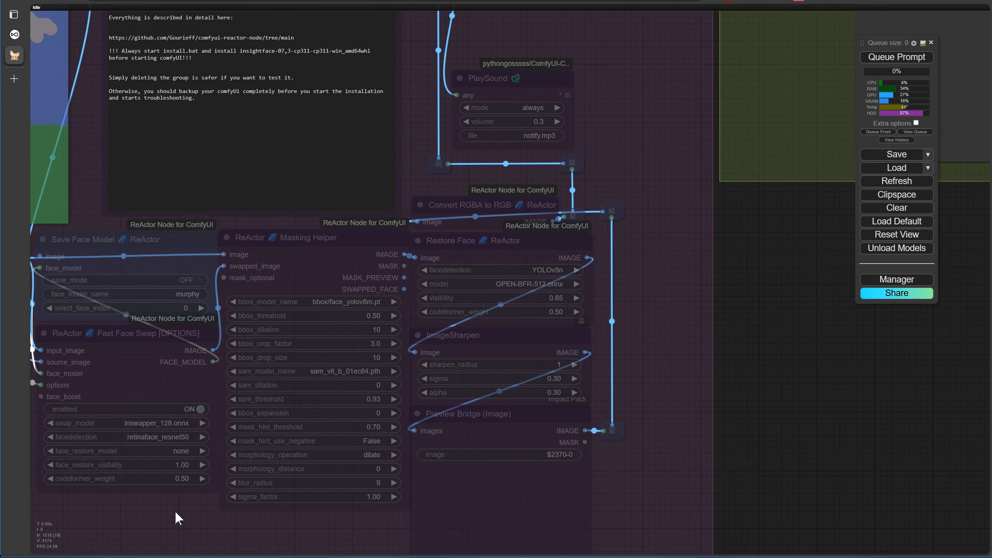
pyautogui.scroll(-5, 757, 337)
pyautogui.scroll(-3, 481, 132)
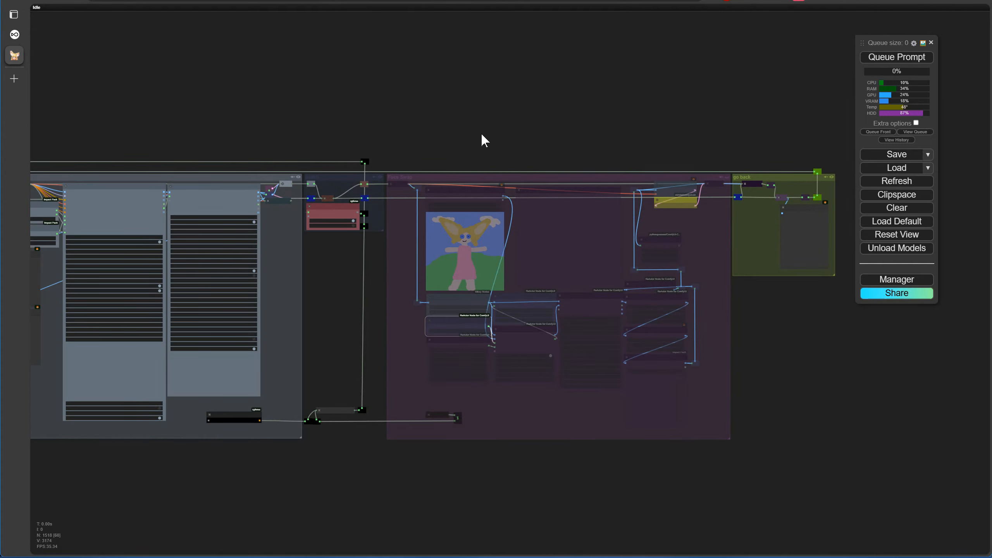
# - Go to the upscaler section and examine the Optimize with latent Upscale group, its info note and the Ultimate Upscale 1 group
pyautogui.hscroll(-5, 480, 132)
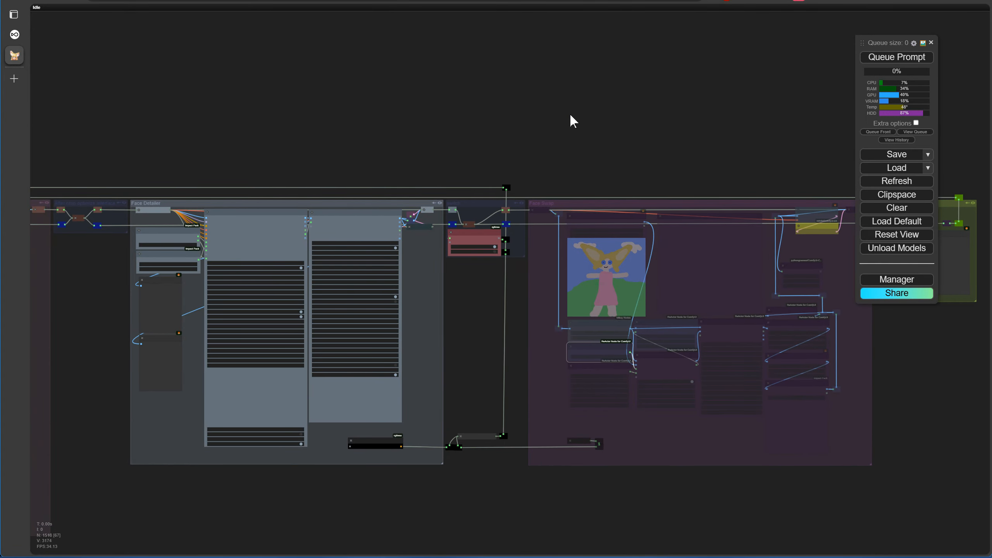
pyautogui.press('7')
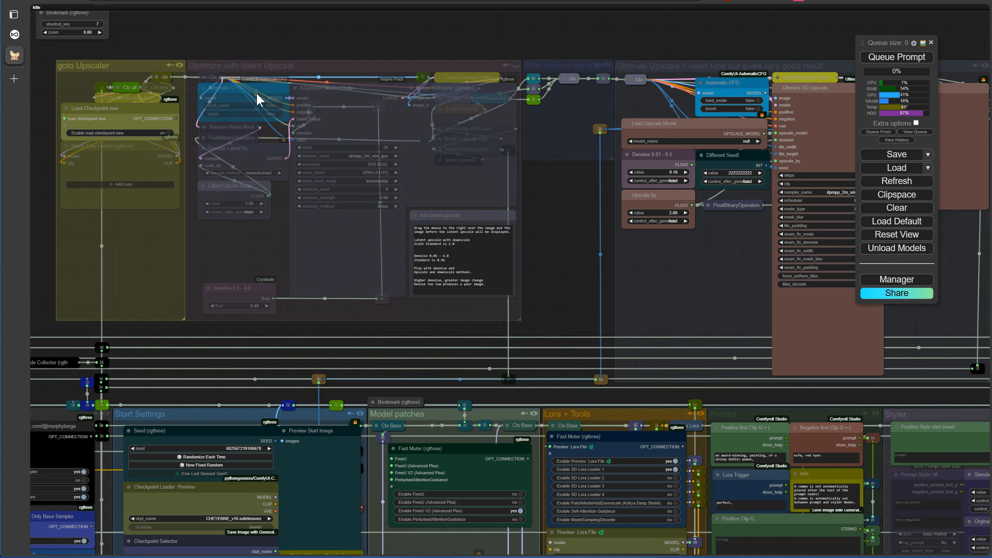
pyautogui.scroll(2, 199, 144)
pyautogui.scroll(6, 210, 141)
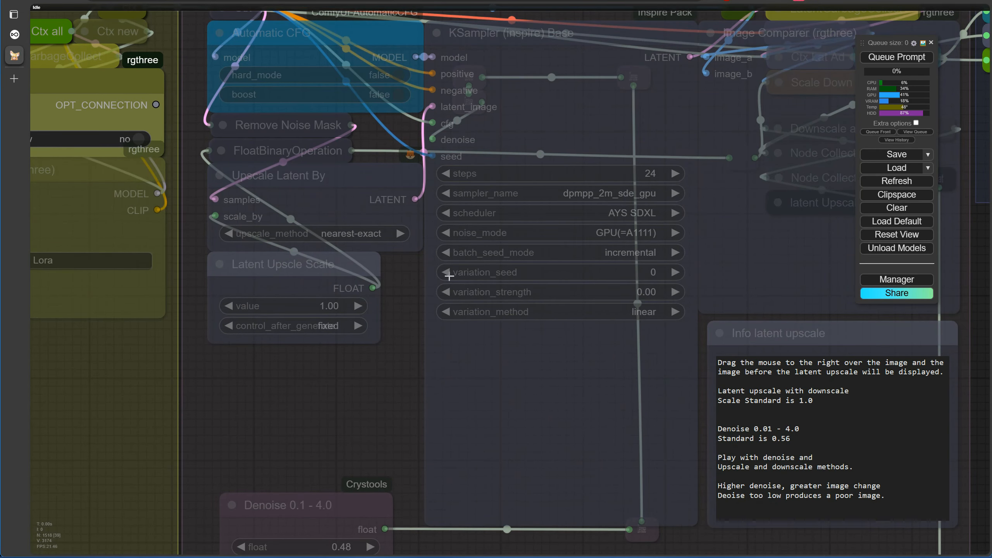
pyautogui.click(750, 255)
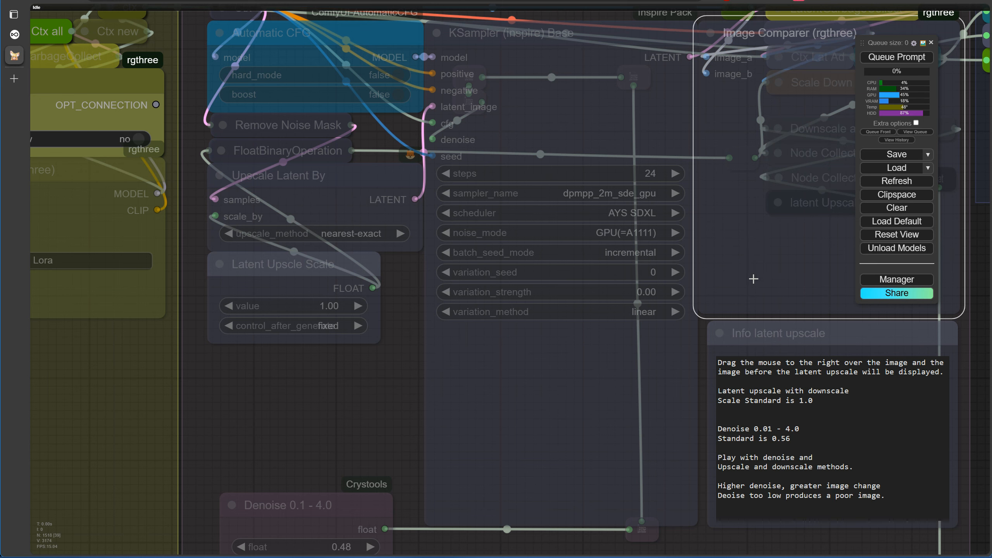
pyautogui.moveTo(321, 410); pyautogui.dragTo(199, 546)
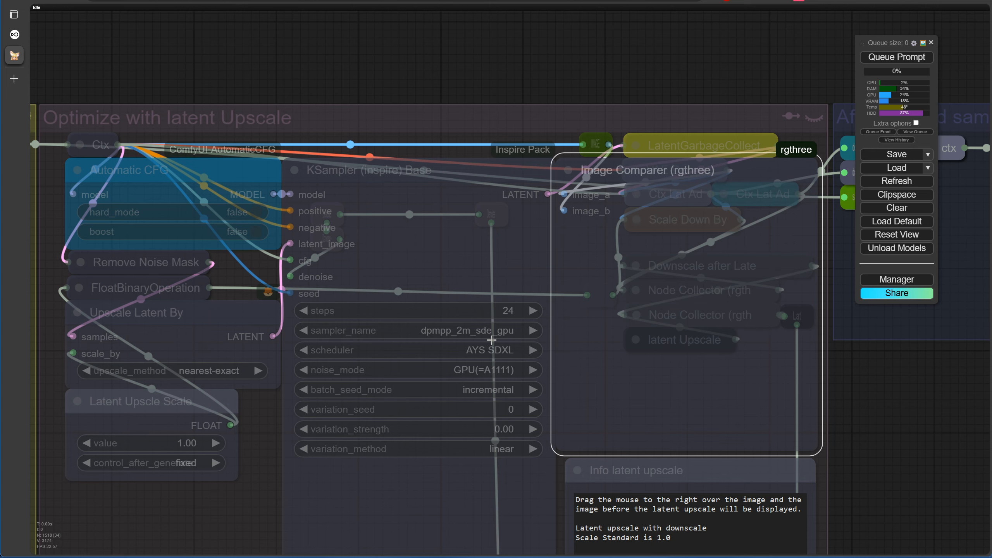
pyautogui.click(199, 522)
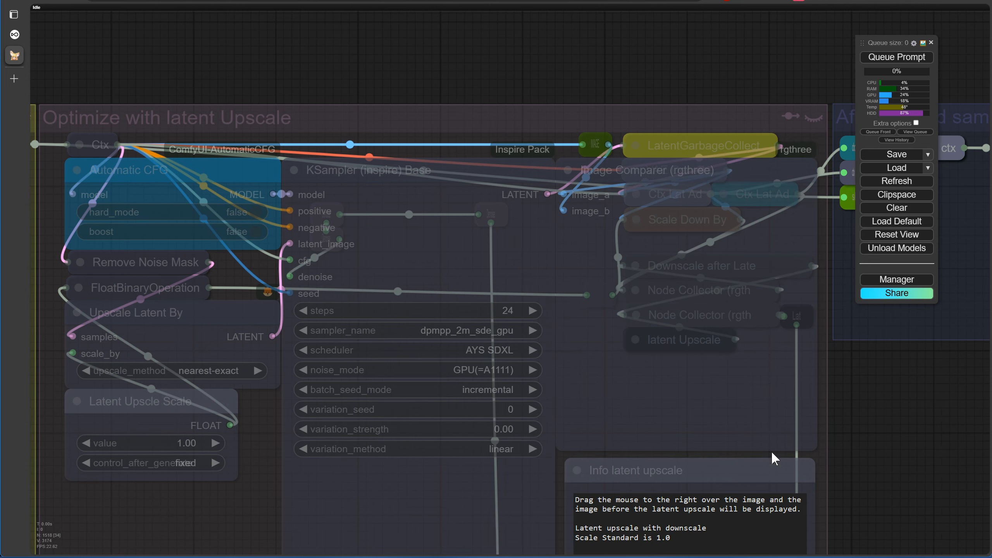
pyautogui.moveTo(924, 441); pyautogui.dragTo(123, 405)
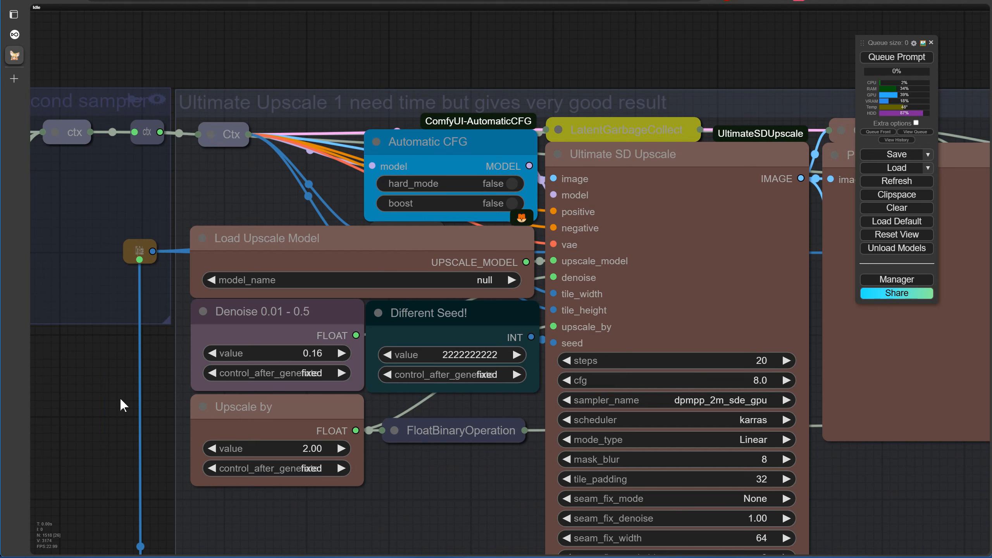
# - Load RealESRGAN_x4plus.pth as the upscale model in the Ultimate Upscale 1 group and 4x-UltraSharp.pth in the Ultimate Upscale 2 group
pyautogui.click(471, 283)
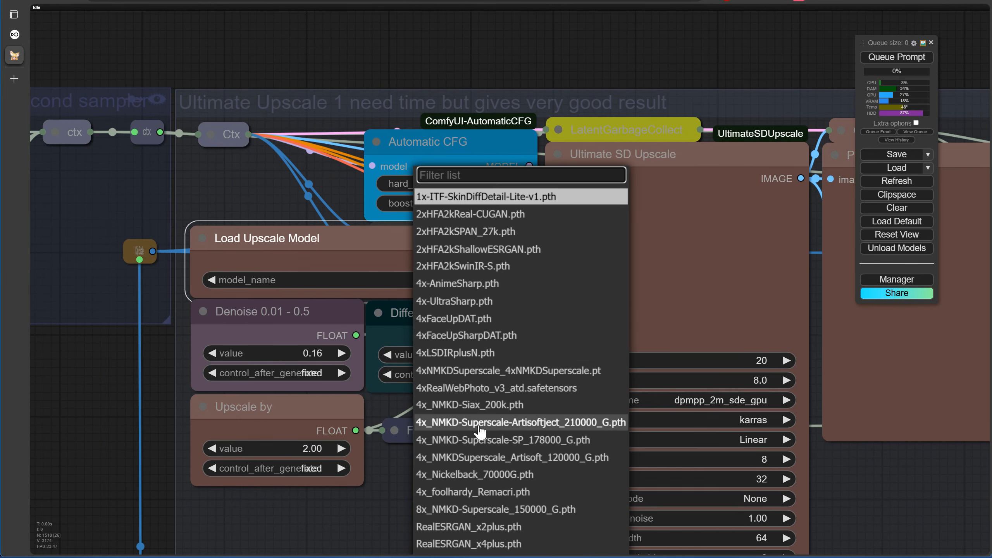
pyautogui.click(456, 544)
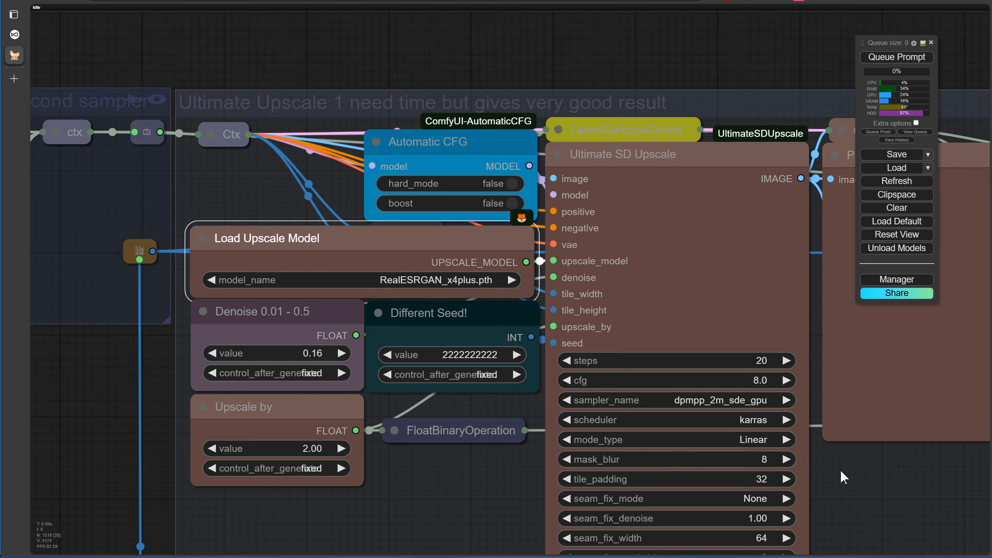
pyautogui.scroll(-4, 840, 469)
pyautogui.moveTo(834, 458); pyautogui.dragTo(1, 403)
pyautogui.scroll(3, 481, 258)
pyautogui.click(456, 239)
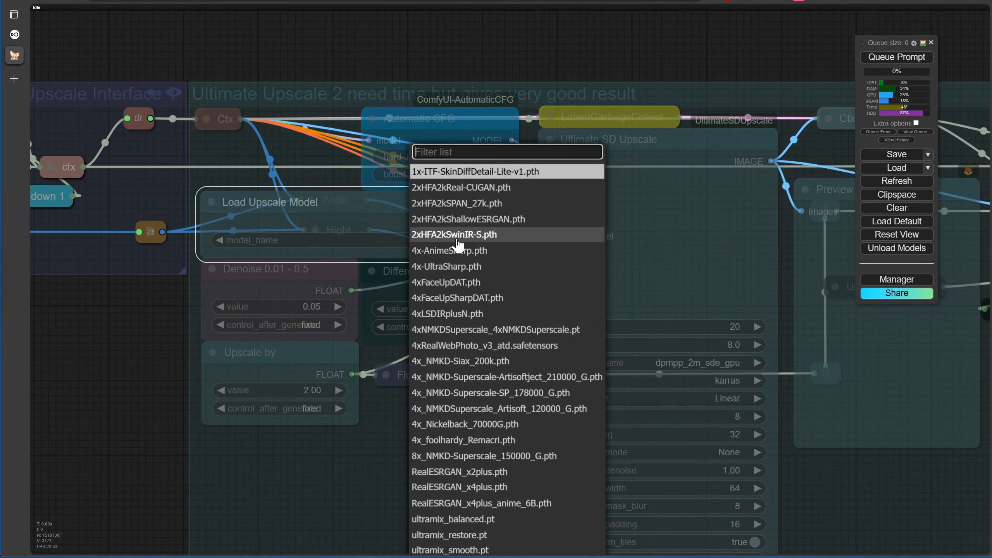
pyautogui.click(468, 268)
# - In the hirgresfix group, set the hiresfixScale node's model_name to 4x_foolhardy_Remacri.pth and its percent to 50
pyautogui.moveTo(786, 266); pyautogui.dragTo(106, 326)
pyautogui.moveTo(619, 362); pyautogui.dragTo(317, 352)
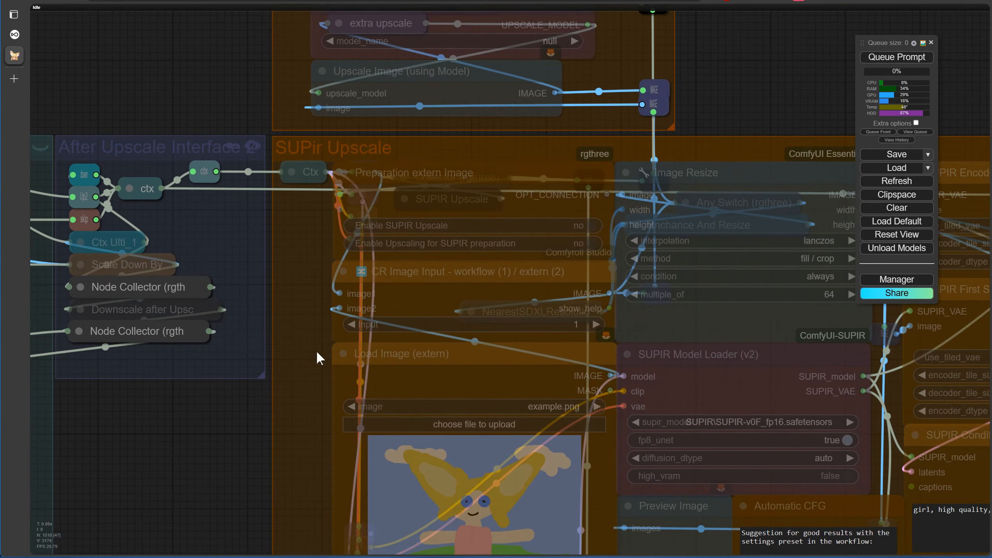
pyautogui.moveTo(255, 509); pyautogui.dragTo(9, 410)
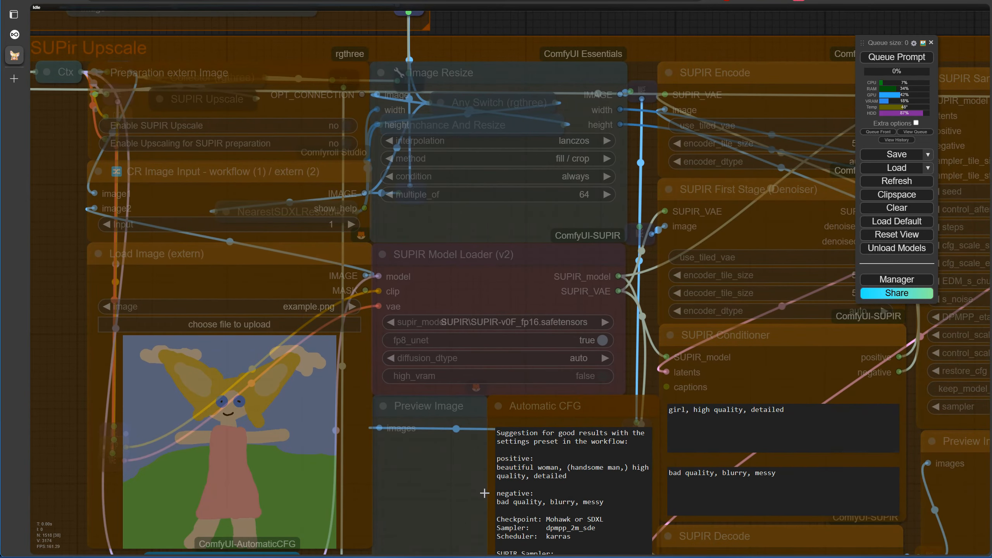
pyautogui.scroll(-4, 485, 493)
pyautogui.moveTo(722, 113); pyautogui.dragTo(491, 1)
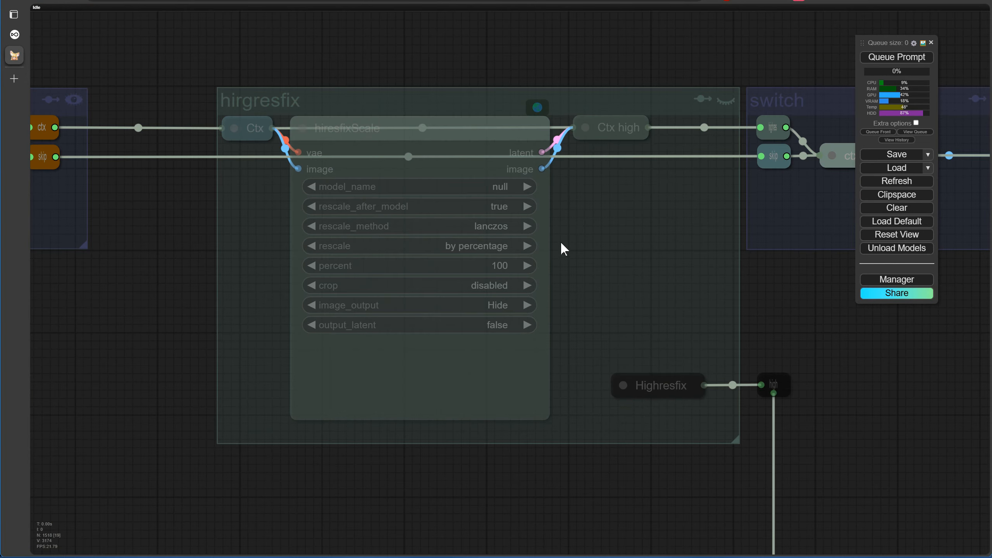
pyautogui.scroll(3, 560, 241)
pyautogui.click(246, 160)
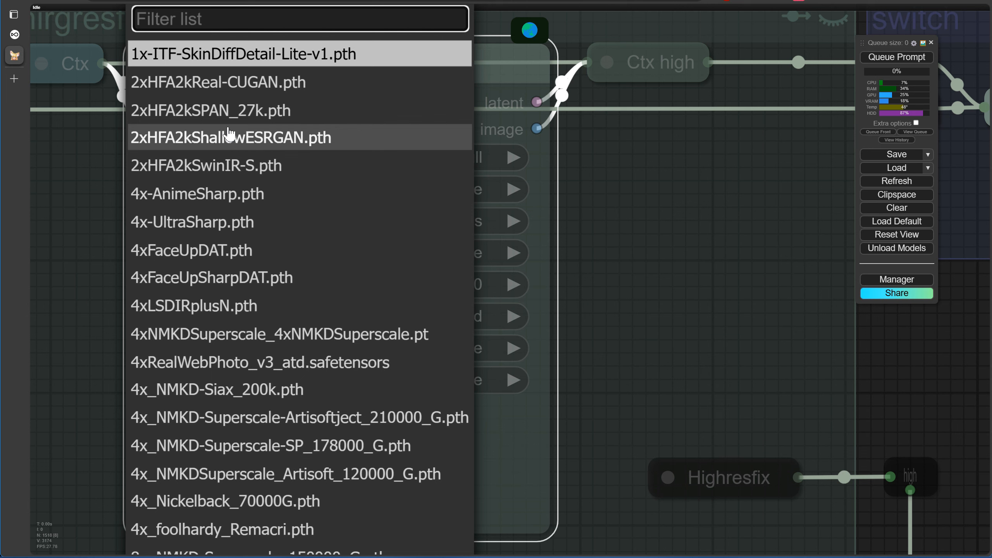
pyautogui.click(236, 69)
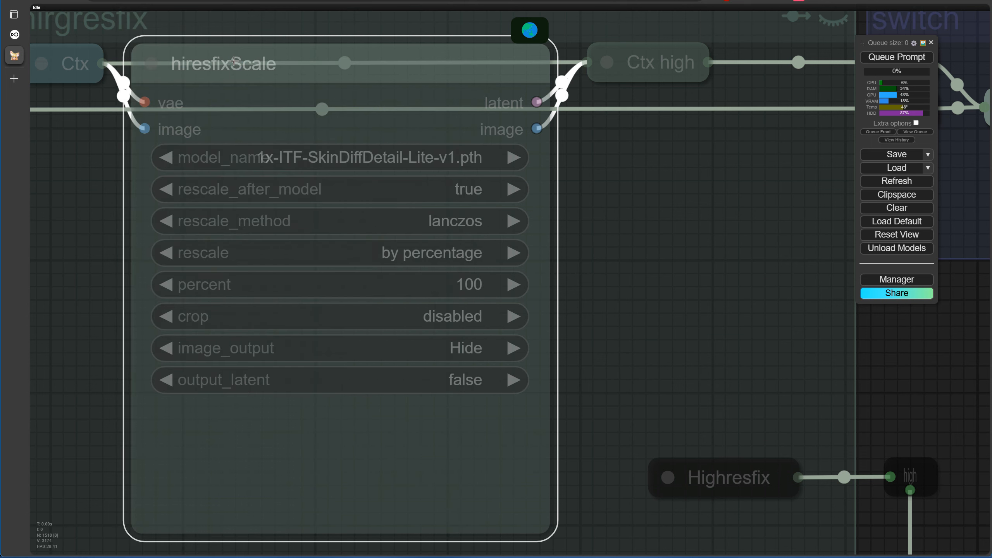
pyautogui.click(306, 161)
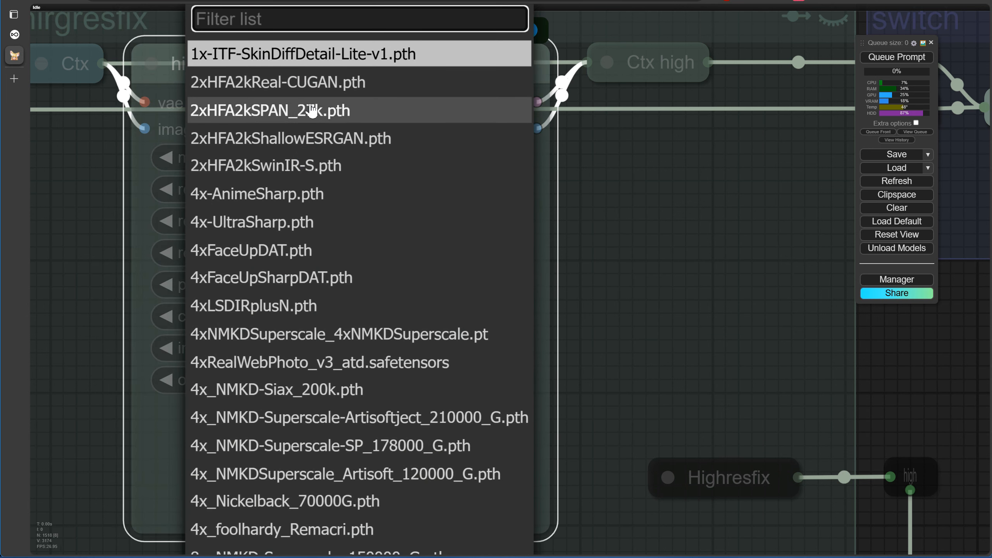
pyautogui.scroll(-3, 344, 449)
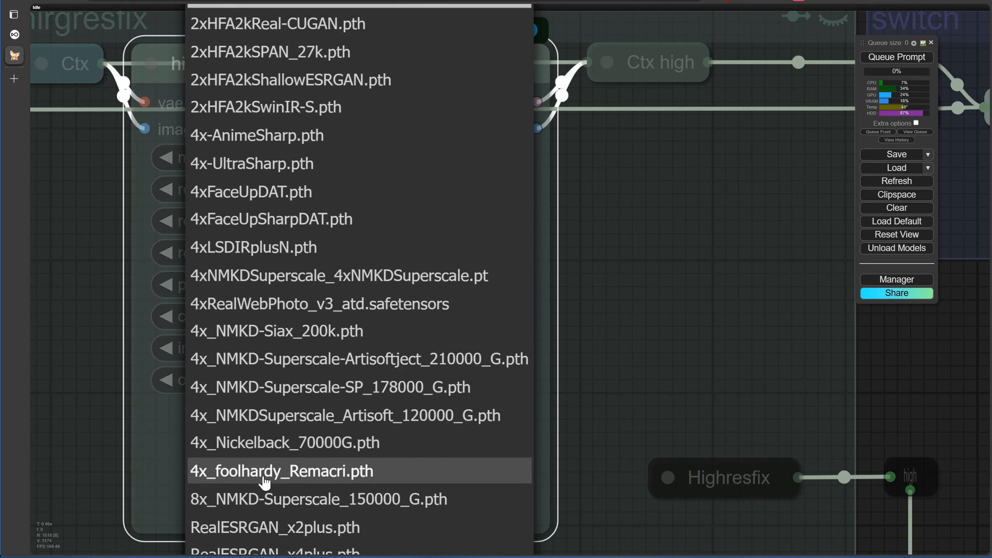
pyautogui.click(330, 472)
pyautogui.click(458, 278)
pyautogui.write('50')
pyautogui.click(733, 293)
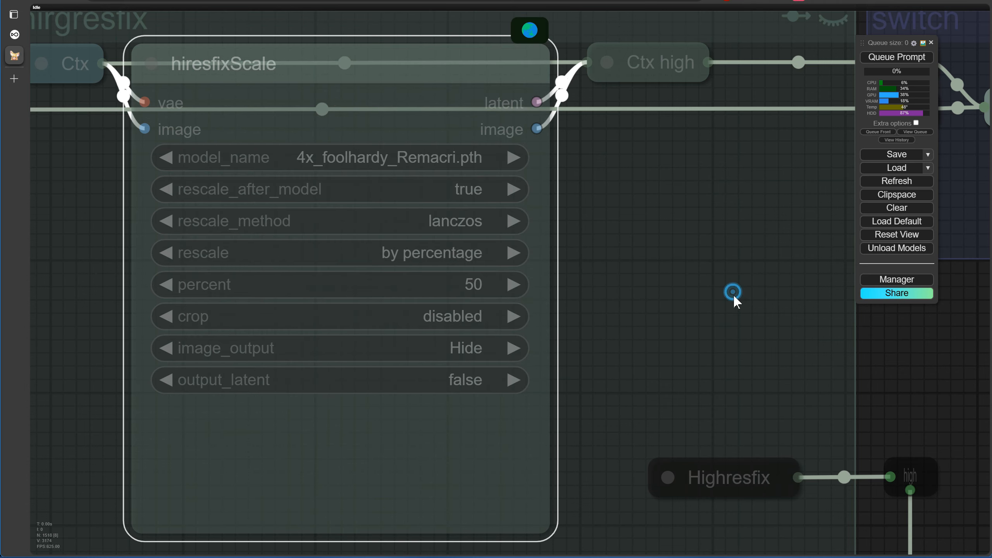
# - Examine the Final Upscale group with its Final Upscale Image By and Final Upscale Image Value nodes
pyautogui.scroll(-8, 793, 351)
pyautogui.moveTo(845, 365); pyautogui.dragTo(307, 341)
pyautogui.scroll(4, 430, 305)
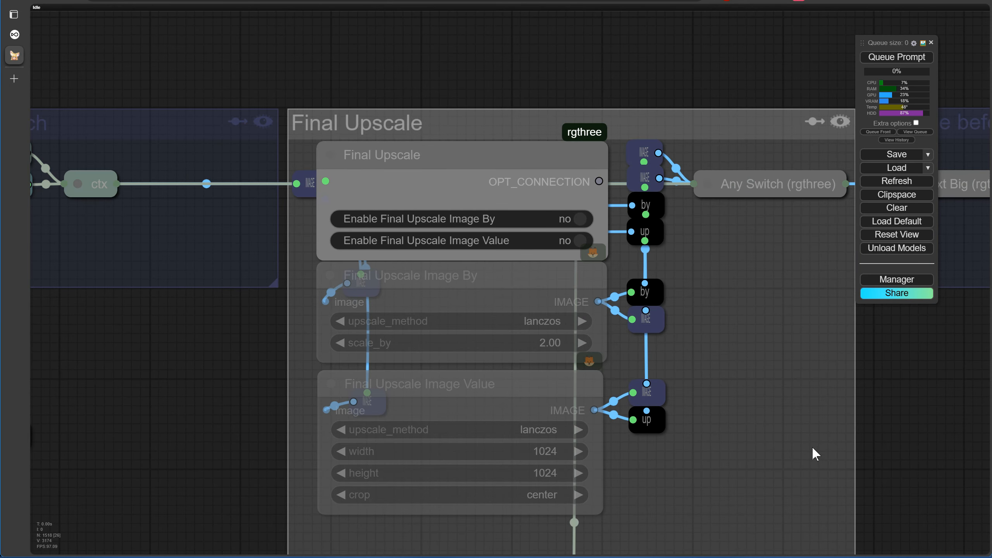
pyautogui.scroll(-8, 812, 450)
# - Save the current graph to the stored workflows under the shortened filename V5.0.json
pyautogui.click(892, 156)
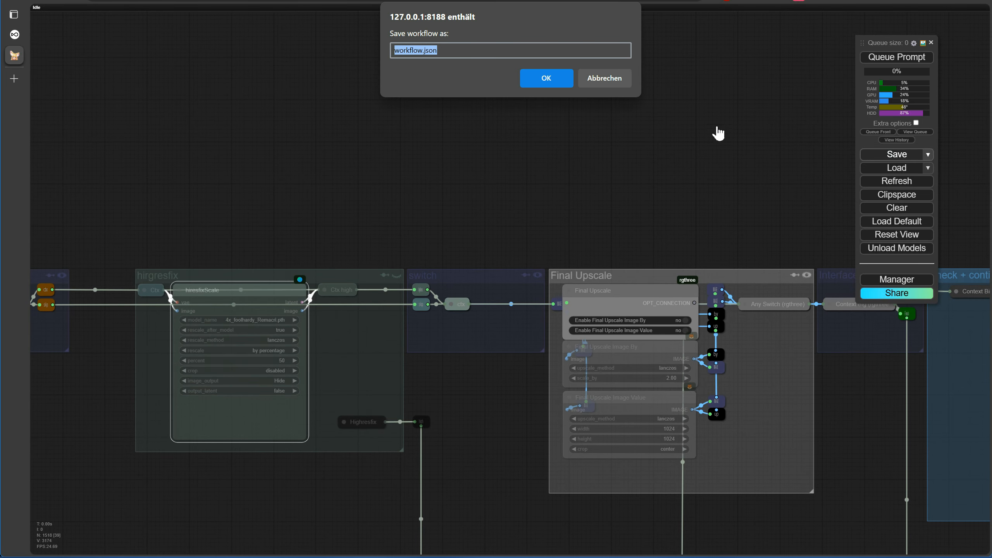
pyautogui.click(605, 78)
pyautogui.click(928, 155)
pyautogui.click(938, 164)
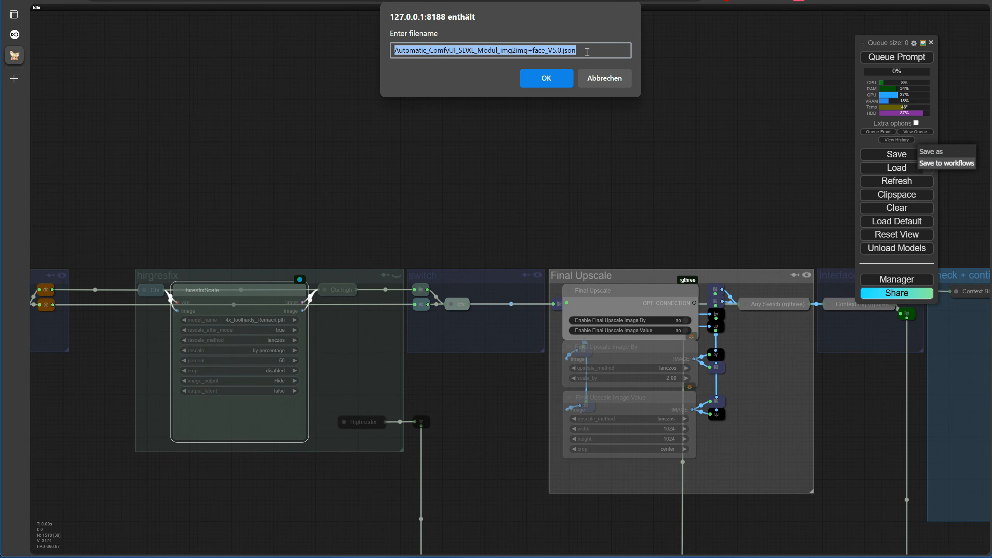
pyautogui.keyDown('shift'); pyautogui.click(548, 51); pyautogui.keyUp('shift')
pyautogui.press('BackSpace')
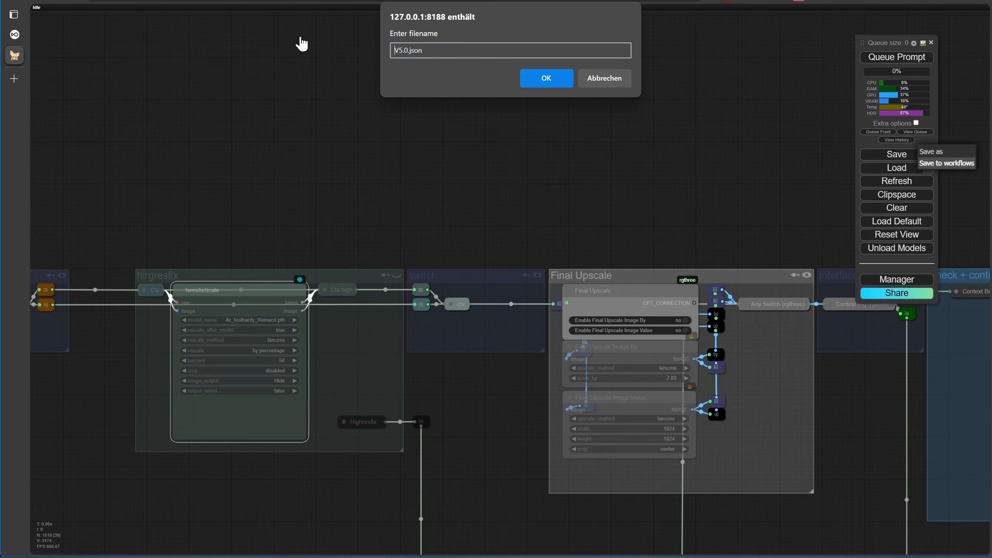
pyautogui.click(549, 79)
# - Go to the Save Image group and examine the generated image with its prompt and metadata text
pyautogui.scroll(-10, 594, 102)
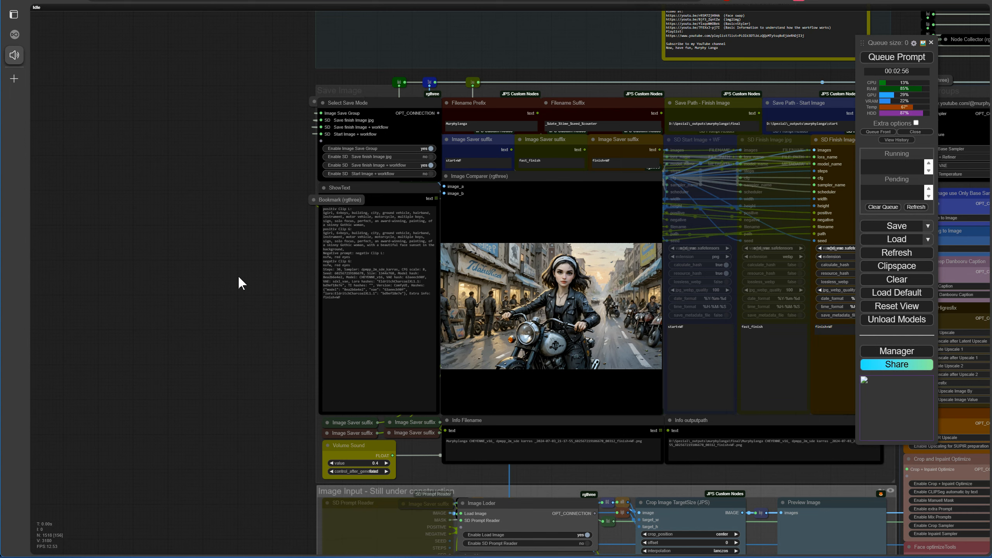
pyautogui.press('1')
pyautogui.scroll(4, 58, 343)
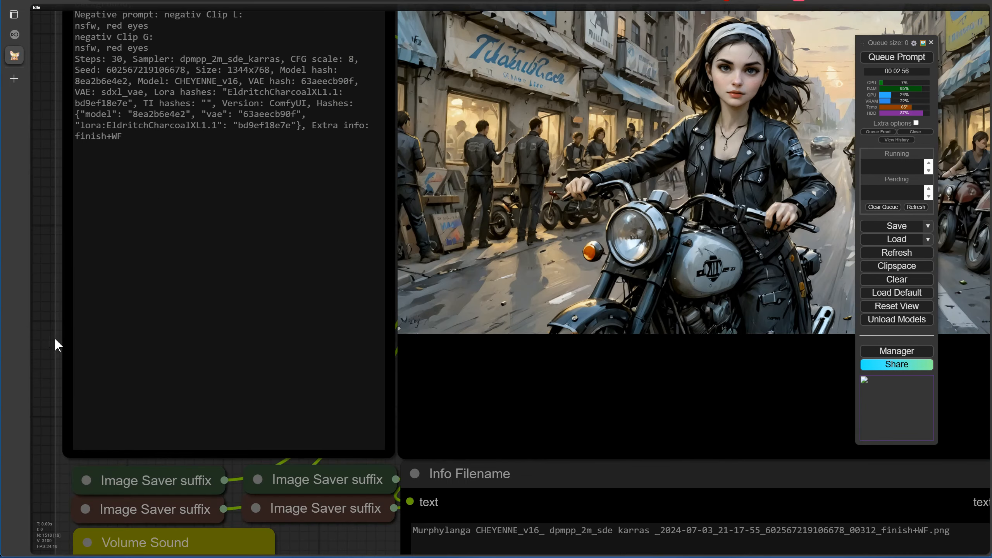